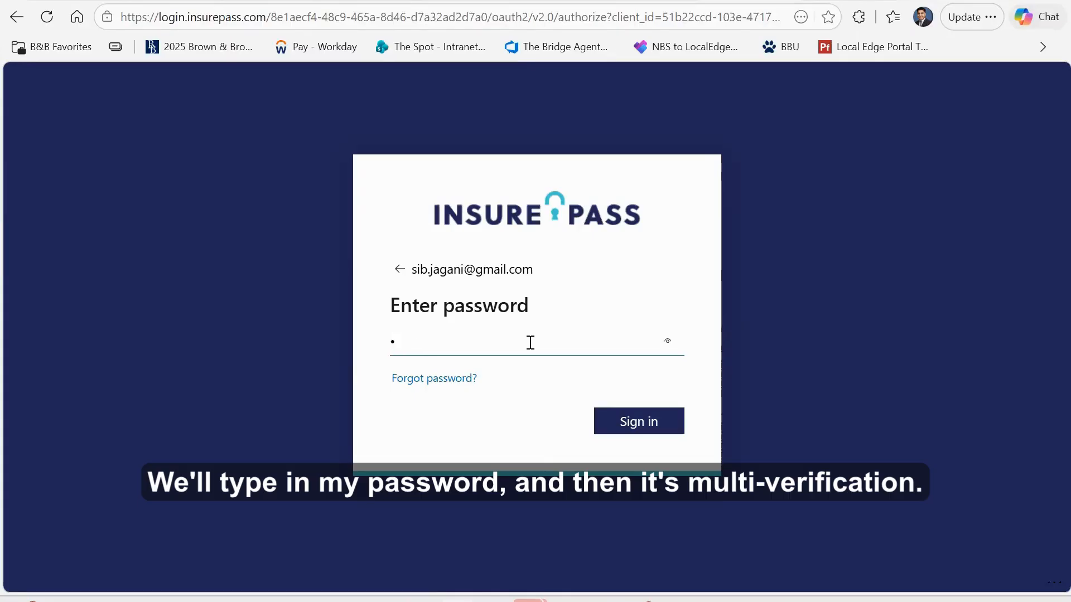
Submit the password, then request an e-mailed verification code and enter and verify it
{"action": "key", "text": "Return"}
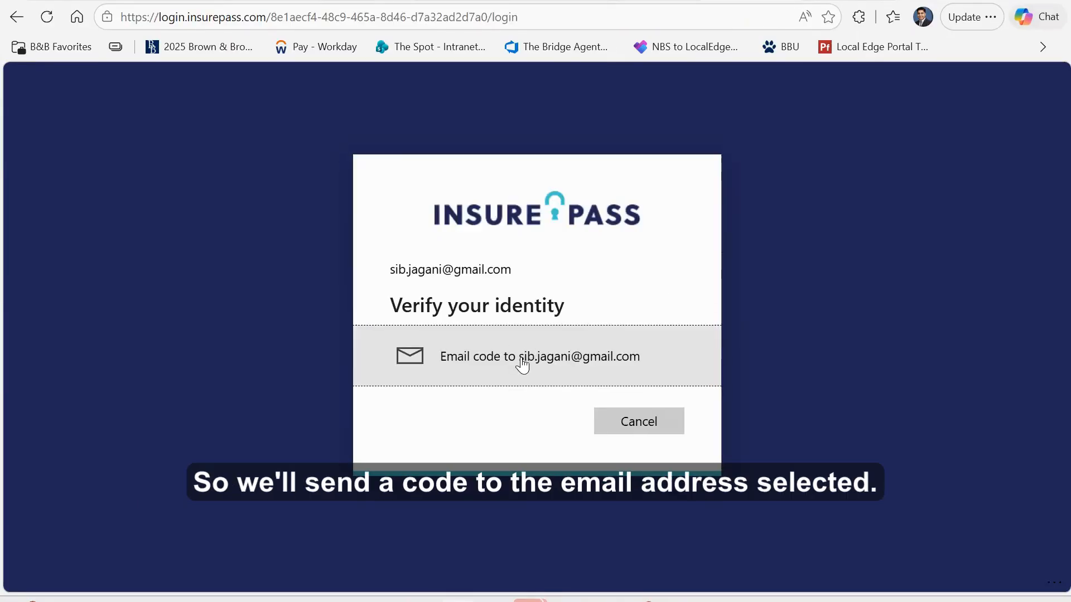
{"action": "left_click", "coordinate": [544, 366]}
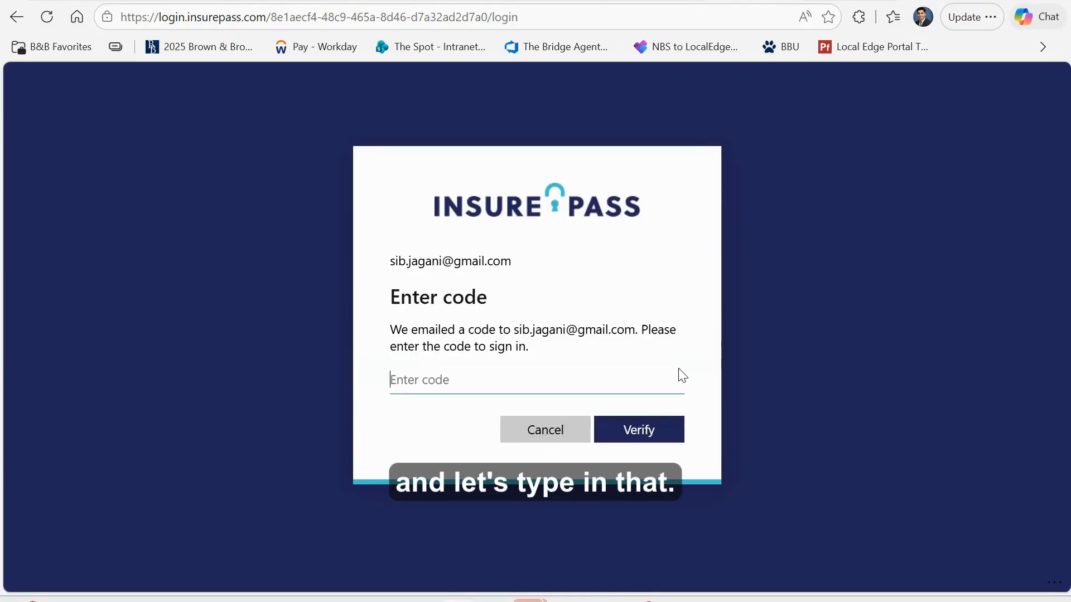
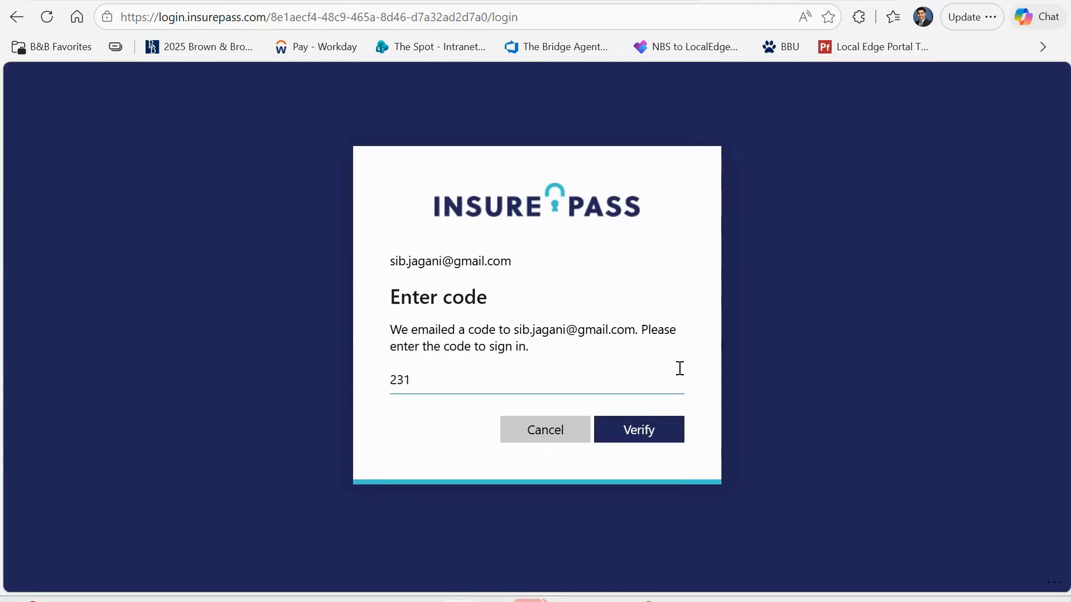
{"action": "left_click", "coordinate": [647, 428]}
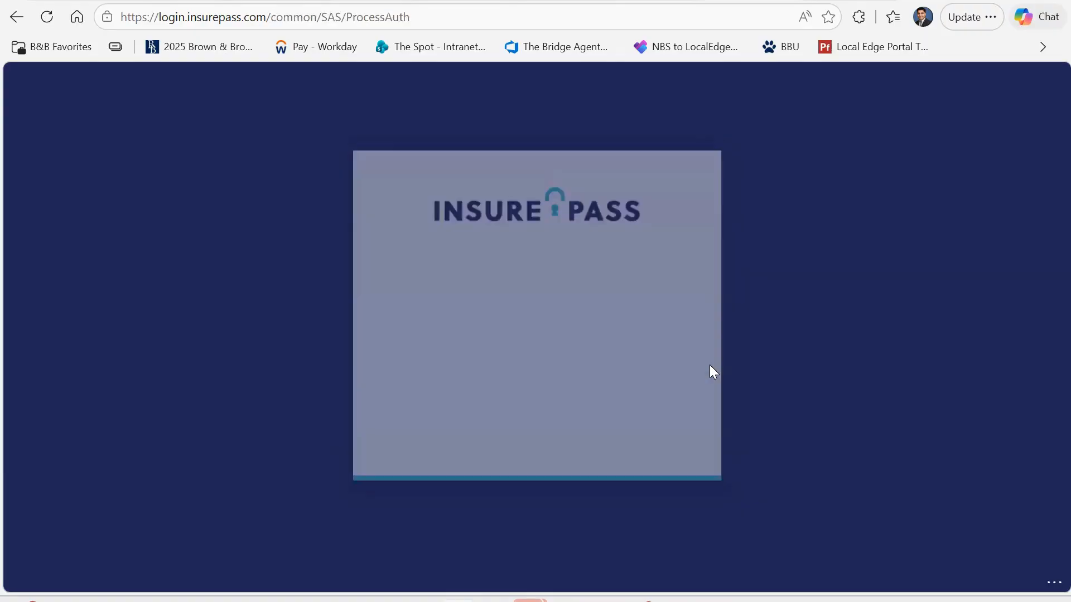
Stay signed in, launch Coverforce, enable search help and choose the Local Edge office
{"action": "left_click", "coordinate": [664, 422]}
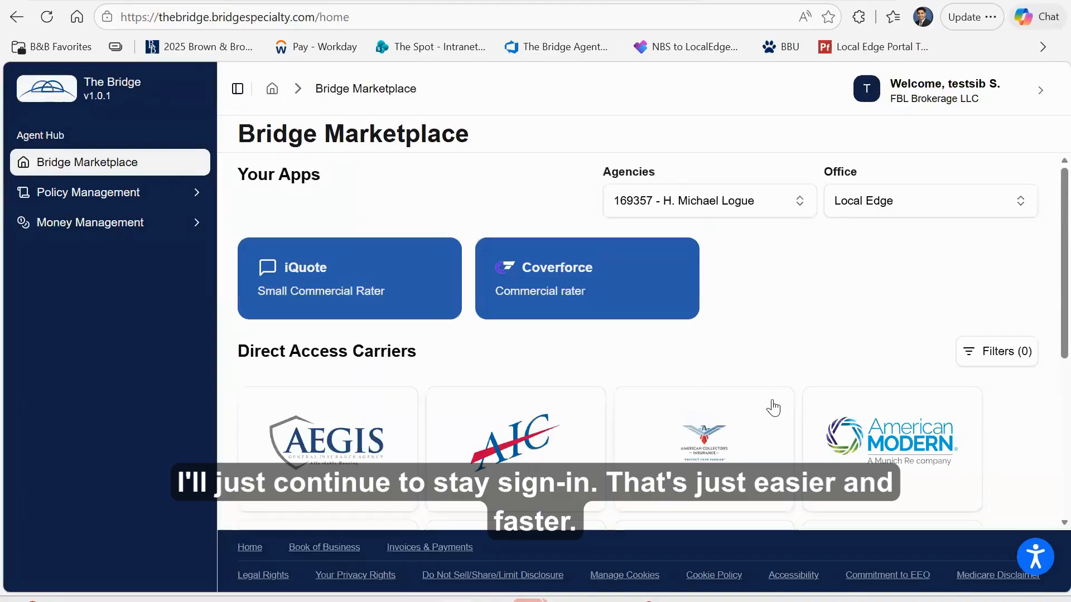
{"action": "left_click", "coordinate": [623, 305]}
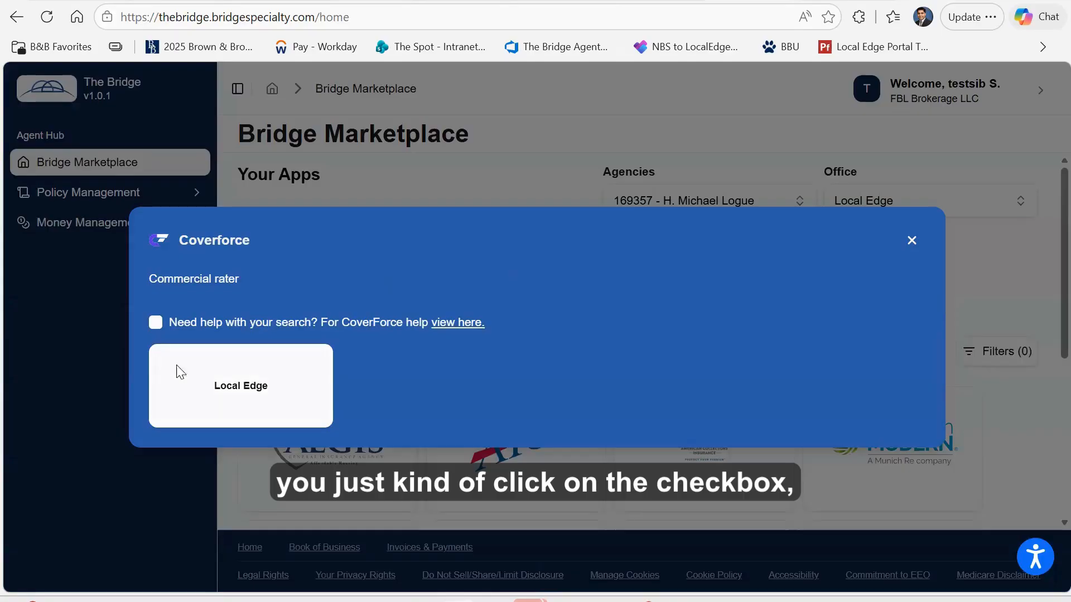
{"action": "left_click", "coordinate": [173, 333]}
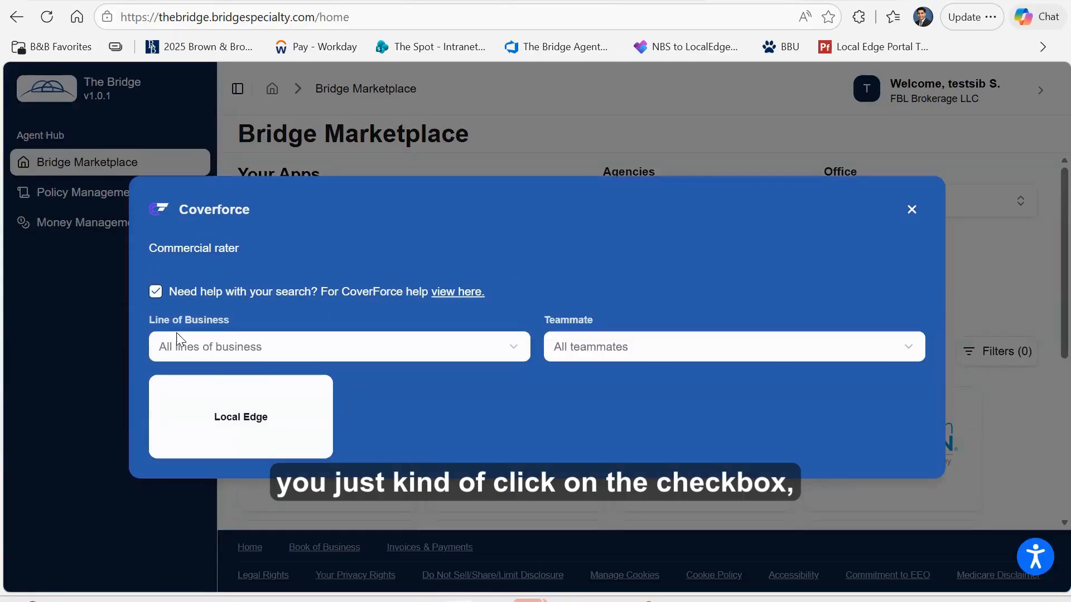
{"action": "left_click", "coordinate": [232, 420]}
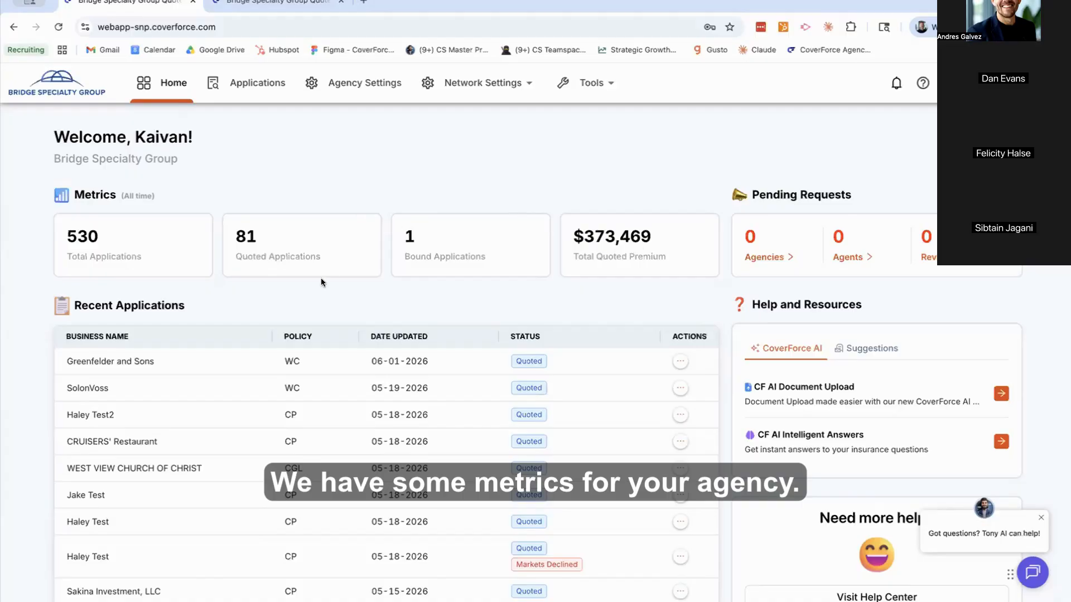
Scroll down slightly and open the 'Got questions? Tony AI can help!' popup
{"action": "scroll", "coordinate": [364, 333], "scroll_direction": "down", "scroll_amount": 1}
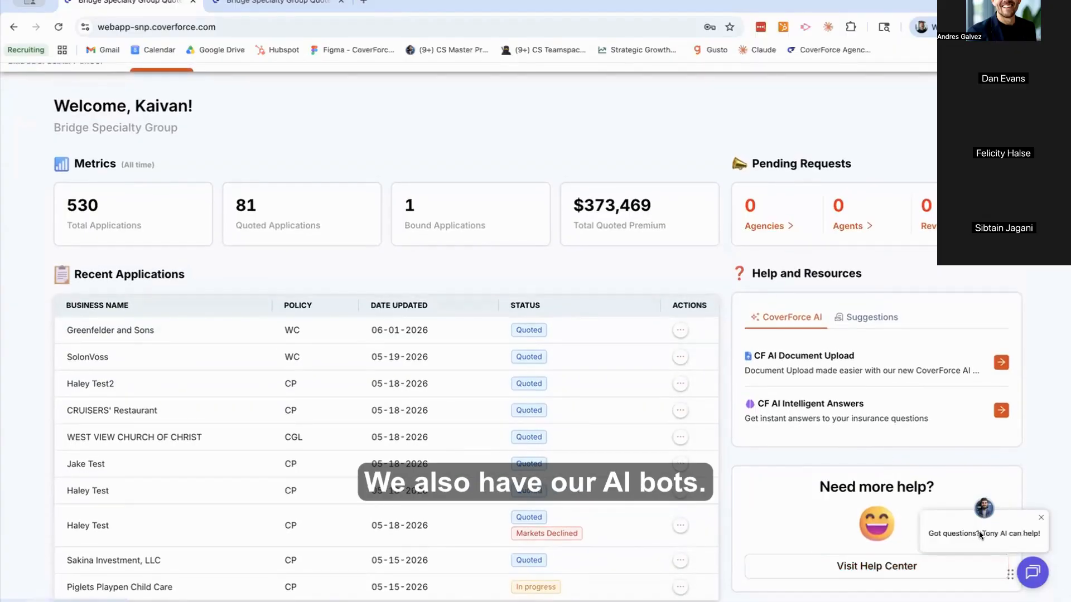
{"action": "left_click", "coordinate": [998, 531]}
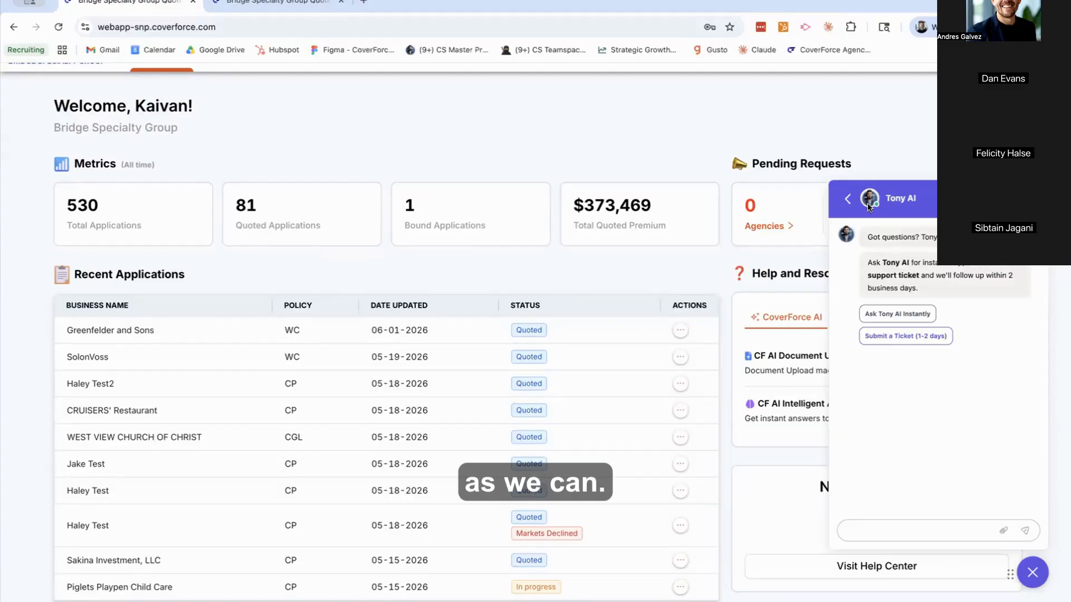
Back out of the Tony AI chat, close the panel and return to the dashboard top
{"action": "left_click", "coordinate": [848, 199]}
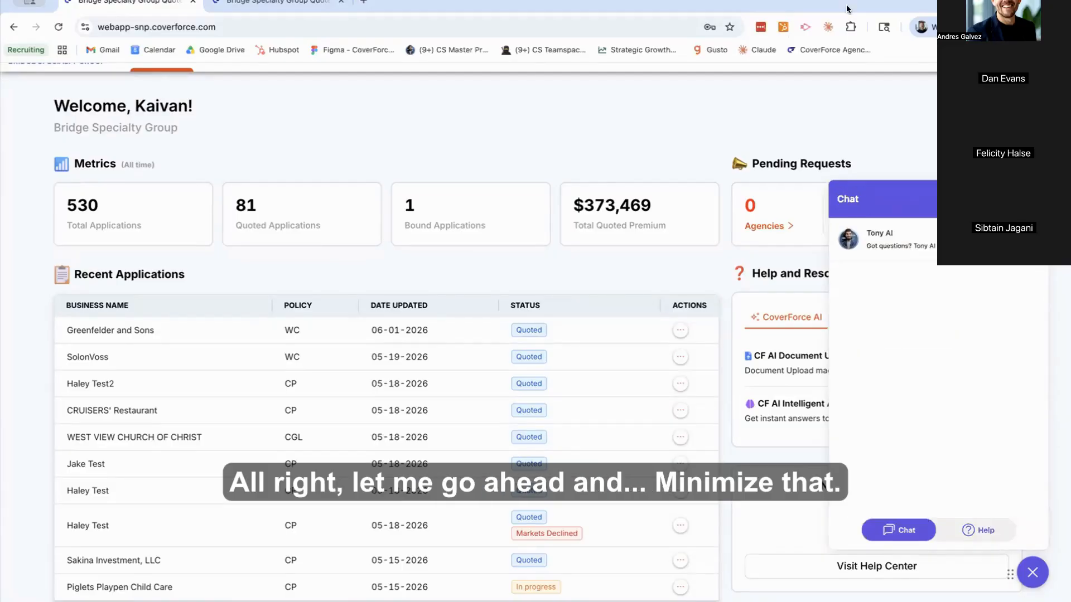
{"action": "left_click", "coordinate": [1033, 572]}
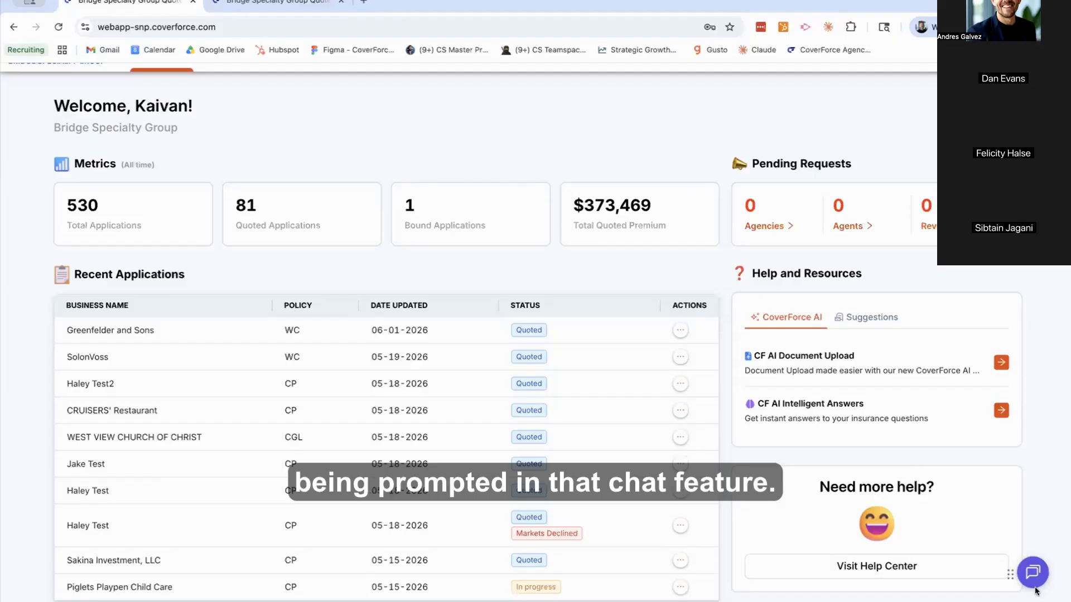
{"action": "scroll", "coordinate": [468, 335], "scroll_direction": "up", "scroll_amount": 1}
{"action": "scroll", "coordinate": [915, 141], "scroll_direction": "up", "scroll_amount": 1}
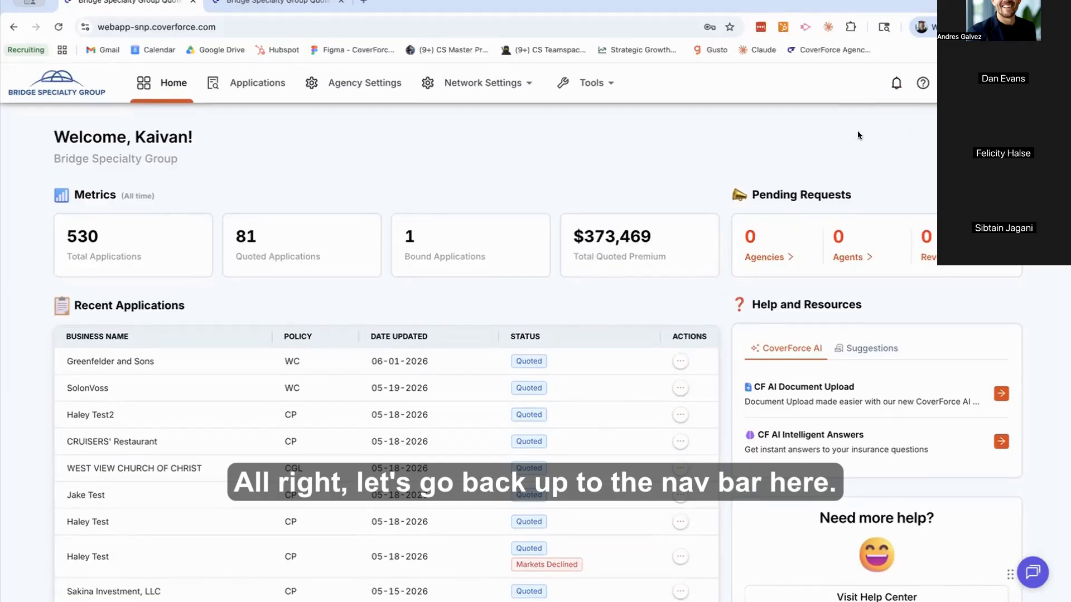
Switch to the second profile listed under Available Profiles in the profile menu
{"action": "left_click", "coordinate": [591, 84]}
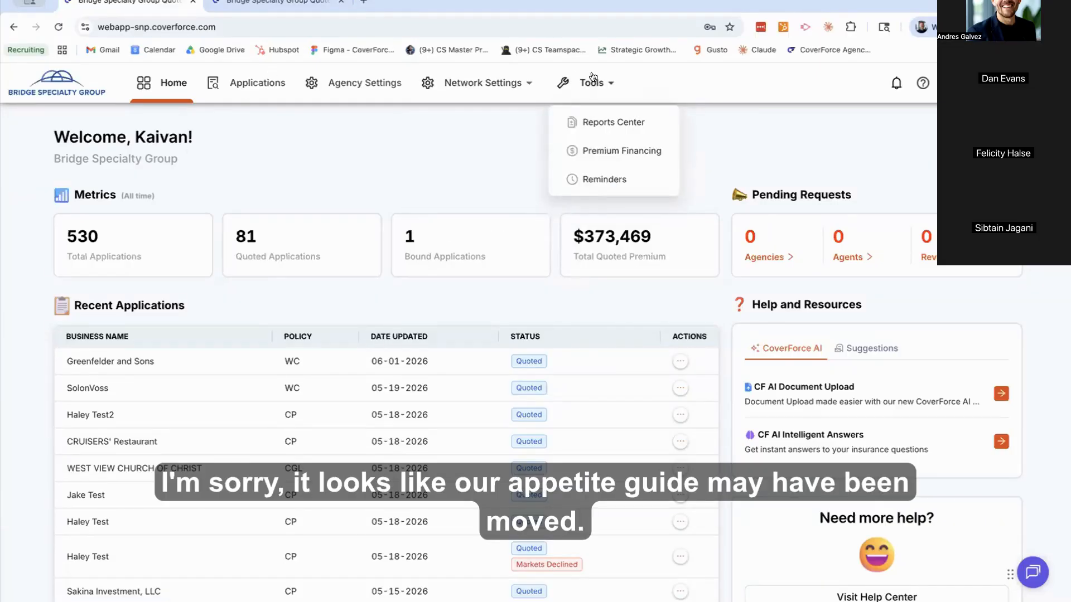
{"action": "mouse_move", "coordinate": [998, 82]}
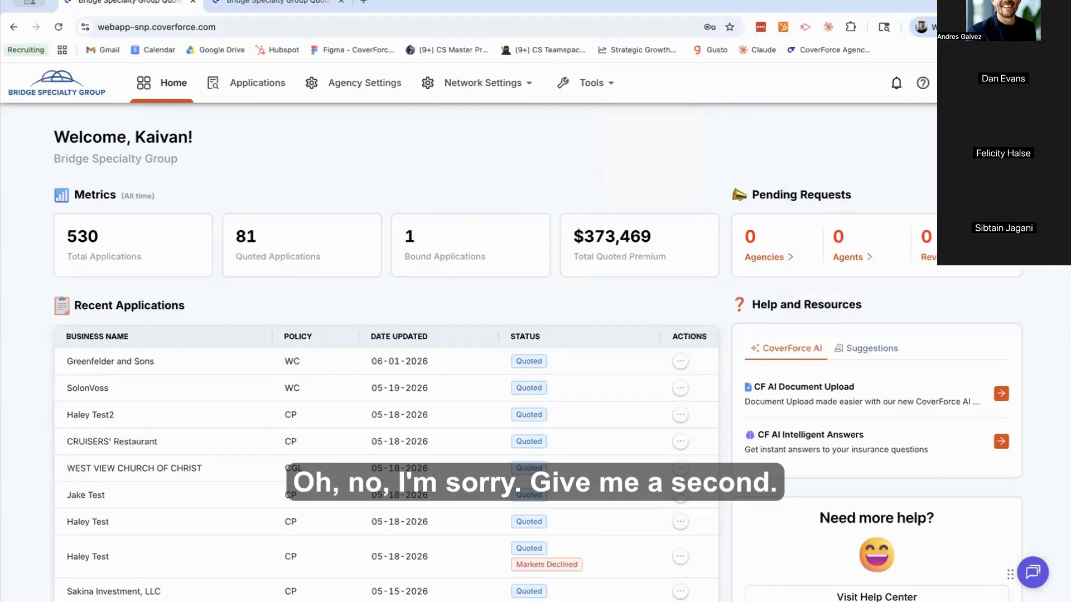
{"action": "left_click", "coordinate": [976, 198]}
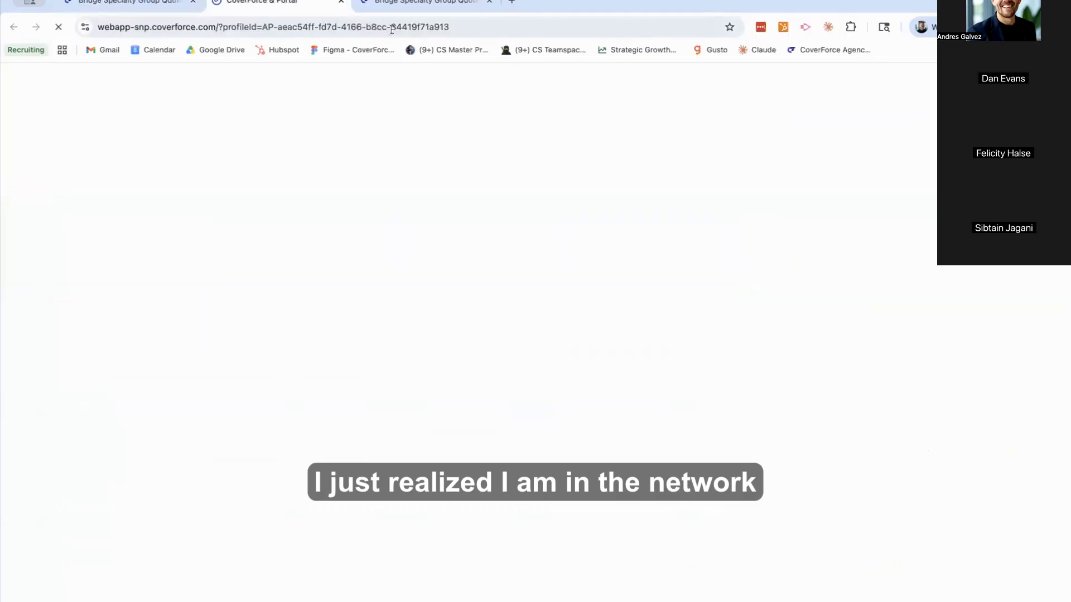
Go to the internal office profile's home page and show its Tools list
{"action": "left_click", "coordinate": [165, 2]}
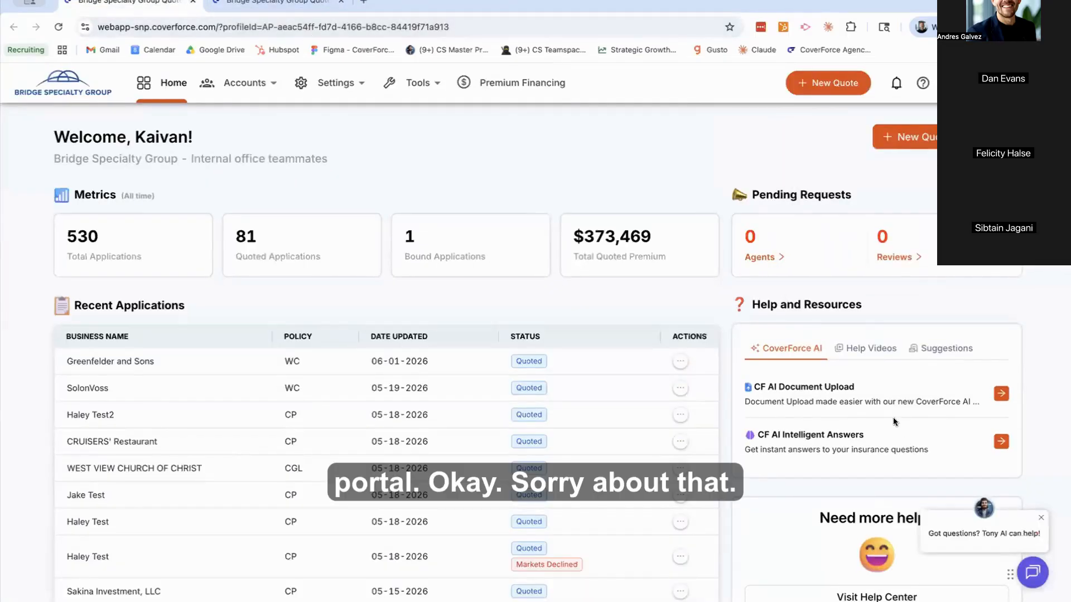
{"action": "scroll", "coordinate": [557, 251], "scroll_direction": "down", "scroll_amount": 1}
{"action": "scroll", "coordinate": [558, 253], "scroll_direction": "up", "scroll_amount": 1}
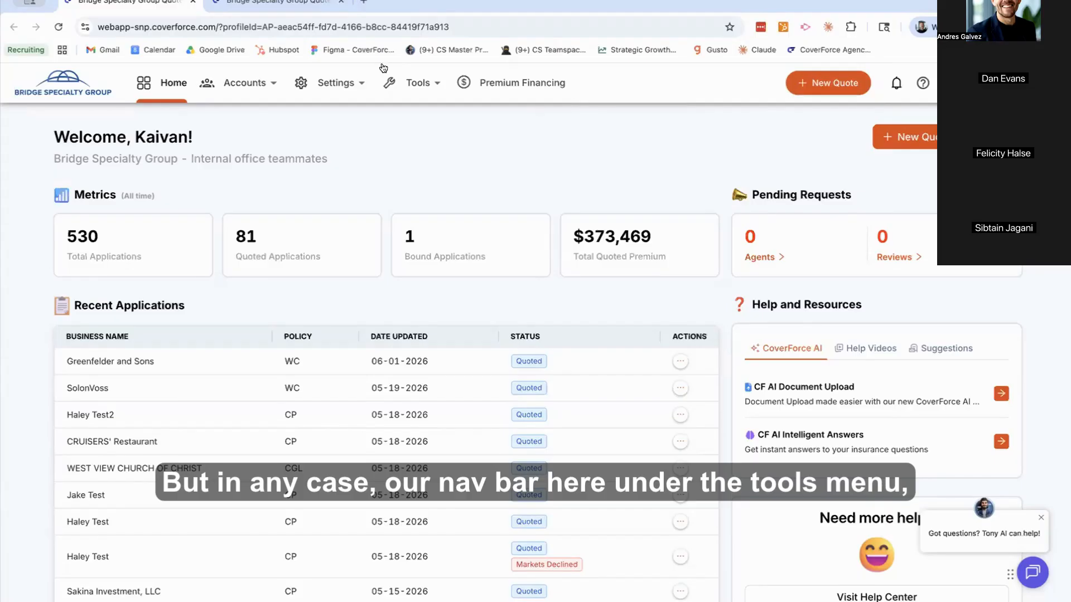
{"action": "left_click", "coordinate": [418, 84]}
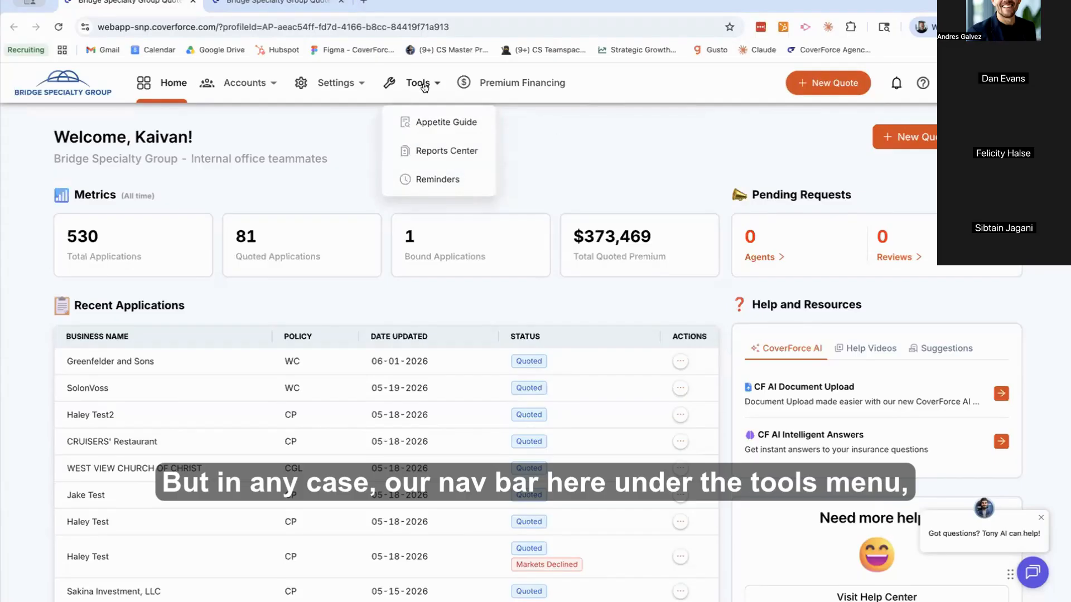
Choose Appetite Guide from the Tools list
{"action": "left_click", "coordinate": [442, 123]}
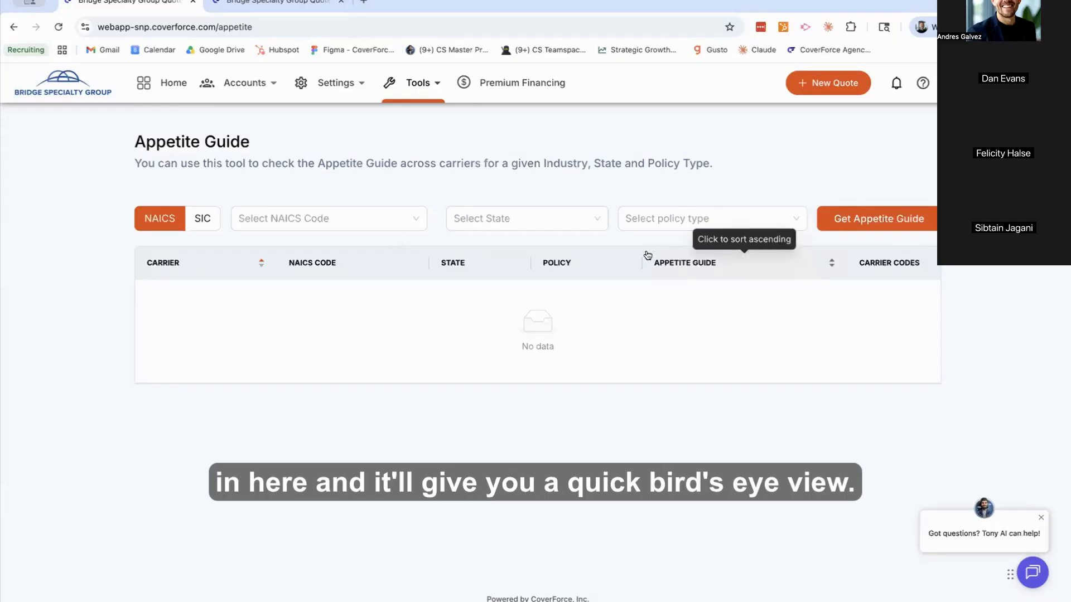
Try NAICS searches 'ice cream' and 'tshirt', then pick 424910 Farm Supplies Merchant Wholesalers
{"action": "left_click", "coordinate": [282, 214]}
{"action": "type", "text": "424"}
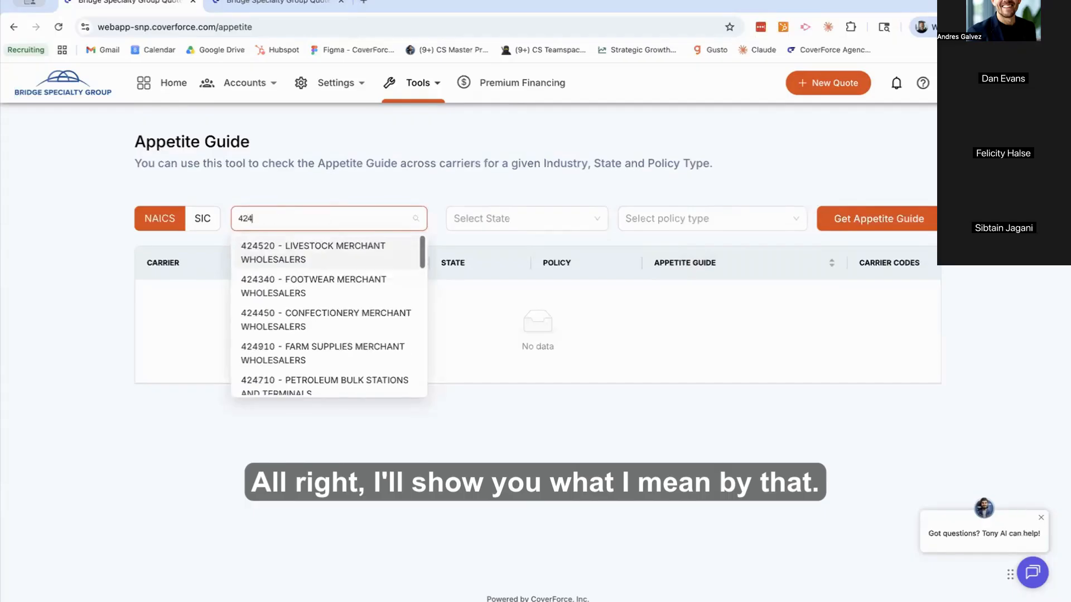
{"action": "type", "text": "910"}
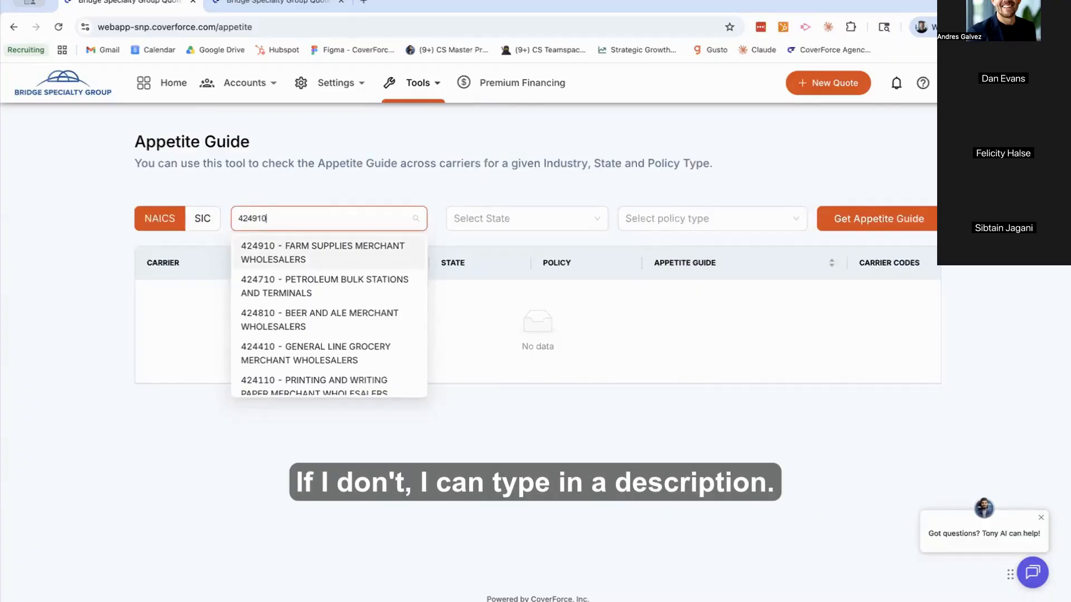
{"action": "key", "text": "BackSpace"}
{"action": "key", "text": "BackSpace"}
{"action": "key", "text": "BackSpace"}
{"action": "key", "text": "BackSpace"}
{"action": "key", "text": "BackSpace"}
{"action": "key", "text": "BackSpace"}
{"action": "type", "text": "ice cream"}
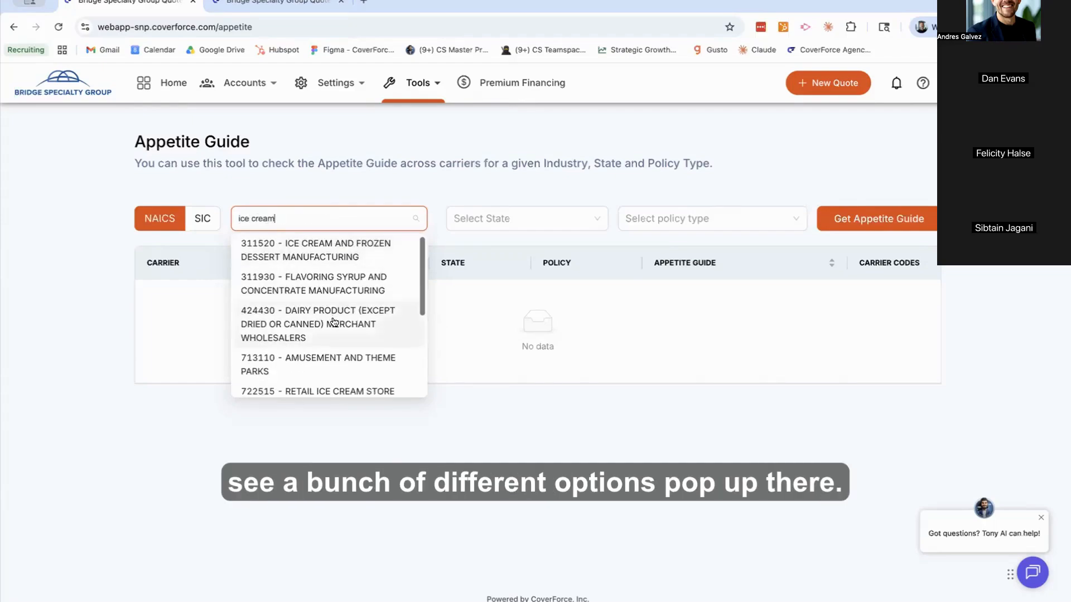
{"action": "scroll", "coordinate": [304, 284], "scroll_direction": "down", "scroll_amount": 2}
{"action": "scroll", "coordinate": [313, 281], "scroll_direction": "up", "scroll_amount": 2}
{"action": "key", "text": "BackSpace"}
{"action": "key", "text": "BackSpace"}
{"action": "key", "text": "BackSpace"}
{"action": "key", "text": "BackSpace"}
{"action": "key", "text": "BackSpace"}
{"action": "key", "text": "BackSpace"}
{"action": "key", "text": "BackSpace"}
{"action": "key", "text": "BackSpace"}
{"action": "key", "text": "BackSpace"}
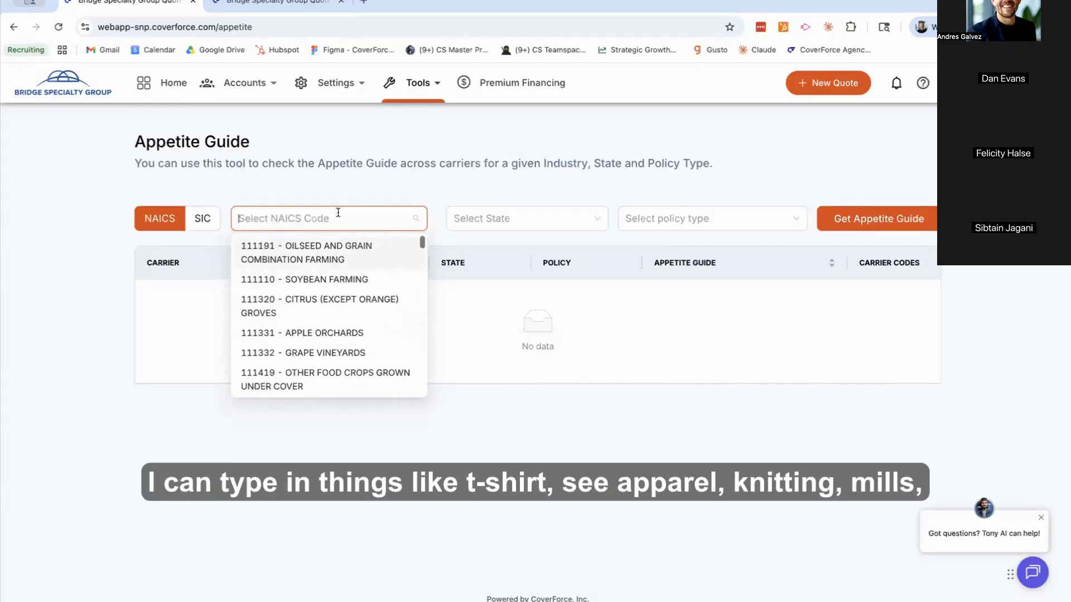
{"action": "type", "text": "tshirt"}
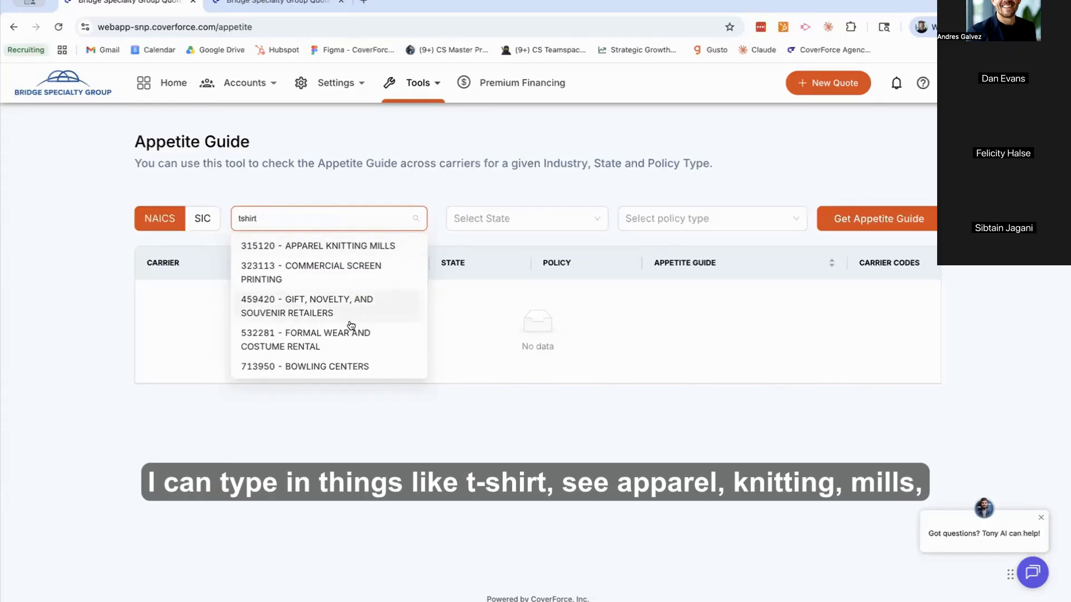
{"action": "key", "text": "ctrl+a"}
{"action": "key", "text": "BackSpace"}
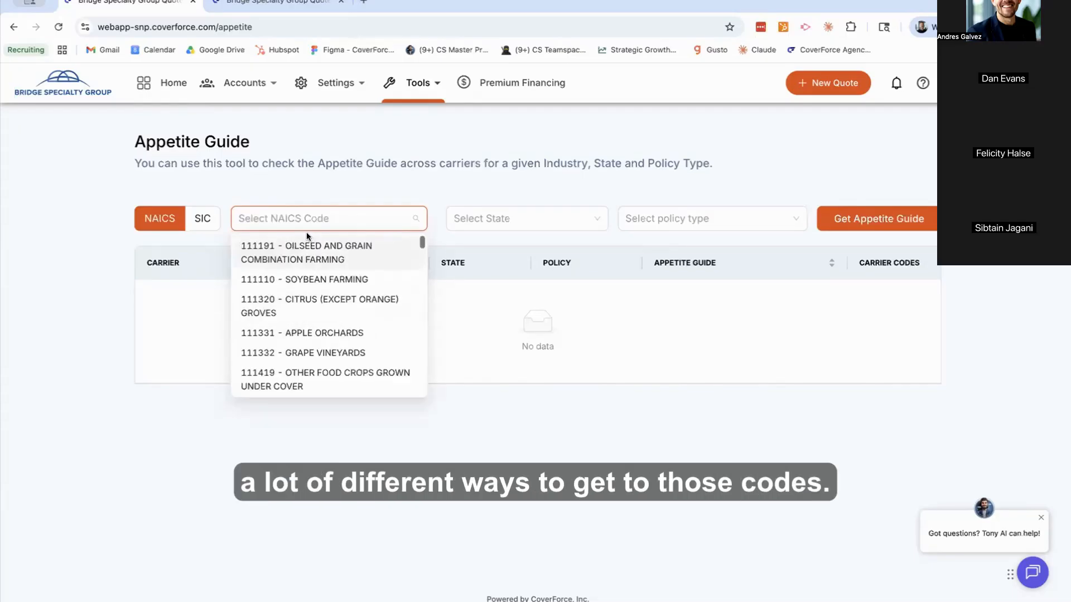
{"action": "type", "text": "424910"}
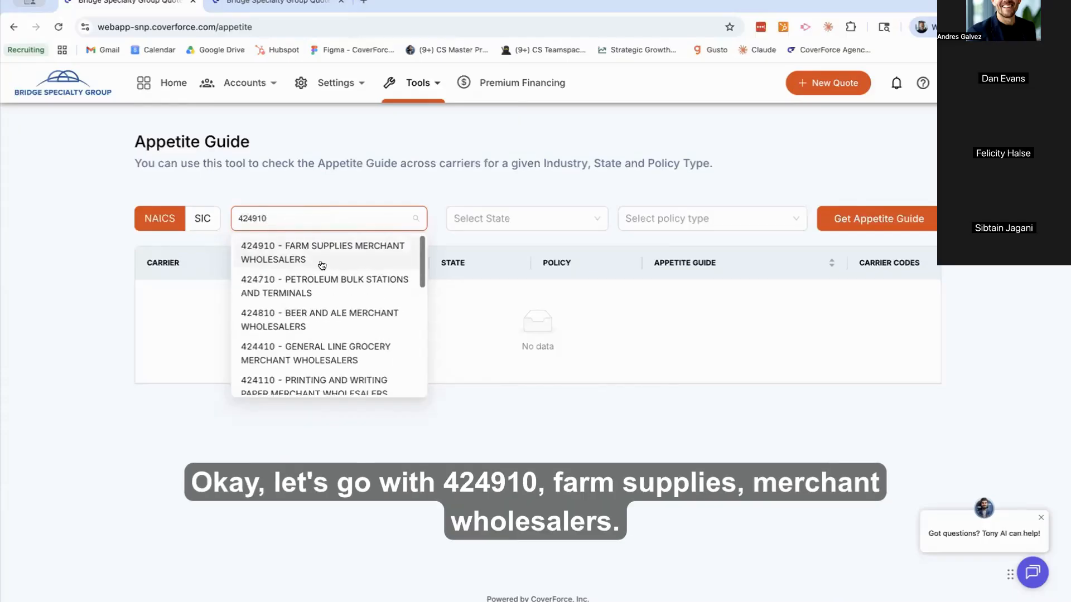
{"action": "left_click", "coordinate": [297, 257]}
Set state to Colorado and policy type to Package/Business Owner's Policy, then get the appetite guide
{"action": "left_click", "coordinate": [649, 221]}
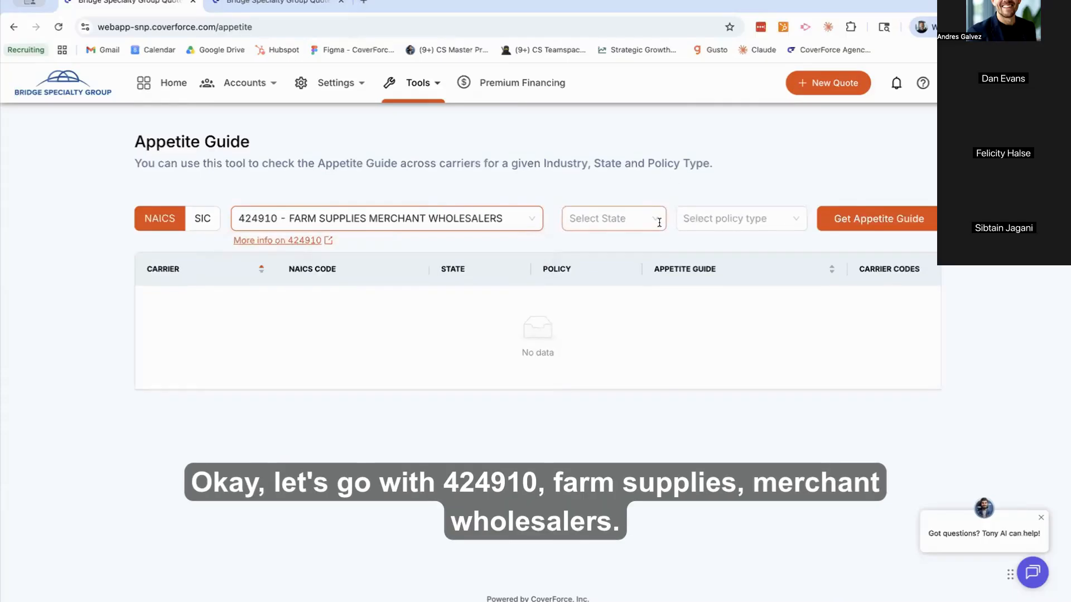
{"action": "left_click", "coordinate": [585, 343]}
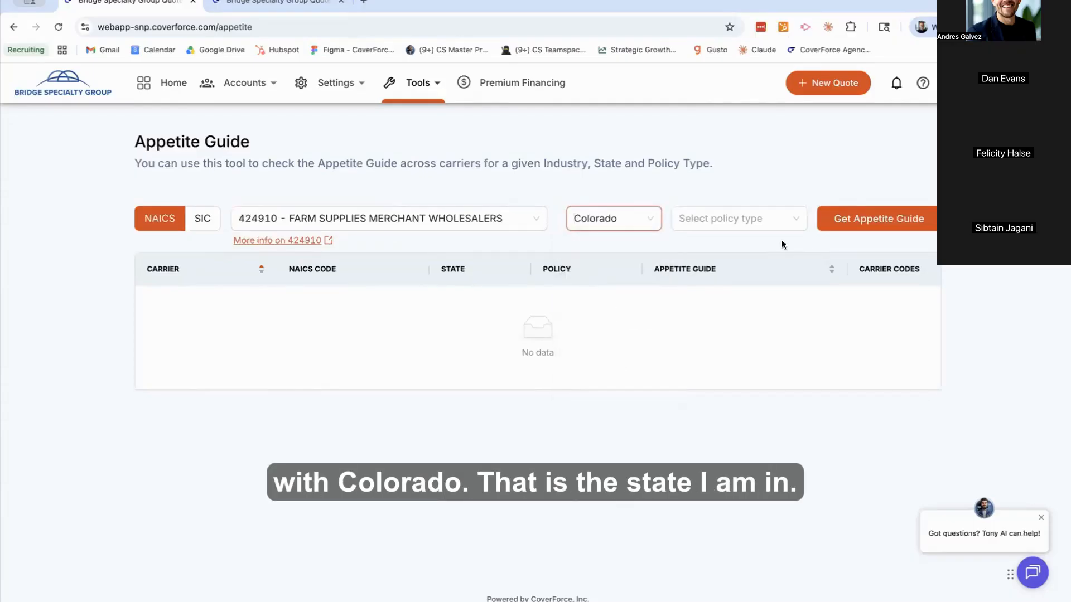
{"action": "left_click", "coordinate": [790, 213]}
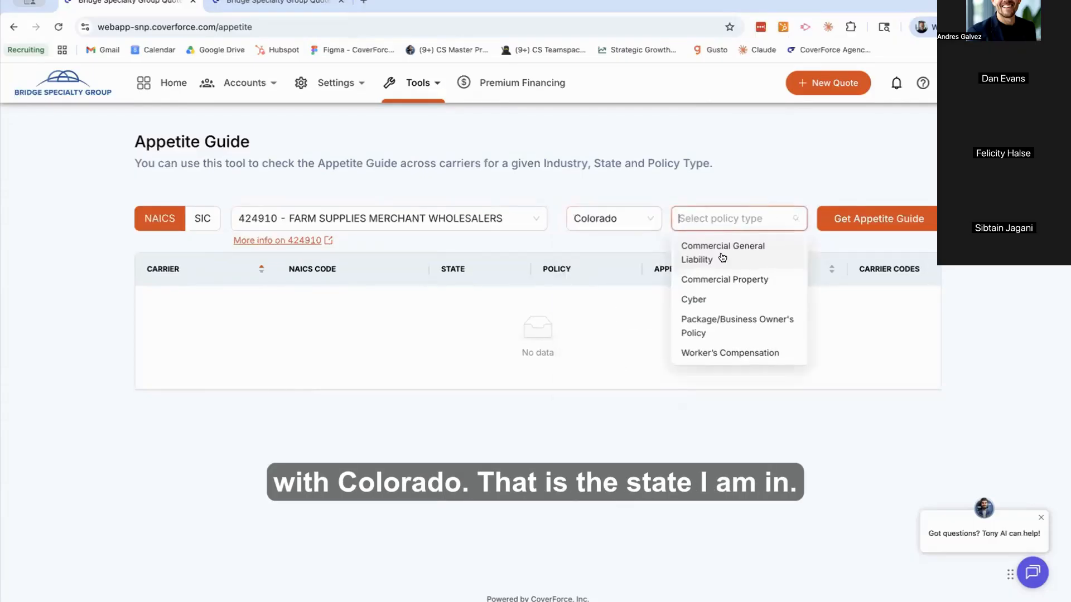
{"action": "left_click", "coordinate": [711, 319]}
{"action": "left_click", "coordinate": [862, 226]}
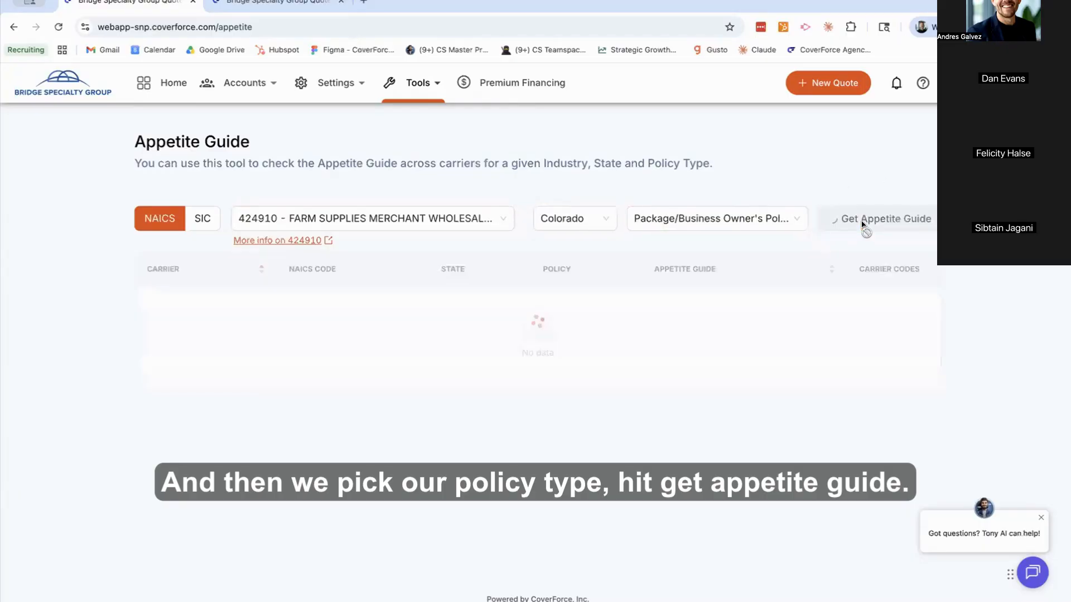
Scroll through the carrier results to review each Potential Appetite or Not in Appetite badge
{"action": "scroll", "coordinate": [424, 546], "scroll_direction": "down", "scroll_amount": 2}
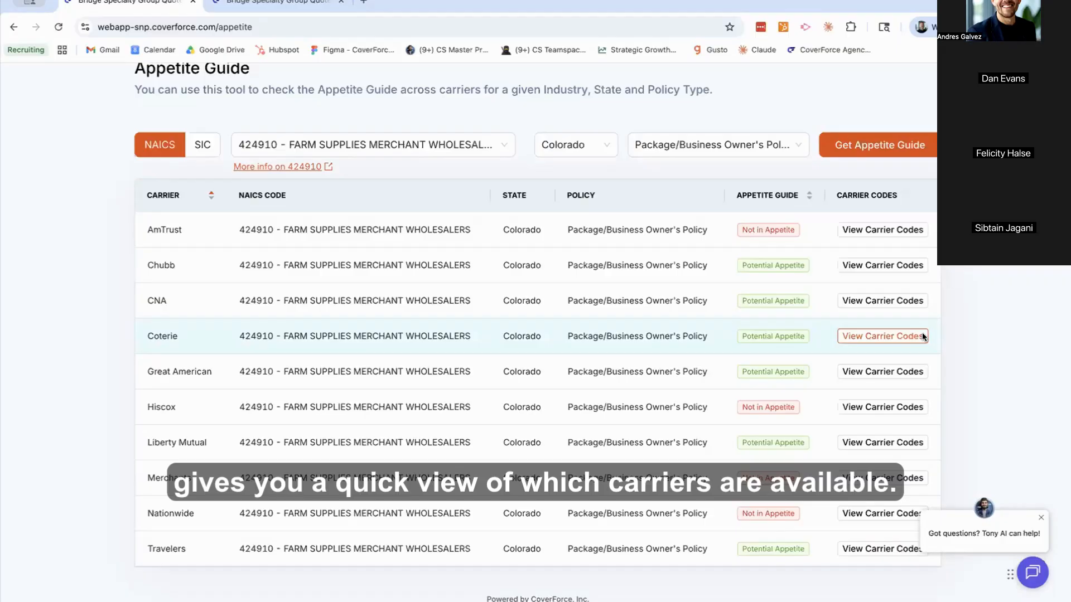
{"action": "left_click", "coordinate": [798, 144]}
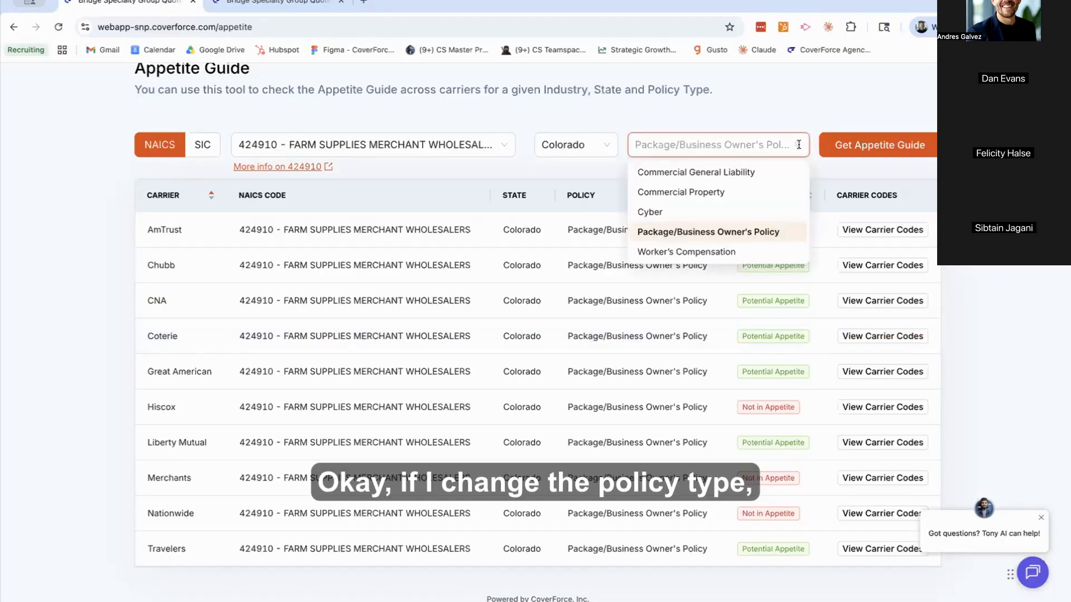
{"action": "left_click", "coordinate": [719, 249]}
{"action": "left_click", "coordinate": [886, 143]}
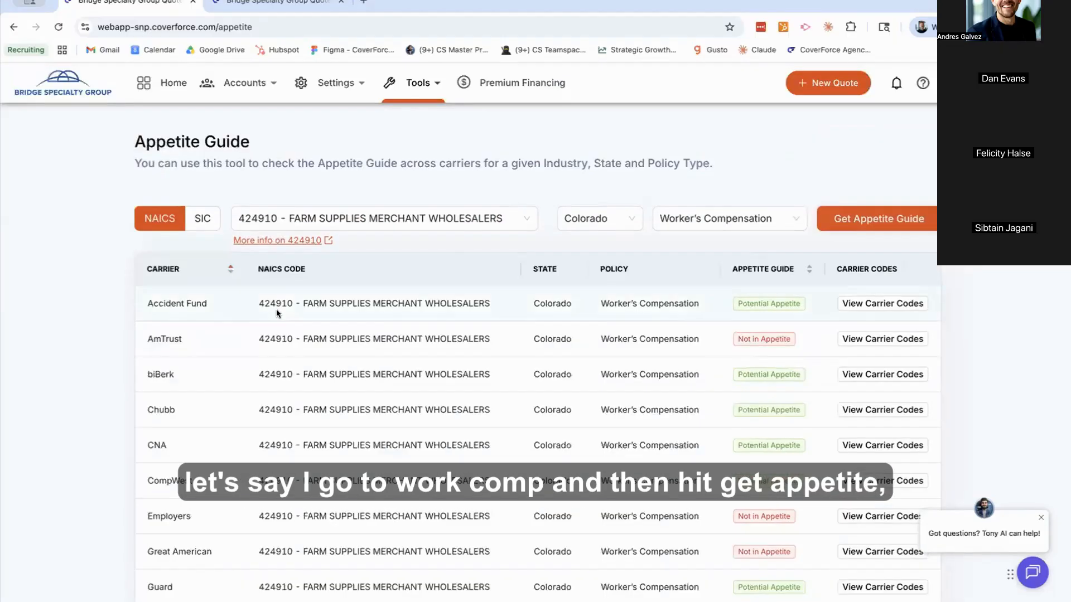
{"action": "scroll", "coordinate": [300, 422], "scroll_direction": "down", "scroll_amount": 2}
{"action": "scroll", "coordinate": [300, 419], "scroll_direction": "down", "scroll_amount": 1}
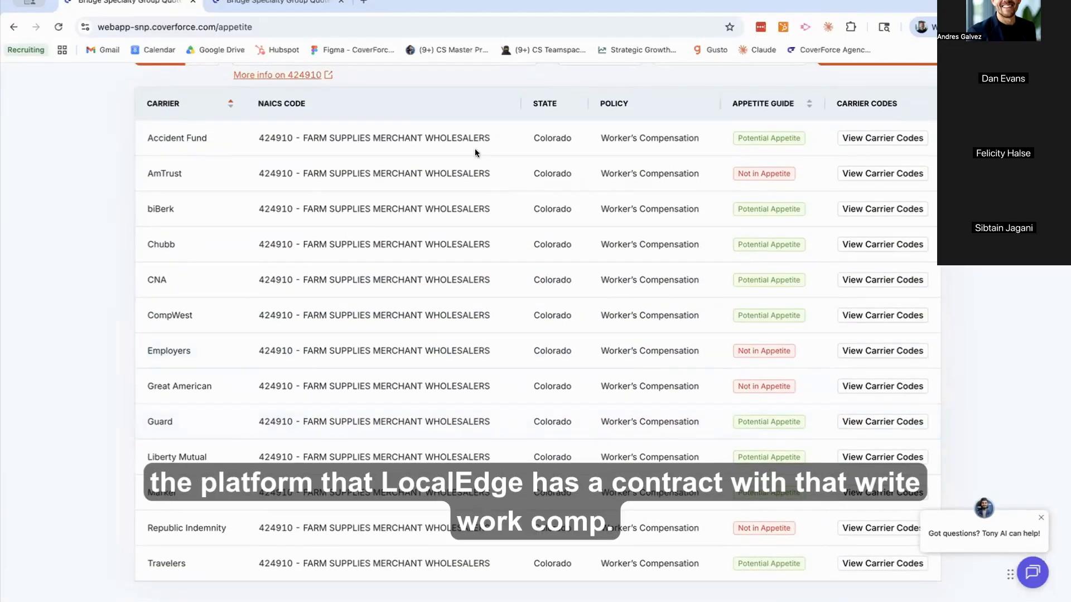
{"action": "scroll", "coordinate": [714, 203], "scroll_direction": "up", "scroll_amount": 2}
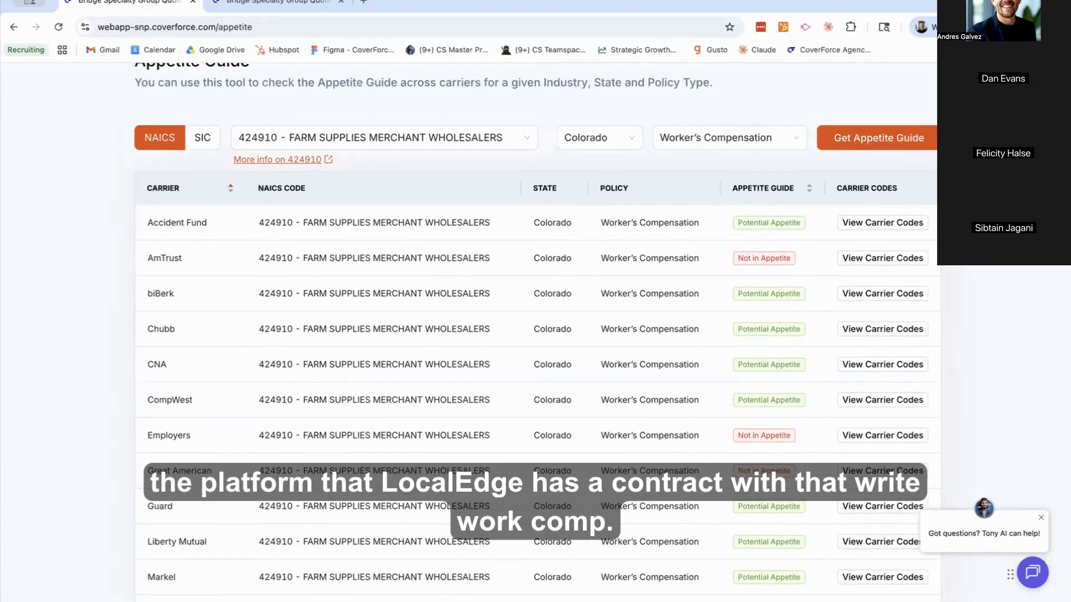
{"action": "left_click", "coordinate": [797, 141]}
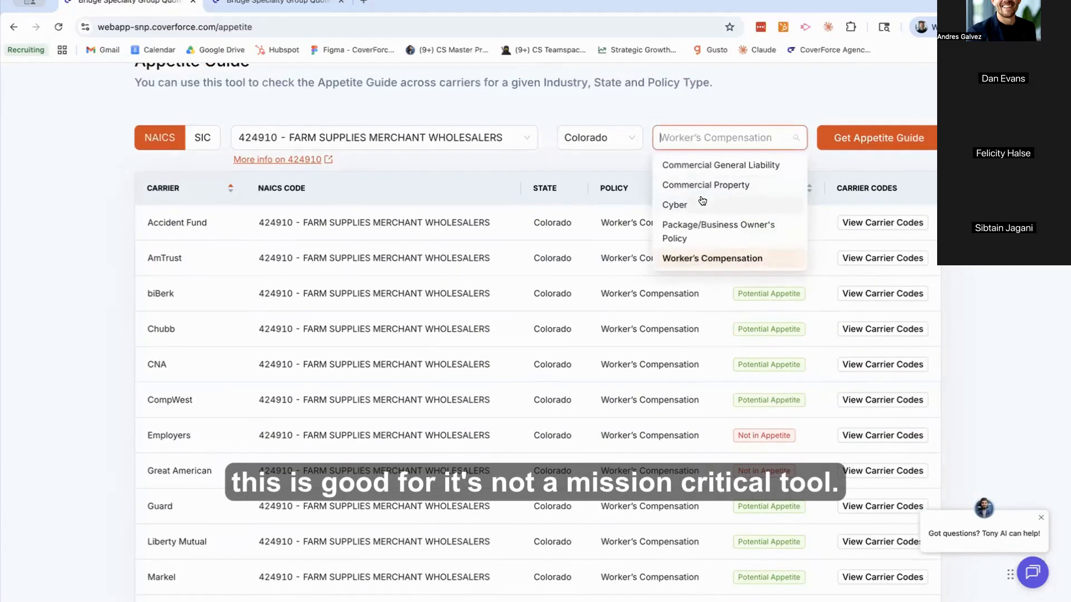
{"action": "left_click", "coordinate": [711, 226]}
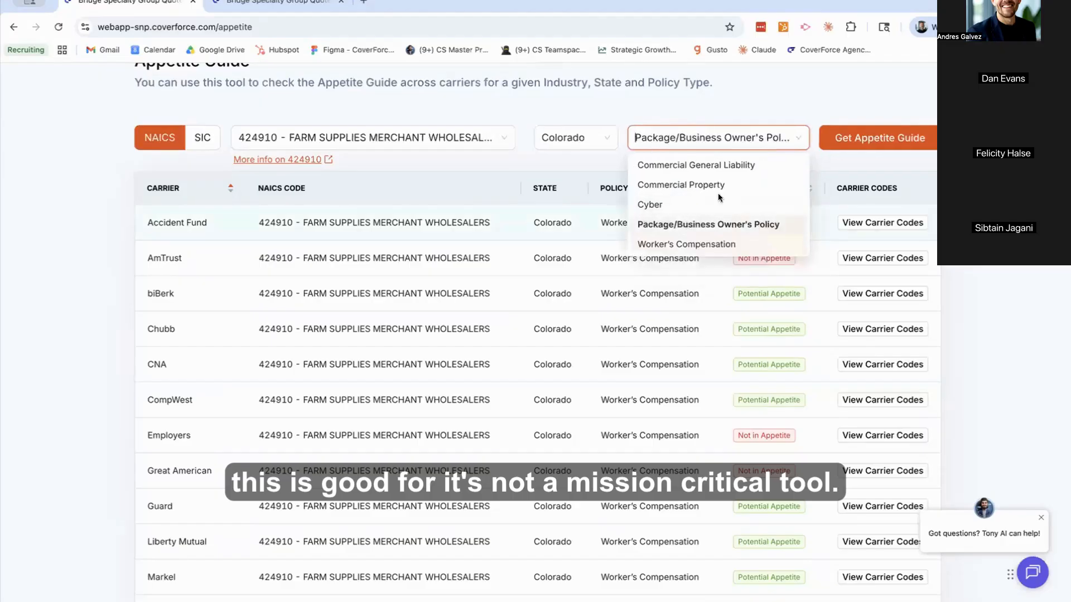
{"action": "left_click", "coordinate": [884, 143]}
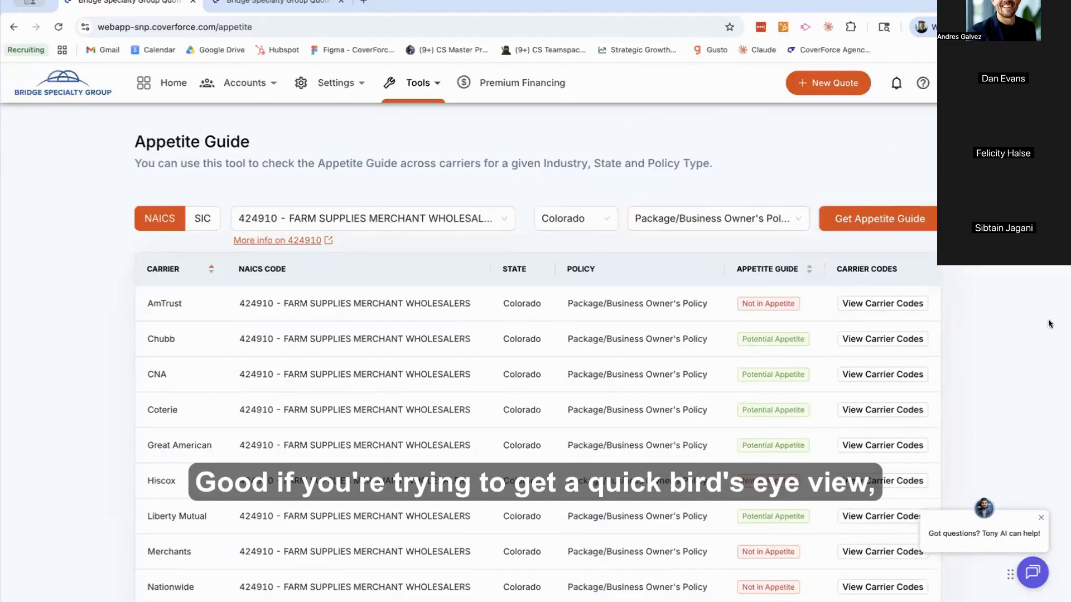
{"action": "scroll", "coordinate": [696, 282], "scroll_direction": "down", "scroll_amount": 2}
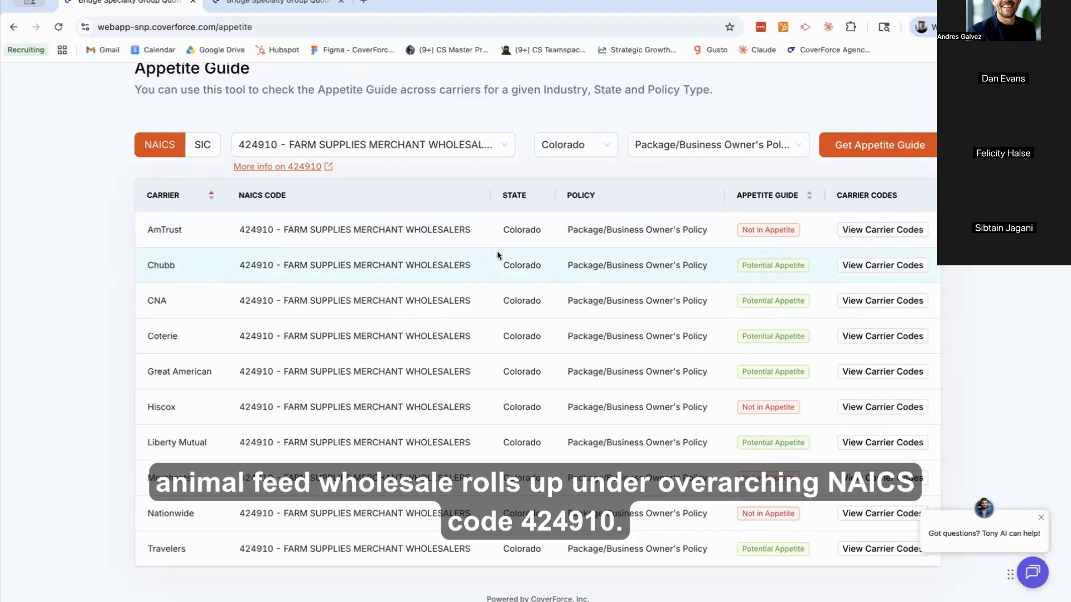
{"action": "left_click_drag", "start_coordinate": [742, 265], "coordinate": [784, 262]}
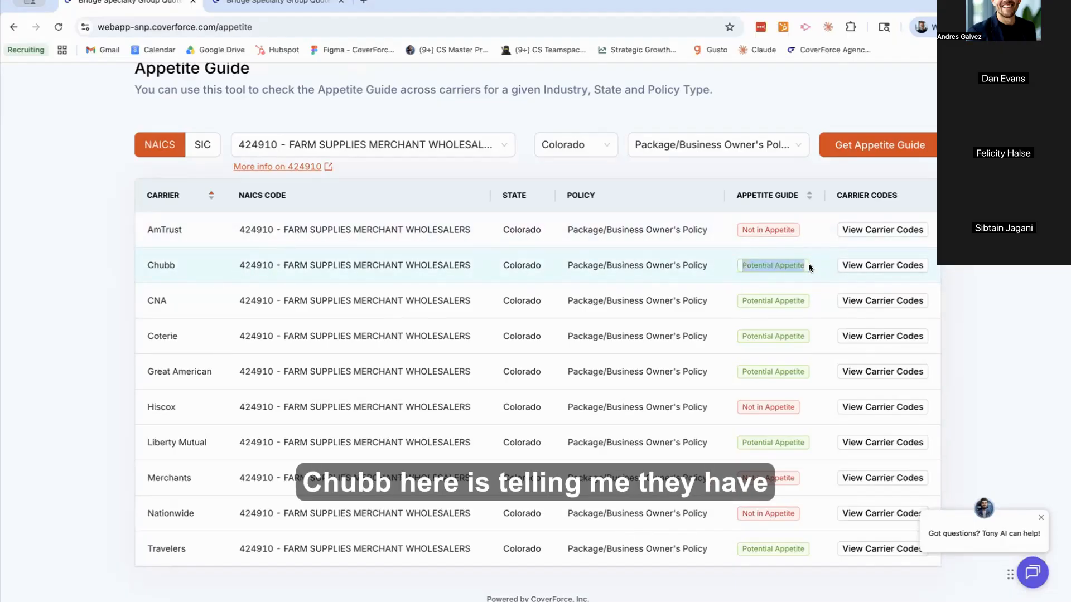
{"action": "left_click", "coordinate": [896, 268]}
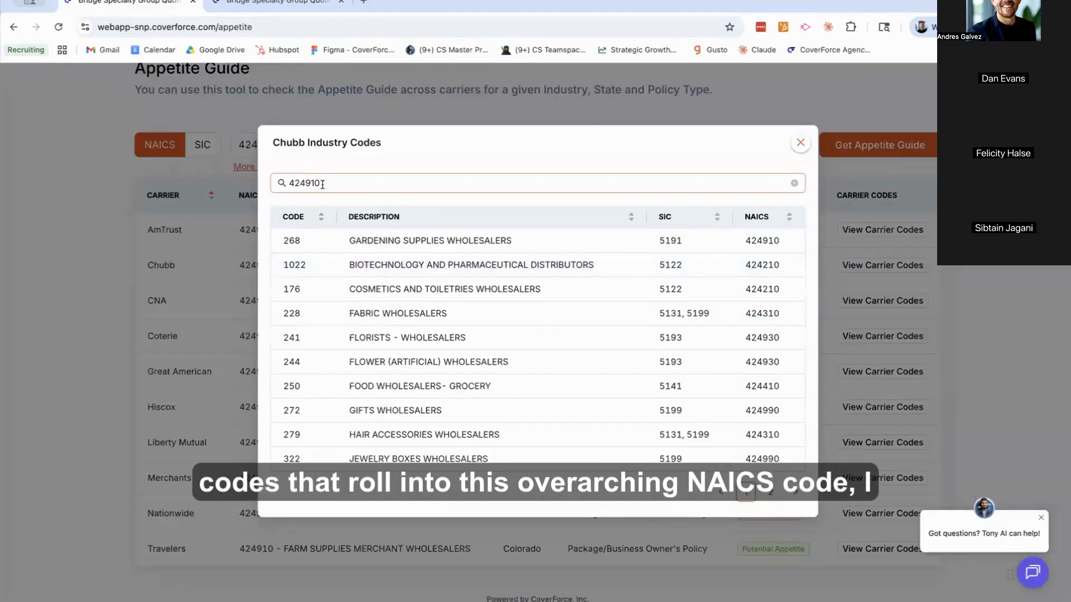
{"action": "double_click", "coordinate": [779, 239]}
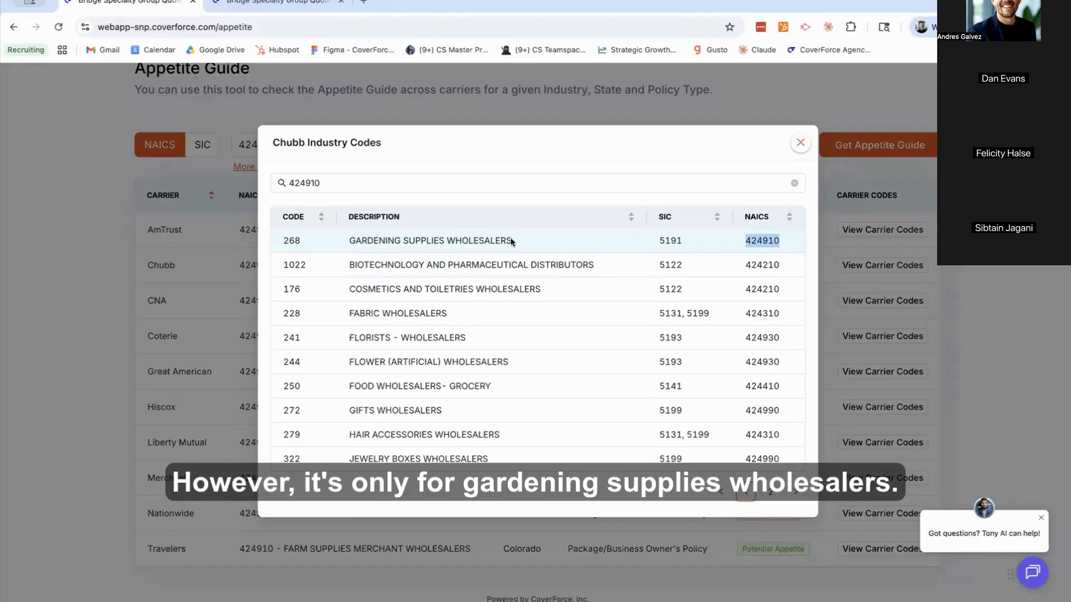
{"action": "left_click_drag", "start_coordinate": [511, 240], "coordinate": [311, 229]}
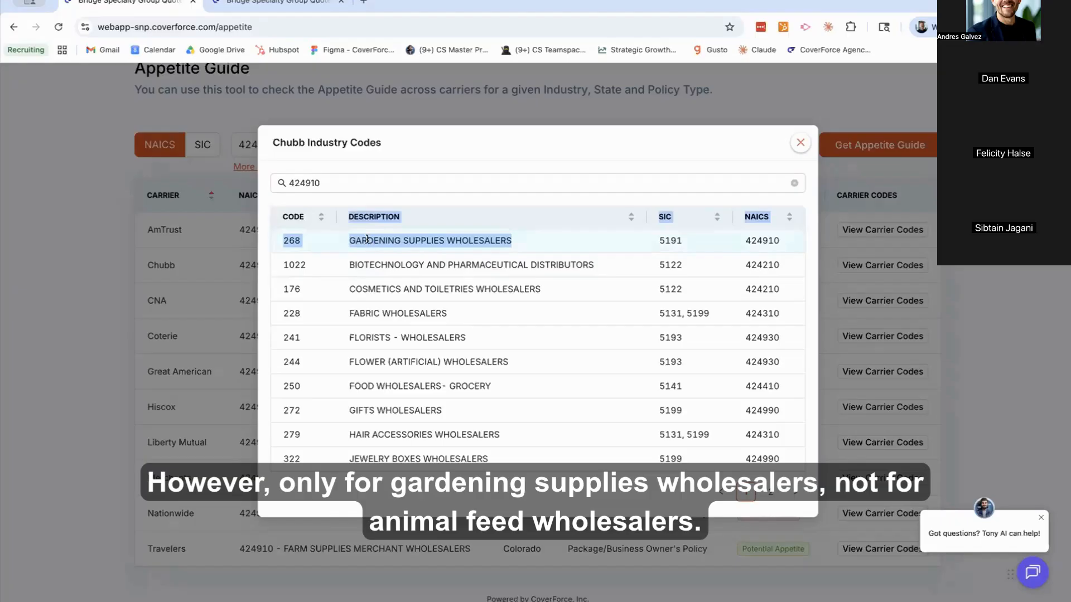
{"action": "left_click", "coordinate": [420, 242]}
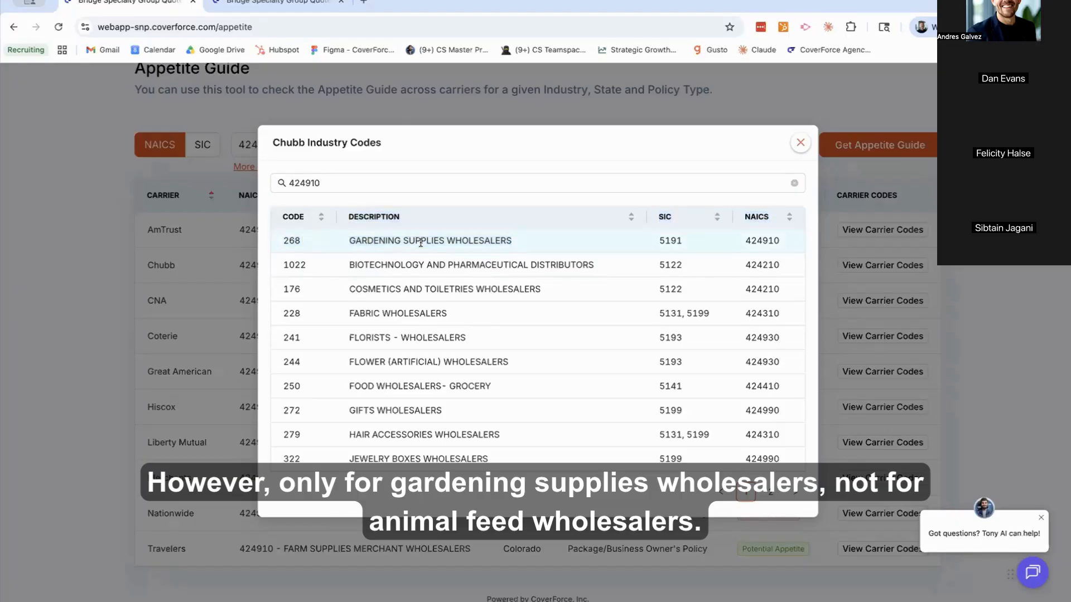
{"action": "left_click", "coordinate": [799, 143]}
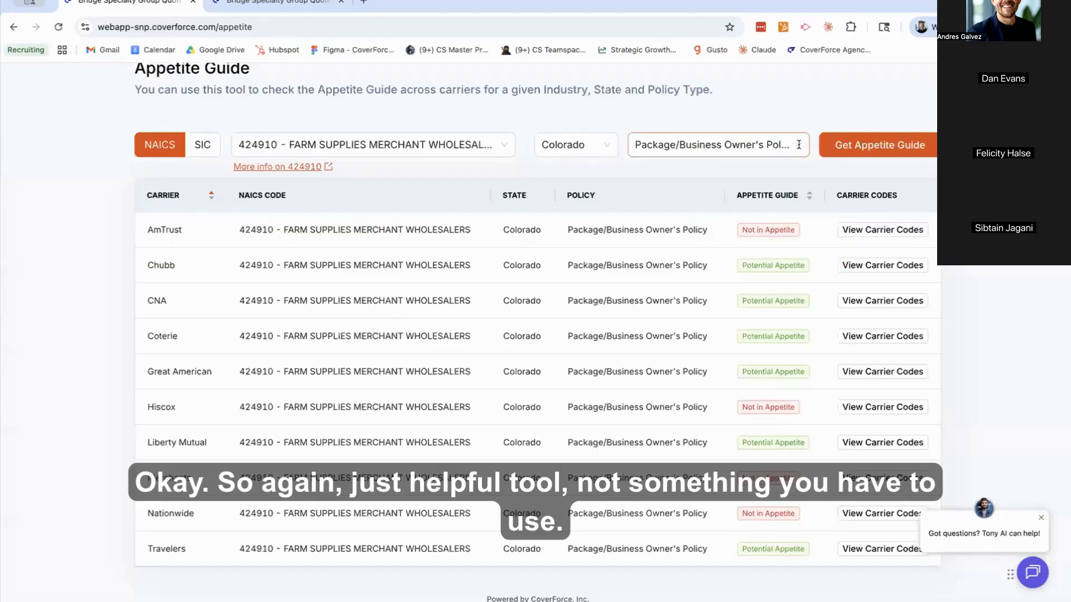
Return to the page top and go to Reports Center from the Tools menu
{"action": "scroll", "coordinate": [846, 176], "scroll_direction": "up", "scroll_amount": 2}
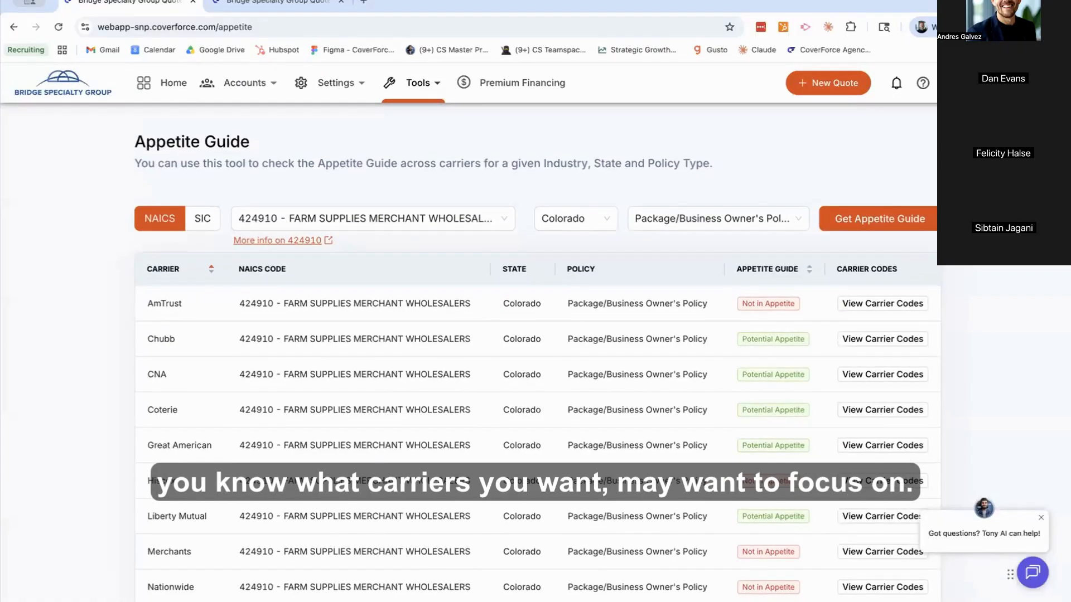
{"action": "mouse_move", "coordinate": [416, 83]}
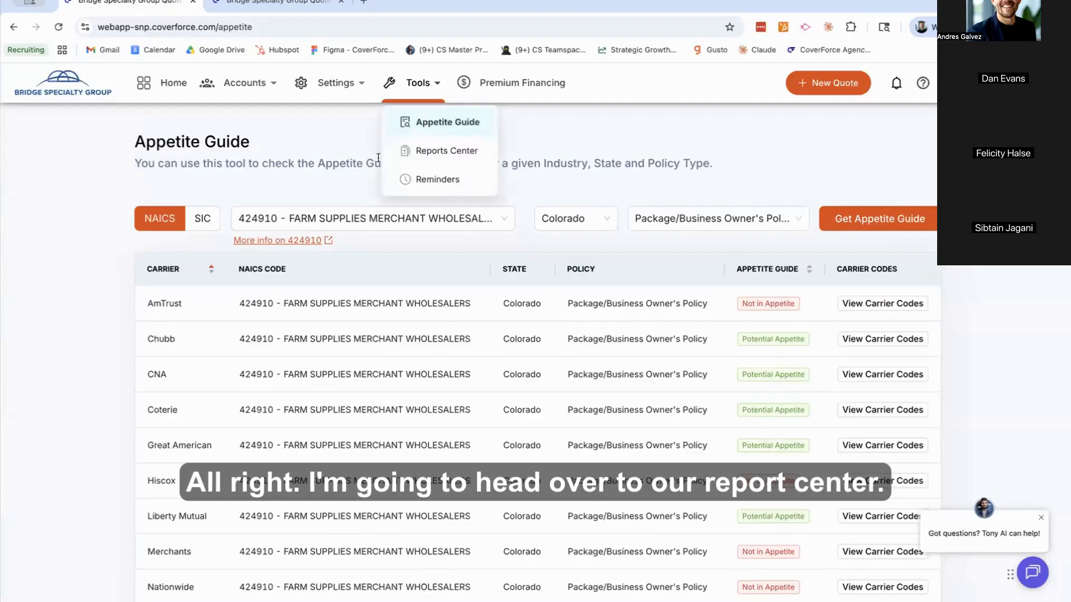
{"action": "left_click", "coordinate": [424, 153]}
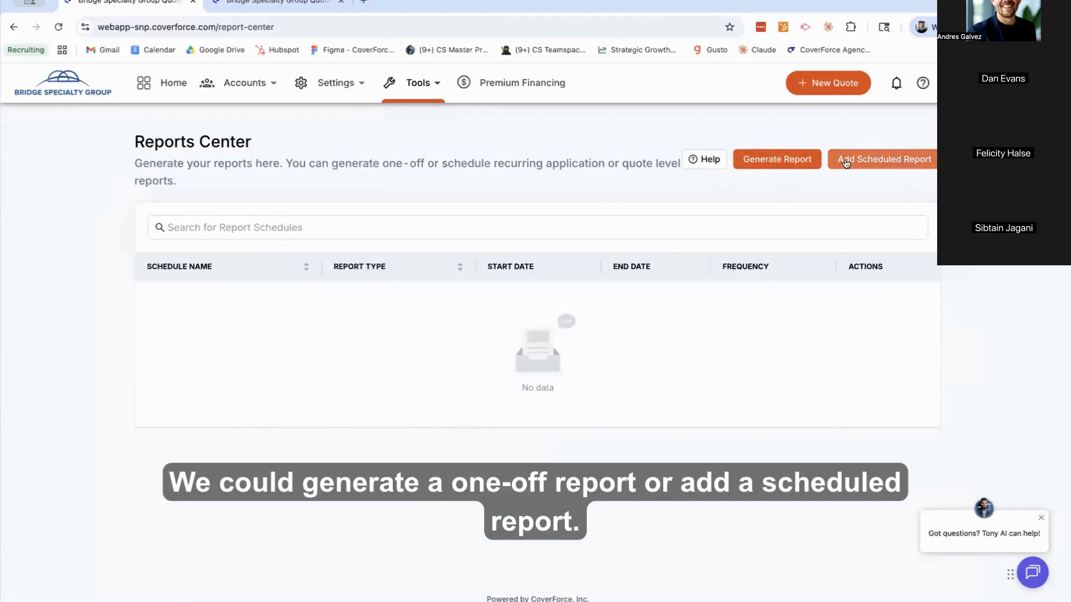
Start a one-off report with Active Agent Details as the report type
{"action": "left_click", "coordinate": [811, 162]}
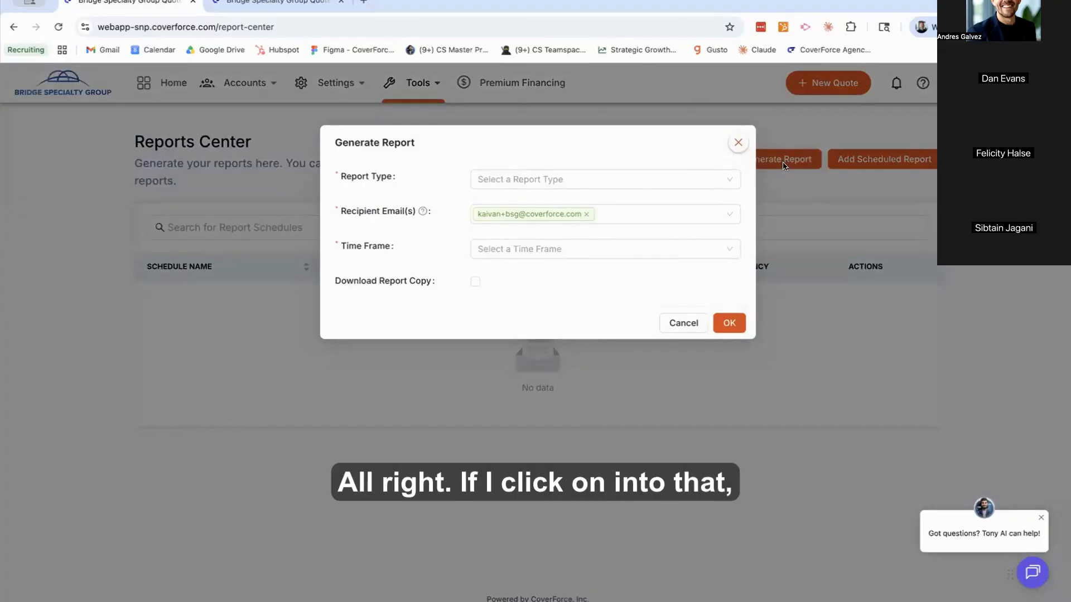
{"action": "left_click", "coordinate": [732, 181]}
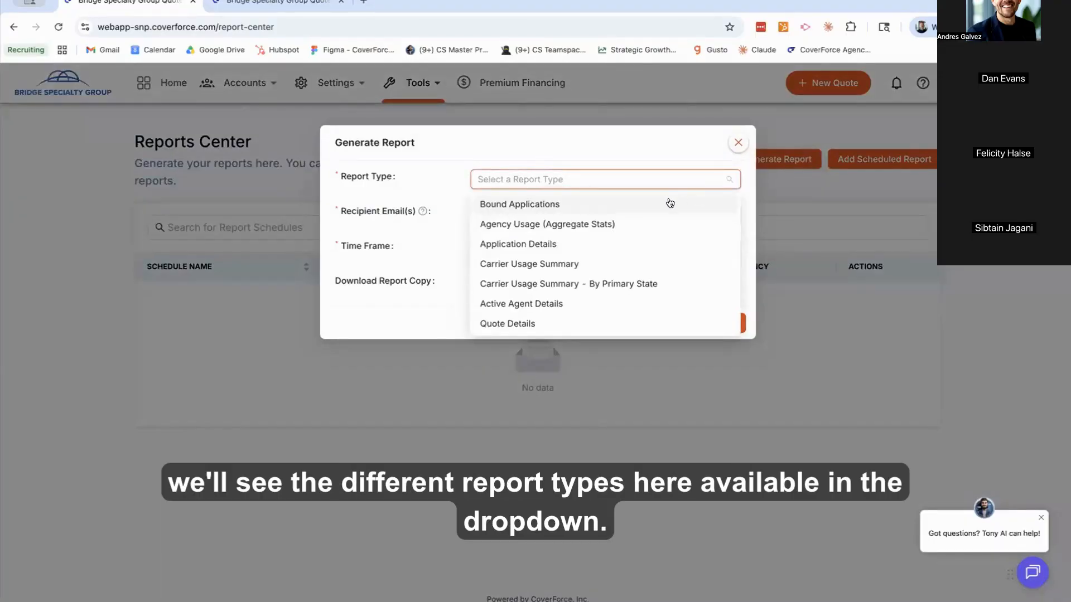
{"action": "left_click", "coordinate": [559, 303]}
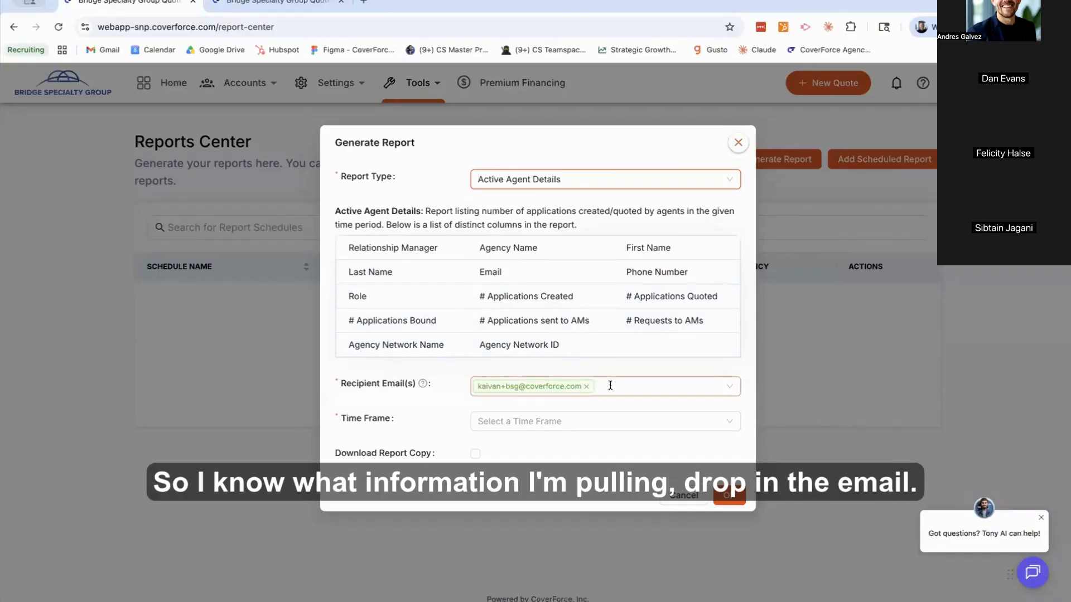
Set the time frame to Last 2 weeks with a download copy, then switch to a new scheduled report
{"action": "left_click", "coordinate": [416, 380]}
{"action": "left_click", "coordinate": [519, 421]}
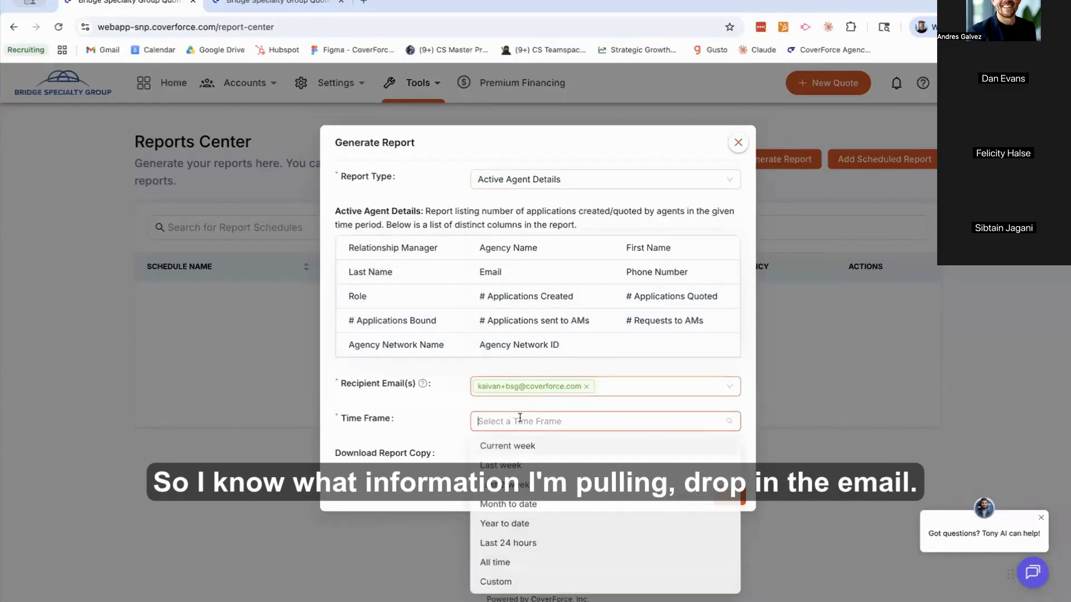
{"action": "left_click", "coordinate": [524, 489]}
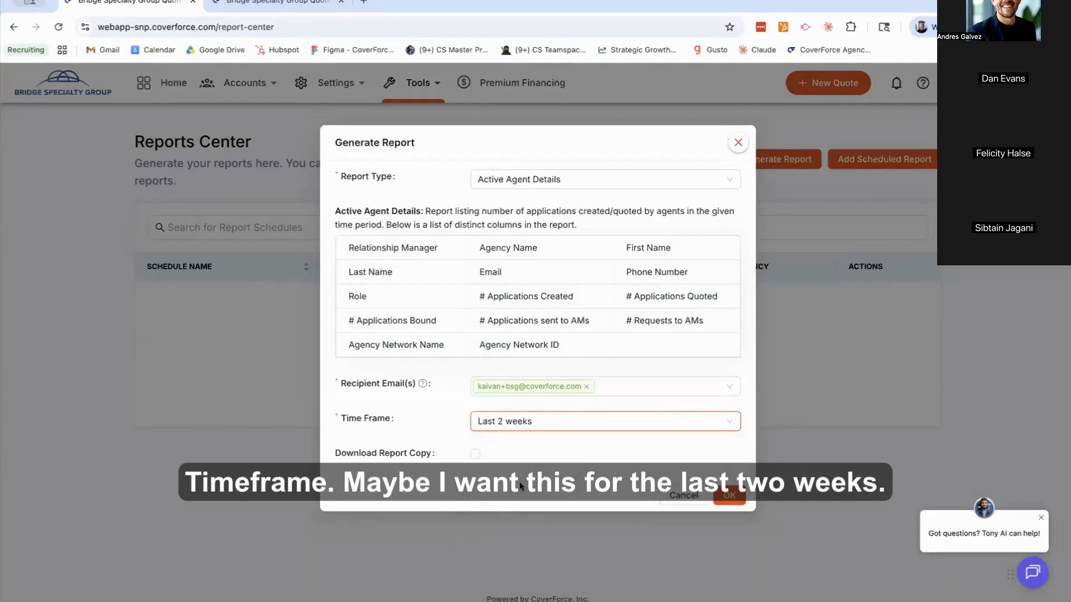
{"action": "left_click", "coordinate": [475, 453]}
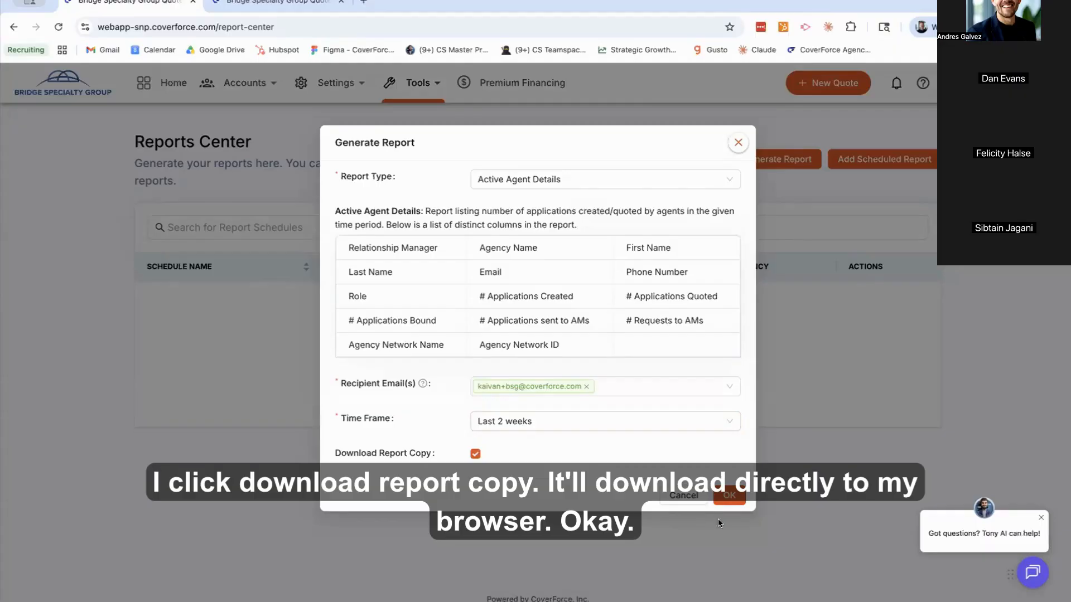
{"action": "left_click", "coordinate": [738, 143]}
{"action": "left_click", "coordinate": [870, 159]}
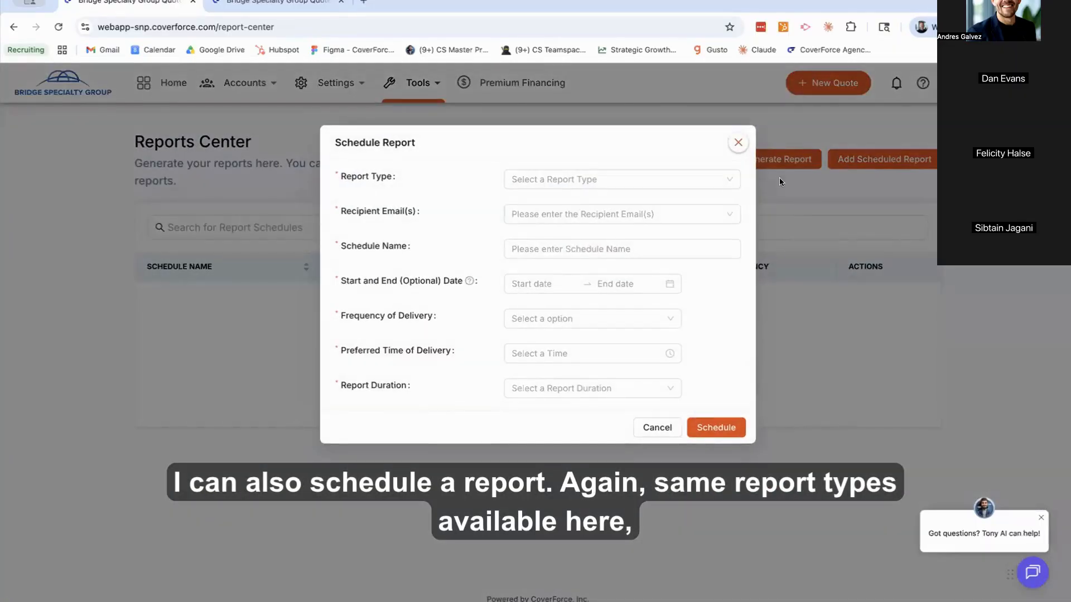
Pick Application Details as the scheduled report type, then discard the form and return Home
{"action": "left_click", "coordinate": [723, 179]}
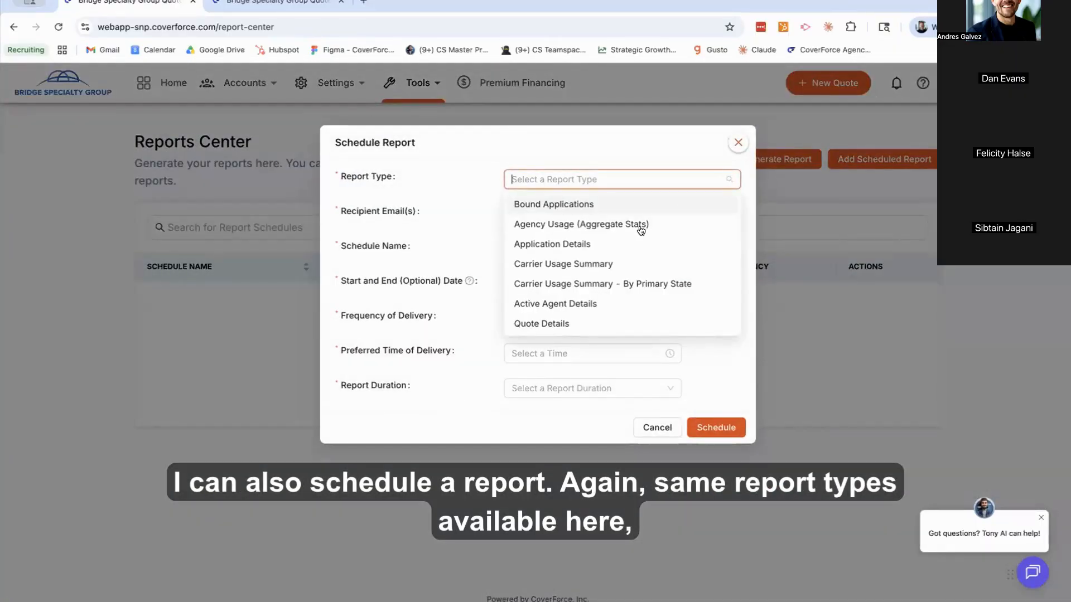
{"action": "left_click", "coordinate": [584, 245]}
{"action": "scroll", "coordinate": [516, 417], "scroll_direction": "down", "scroll_amount": 4}
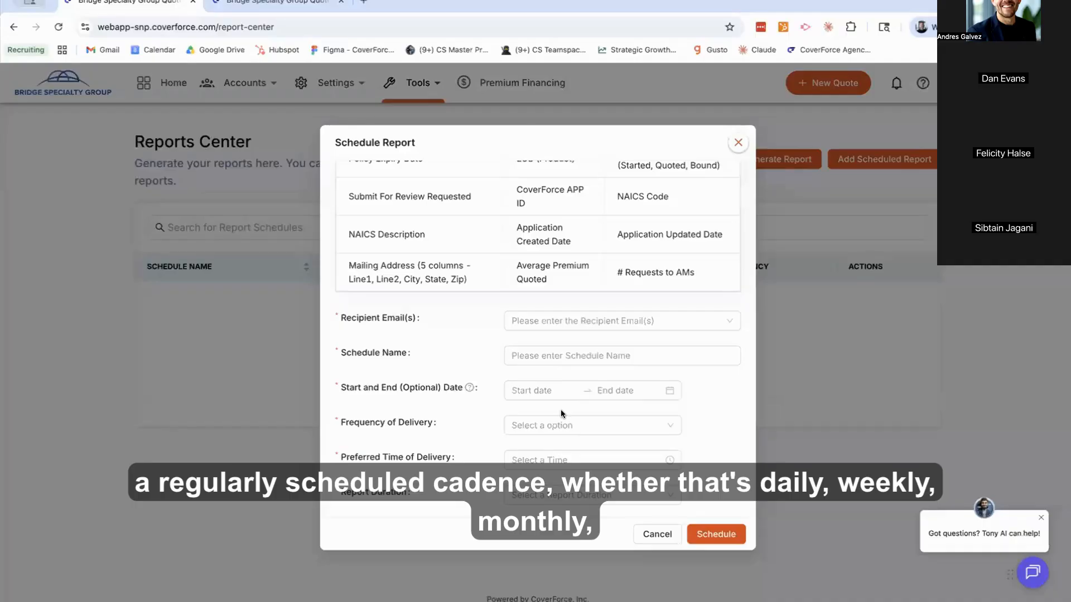
{"action": "left_click", "coordinate": [738, 143]}
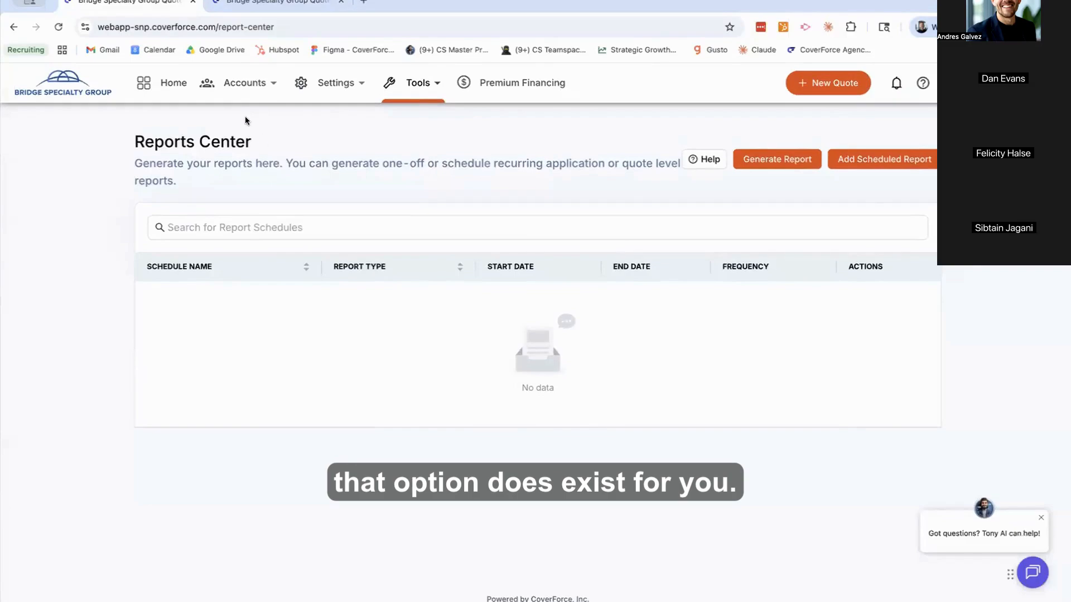
{"action": "left_click", "coordinate": [158, 88]}
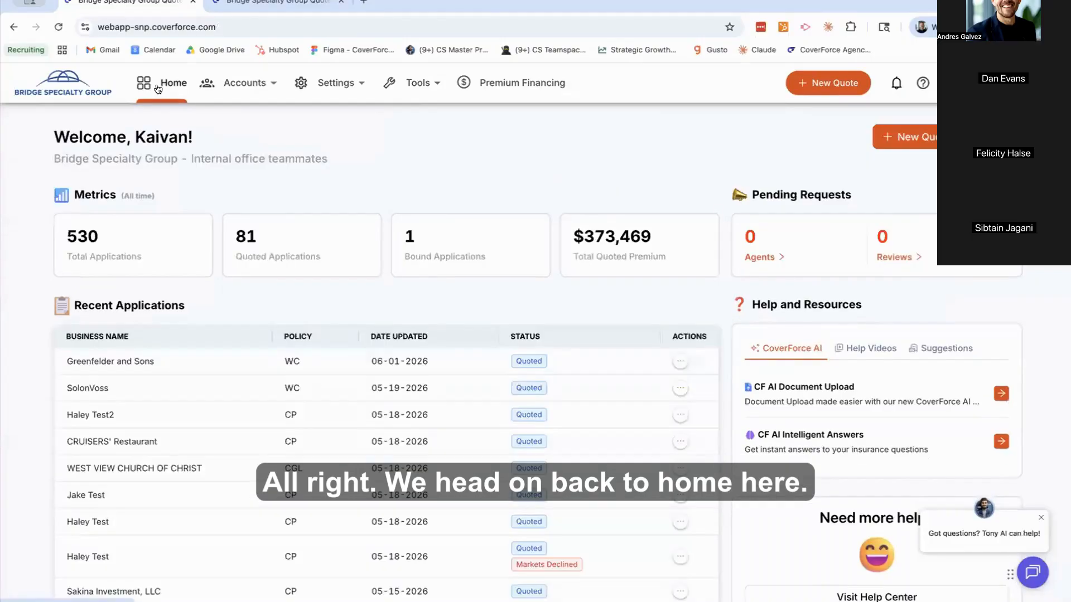
Open Broker Configuration from the Settings menu
{"action": "mouse_move", "coordinate": [340, 84]}
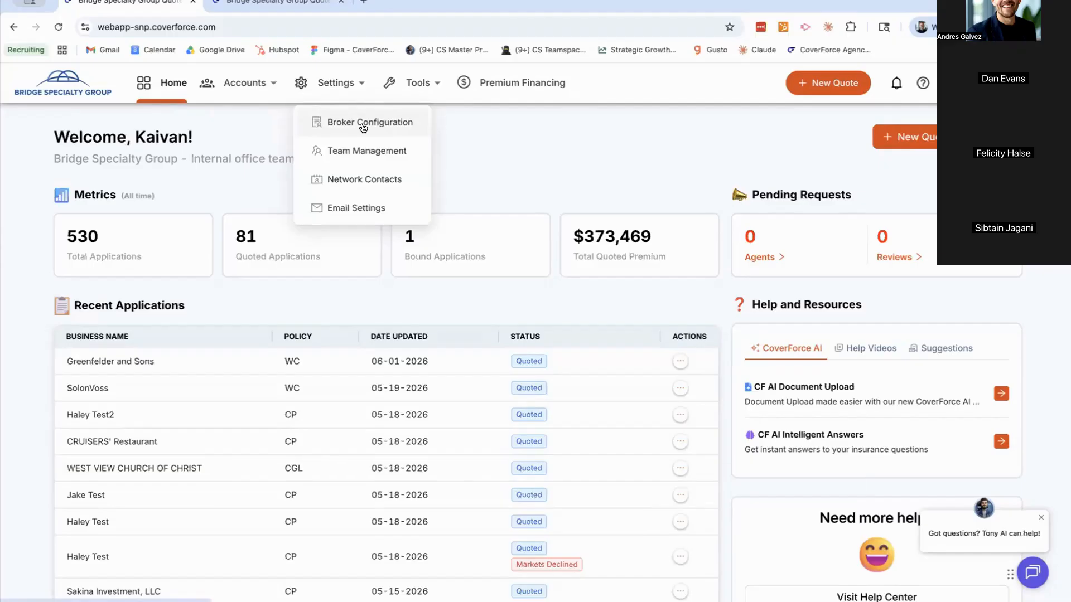
{"action": "left_click", "coordinate": [363, 124]}
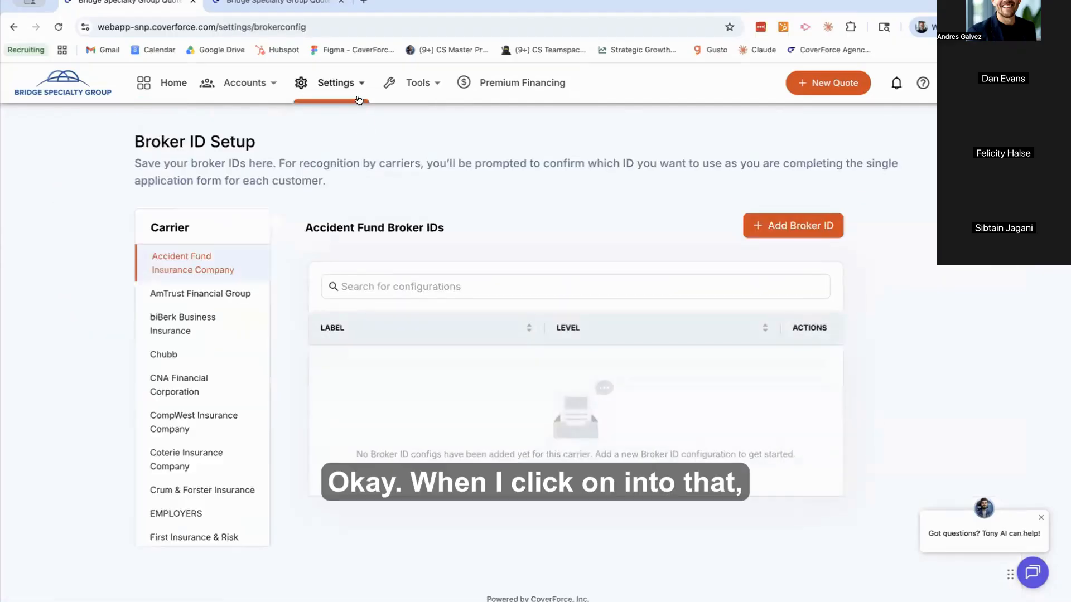
Browse the carrier list and view AmTrust Financial Group's agency-level UT Northeast Code broker ID
{"action": "scroll", "coordinate": [203, 363], "scroll_direction": "down", "scroll_amount": 2}
{"action": "scroll", "coordinate": [204, 362], "scroll_direction": "down", "scroll_amount": 6}
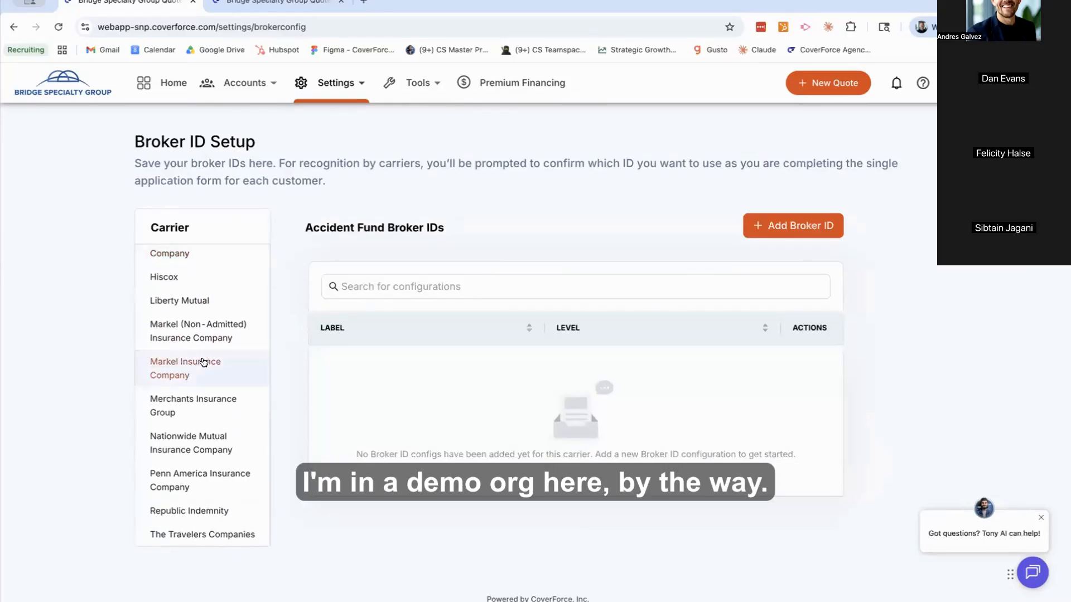
{"action": "scroll", "coordinate": [204, 363], "scroll_direction": "up", "scroll_amount": 8}
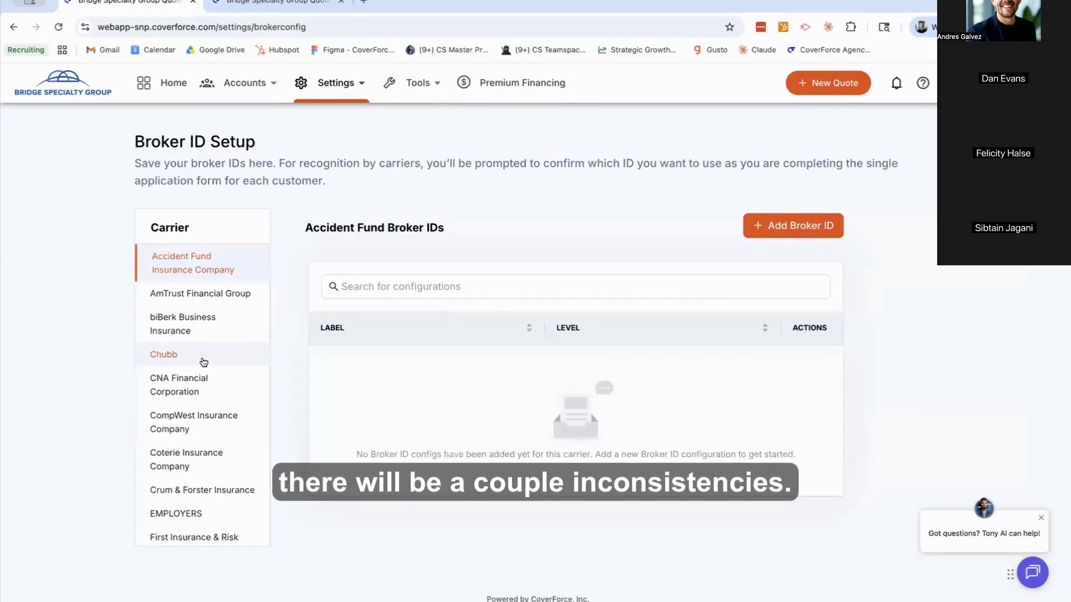
{"action": "scroll", "coordinate": [203, 362], "scroll_direction": "down", "scroll_amount": 3}
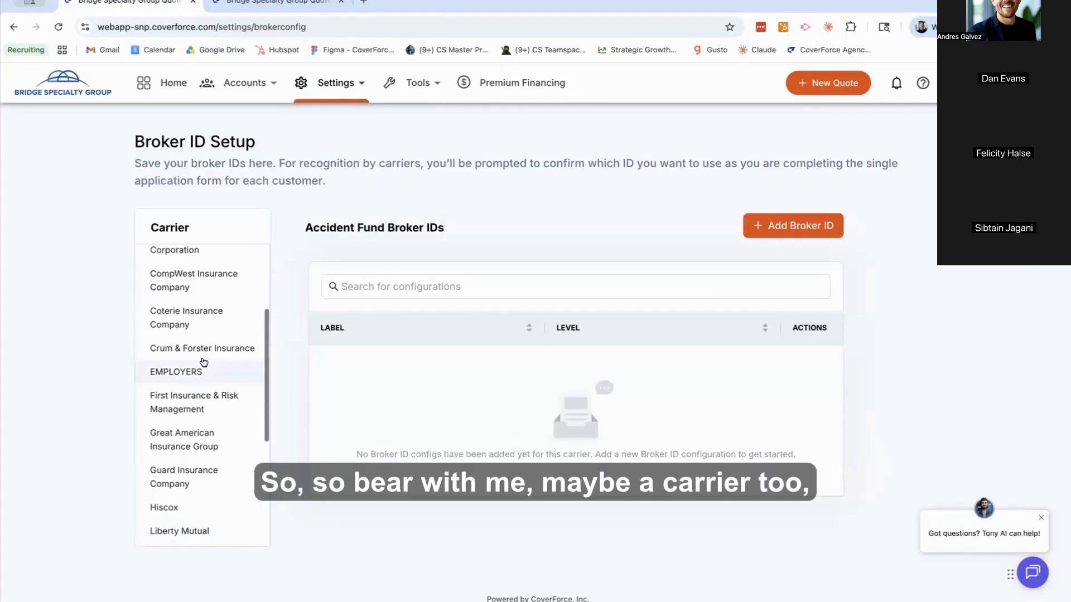
{"action": "scroll", "coordinate": [204, 362], "scroll_direction": "down", "scroll_amount": 5}
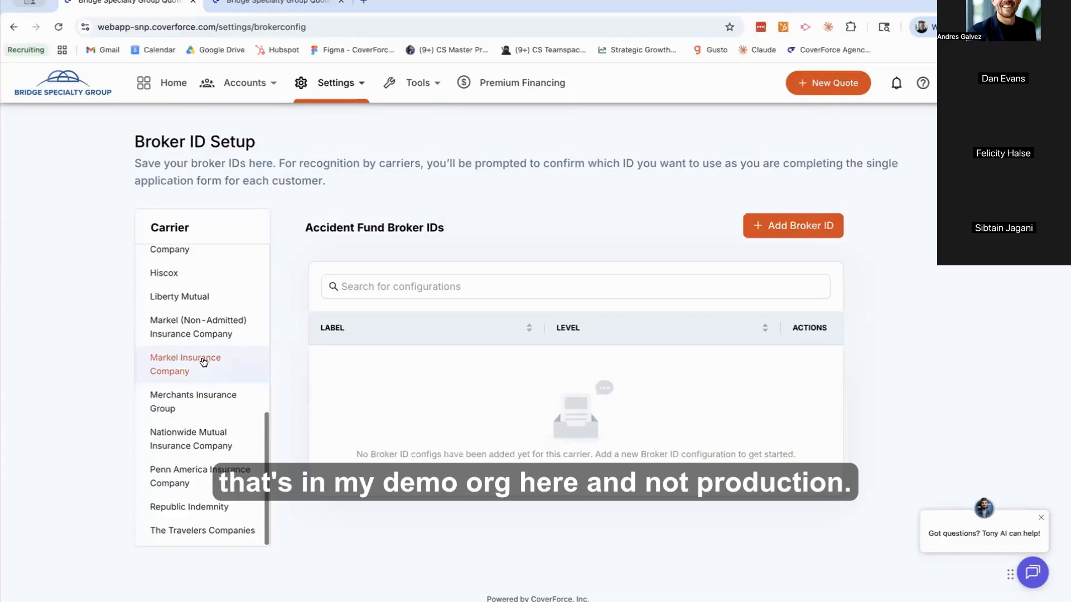
{"action": "scroll", "coordinate": [203, 362], "scroll_direction": "up", "scroll_amount": 8}
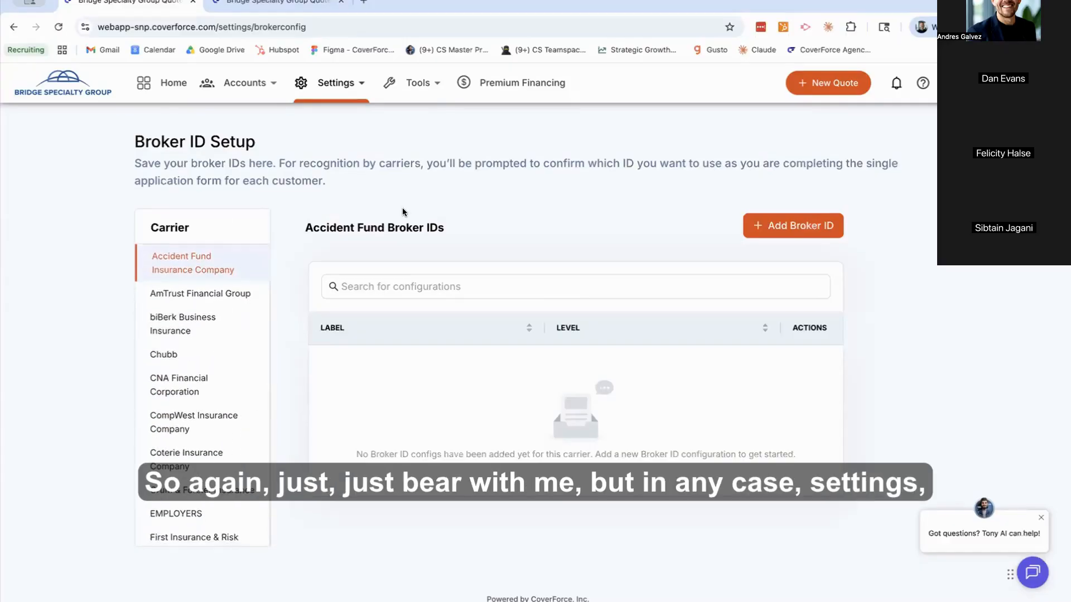
{"action": "left_click", "coordinate": [330, 82]}
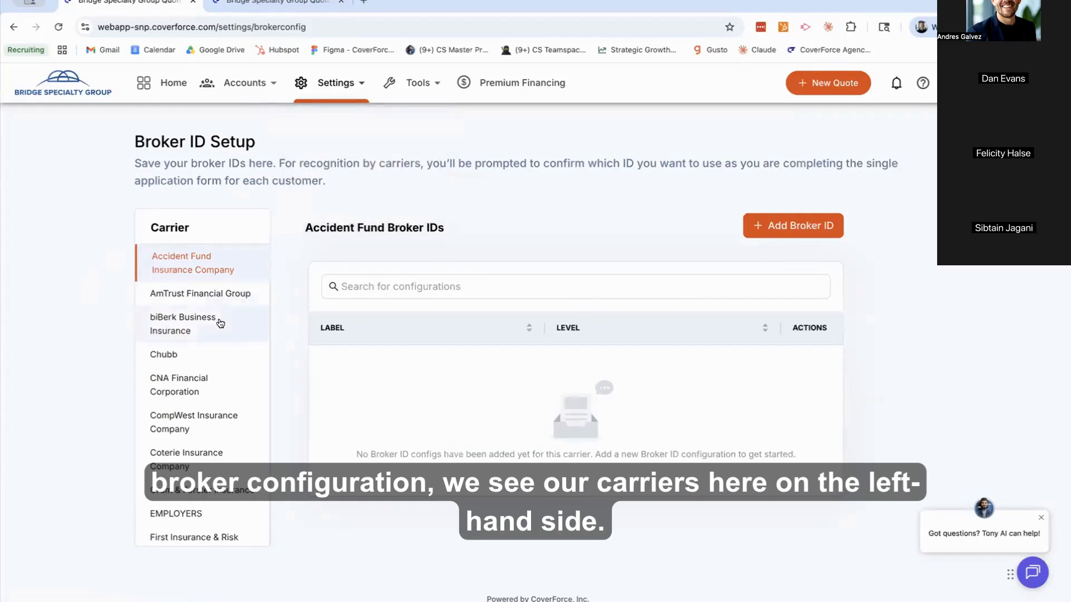
{"action": "scroll", "coordinate": [217, 318], "scroll_direction": "down", "scroll_amount": 1}
{"action": "scroll", "coordinate": [217, 312], "scroll_direction": "up", "scroll_amount": 1}
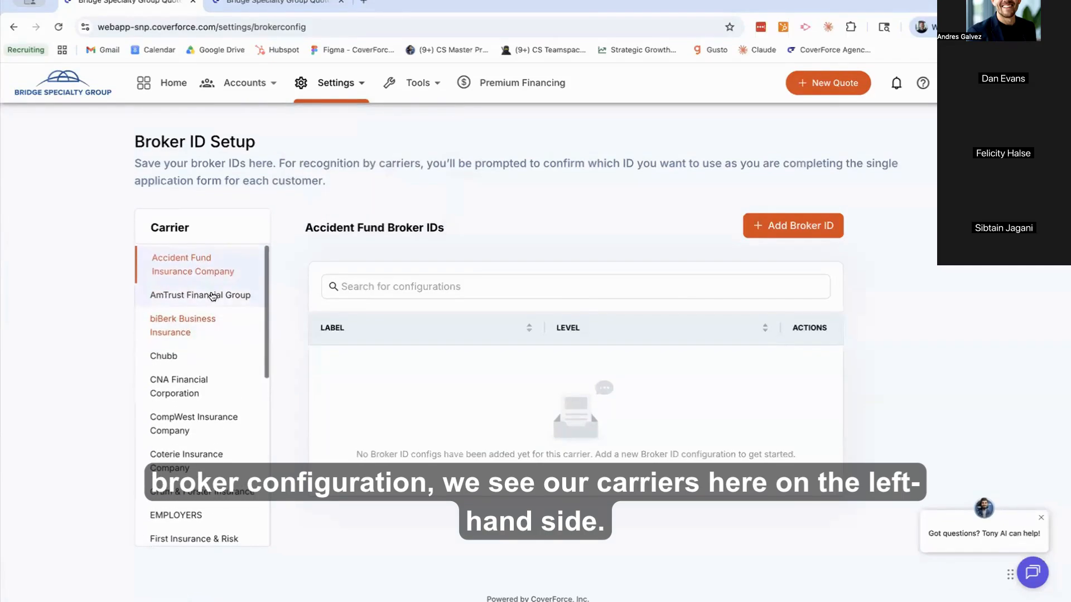
{"action": "left_click", "coordinate": [211, 293]}
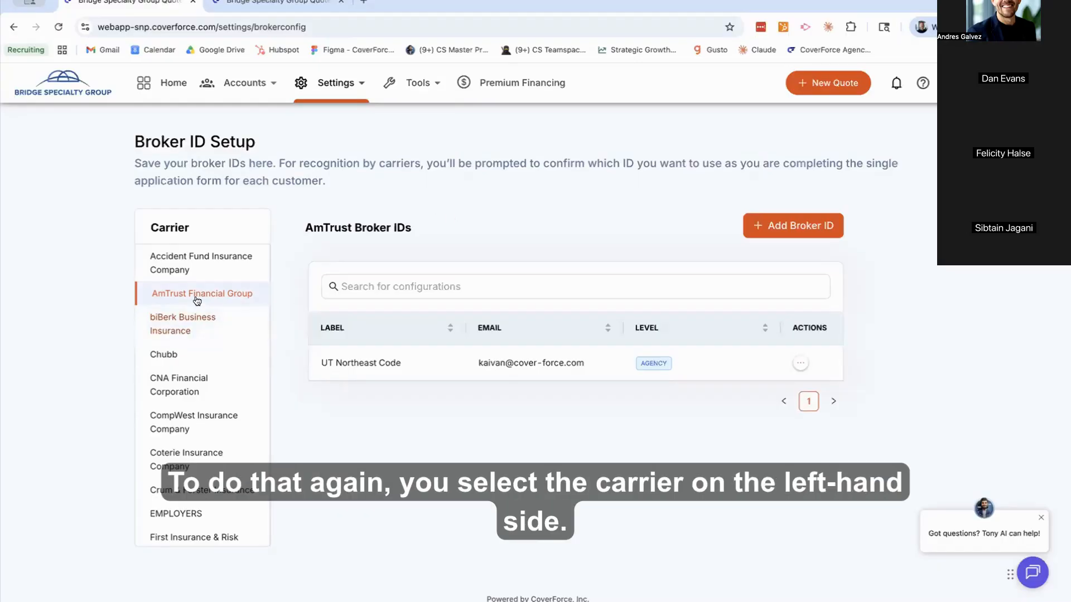
{"action": "scroll", "coordinate": [201, 482], "scroll_direction": "down", "scroll_amount": 1}
{"action": "scroll", "coordinate": [201, 483], "scroll_direction": "up", "scroll_amount": 1}
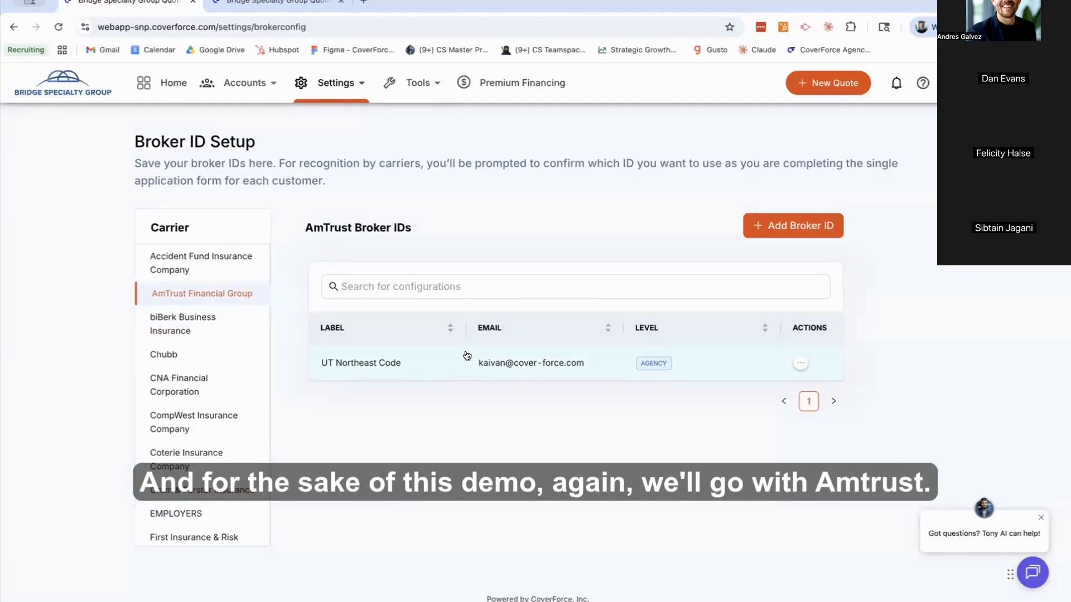
{"action": "left_click", "coordinate": [800, 225]}
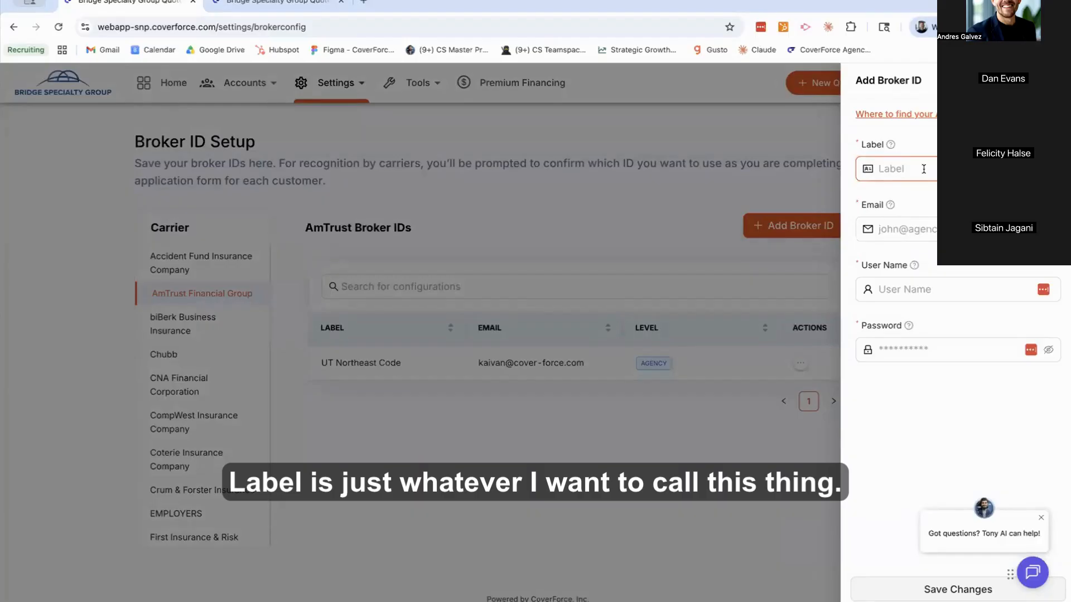
{"action": "type", "text": "Andres "}
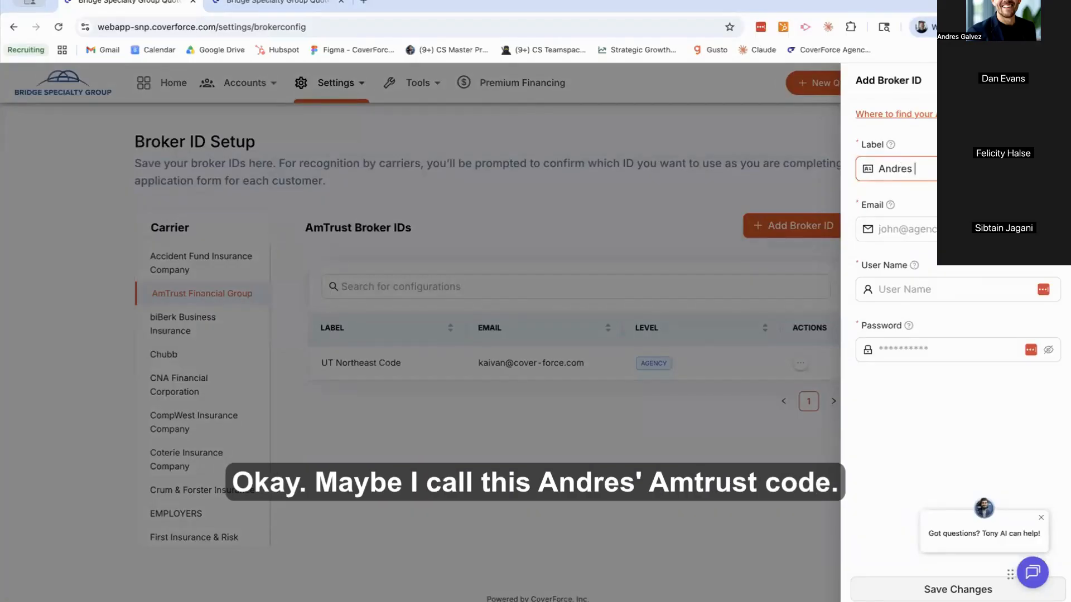
{"action": "type", "text": "AmTr"}
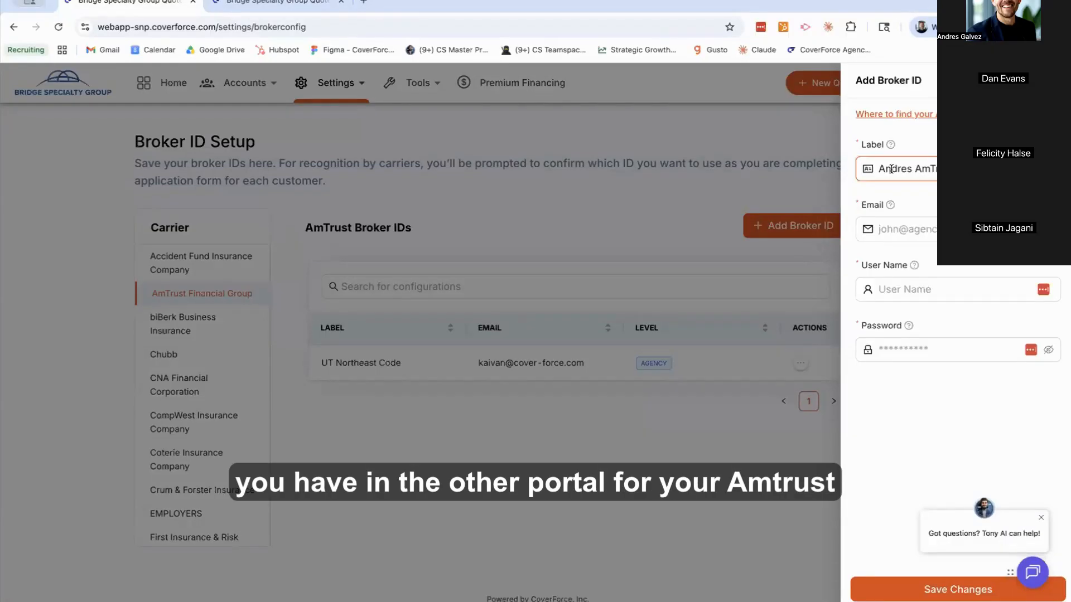
{"action": "left_click", "coordinate": [900, 225]}
{"action": "left_click", "coordinate": [910, 392]}
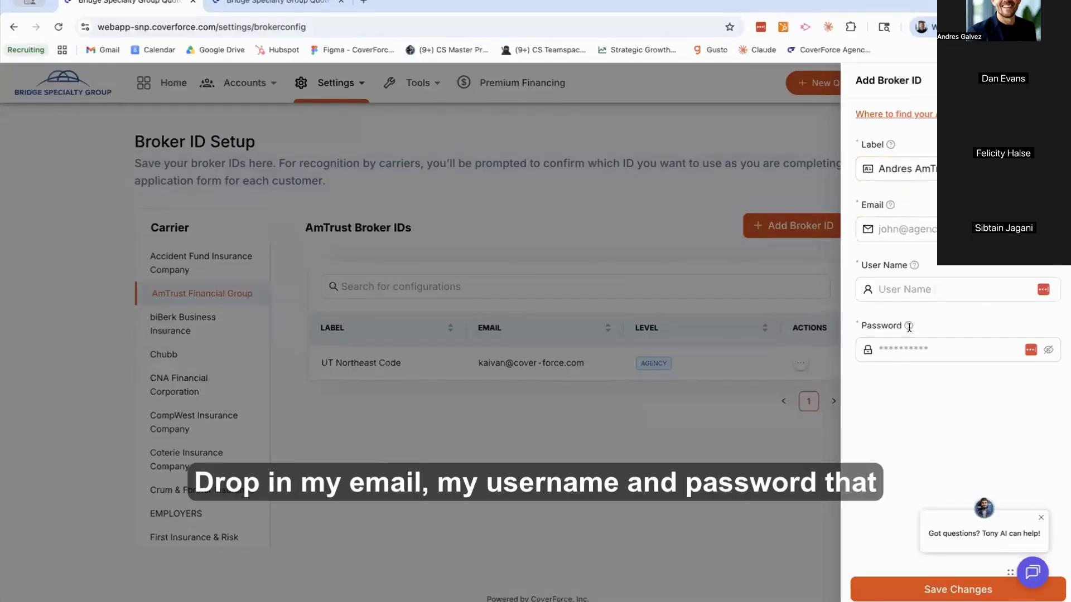
{"action": "left_click_drag", "start_coordinate": [871, 325], "coordinate": [902, 325]}
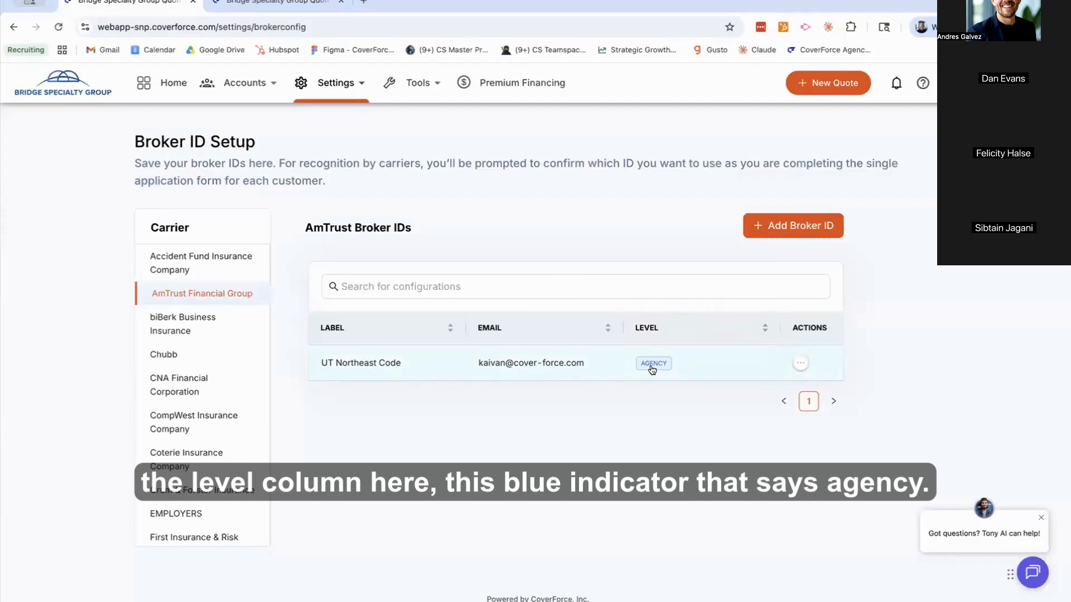
{"action": "left_click", "coordinate": [182, 384]}
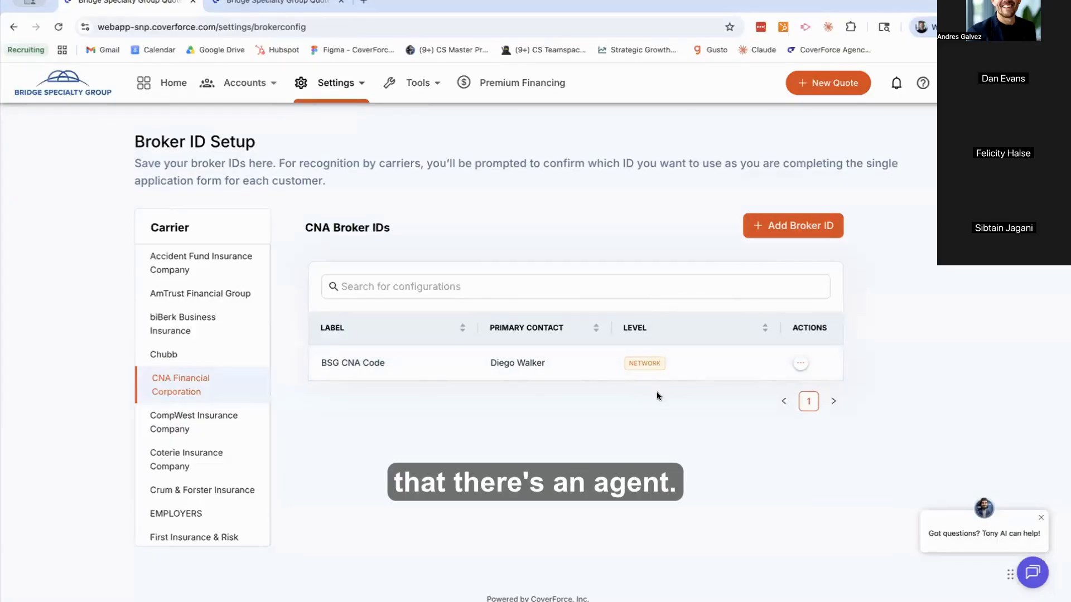
{"action": "left_click", "coordinate": [223, 294]}
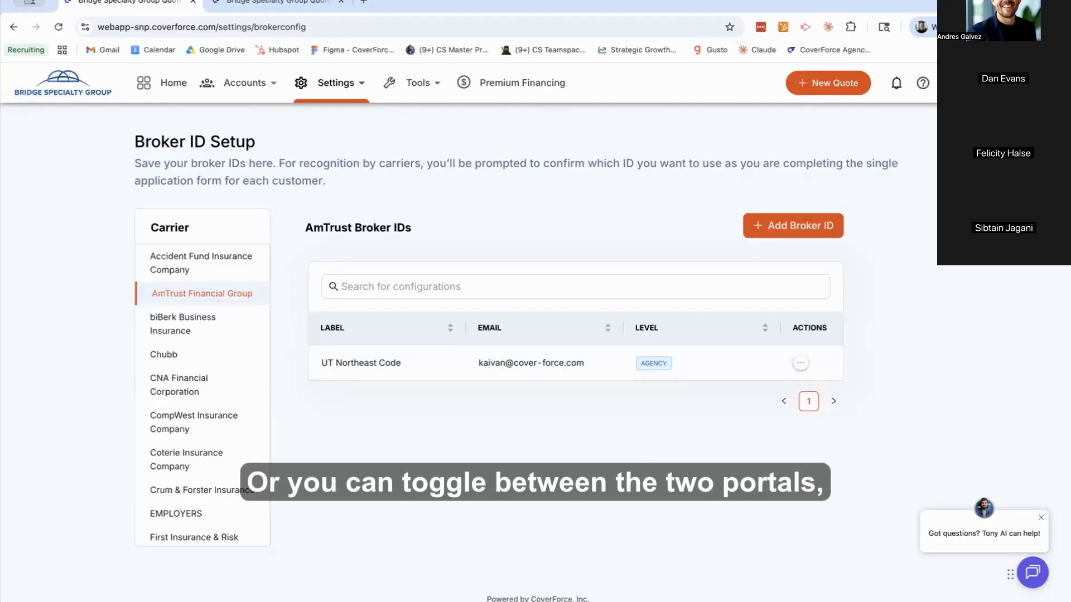
{"action": "left_click", "coordinate": [1004, 83]}
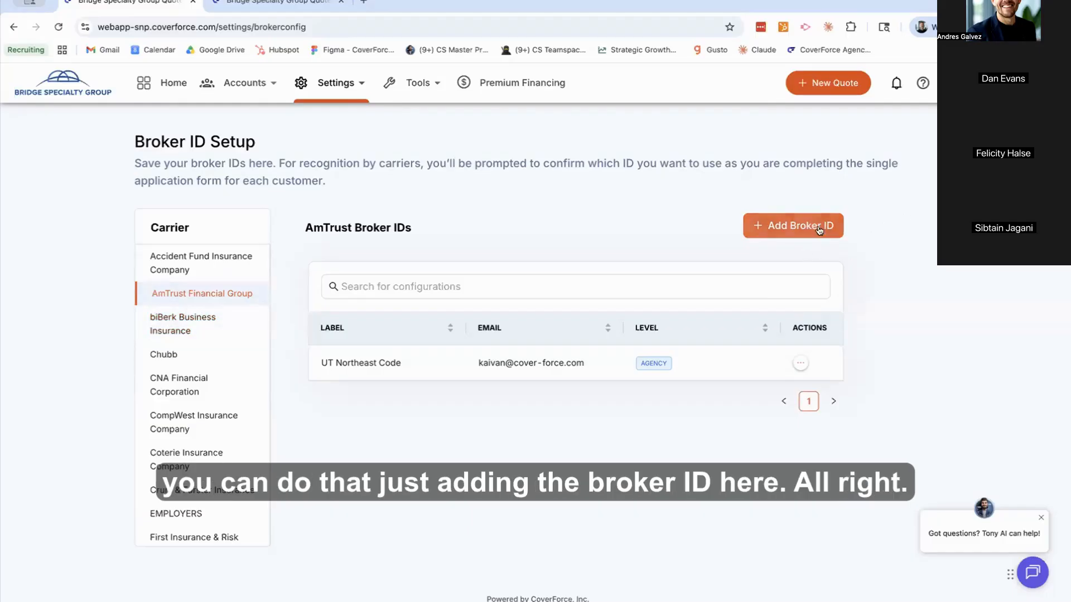
{"action": "scroll", "coordinate": [179, 435], "scroll_direction": "down", "scroll_amount": 5}
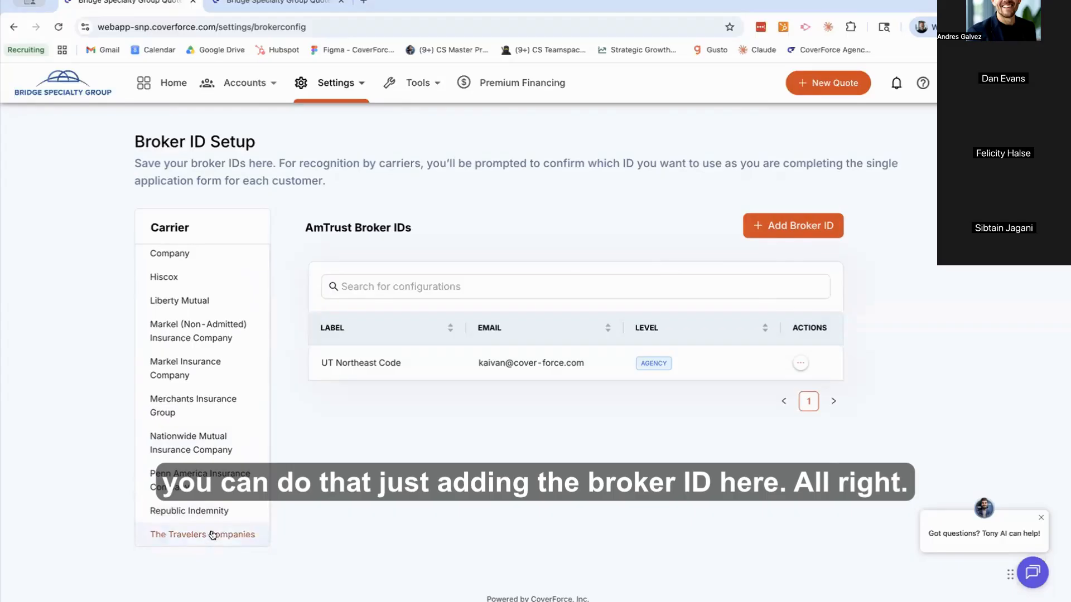
{"action": "left_click", "coordinate": [206, 532]}
{"action": "left_click", "coordinate": [797, 223]}
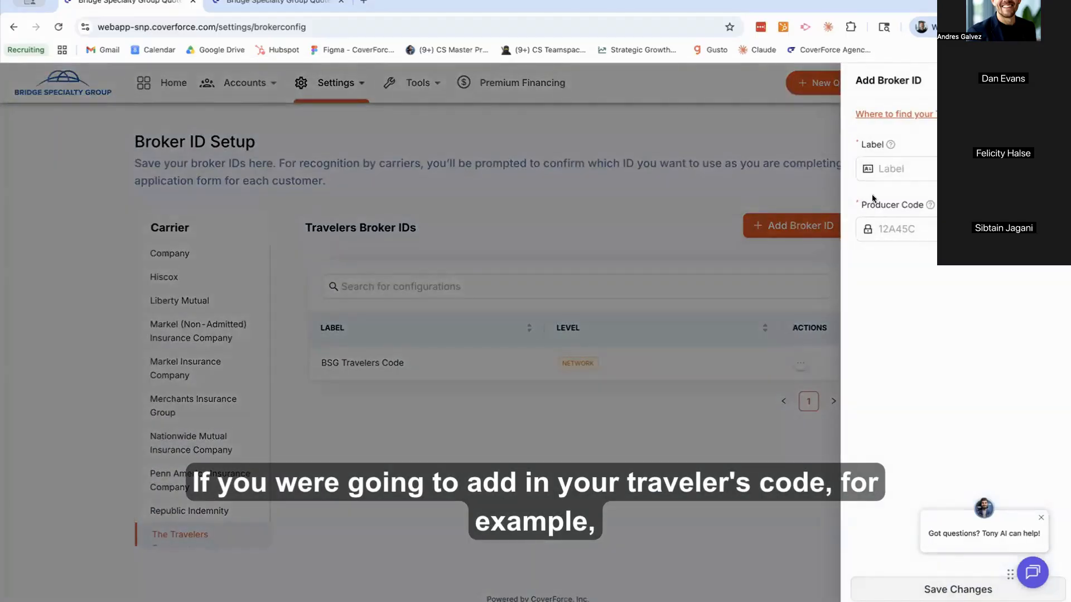
{"action": "left_click_drag", "start_coordinate": [895, 203], "coordinate": [885, 194]}
{"action": "left_click", "coordinate": [886, 196]}
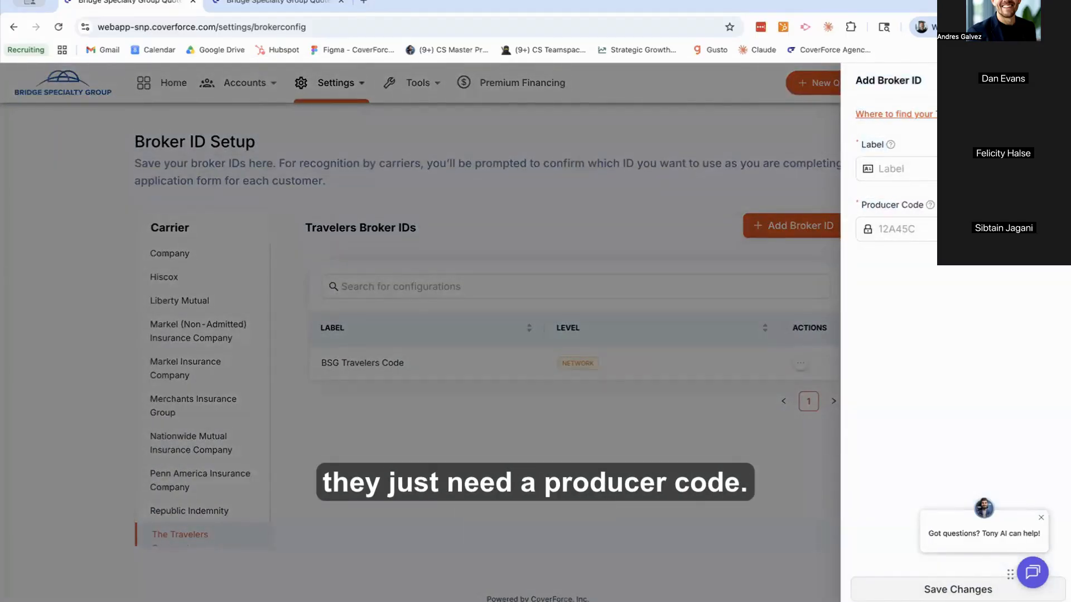
{"action": "left_click", "coordinate": [915, 170]}
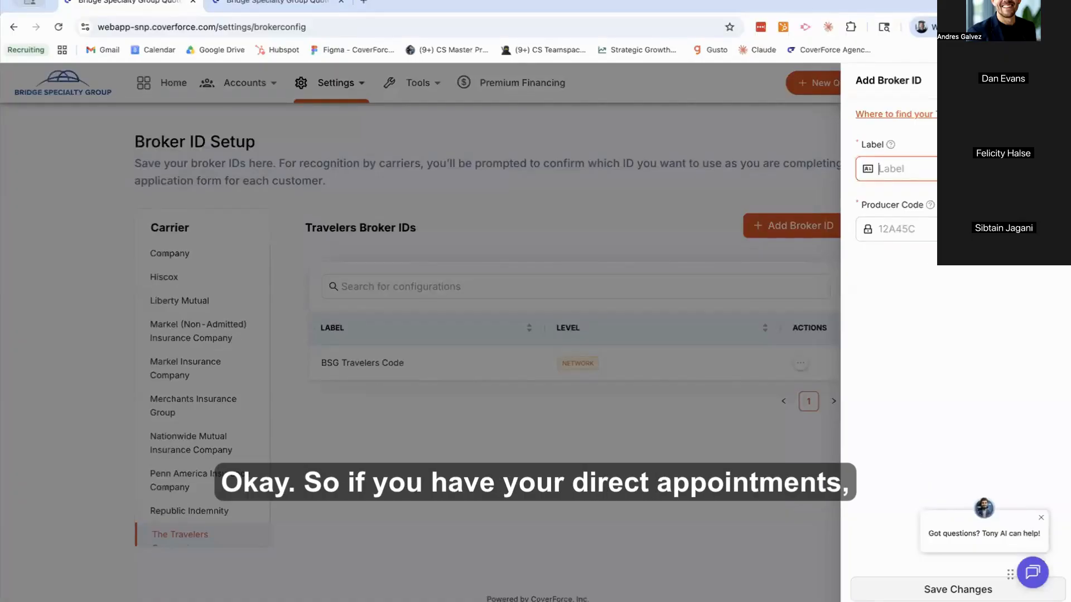
{"action": "left_click", "coordinate": [1053, 81]}
{"action": "scroll", "coordinate": [199, 411], "scroll_direction": "up", "scroll_amount": 10}
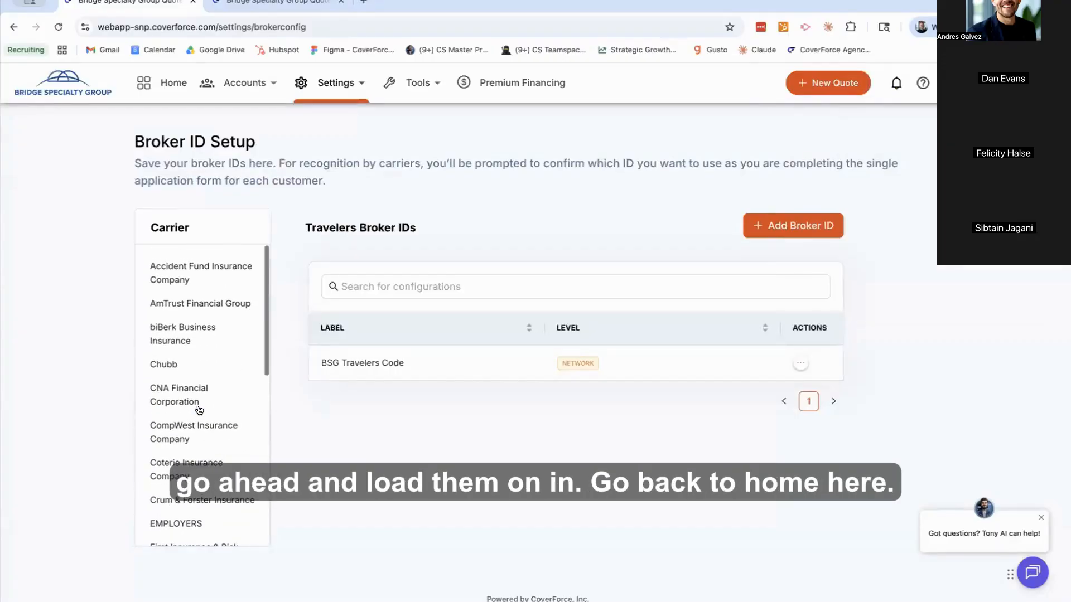
Return Home and open the full Accounts list via Accounts > By Accounts
{"action": "left_click", "coordinate": [166, 88]}
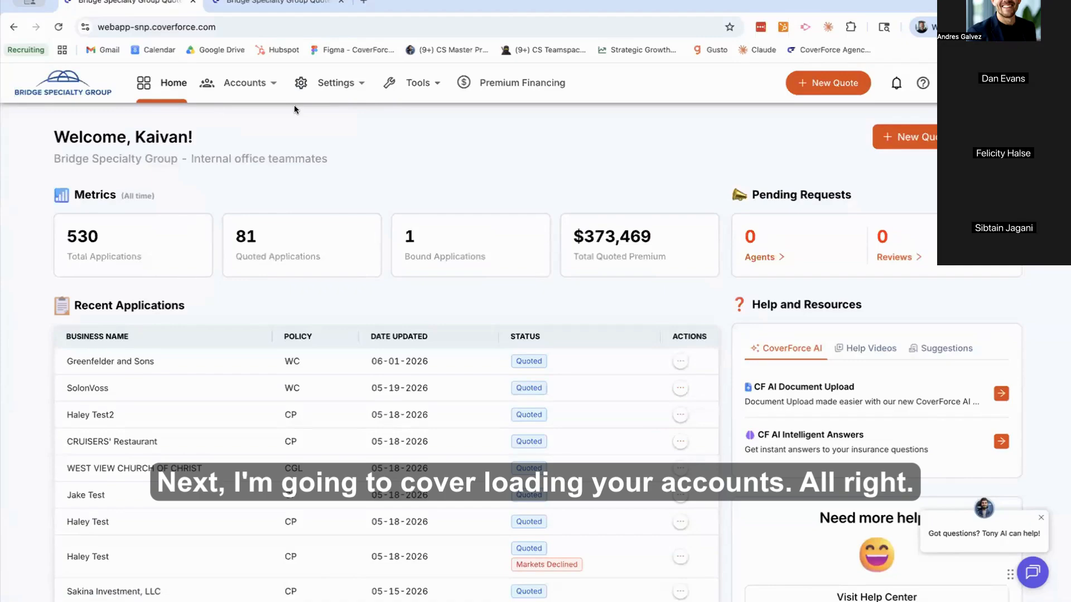
{"action": "left_click", "coordinate": [254, 84]}
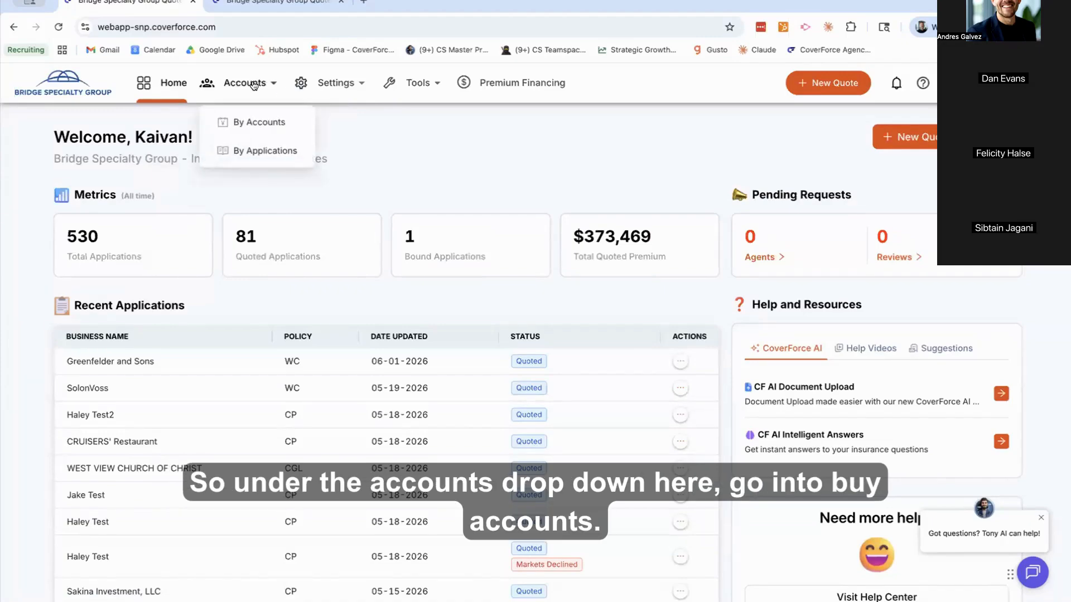
{"action": "left_click", "coordinate": [251, 122]}
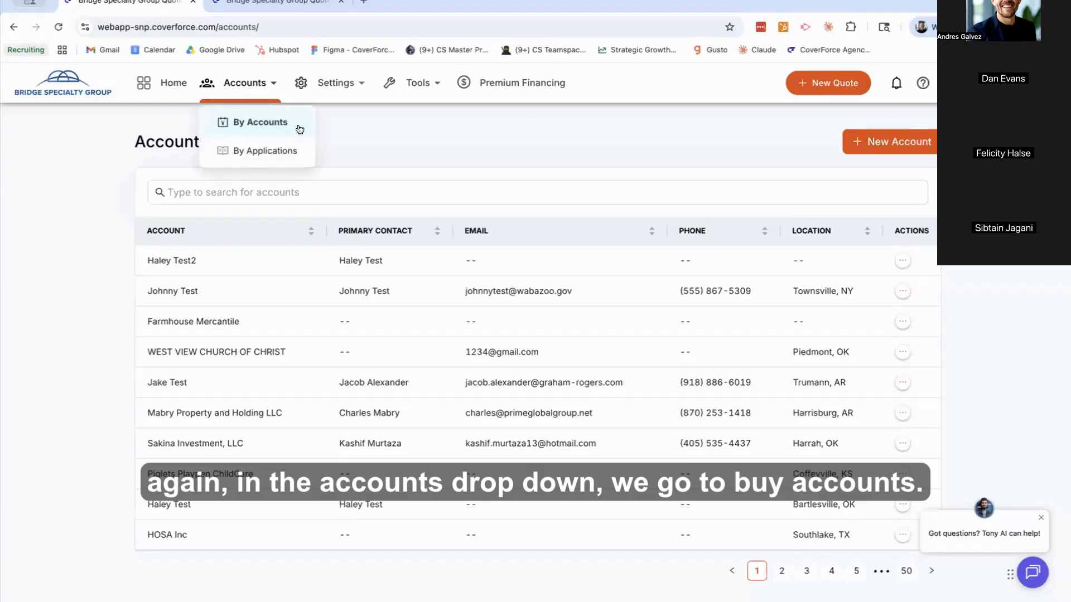
{"action": "left_click", "coordinate": [920, 147]}
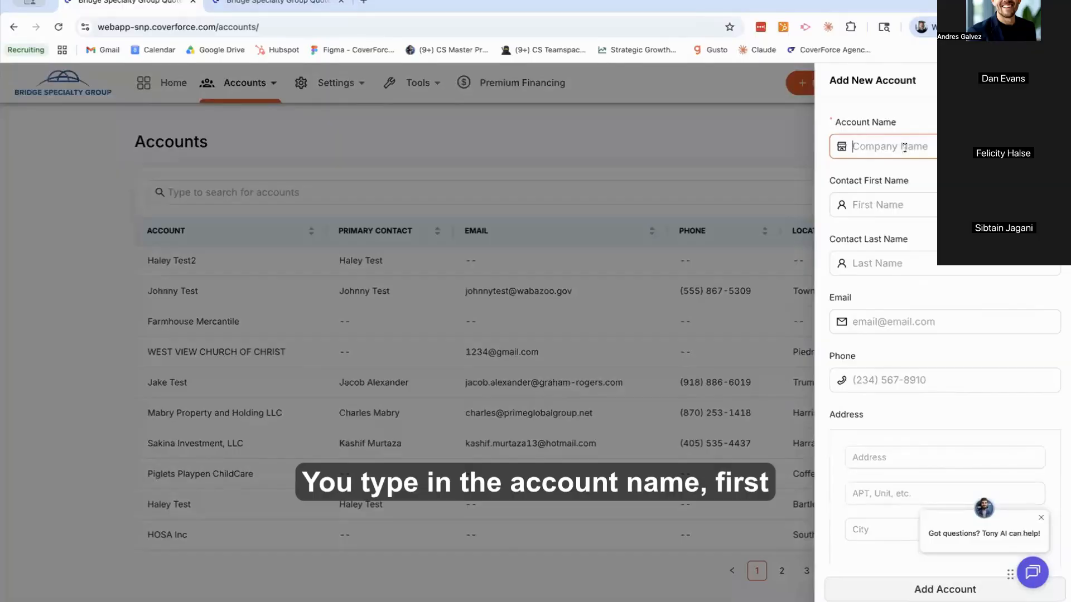
{"action": "left_click", "coordinate": [891, 204]}
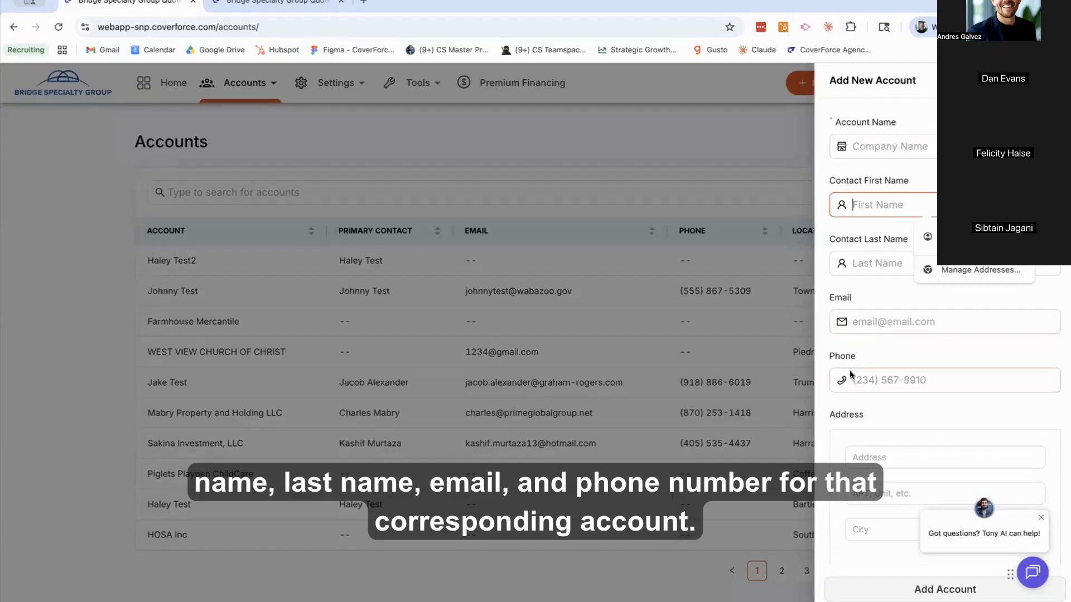
{"action": "left_click_drag", "start_coordinate": [896, 122], "coordinate": [829, 123]}
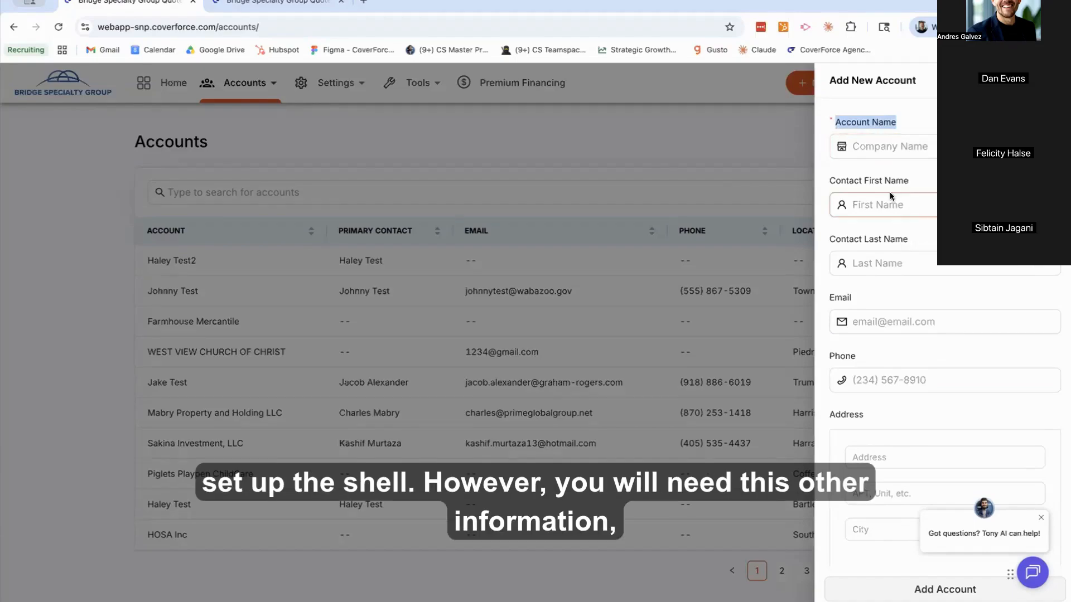
{"action": "left_click", "coordinate": [1042, 518]}
{"action": "left_click", "coordinate": [965, 461]}
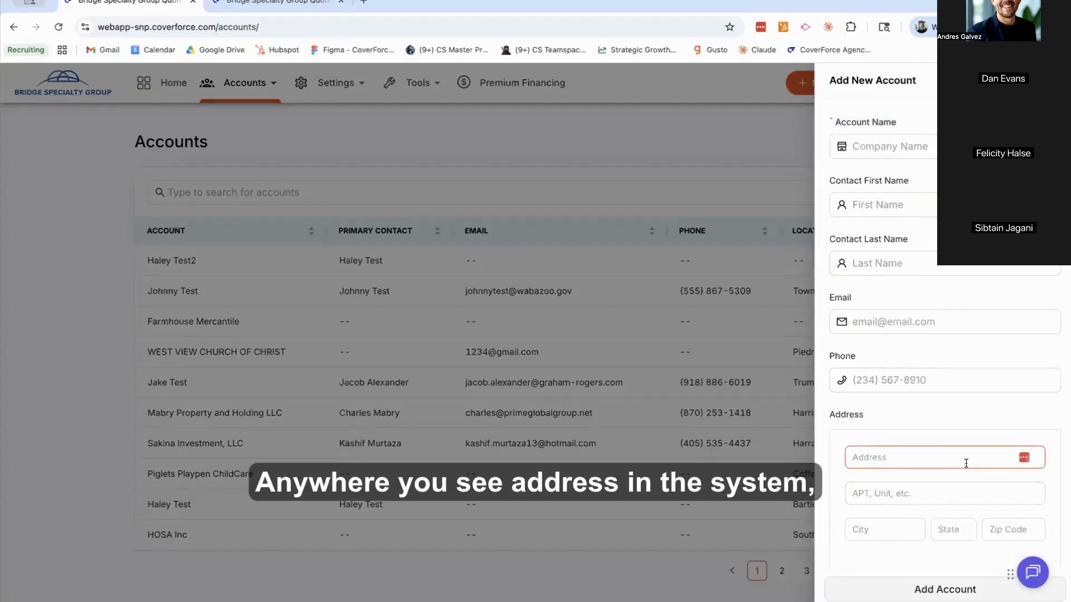
{"action": "type", "text": "123"}
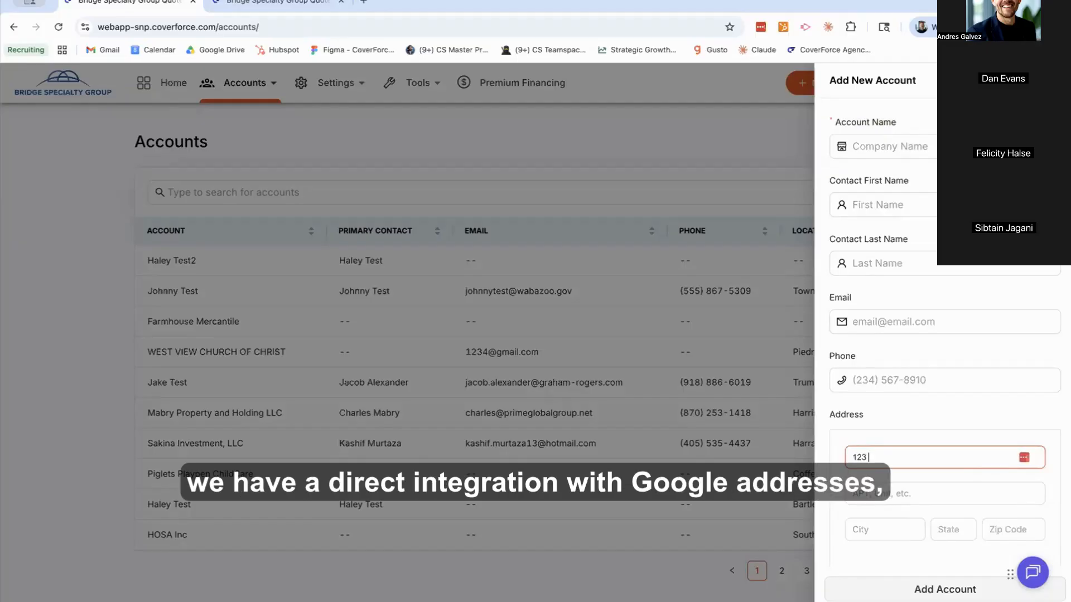
{"action": "type", "text": " Main Street"}
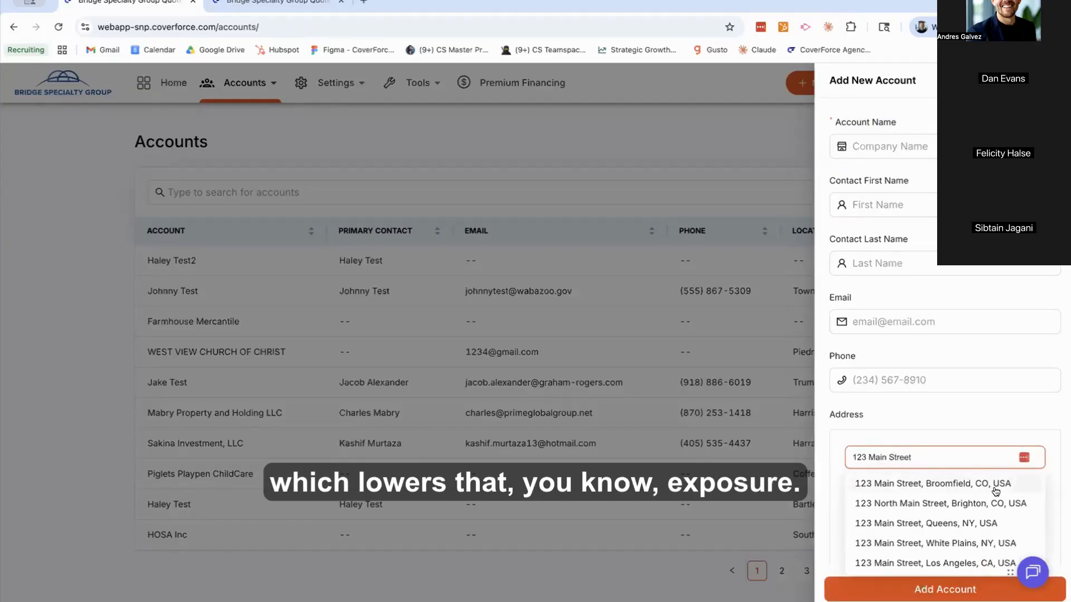
{"action": "left_click", "coordinate": [964, 484]}
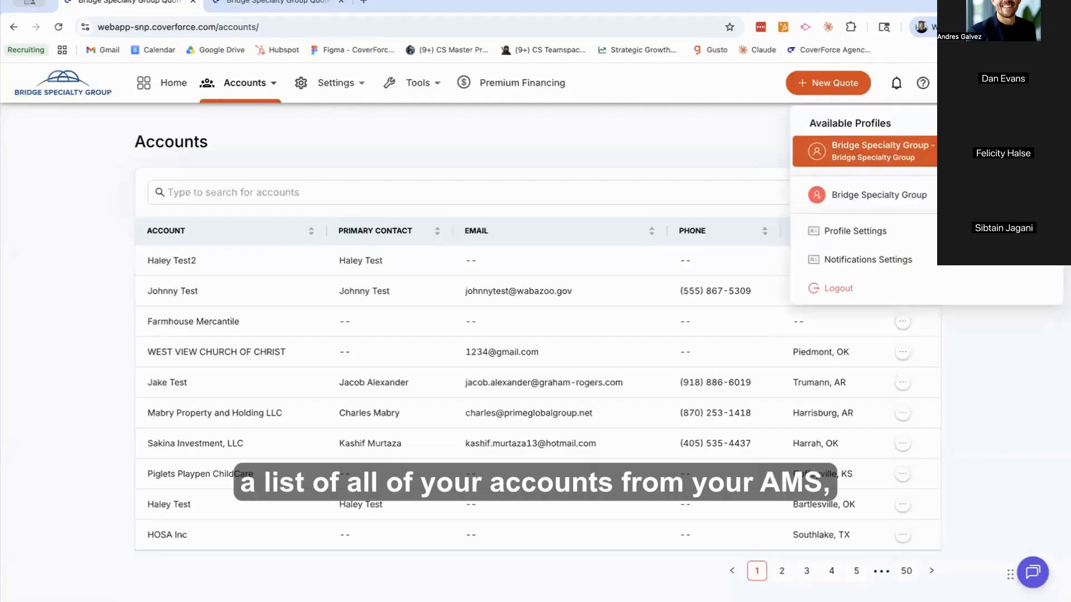
Search the accounts for 'green' and open the Greenfelder and Sons account
{"action": "left_click", "coordinate": [496, 157]}
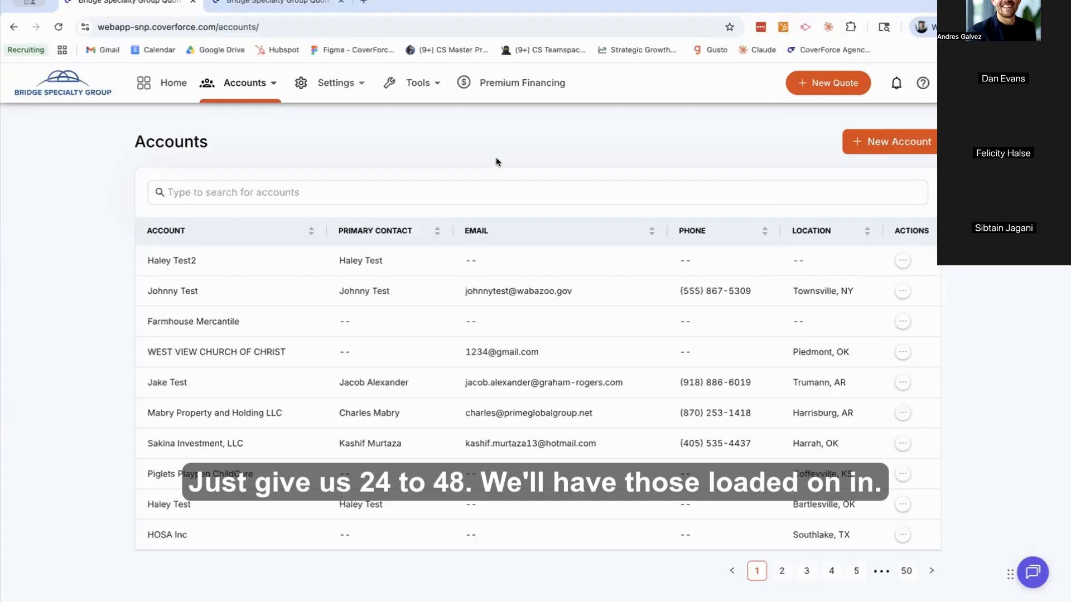
{"action": "left_click", "coordinate": [395, 192]}
{"action": "type", "text": "green"}
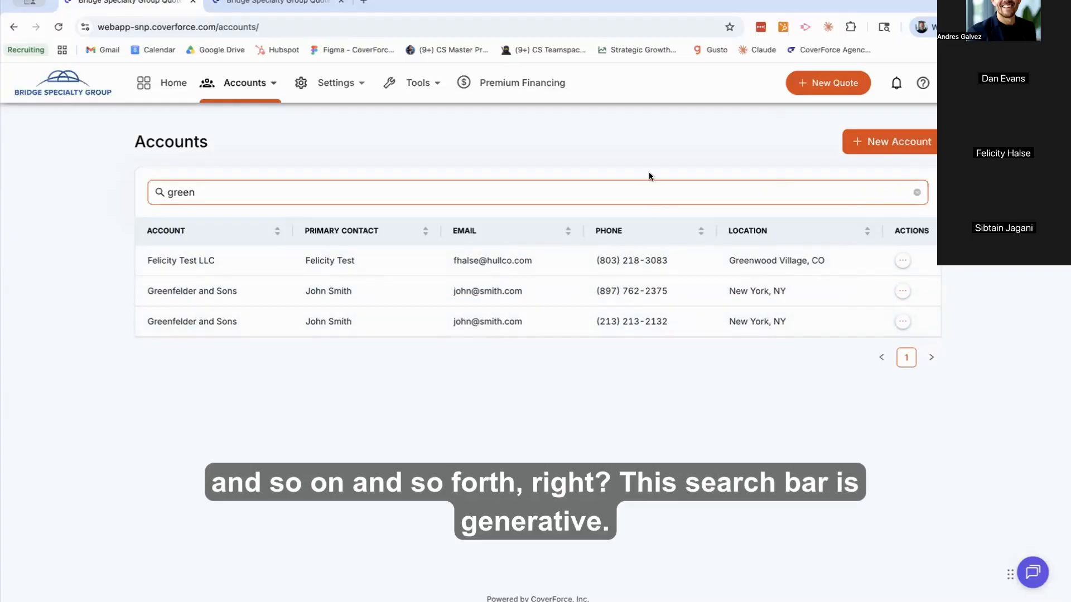
{"action": "key", "text": "BackSpace"}
{"action": "key", "text": "BackSpace"}
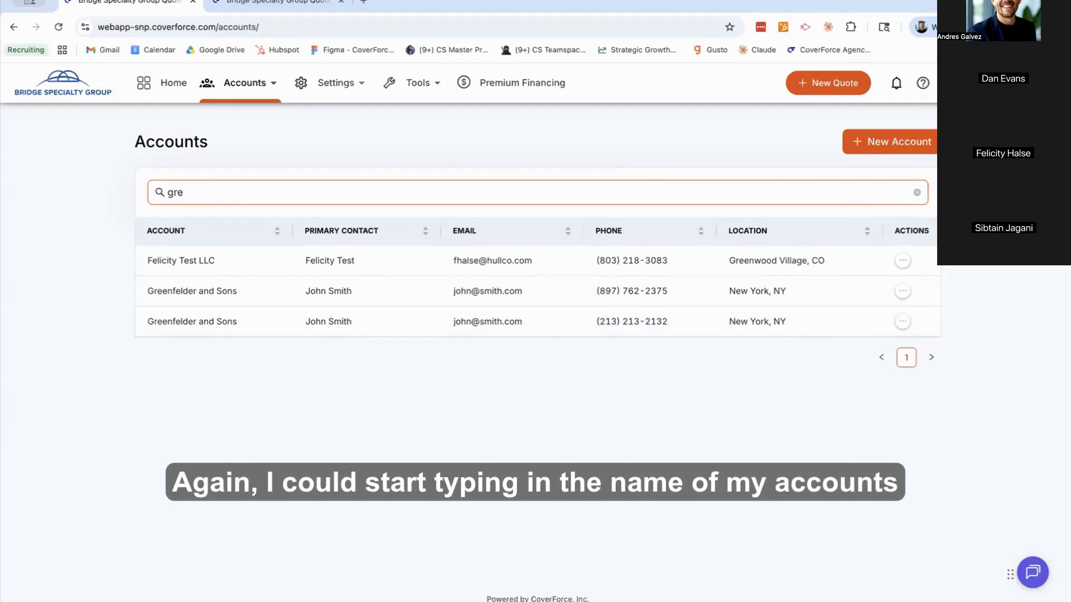
{"action": "key", "text": "BackSpace"}
{"action": "key", "text": "BackSpace"}
{"action": "key", "text": "BackSpace"}
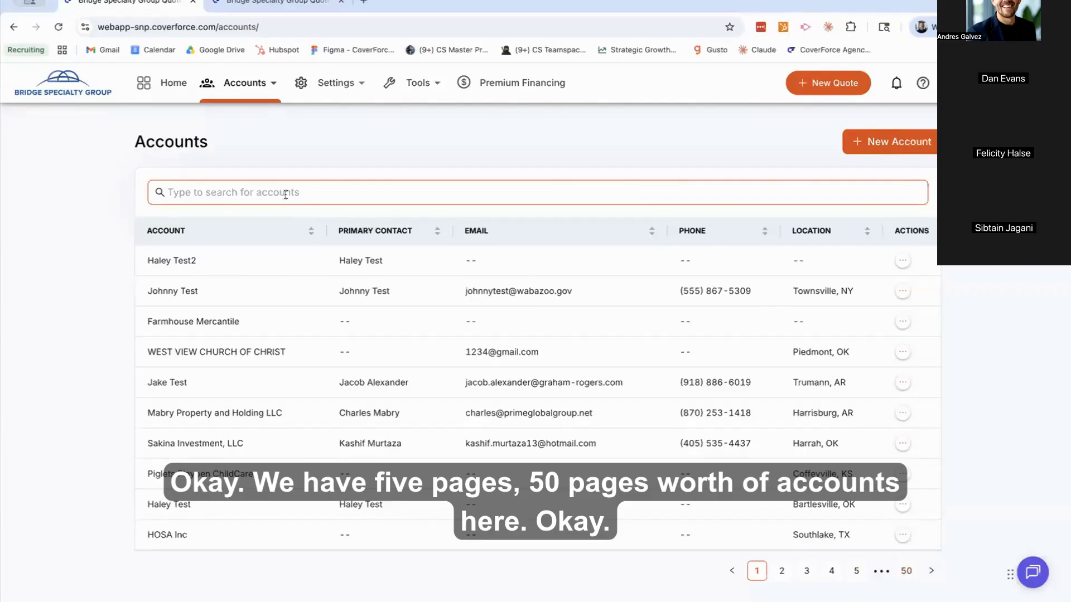
{"action": "type", "text": "green"}
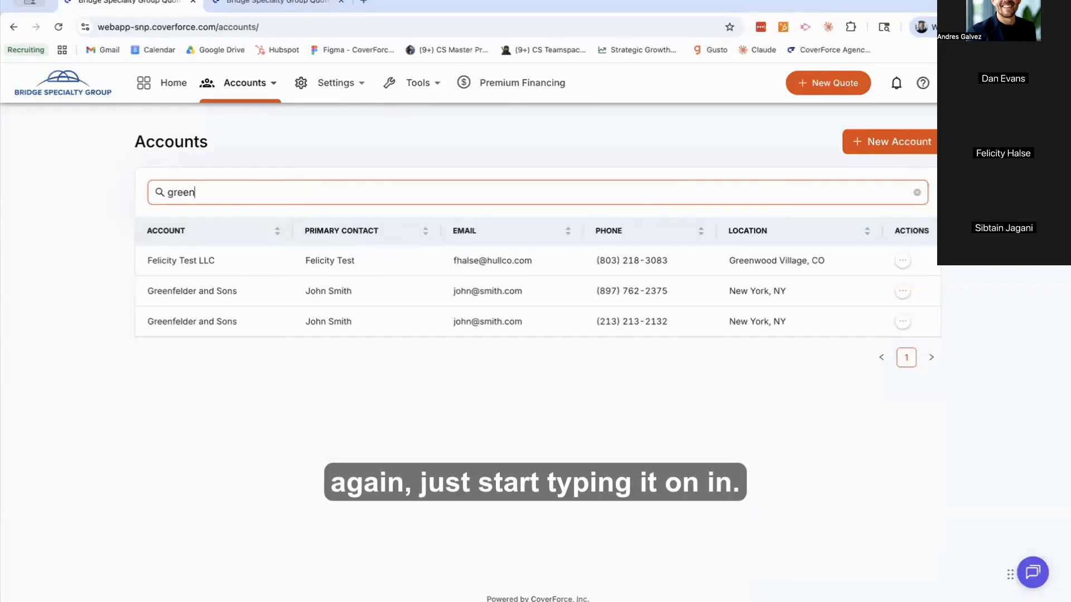
{"action": "left_click", "coordinate": [271, 295]}
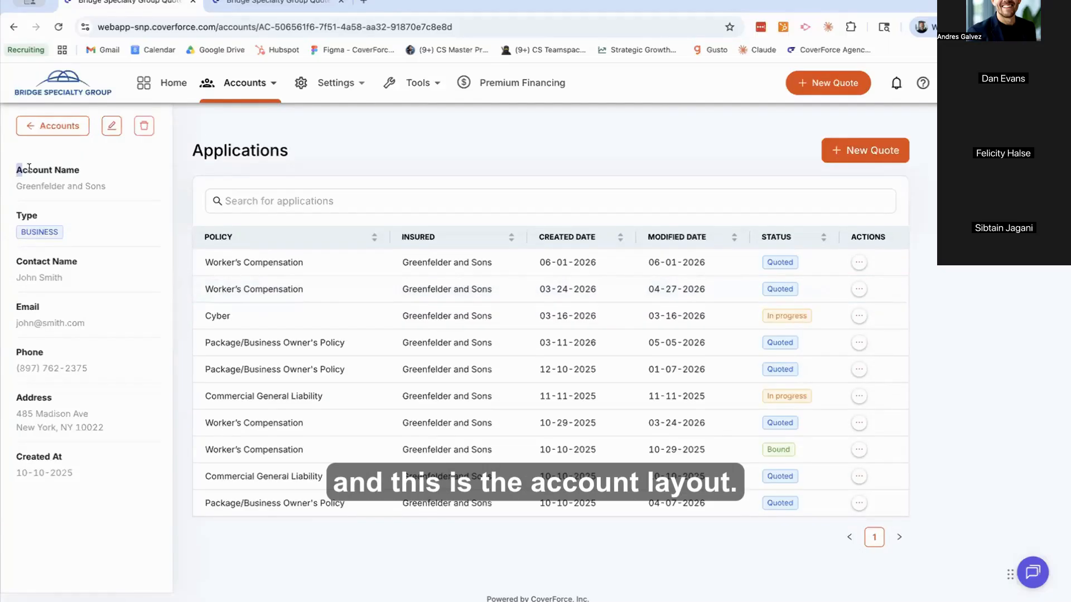
{"action": "left_click_drag", "start_coordinate": [16, 167], "coordinate": [91, 422]}
{"action": "left_click", "coordinate": [82, 473]}
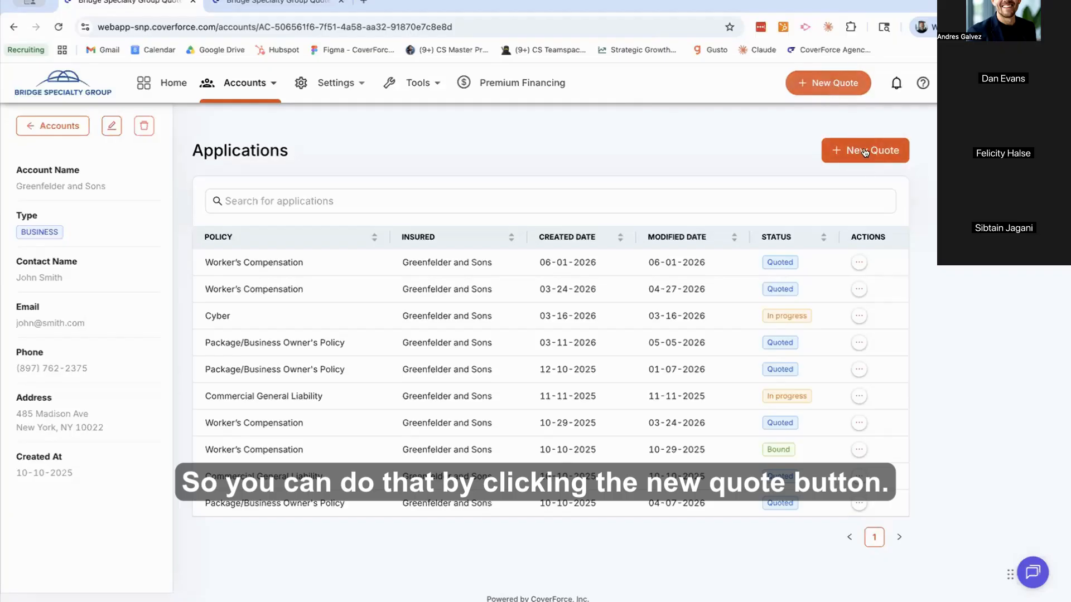
{"action": "left_click_drag", "start_coordinate": [106, 188], "coordinate": [16, 187]}
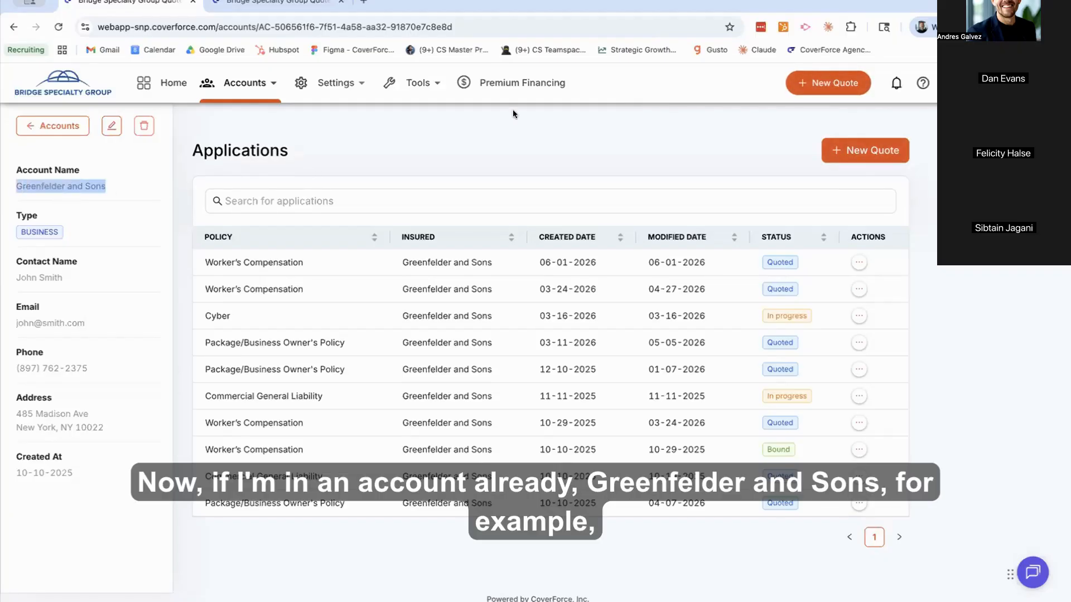
{"action": "left_click", "coordinate": [858, 148]}
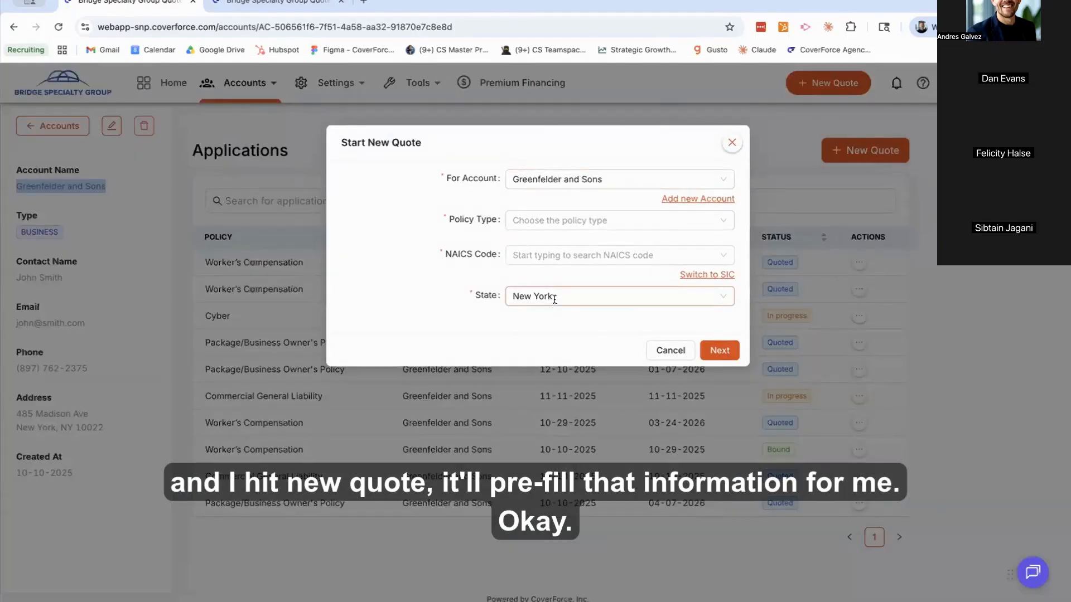
{"action": "left_click", "coordinate": [733, 144]}
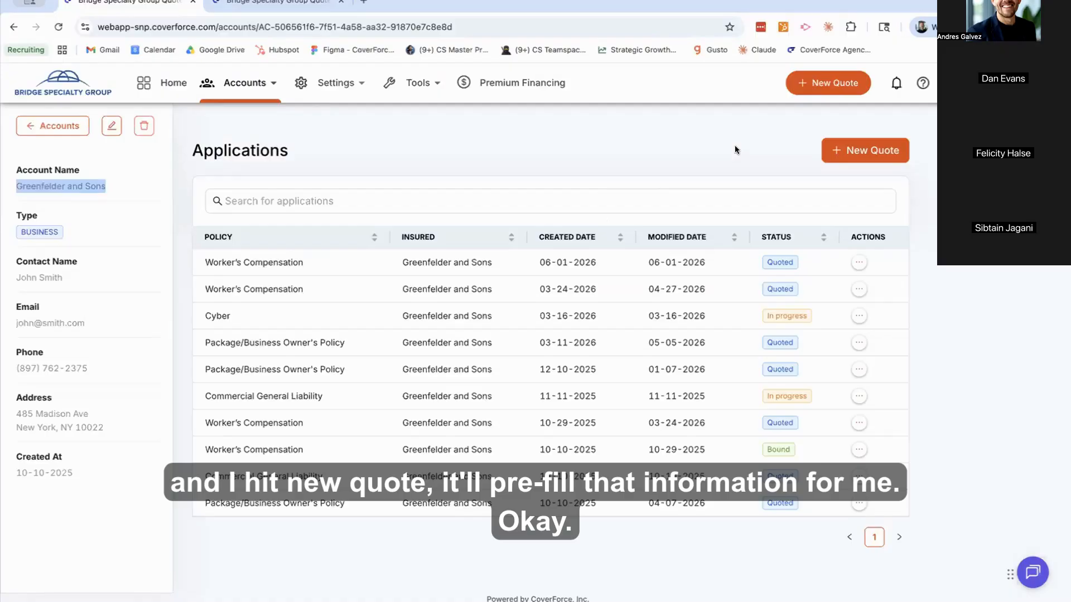
Start a new quote from the dashboard with Greenfelder and Sons as the account
{"action": "left_click", "coordinate": [169, 83]}
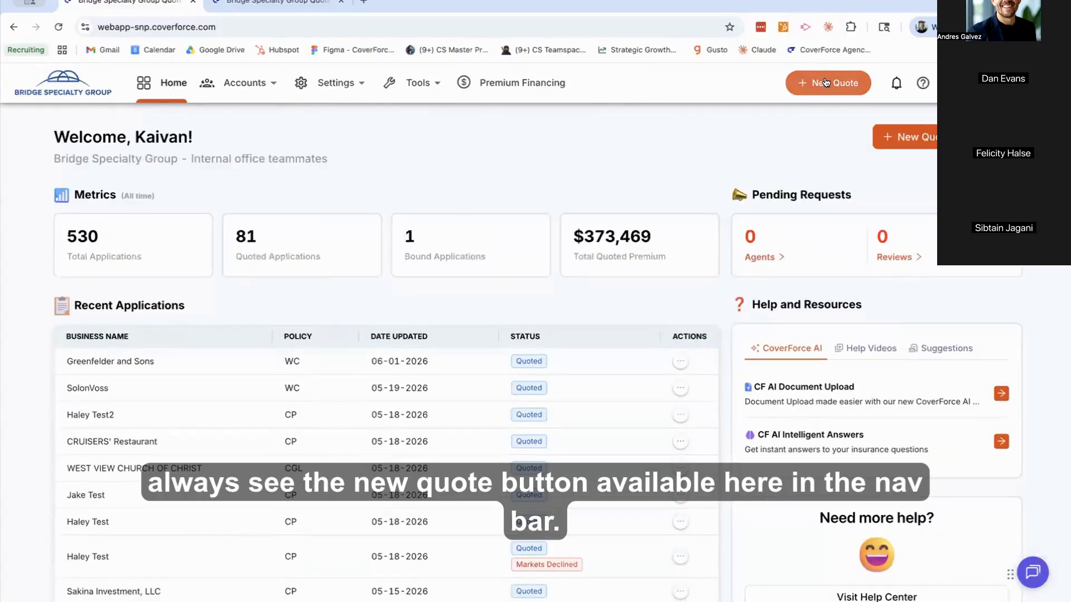
{"action": "left_click", "coordinate": [795, 81]}
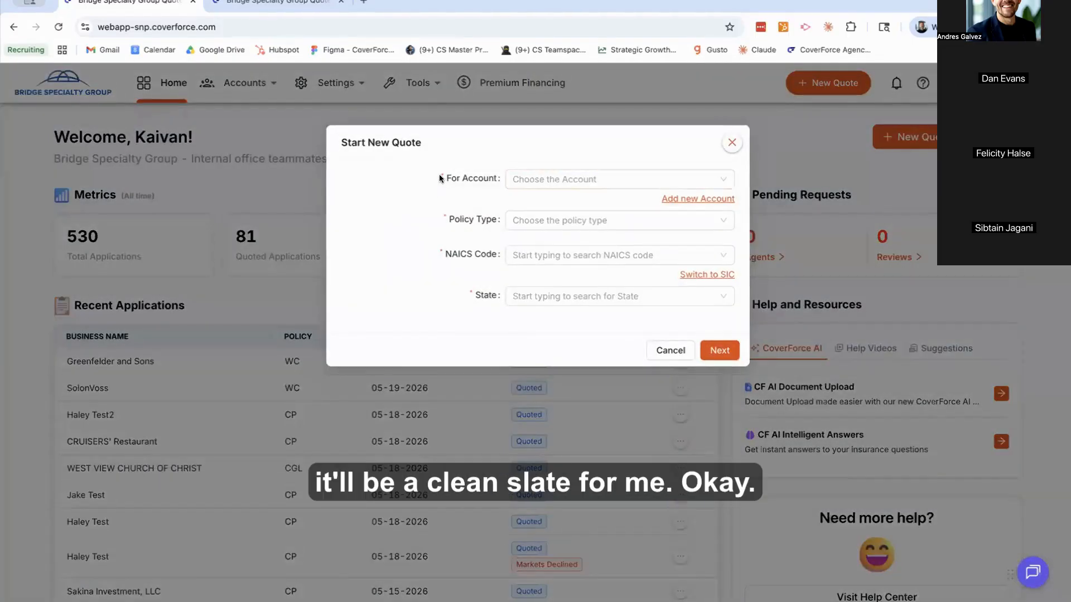
{"action": "left_click_drag", "start_coordinate": [440, 176], "coordinate": [512, 185]}
{"action": "left_click", "coordinate": [483, 183]}
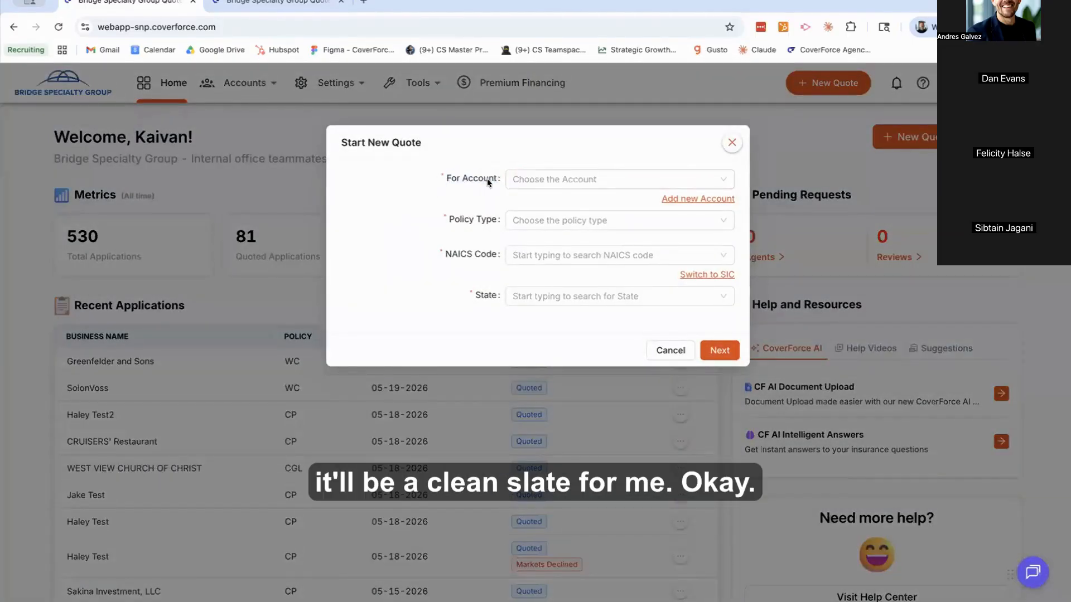
{"action": "left_click", "coordinate": [540, 179]}
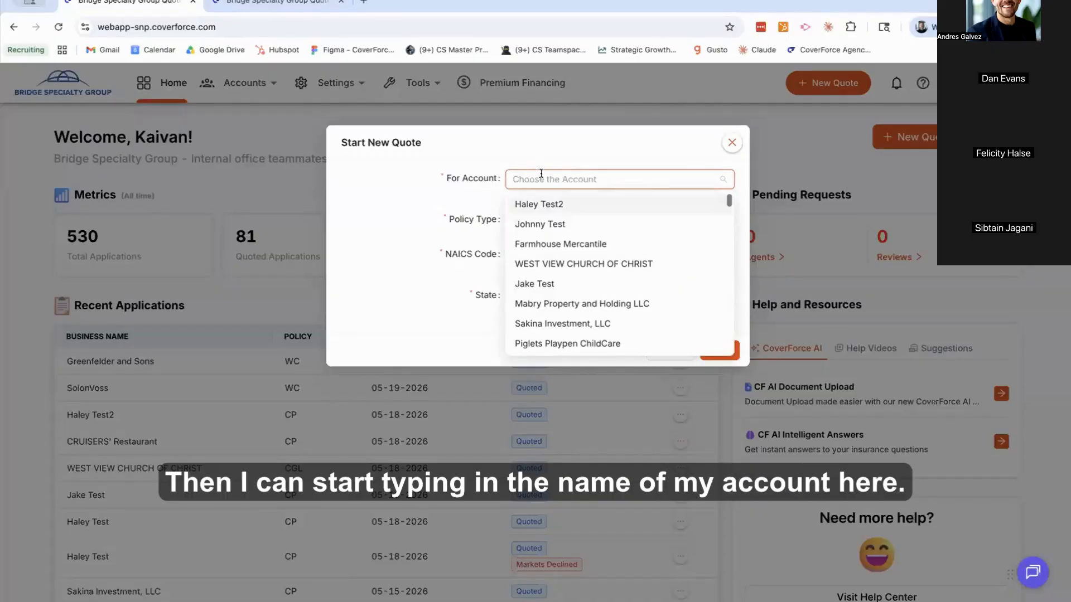
{"action": "type", "text": "green"}
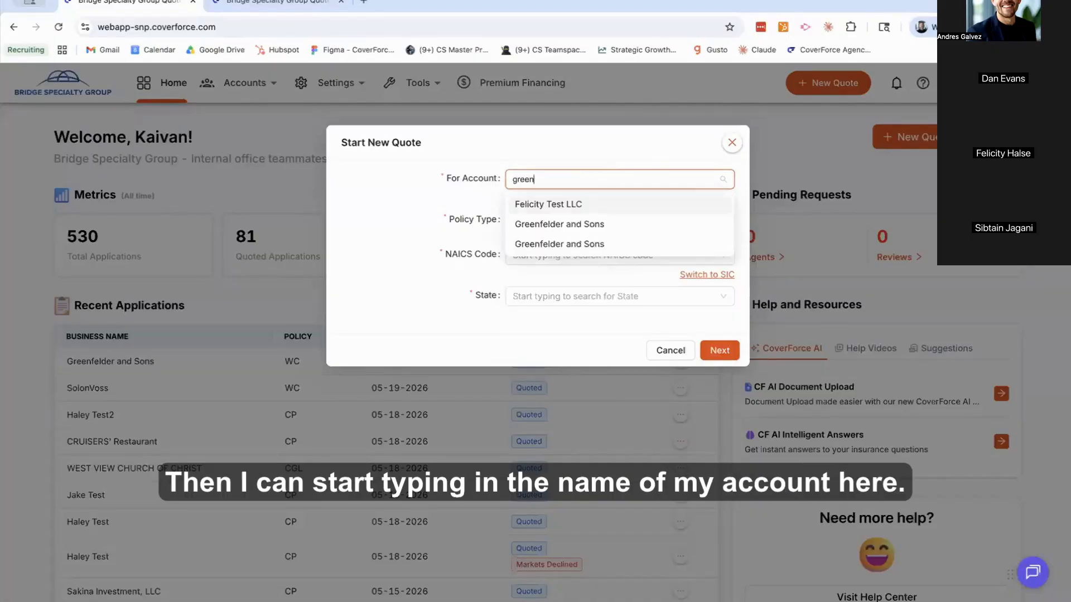
{"action": "left_click", "coordinate": [591, 225]}
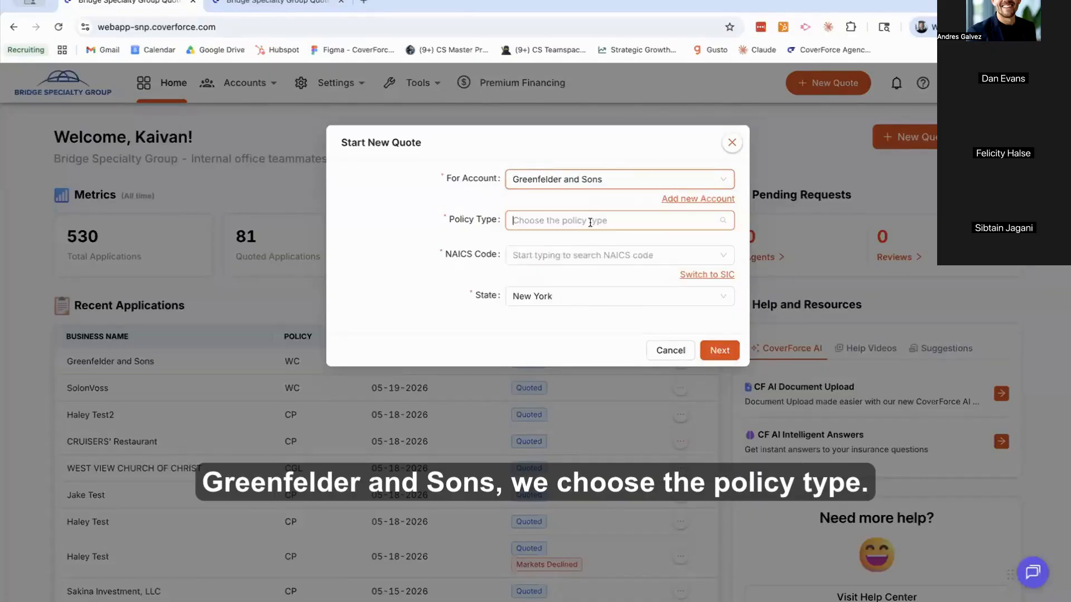
Choose Package/Business Owner's Policy and NAICS 424910 farm supplies merchant wholesalers
{"action": "left_click", "coordinate": [590, 223]}
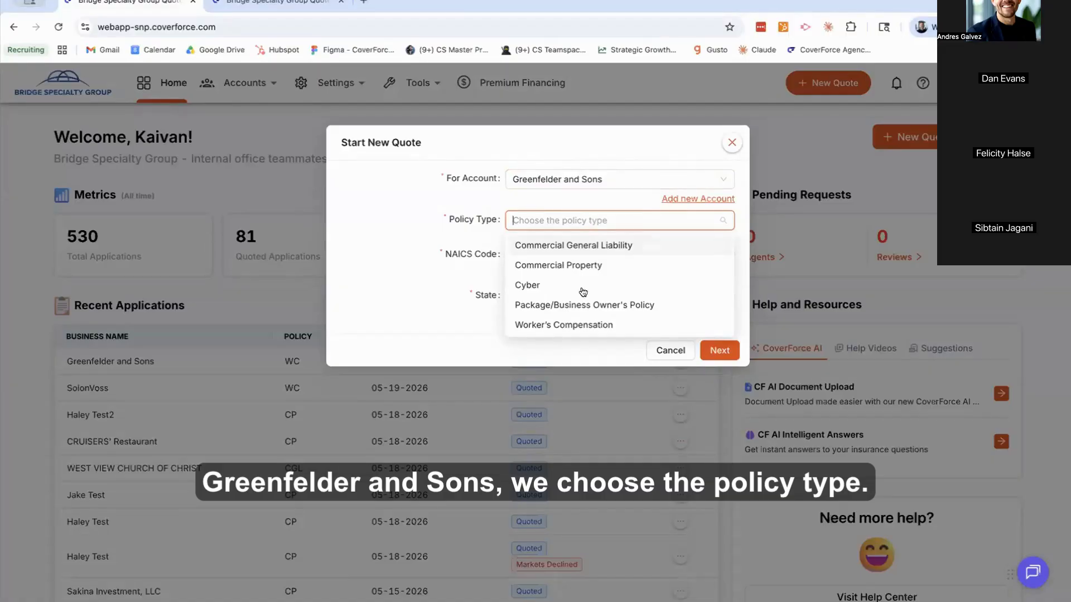
{"action": "left_click", "coordinate": [582, 305]}
{"action": "left_click", "coordinate": [564, 254]}
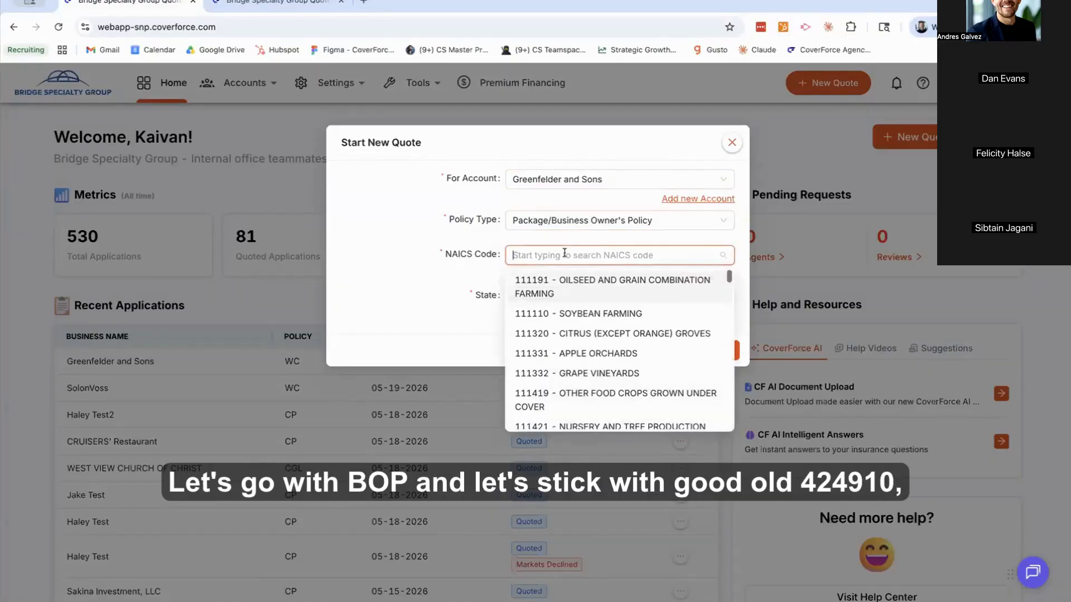
{"action": "type", "text": "424910"}
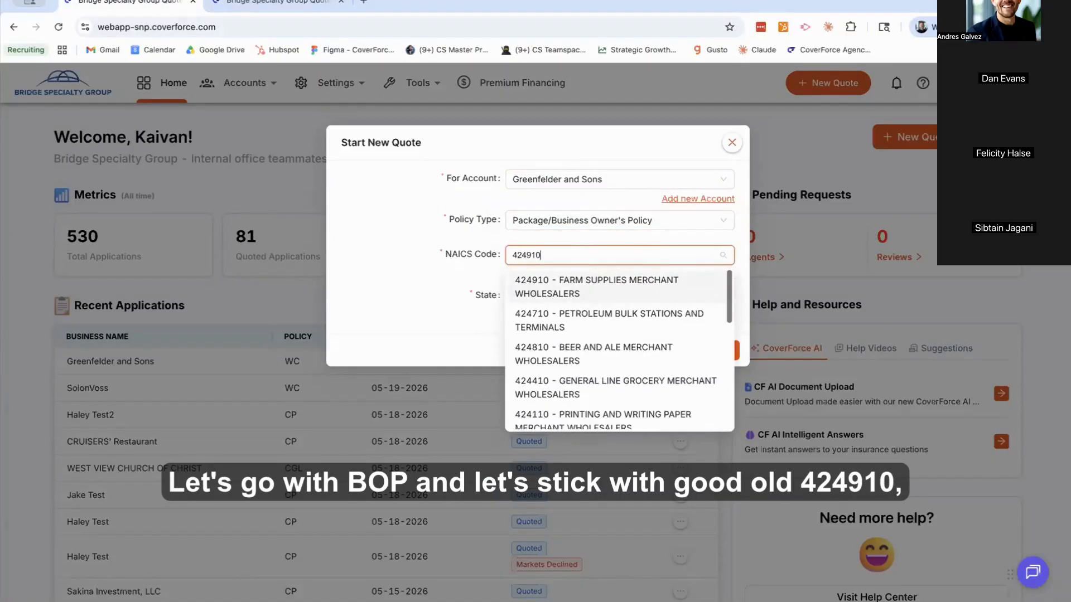
{"action": "left_click", "coordinate": [597, 282]}
{"action": "left_click", "coordinate": [577, 299]}
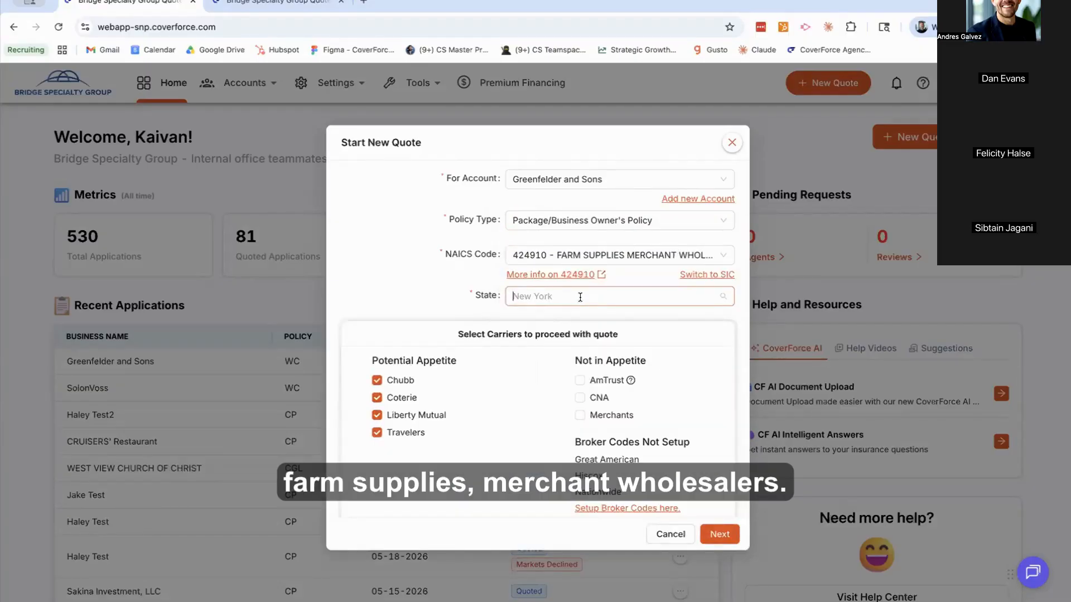
Set the state to Colorado and highlight the Potential Appetite and Not in Appetite carrier lists
{"action": "scroll", "coordinate": [558, 390], "scroll_direction": "up", "scroll_amount": 10}
{"action": "scroll", "coordinate": [560, 391], "scroll_direction": "up", "scroll_amount": 2}
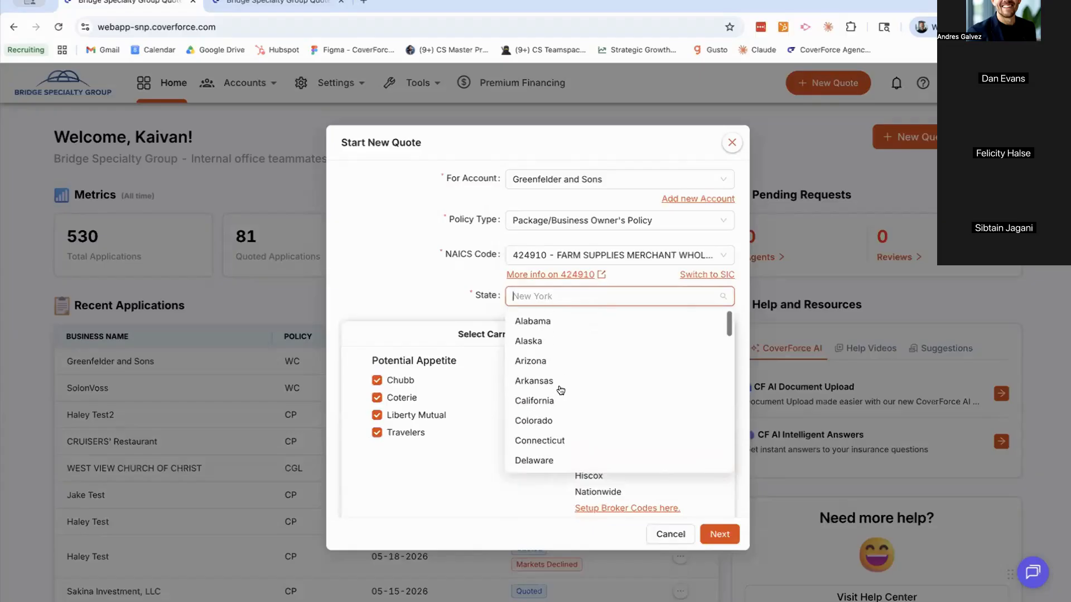
{"action": "left_click", "coordinate": [551, 428]}
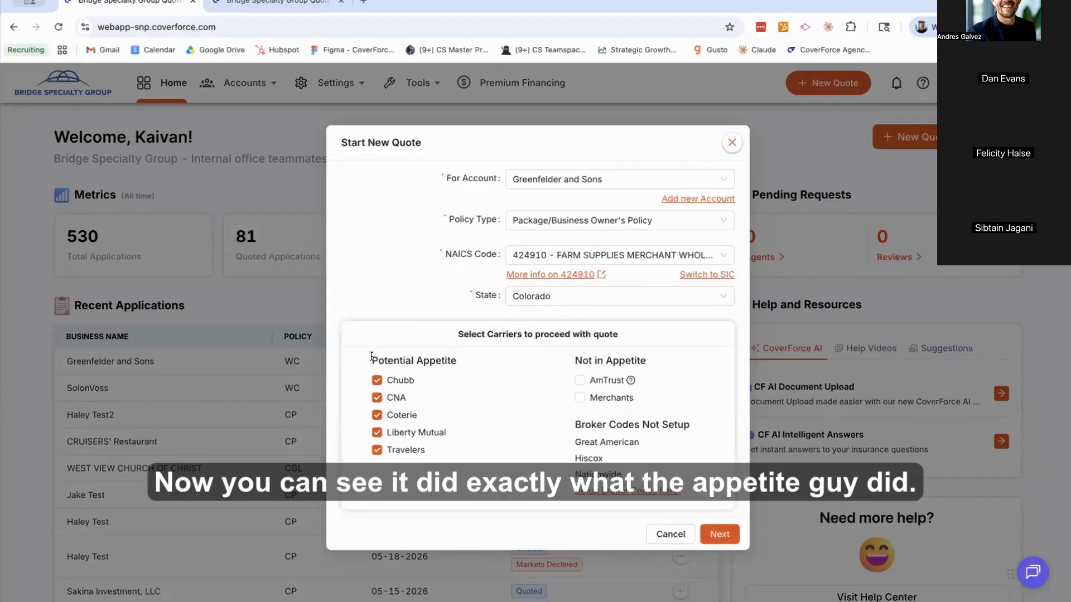
{"action": "left_click_drag", "start_coordinate": [373, 357], "coordinate": [658, 369]}
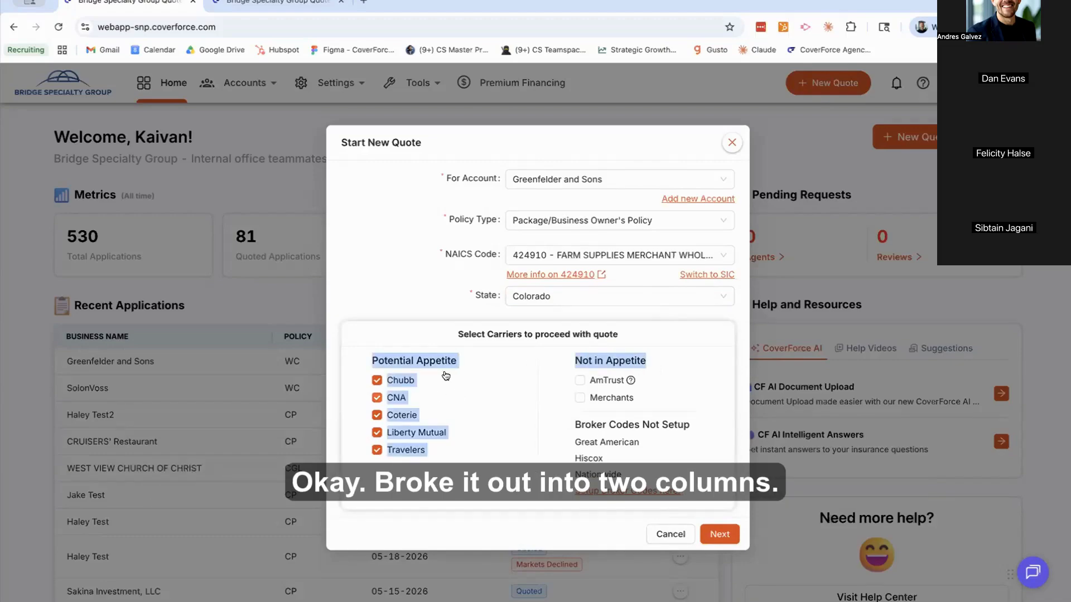
{"action": "left_click", "coordinate": [462, 346]}
{"action": "left_click_drag", "start_coordinate": [370, 357], "coordinate": [470, 358]}
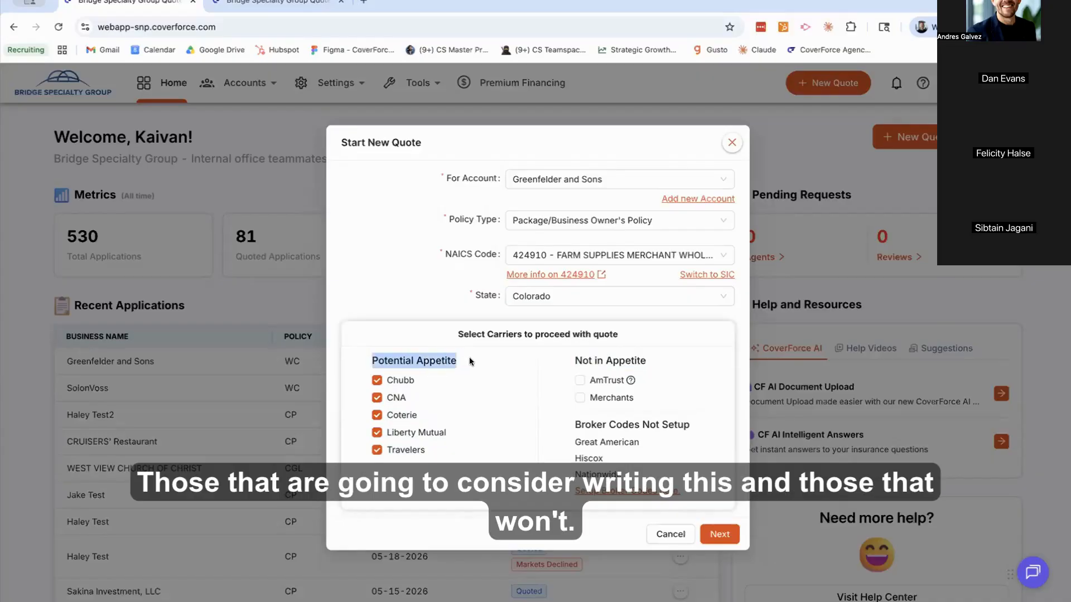
{"action": "left_click_drag", "start_coordinate": [575, 361], "coordinate": [614, 359]}
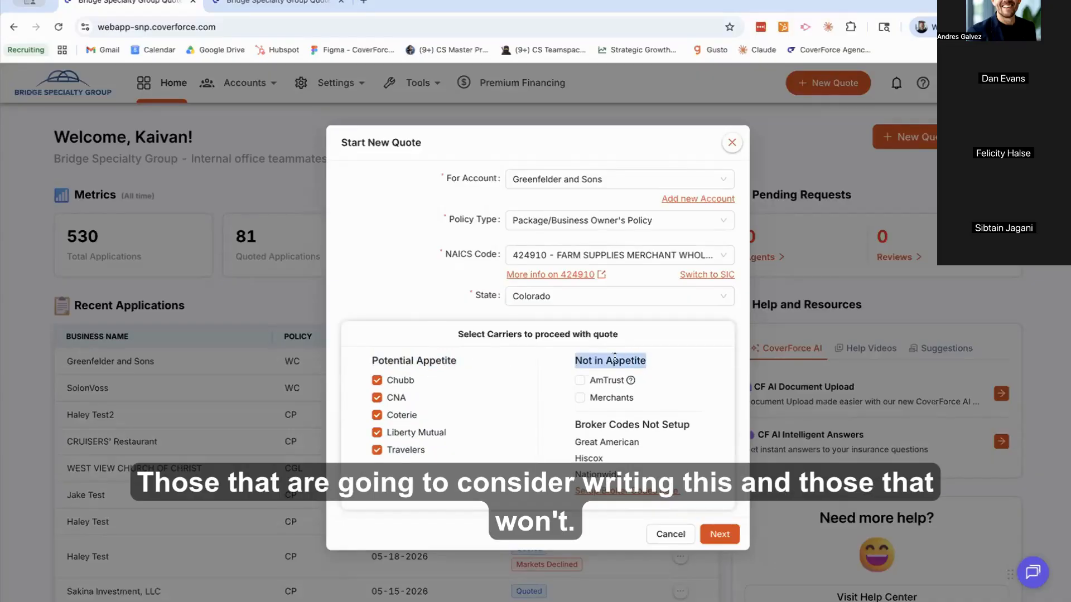
{"action": "left_click", "coordinate": [424, 308]}
Uncheck Chubb, CNA, Coterie and Liberty Mutual, then recheck all except Chubb
{"action": "scroll", "coordinate": [422, 418], "scroll_direction": "down", "scroll_amount": 1}
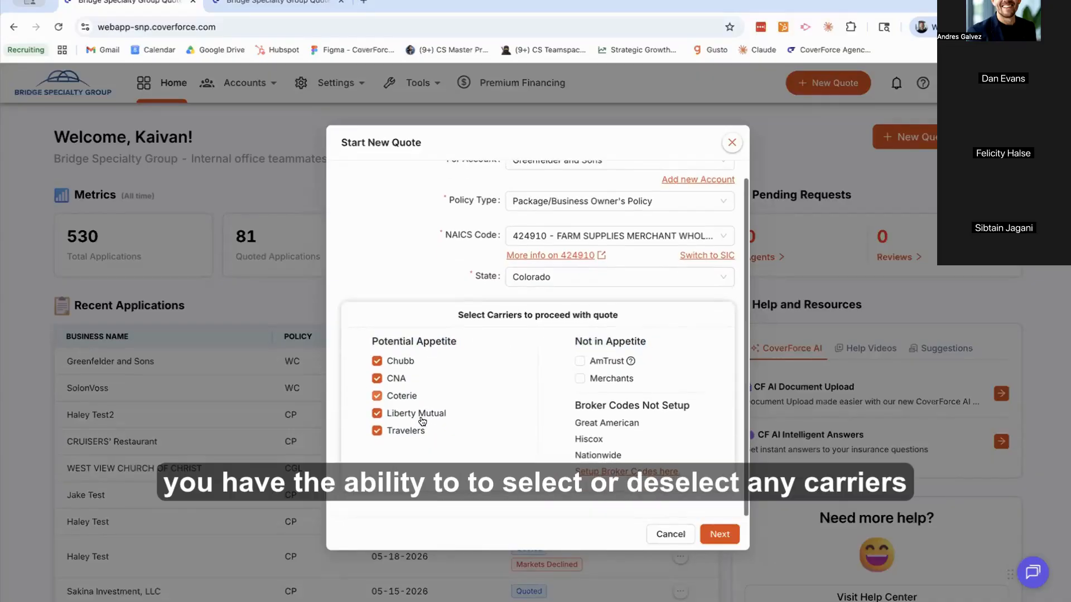
{"action": "left_click", "coordinate": [377, 363]}
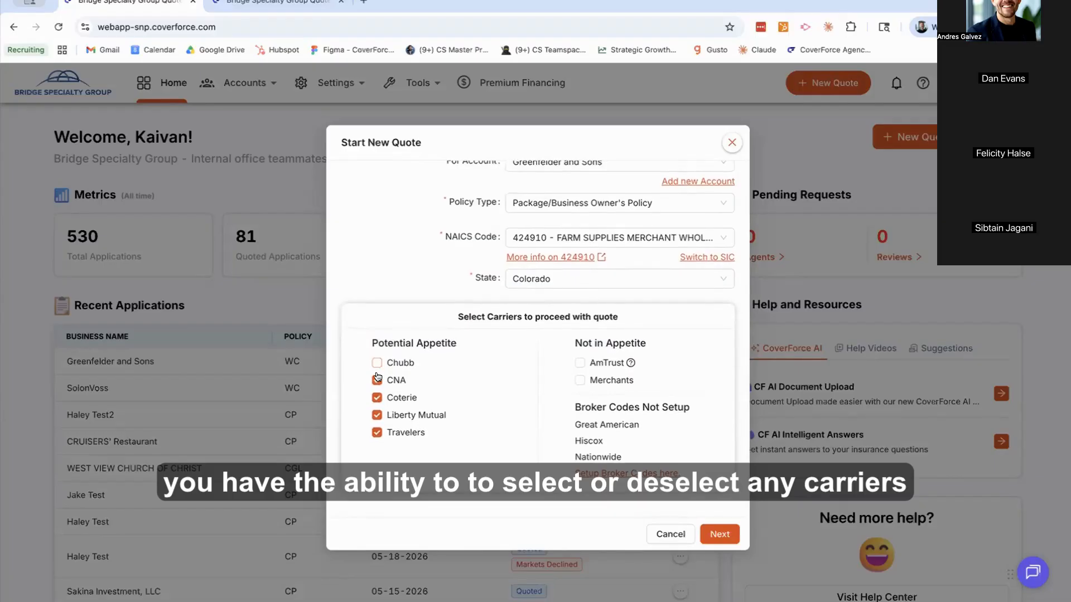
{"action": "left_click", "coordinate": [377, 381]}
{"action": "left_click", "coordinate": [377, 398]}
{"action": "left_click", "coordinate": [377, 416]}
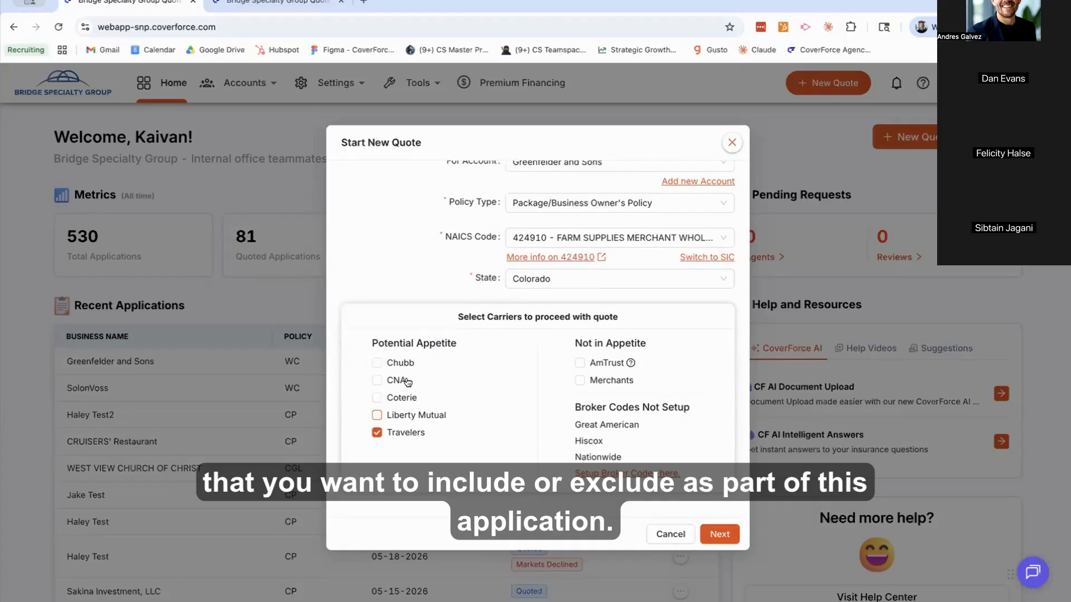
{"action": "scroll", "coordinate": [385, 422], "scroll_direction": "up", "scroll_amount": 1}
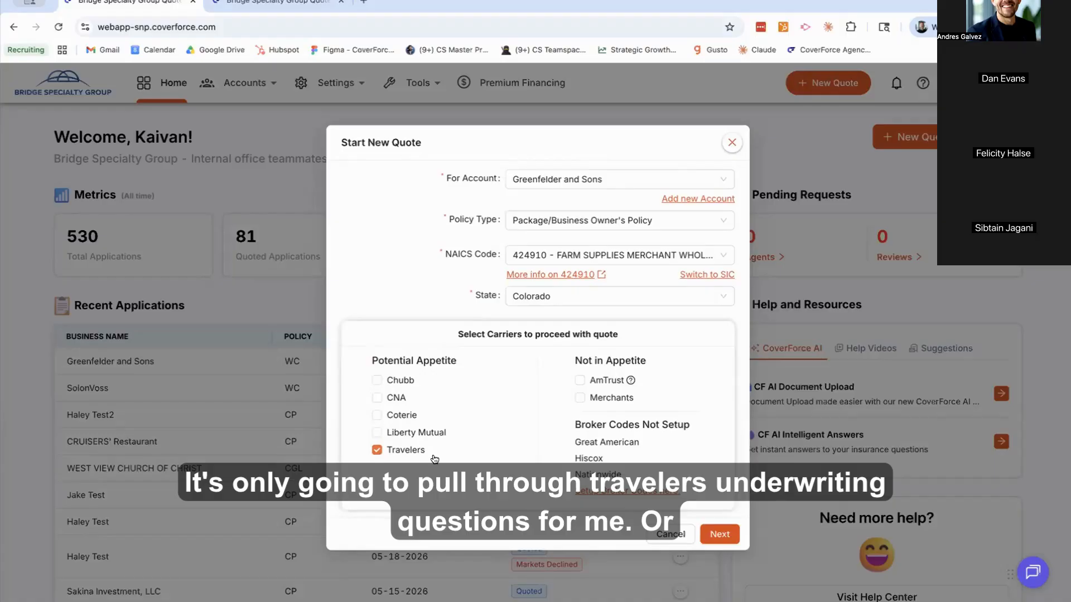
{"action": "left_click", "coordinate": [377, 398]}
{"action": "left_click", "coordinate": [377, 414]}
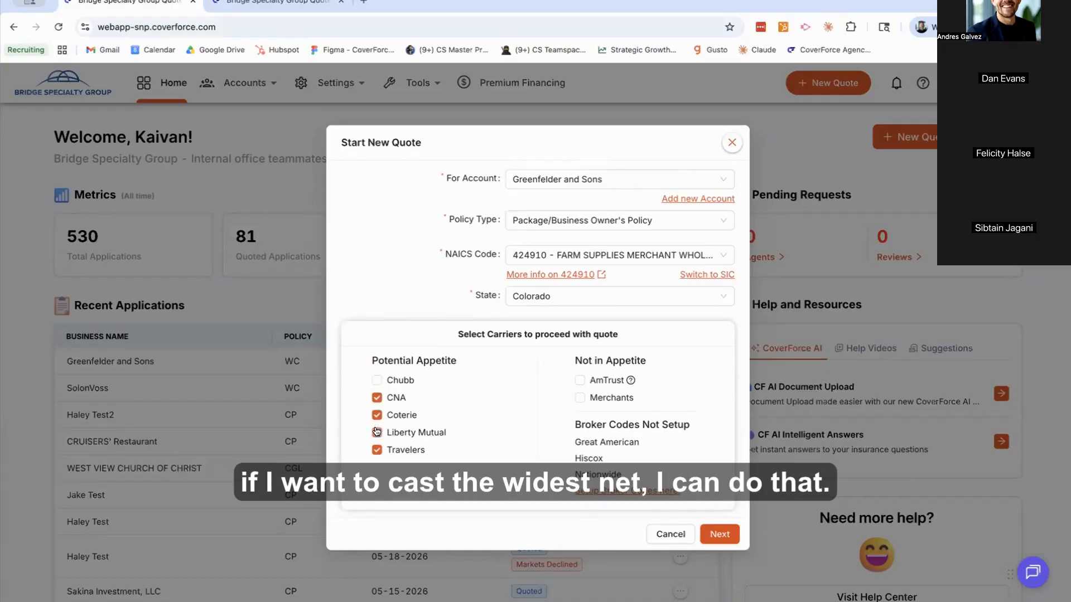
{"action": "left_click", "coordinate": [377, 432]}
Highlight the excluded Chubb carrier and include AmTrust despite it lacking appetite
{"action": "left_click_drag", "start_coordinate": [415, 380], "coordinate": [382, 381]}
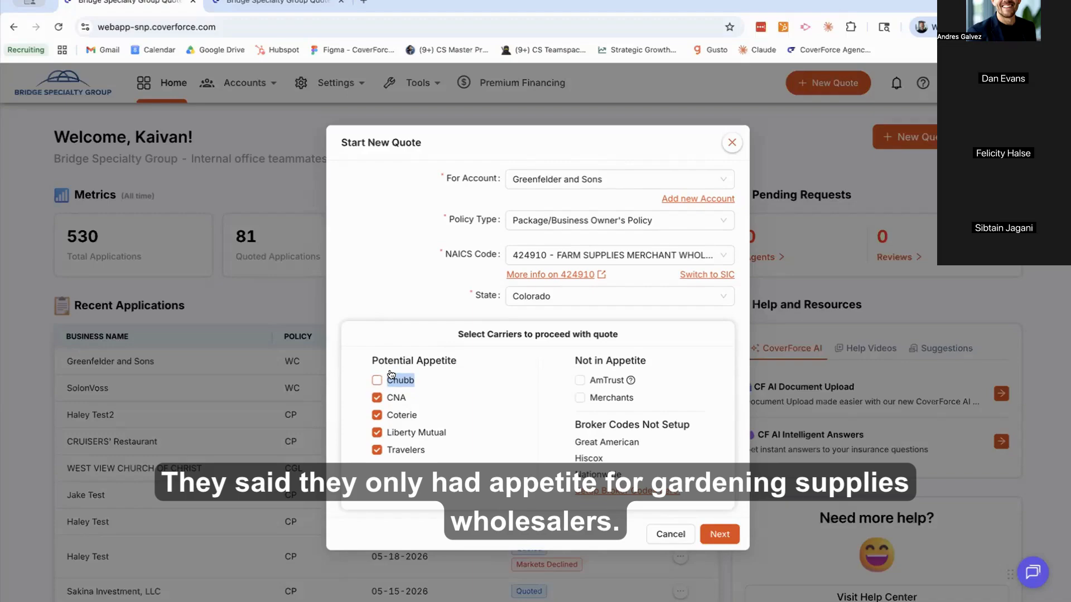
{"action": "left_click", "coordinate": [404, 333]}
{"action": "left_click_drag", "start_coordinate": [418, 383], "coordinate": [406, 385]}
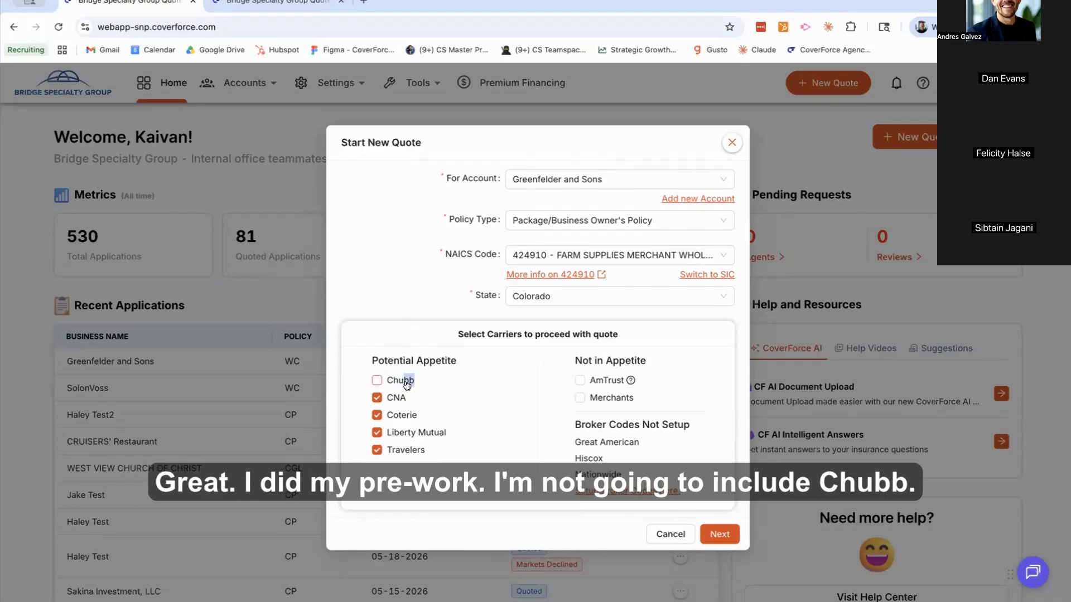
{"action": "left_click", "coordinate": [413, 279]}
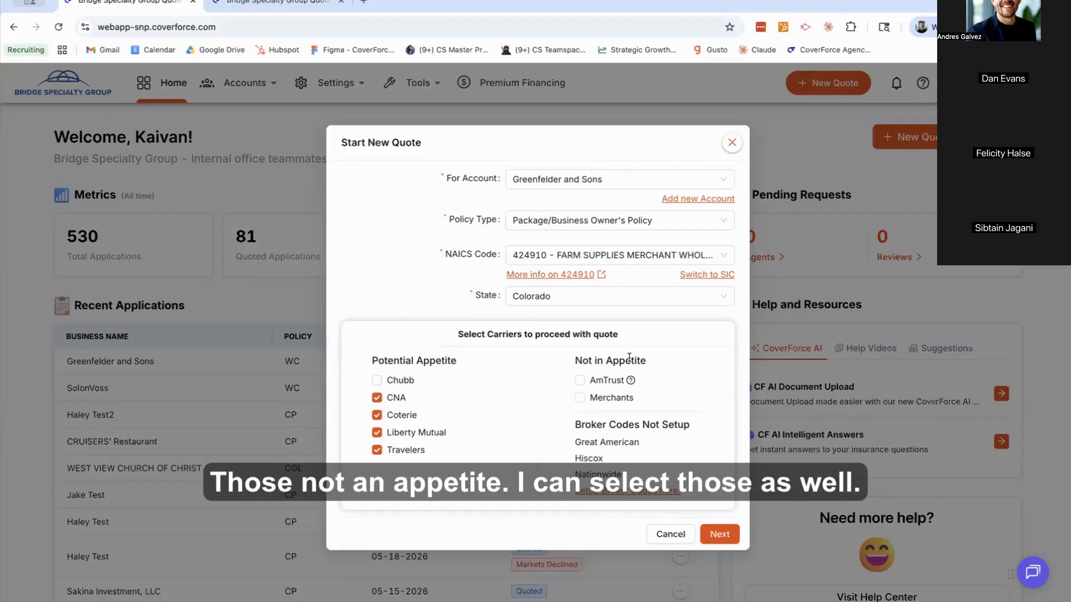
{"action": "left_click", "coordinate": [580, 380]}
{"action": "left_click", "coordinate": [580, 398]}
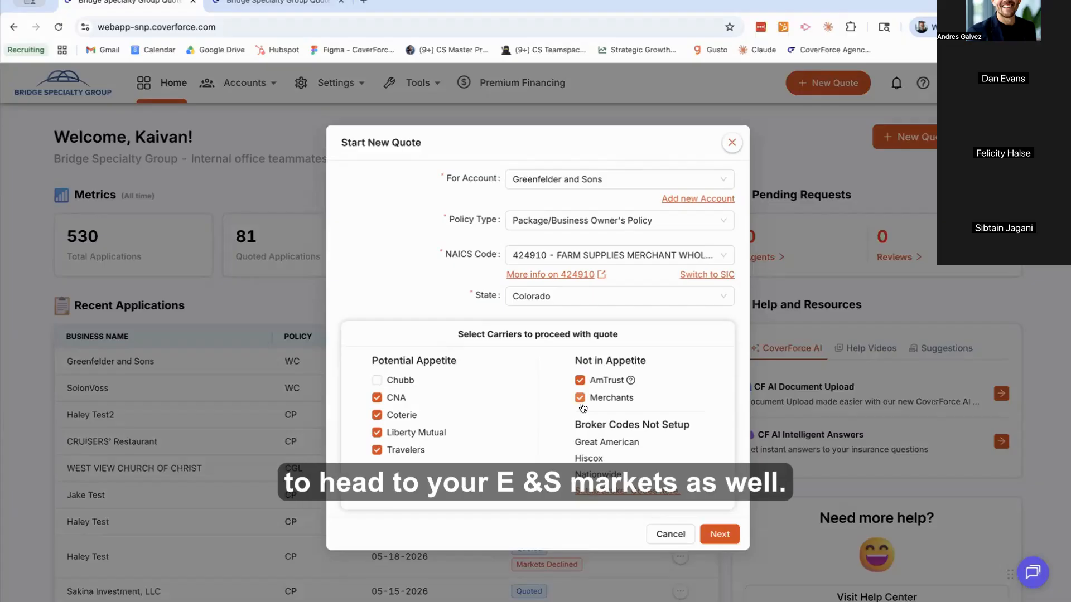
{"action": "left_click", "coordinate": [580, 381]}
{"action": "left_click", "coordinate": [580, 397]}
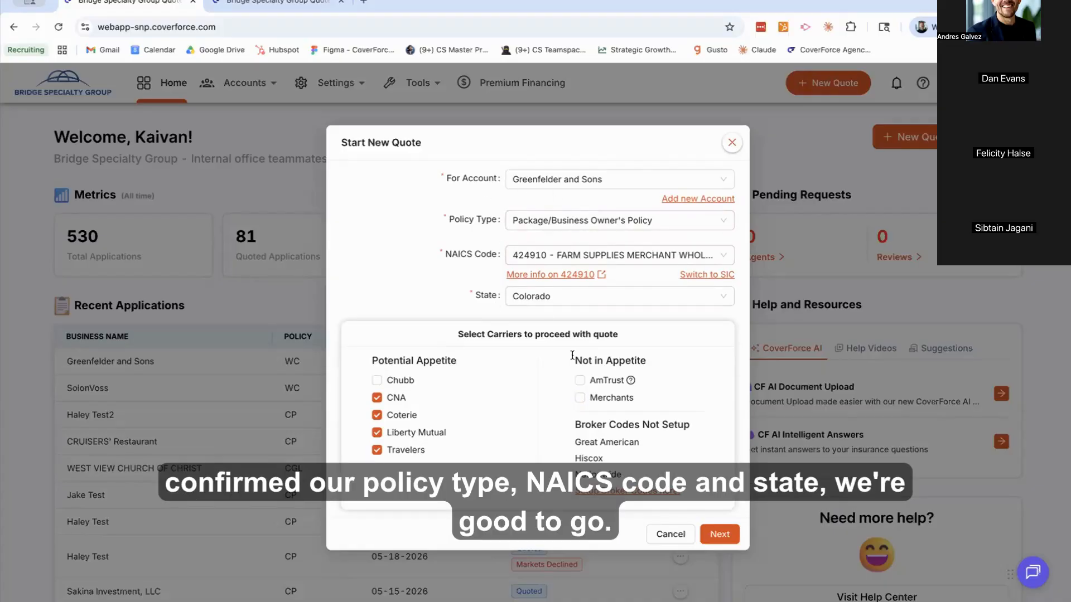
Continue the new quote to the Smart Document Prefill step
{"action": "left_click", "coordinate": [722, 532]}
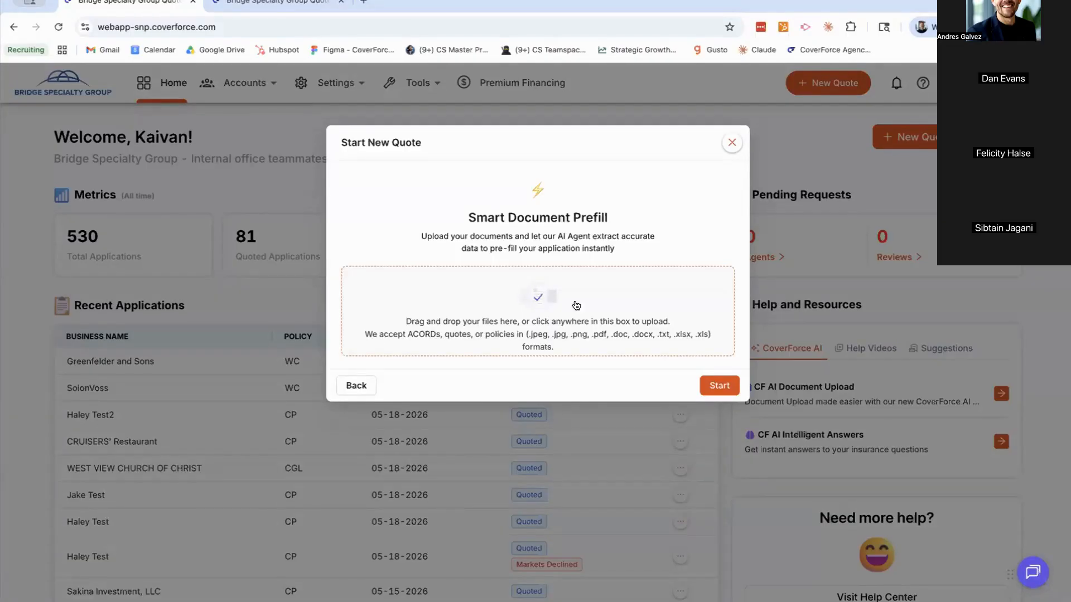
Discard the new quote and open the Greenfelder and Sons WC application from Recent Applications
{"action": "left_click", "coordinate": [733, 146]}
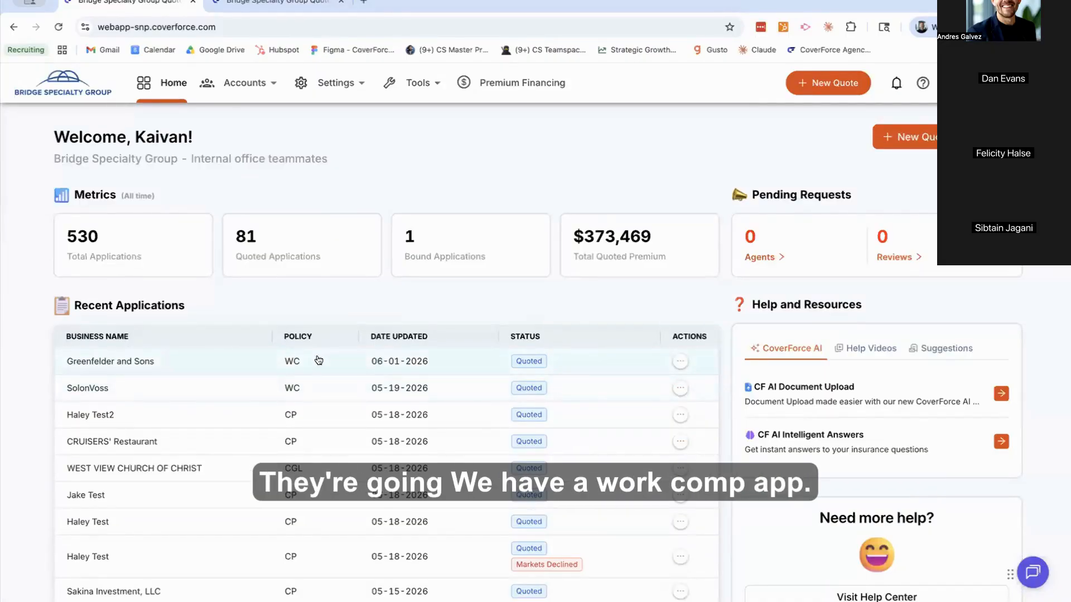
{"action": "left_click", "coordinate": [341, 363]}
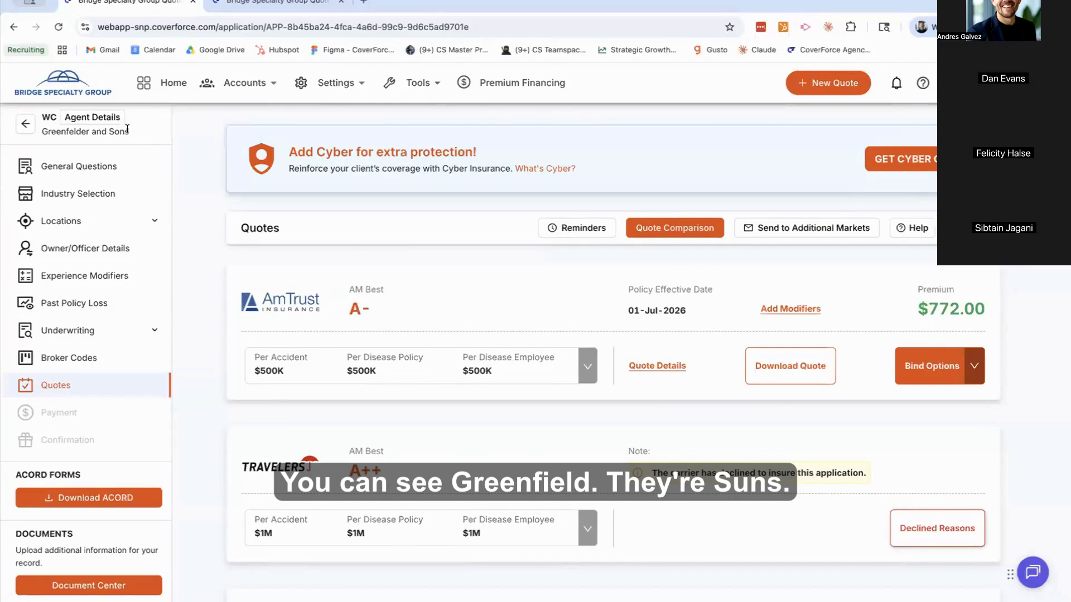
{"action": "left_click_drag", "start_coordinate": [129, 134], "coordinate": [45, 112]}
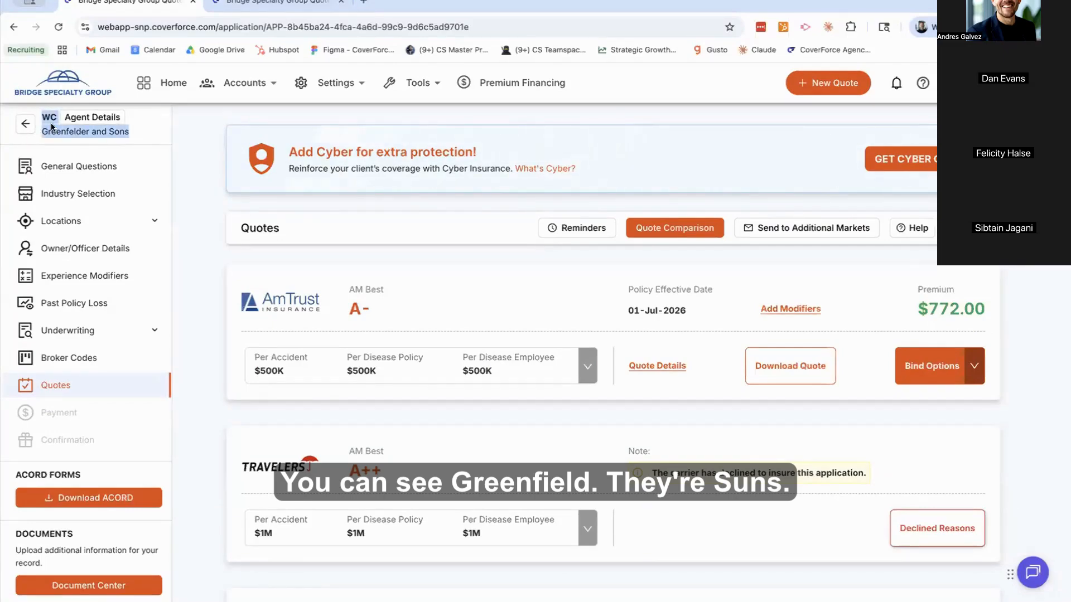
{"action": "left_click", "coordinate": [206, 177]}
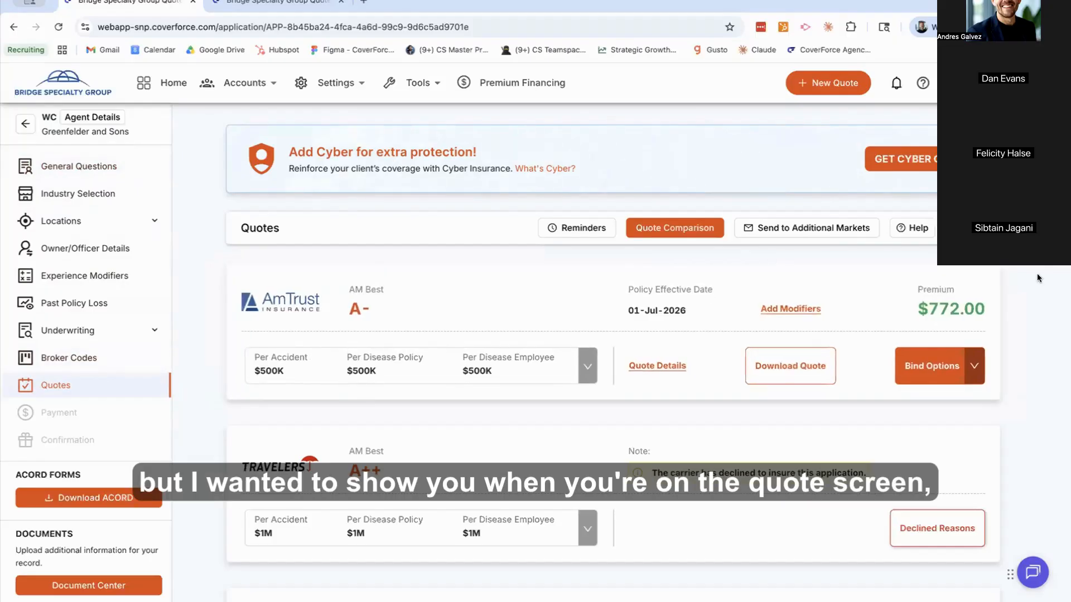
{"action": "scroll", "coordinate": [1036, 273], "scroll_direction": "down", "scroll_amount": 3}
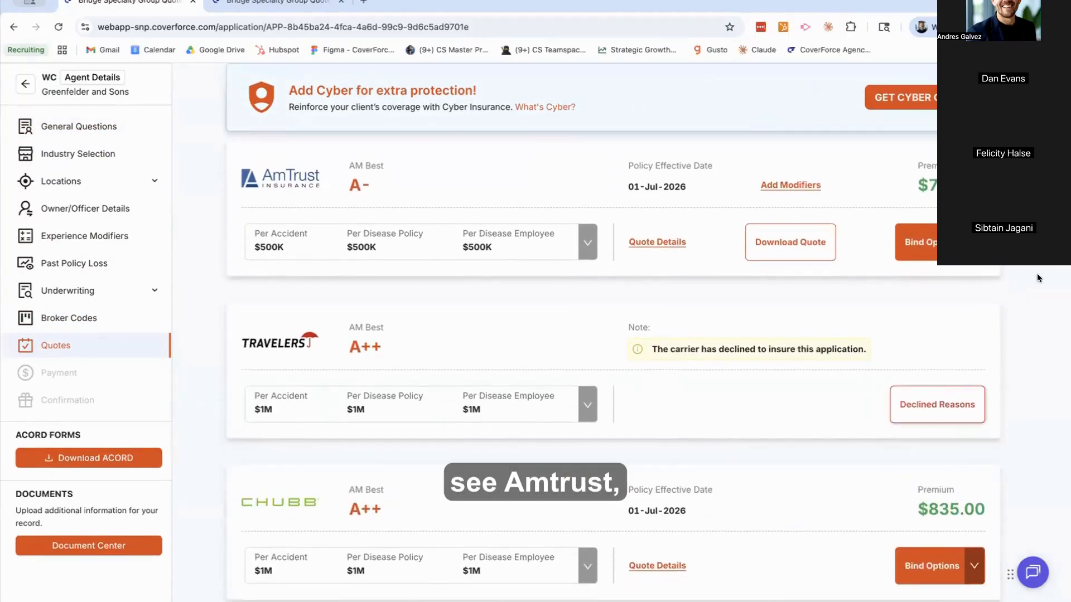
{"action": "scroll", "coordinate": [1036, 273], "scroll_direction": "down", "scroll_amount": 7}
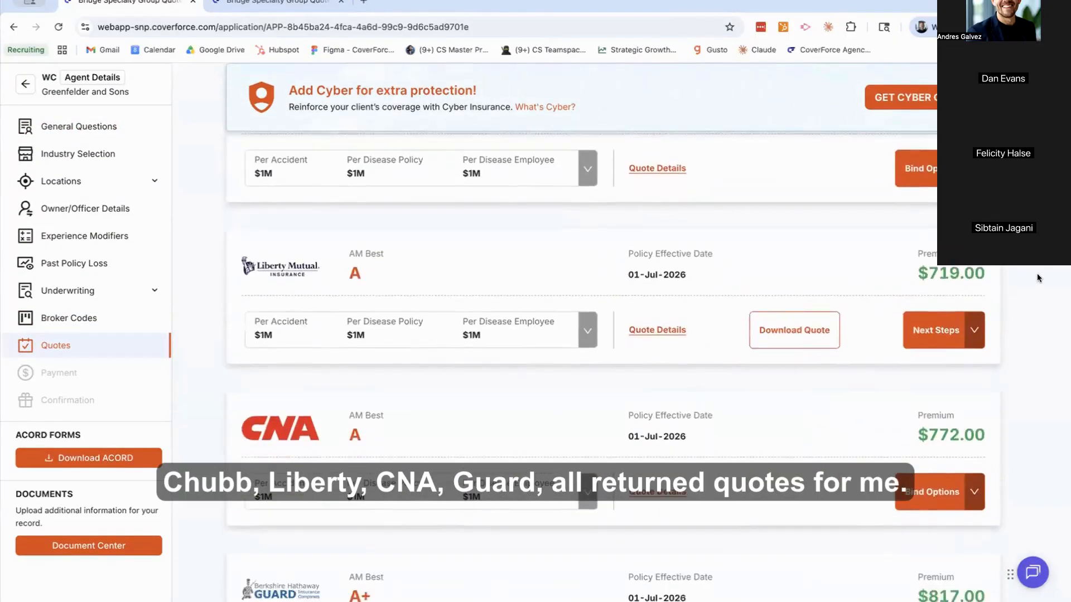
{"action": "scroll", "coordinate": [1036, 273], "scroll_direction": "down", "scroll_amount": 1}
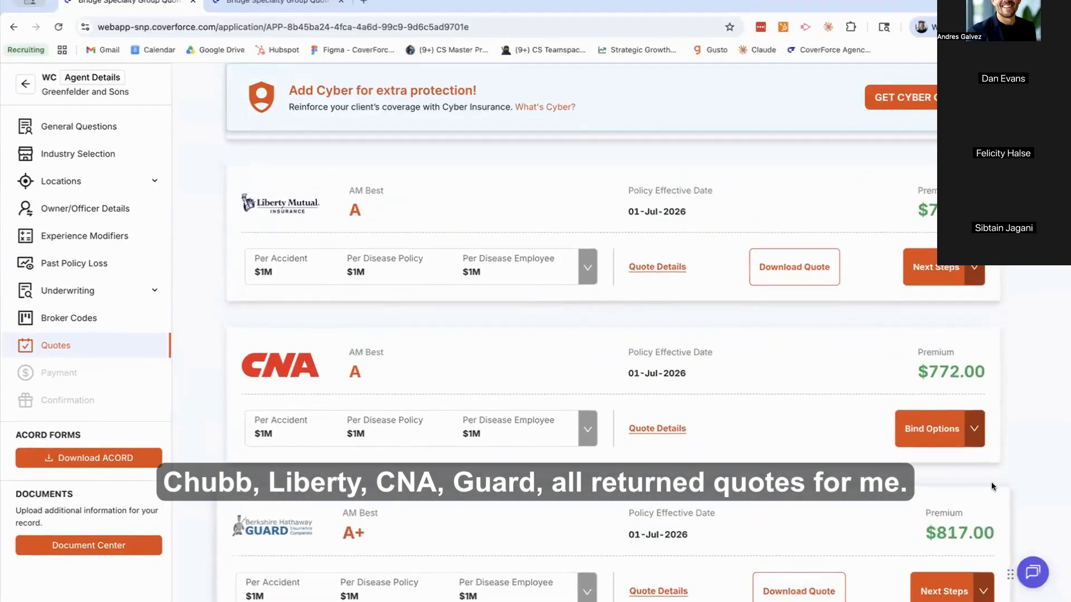
{"action": "scroll", "coordinate": [991, 481], "scroll_direction": "up", "scroll_amount": 1}
{"action": "scroll", "coordinate": [992, 482], "scroll_direction": "up", "scroll_amount": 3}
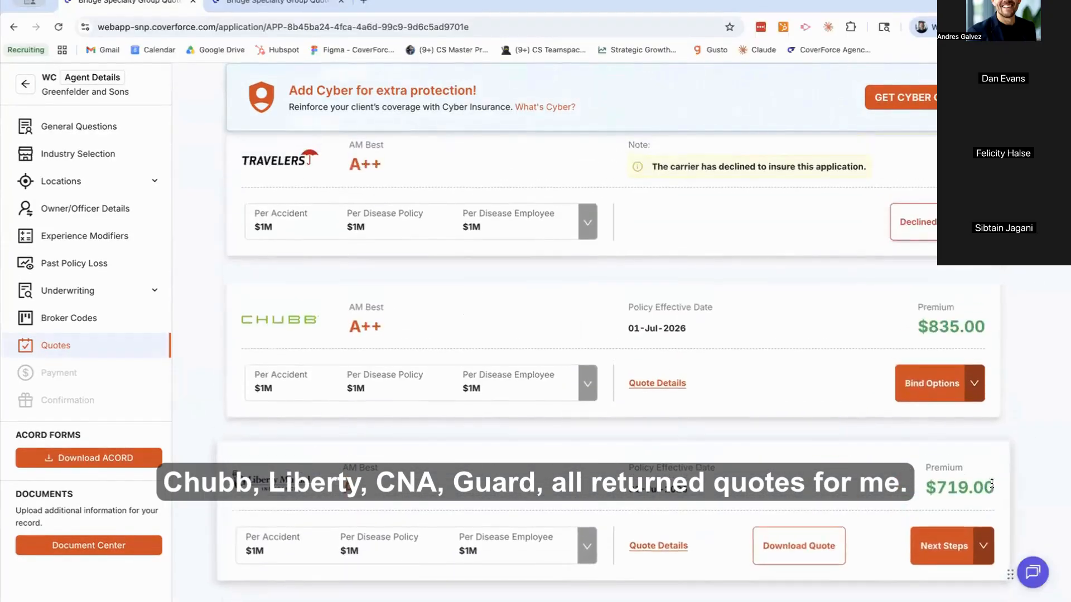
{"action": "scroll", "coordinate": [991, 483], "scroll_direction": "up", "scroll_amount": 5}
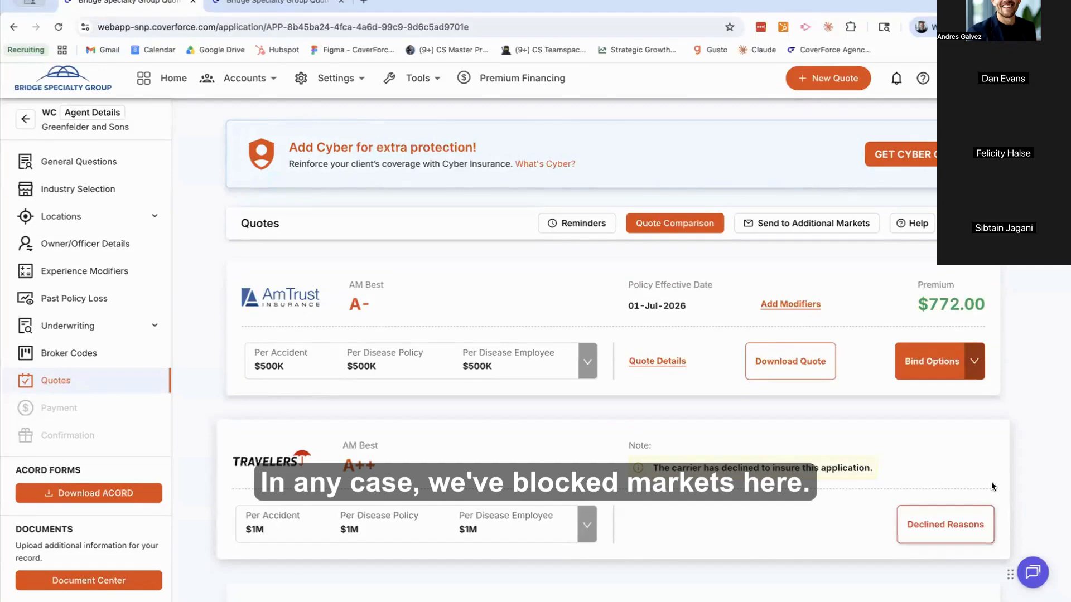
{"action": "scroll", "coordinate": [1041, 367], "scroll_direction": "down", "scroll_amount": 3}
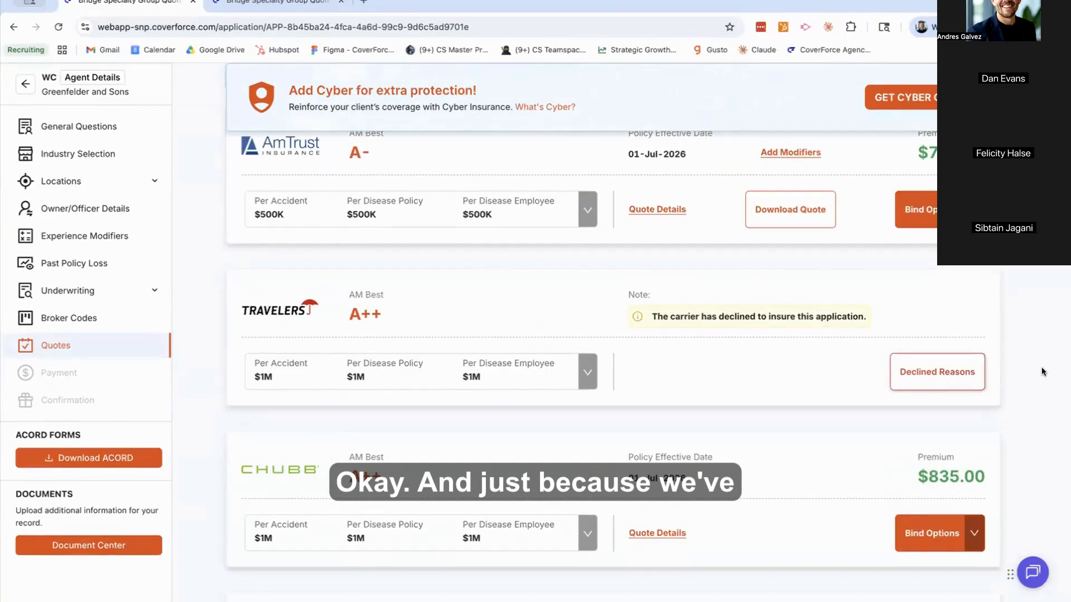
{"action": "scroll", "coordinate": [1041, 367], "scroll_direction": "down", "scroll_amount": 2}
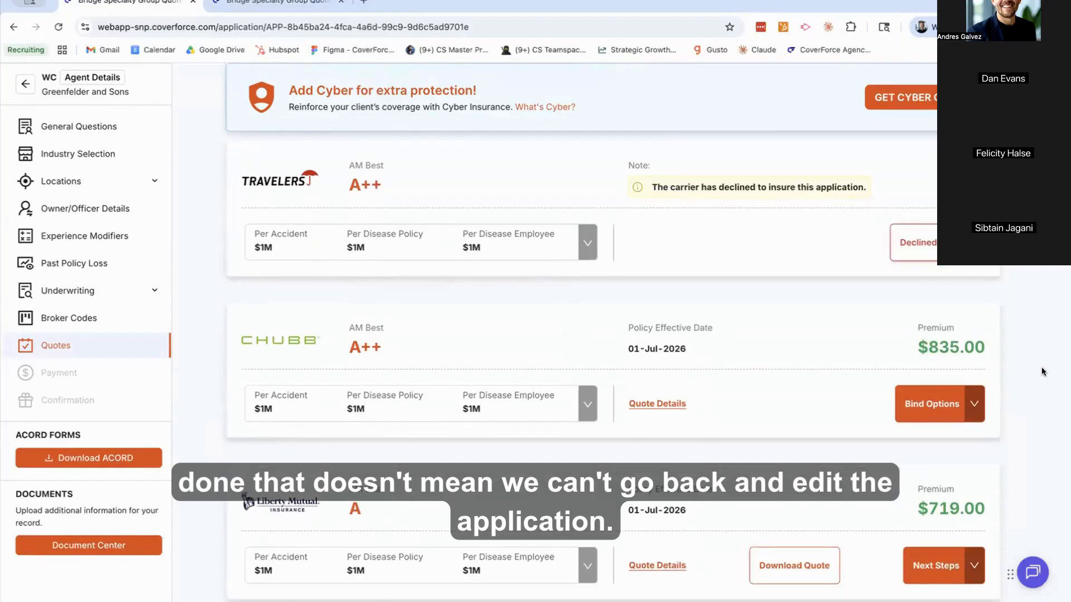
{"action": "scroll", "coordinate": [1042, 367], "scroll_direction": "down", "scroll_amount": 3}
{"action": "scroll", "coordinate": [1042, 367], "scroll_direction": "down", "scroll_amount": 2}
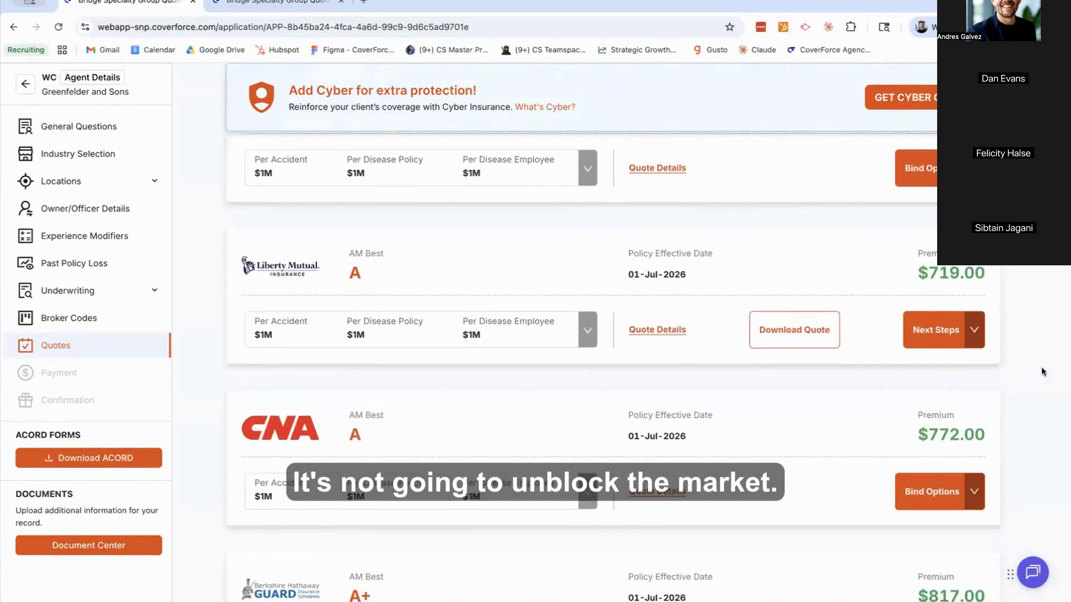
{"action": "scroll", "coordinate": [1042, 367], "scroll_direction": "down", "scroll_amount": 1}
{"action": "scroll", "coordinate": [1042, 367], "scroll_direction": "up", "scroll_amount": 1}
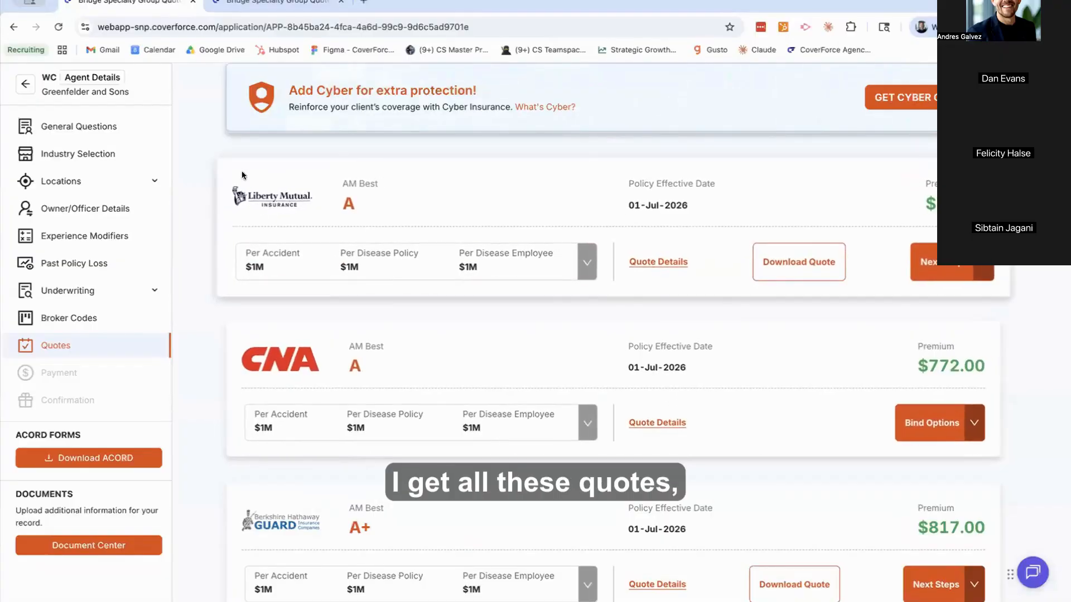
{"action": "left_click_drag", "start_coordinate": [129, 91], "coordinate": [75, 93]}
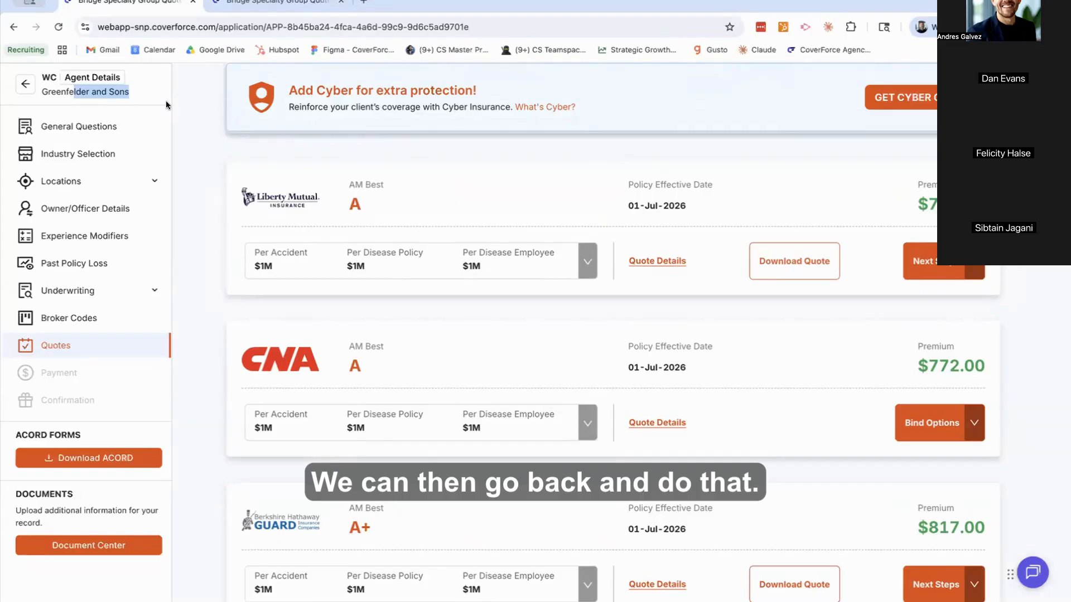
Return to General Questions, review the form, and open Chubb's industry codes for NAICS 541110
{"action": "left_click", "coordinate": [92, 127]}
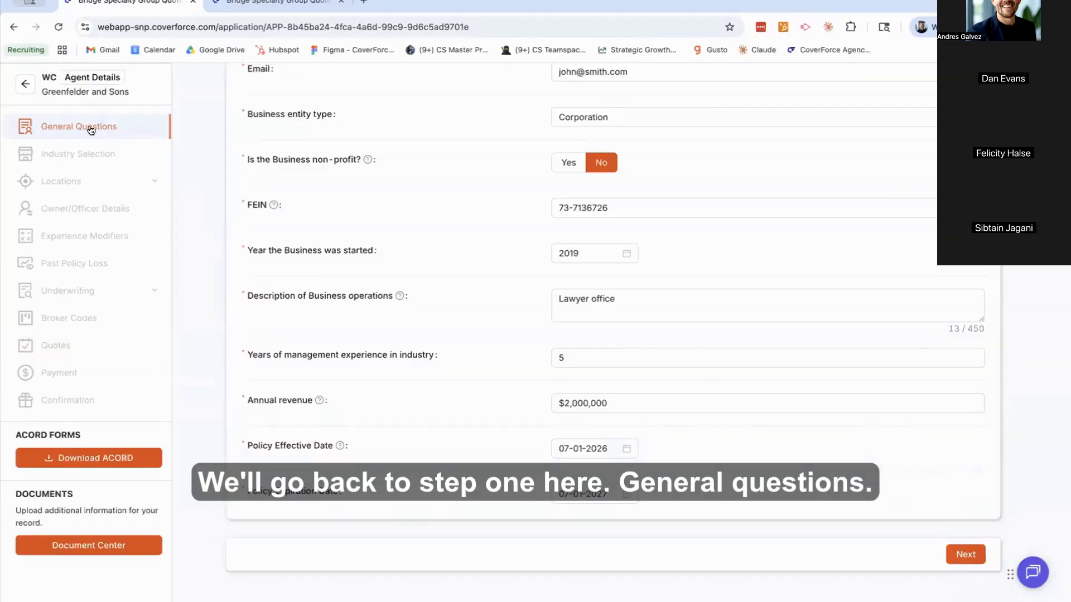
{"action": "scroll", "coordinate": [180, 219], "scroll_direction": "up", "scroll_amount": 8}
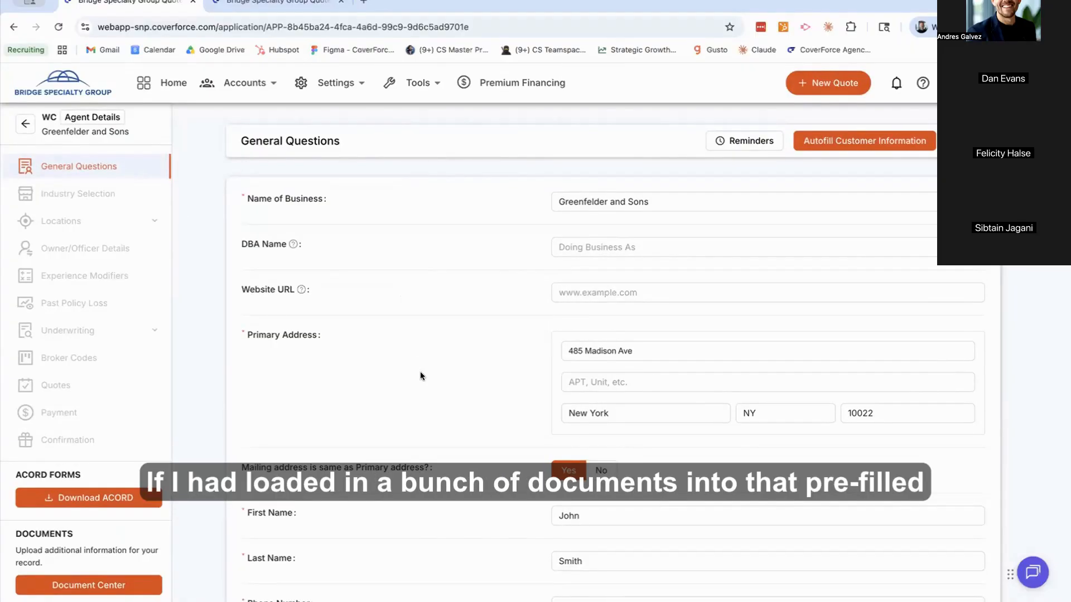
{"action": "scroll", "coordinate": [420, 376], "scroll_direction": "down", "scroll_amount": 9}
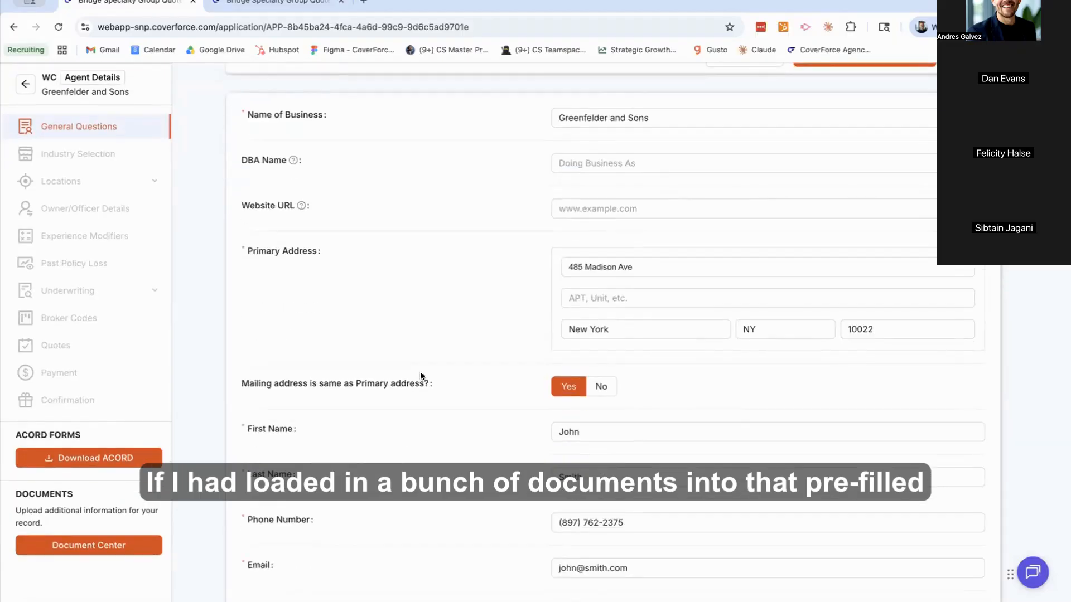
{"action": "scroll", "coordinate": [421, 376], "scroll_direction": "down", "scroll_amount": 2}
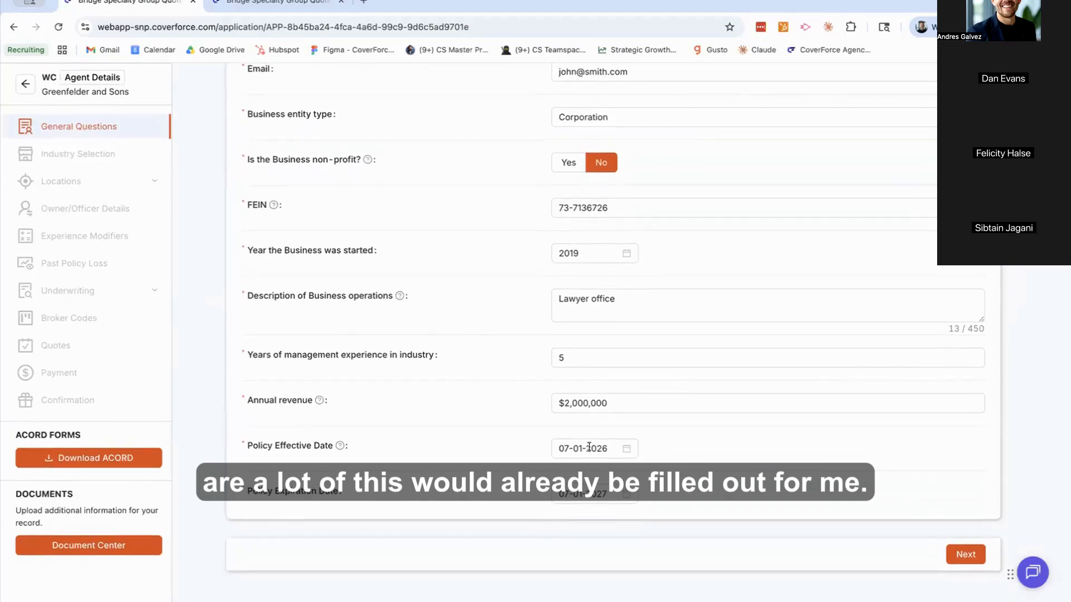
{"action": "scroll", "coordinate": [825, 479], "scroll_direction": "up", "scroll_amount": 10}
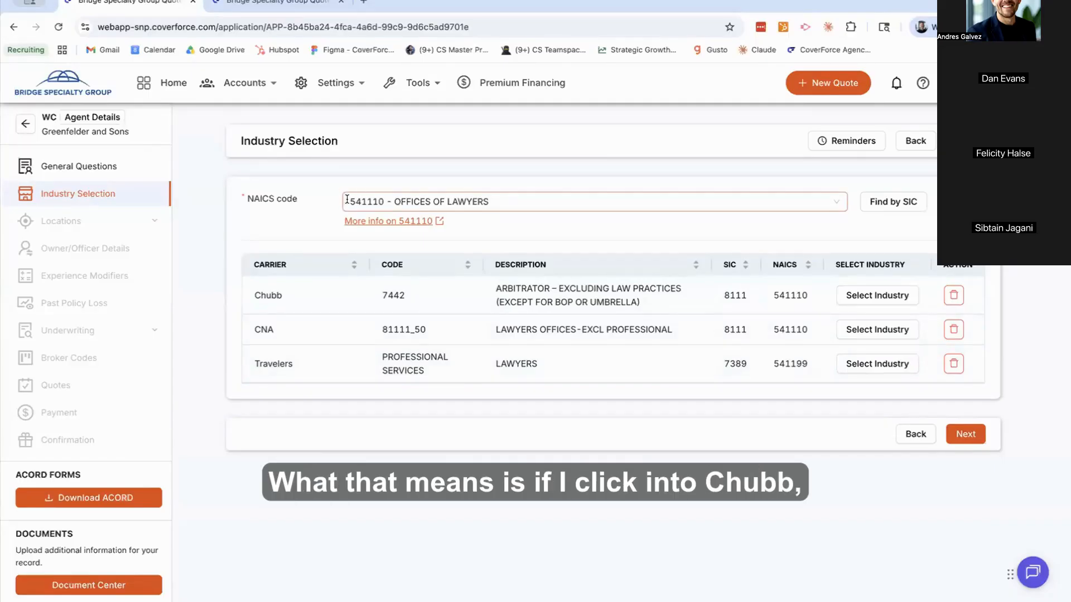
{"action": "left_click", "coordinate": [888, 295]}
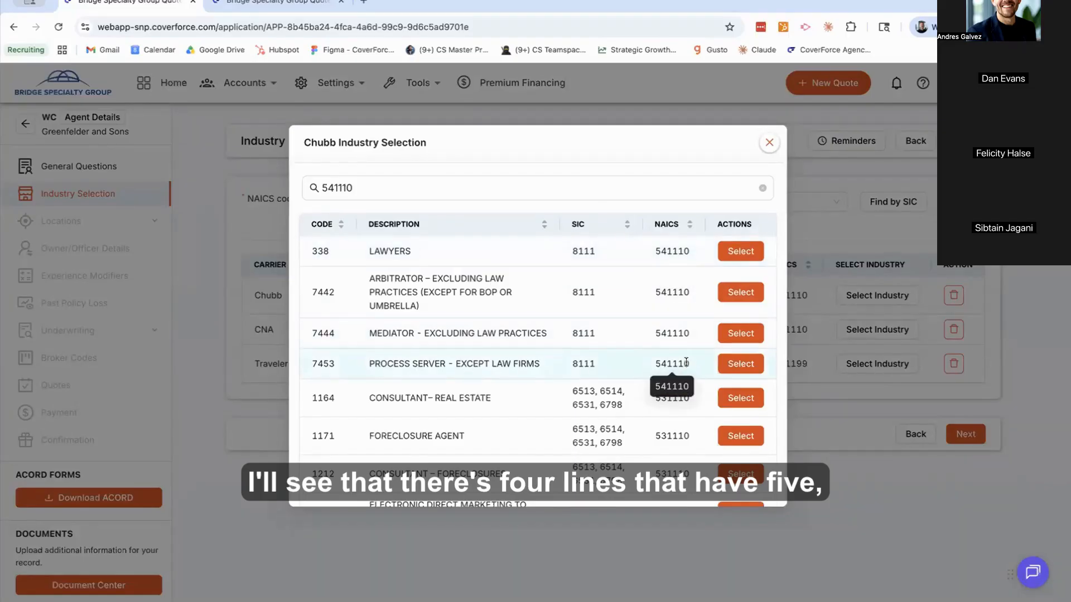
Highlight the NAICS 541110 rows and Chubb codes 338, 7442, 7444, 7453, then close the list
{"action": "left_click_drag", "start_coordinate": [690, 363], "coordinate": [650, 361]}
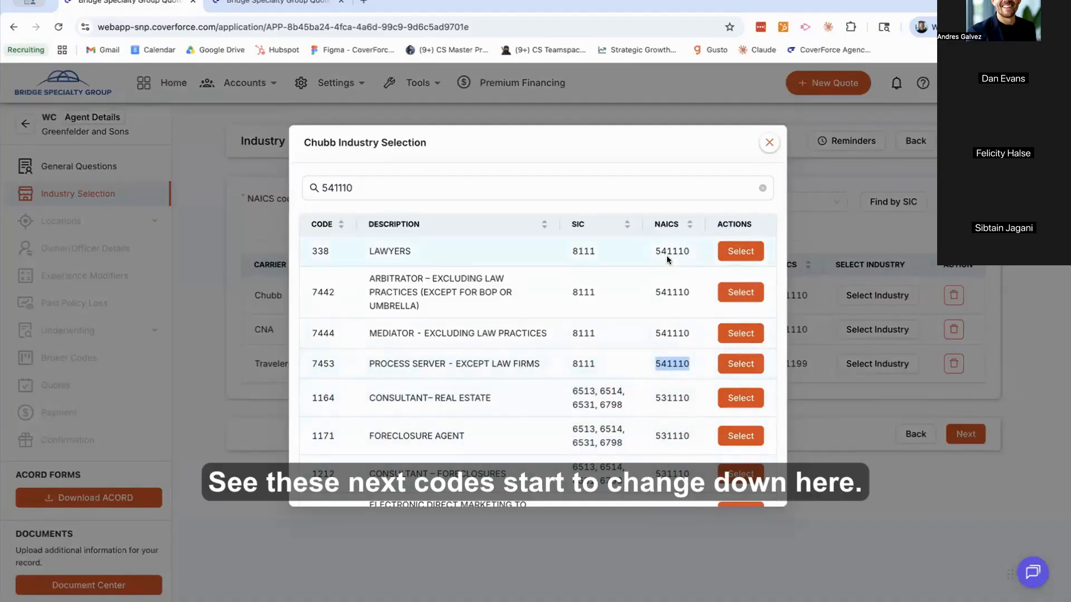
{"action": "left_click_drag", "start_coordinate": [686, 361], "coordinate": [303, 239]}
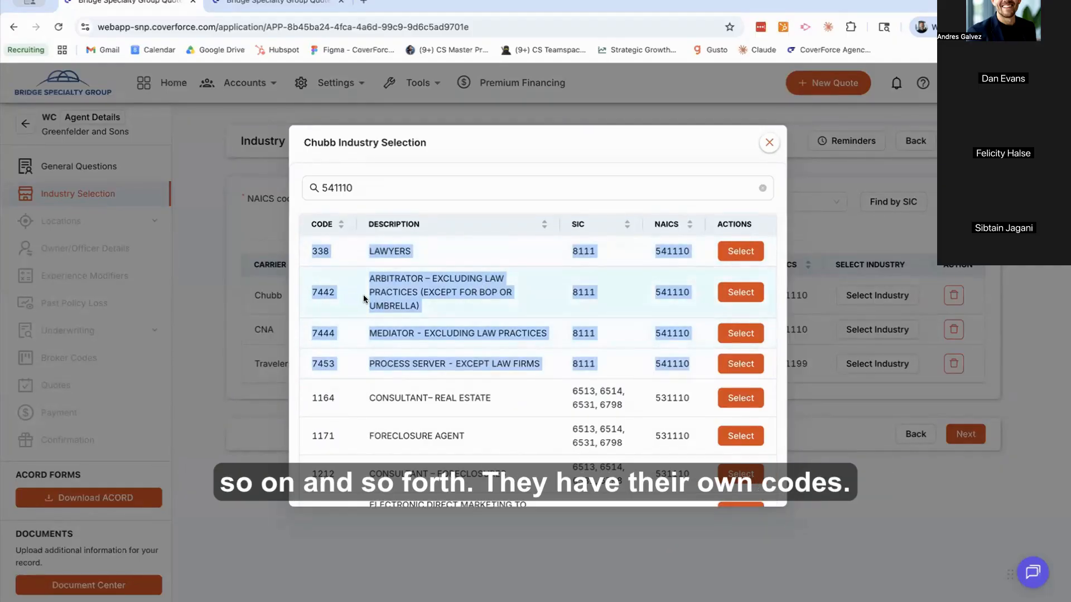
{"action": "left_click", "coordinate": [344, 265]}
{"action": "left_click_drag", "start_coordinate": [312, 250], "coordinate": [333, 253]}
{"action": "left_click_drag", "start_coordinate": [310, 296], "coordinate": [345, 295]}
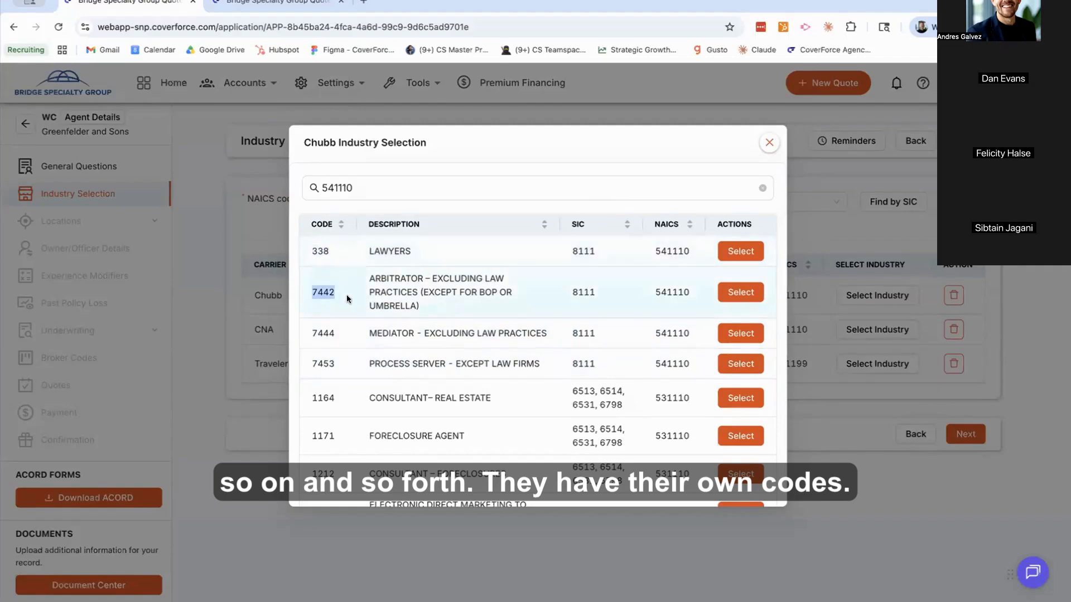
{"action": "left_click_drag", "start_coordinate": [314, 333], "coordinate": [346, 360]}
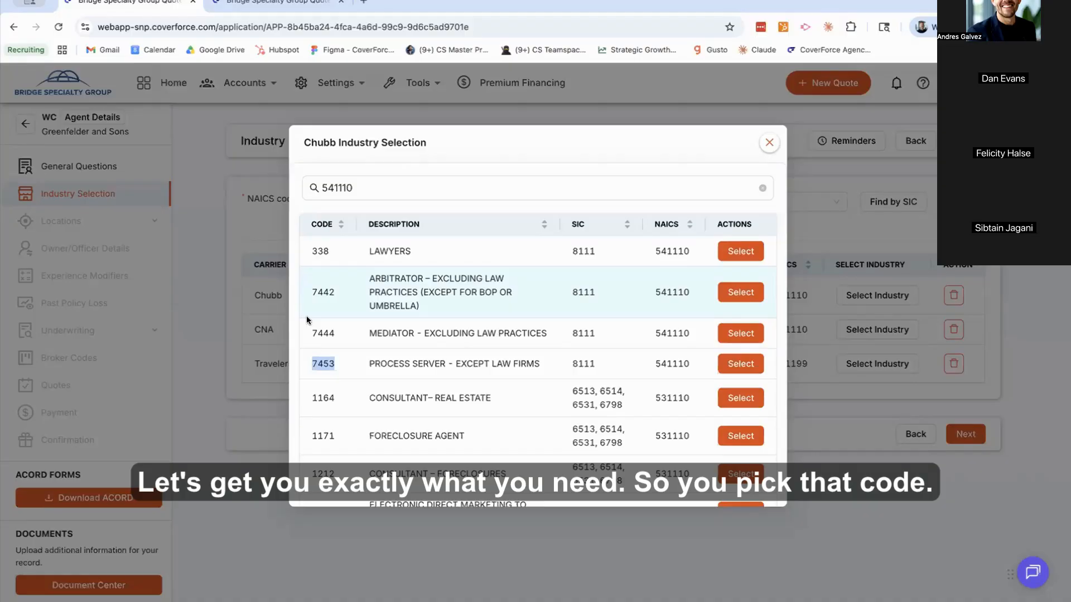
{"action": "left_click", "coordinate": [768, 143]}
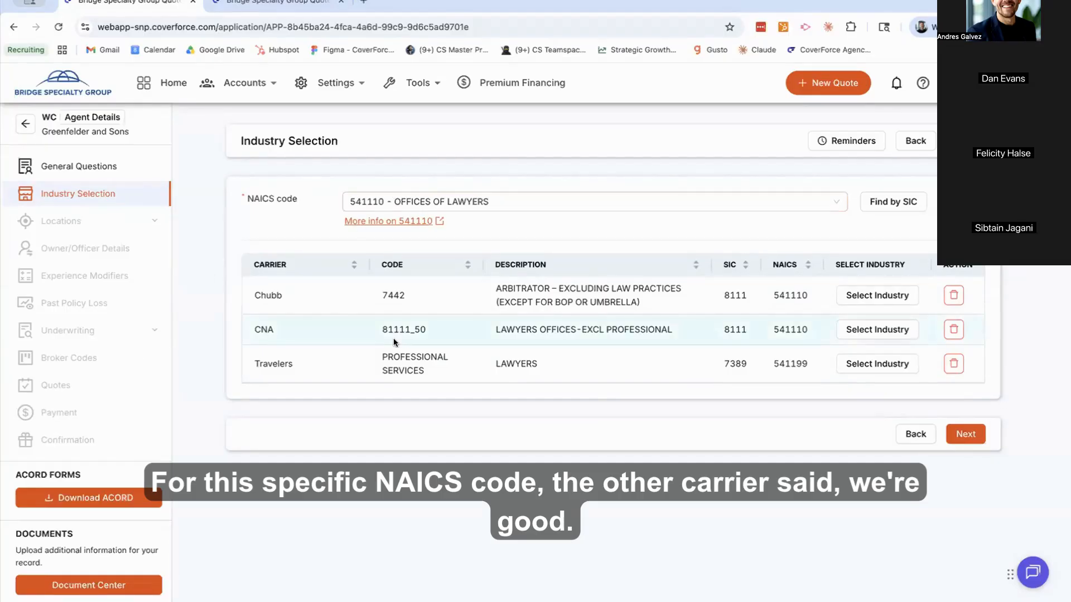
Advance to Location Details and review the Primary Address suggestions before dismissing them
{"action": "left_click", "coordinate": [975, 431]}
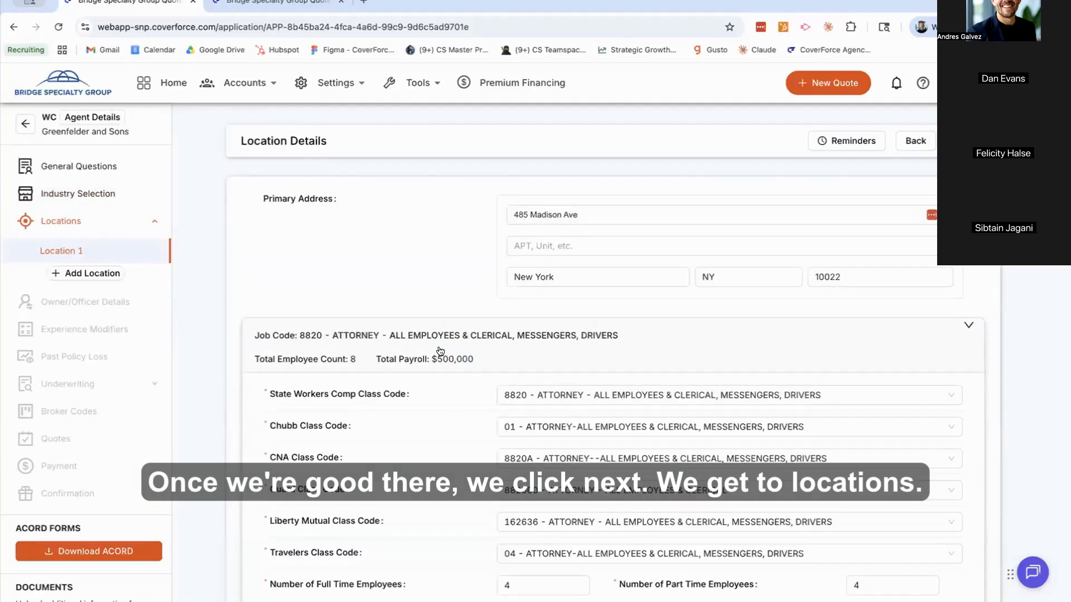
{"action": "left_click", "coordinate": [591, 208]}
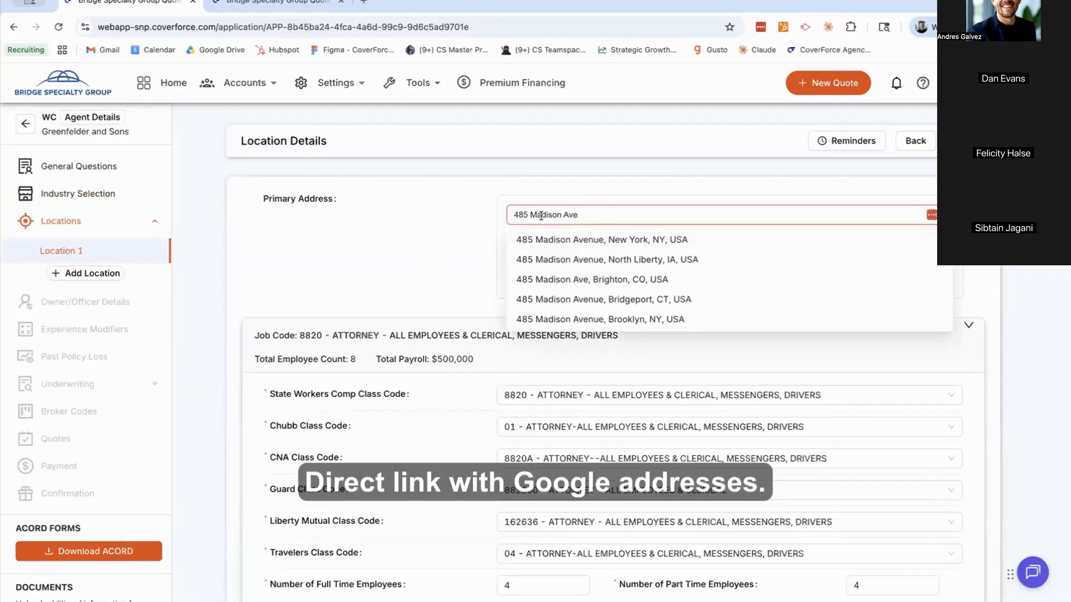
{"action": "left_click", "coordinate": [355, 230]}
{"action": "scroll", "coordinate": [400, 444], "scroll_direction": "down", "scroll_amount": 3}
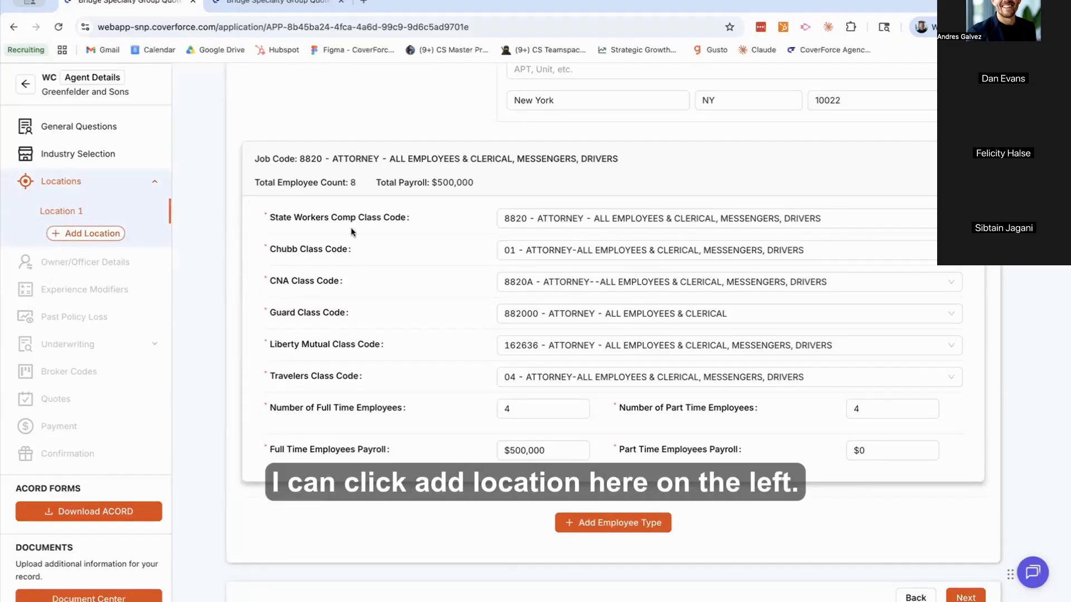
{"action": "scroll", "coordinate": [1029, 381], "scroll_direction": "up", "scroll_amount": 3}
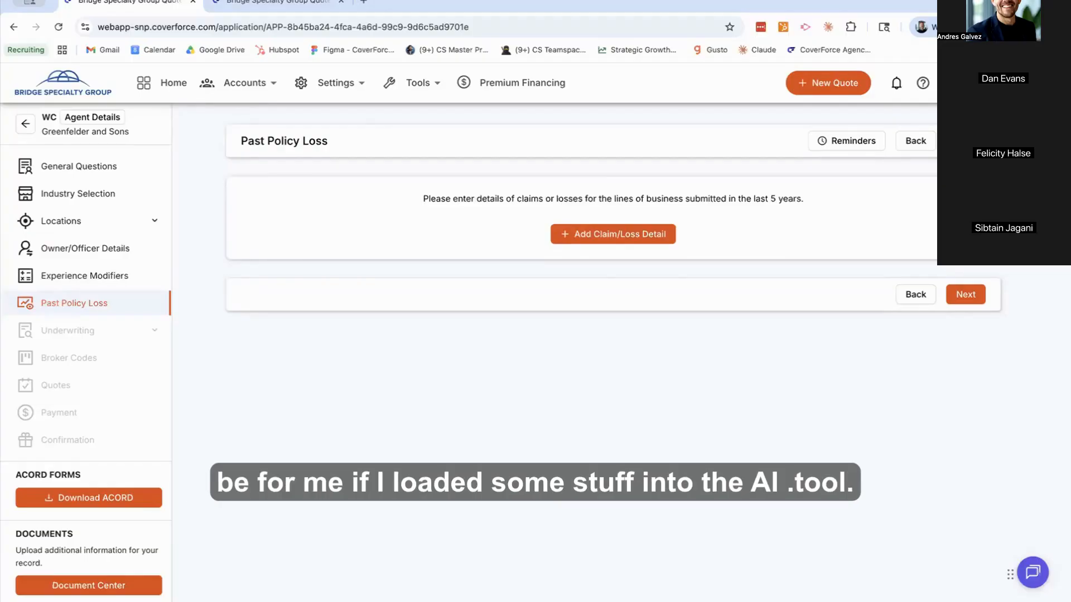
Move past Past Policy Loss to the pre-answered Common Underwriting Questions
{"action": "left_click", "coordinate": [965, 141]}
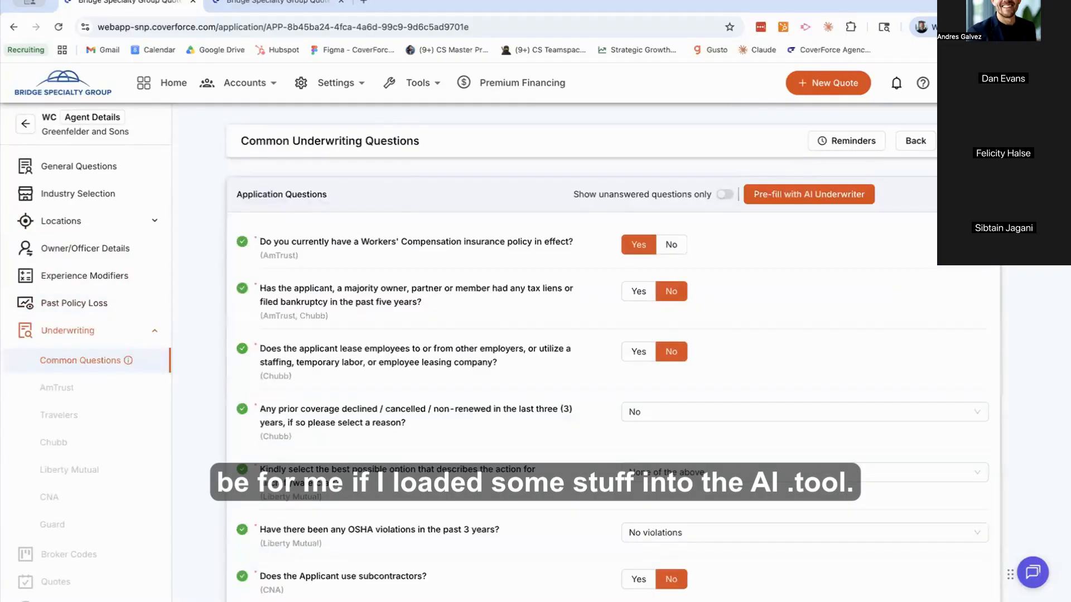
{"action": "scroll", "coordinate": [189, 339], "scroll_direction": "down", "scroll_amount": 1}
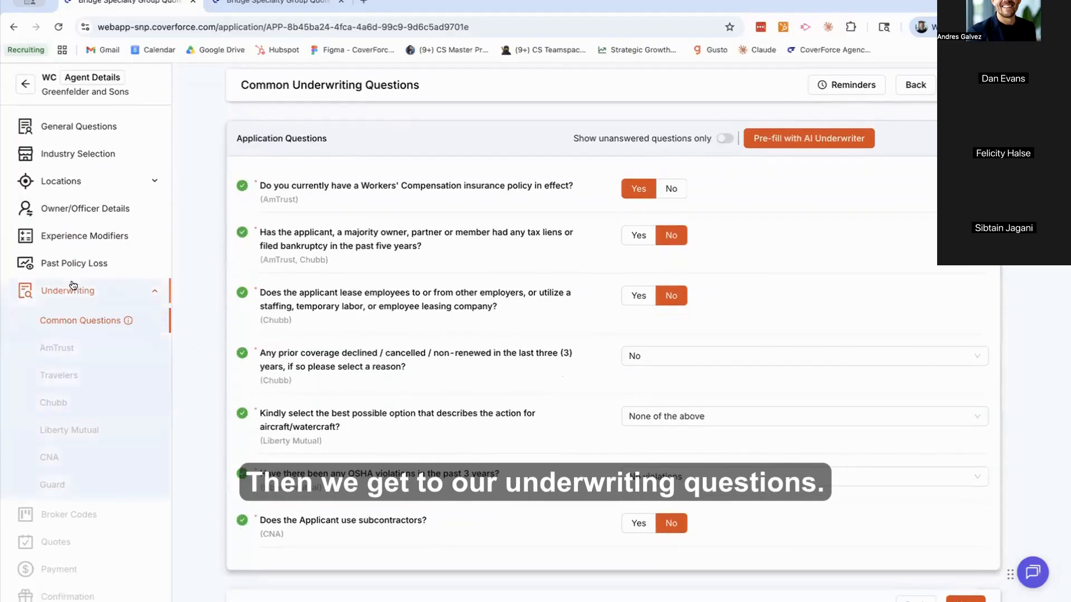
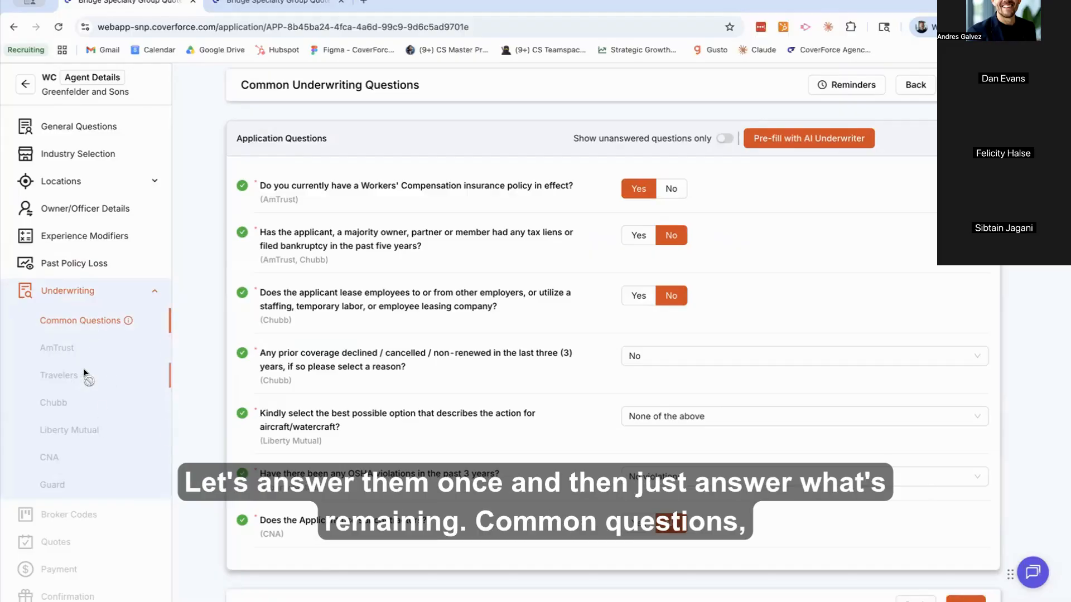
Review the pre-answered Common Underwriting Questions and advance to AmTrust's questions
{"action": "scroll", "coordinate": [487, 322], "scroll_direction": "down", "scroll_amount": 2}
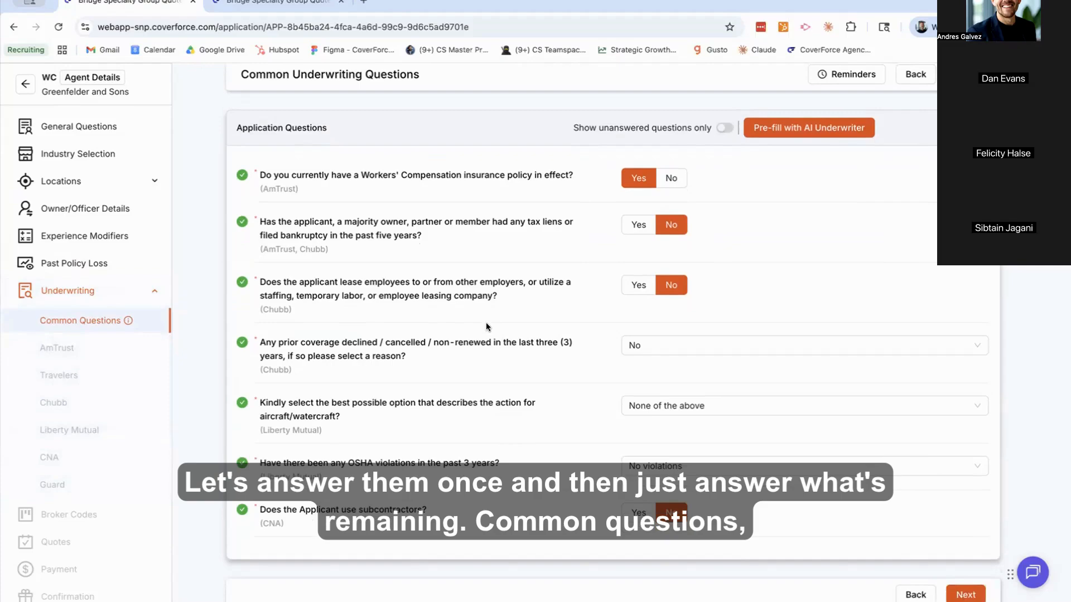
{"action": "scroll", "coordinate": [486, 323], "scroll_direction": "up", "scroll_amount": 3}
{"action": "scroll", "coordinate": [486, 324], "scroll_direction": "down", "scroll_amount": 1}
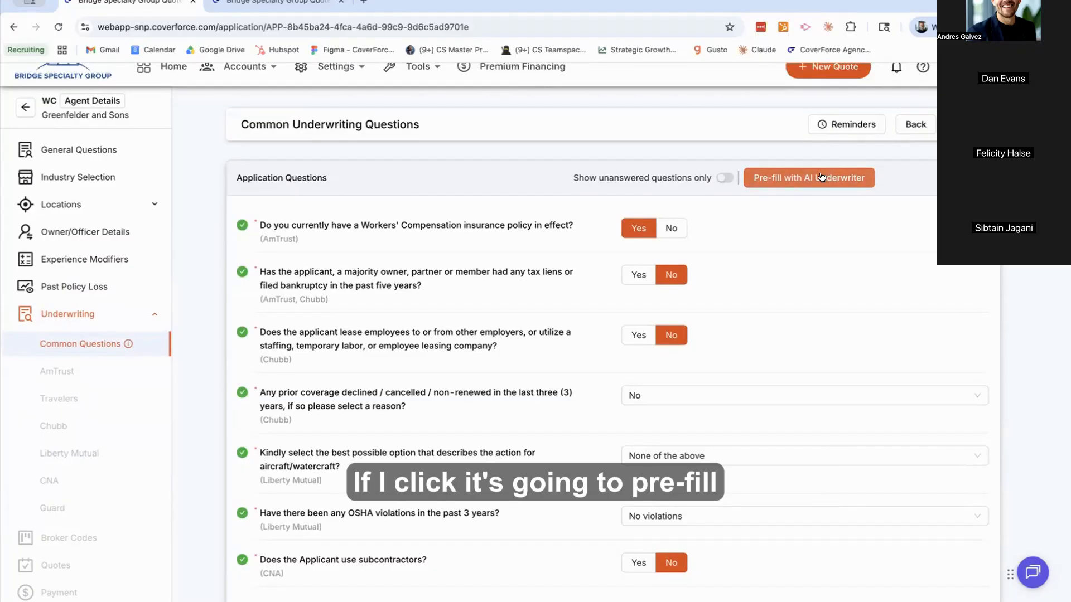
{"action": "scroll", "coordinate": [659, 384], "scroll_direction": "down", "scroll_amount": 2}
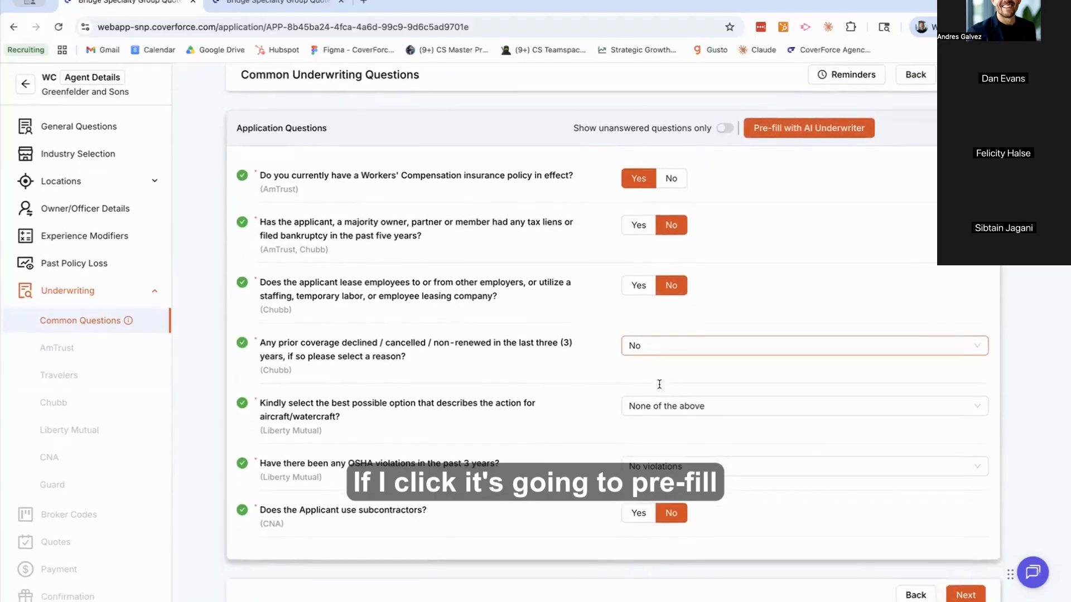
{"action": "scroll", "coordinate": [660, 384], "scroll_direction": "up", "scroll_amount": 3}
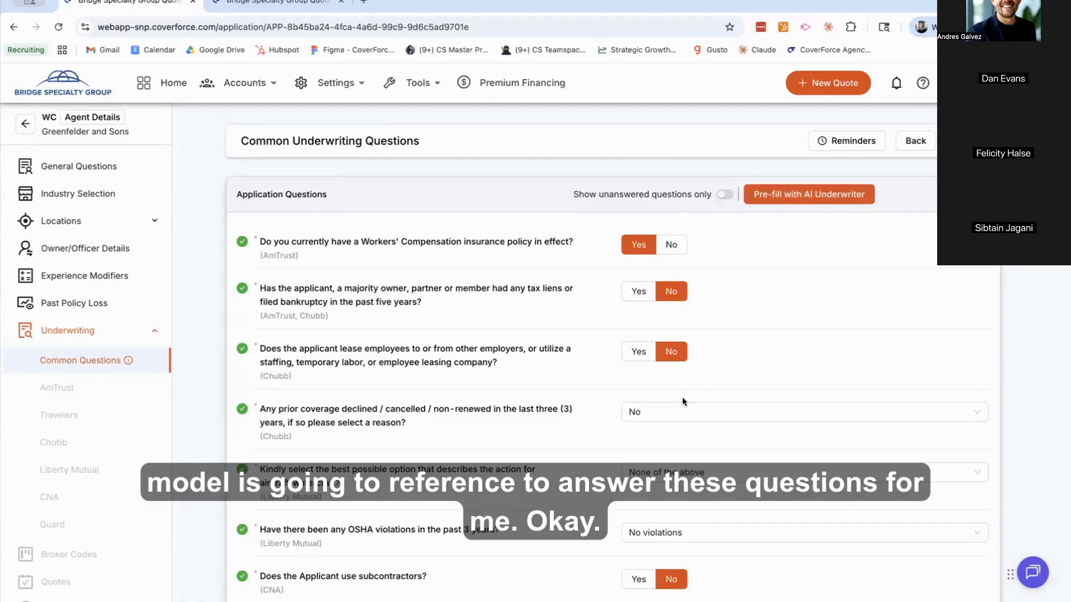
{"action": "scroll", "coordinate": [681, 395], "scroll_direction": "down", "scroll_amount": 3}
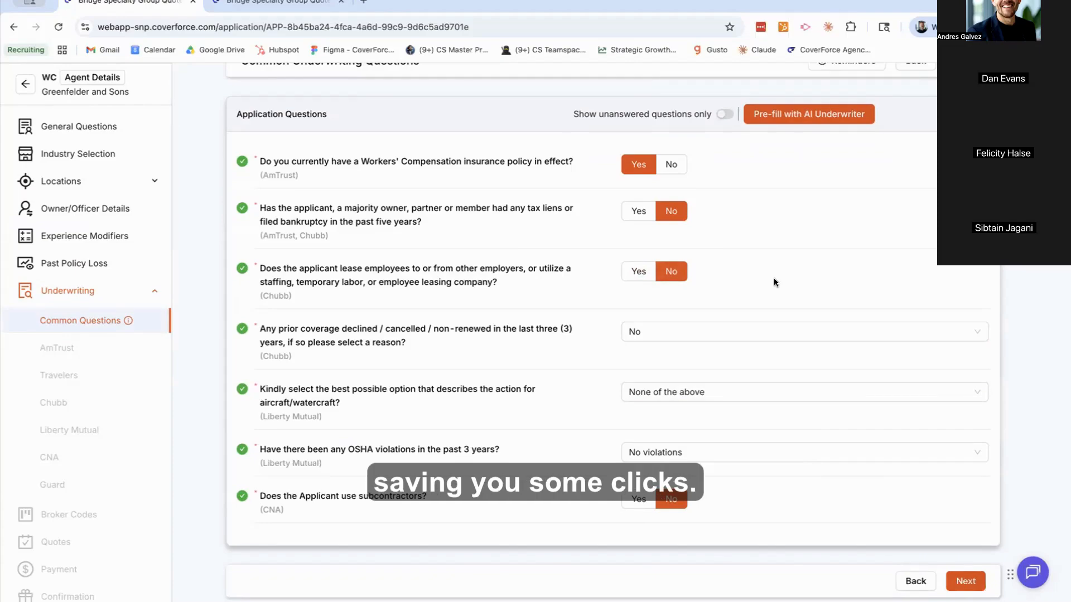
{"action": "left_click", "coordinate": [968, 580]}
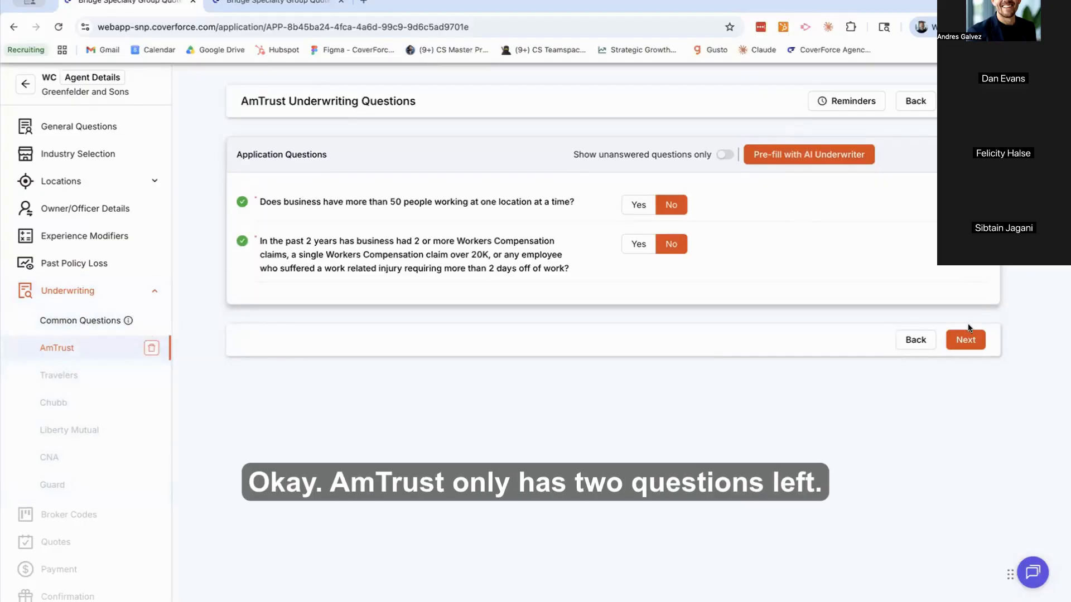
Pass through the Travelers, Chubb, Liberty Mutual, CNA and Guard questions to Broker Codes
{"action": "left_click", "coordinate": [963, 339]}
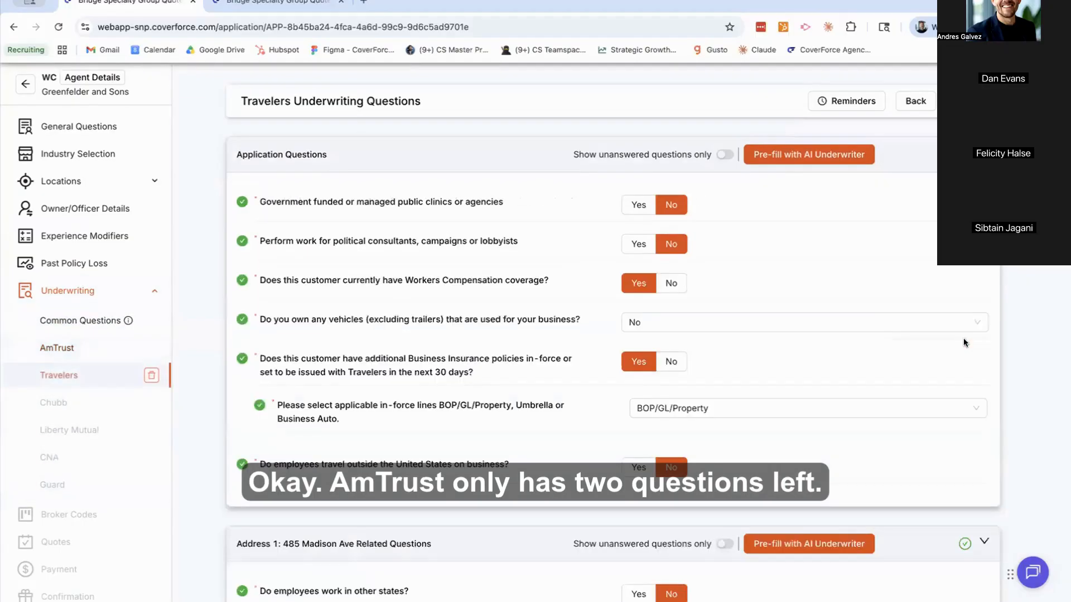
{"action": "left_click", "coordinate": [966, 101]}
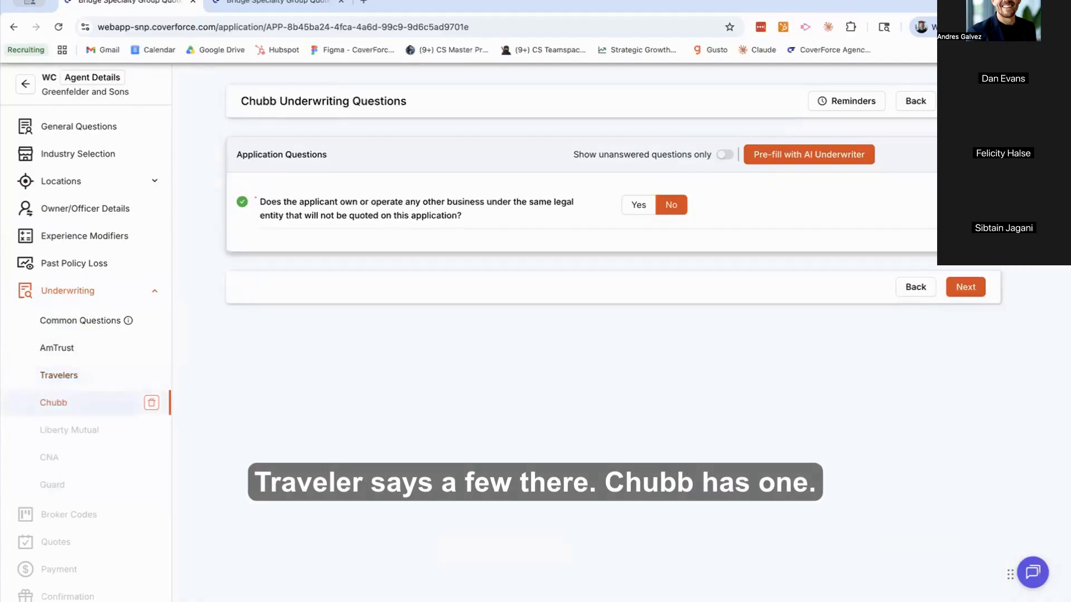
{"action": "left_click", "coordinate": [965, 101]}
{"action": "left_click", "coordinate": [966, 101]}
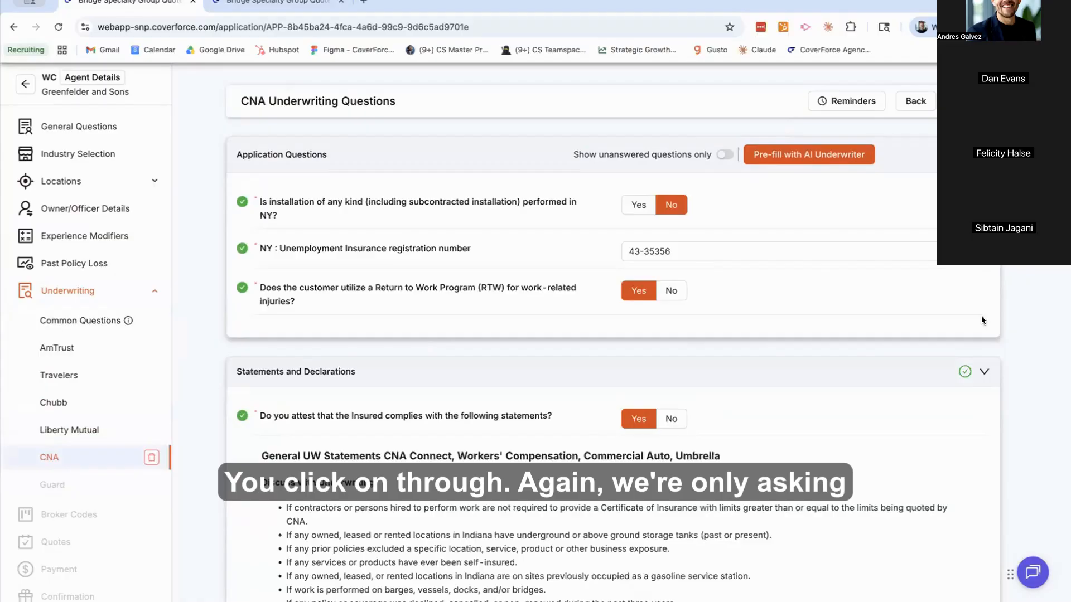
{"action": "scroll", "coordinate": [982, 319], "scroll_direction": "down", "scroll_amount": 5}
{"action": "scroll", "coordinate": [982, 373], "scroll_direction": "up", "scroll_amount": 7}
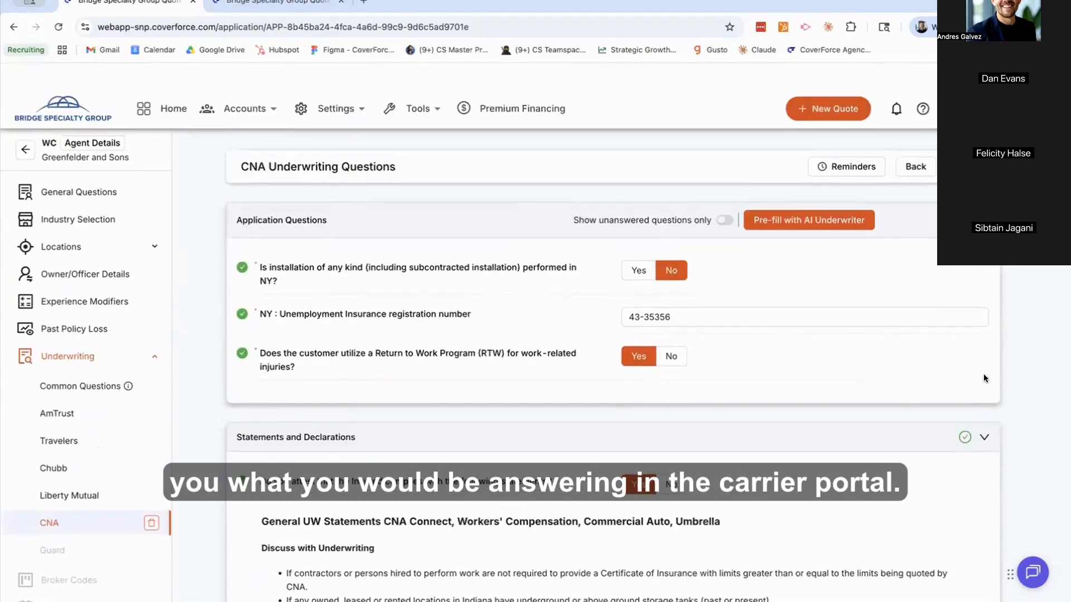
{"action": "left_click", "coordinate": [966, 141]}
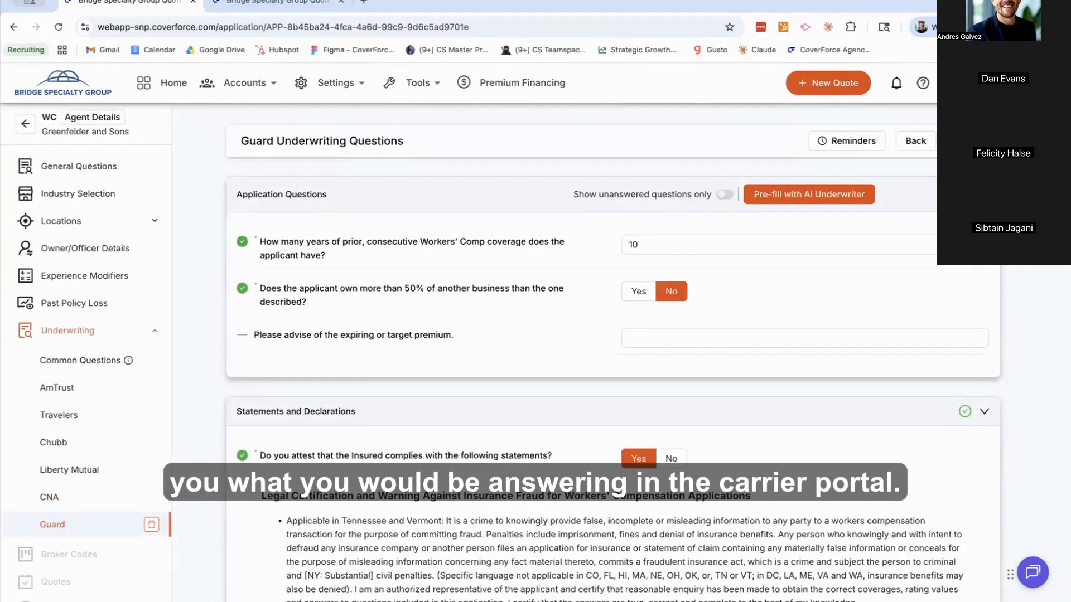
{"action": "scroll", "coordinate": [613, 353], "scroll_direction": "down", "scroll_amount": 3}
{"action": "scroll", "coordinate": [613, 352], "scroll_direction": "up", "scroll_amount": 4}
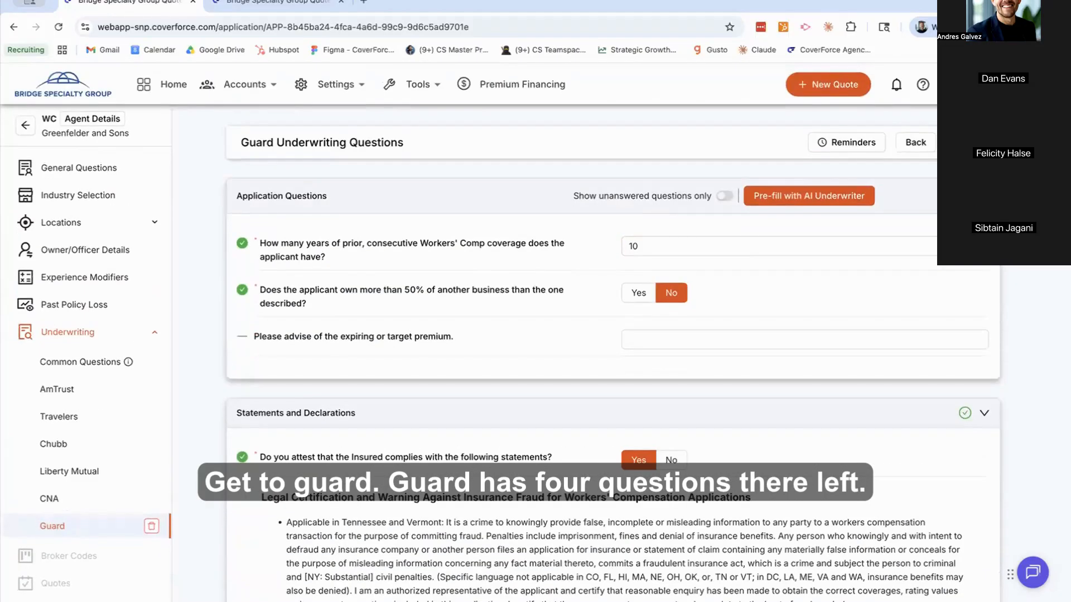
{"action": "left_click", "coordinate": [967, 141]}
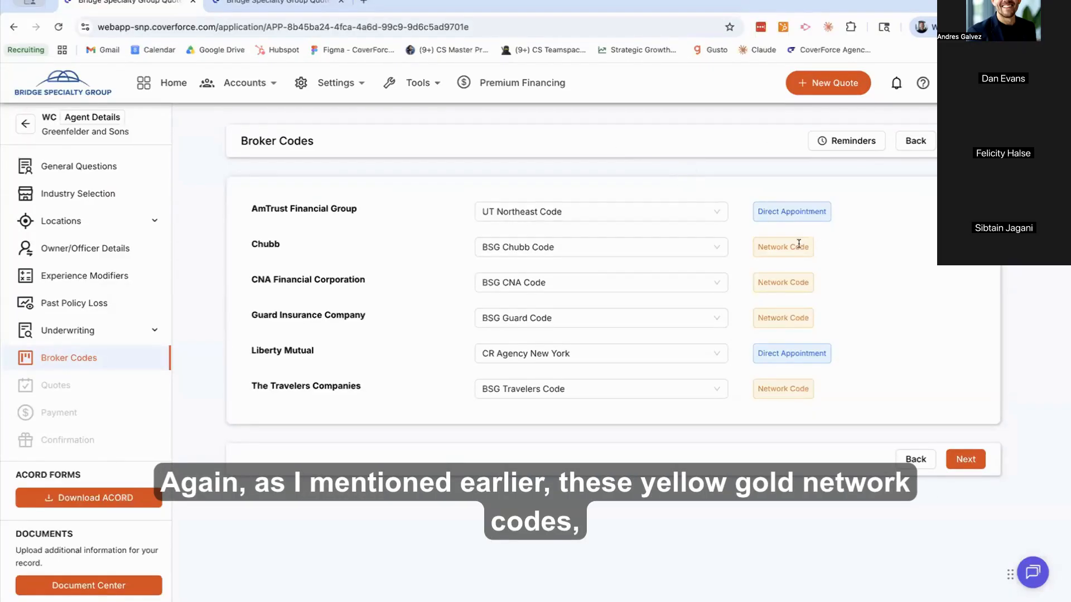
{"action": "left_click_drag", "start_coordinate": [805, 245], "coordinate": [748, 242]}
{"action": "left_click_drag", "start_coordinate": [760, 279], "coordinate": [755, 313]}
{"action": "left_click", "coordinate": [821, 282]}
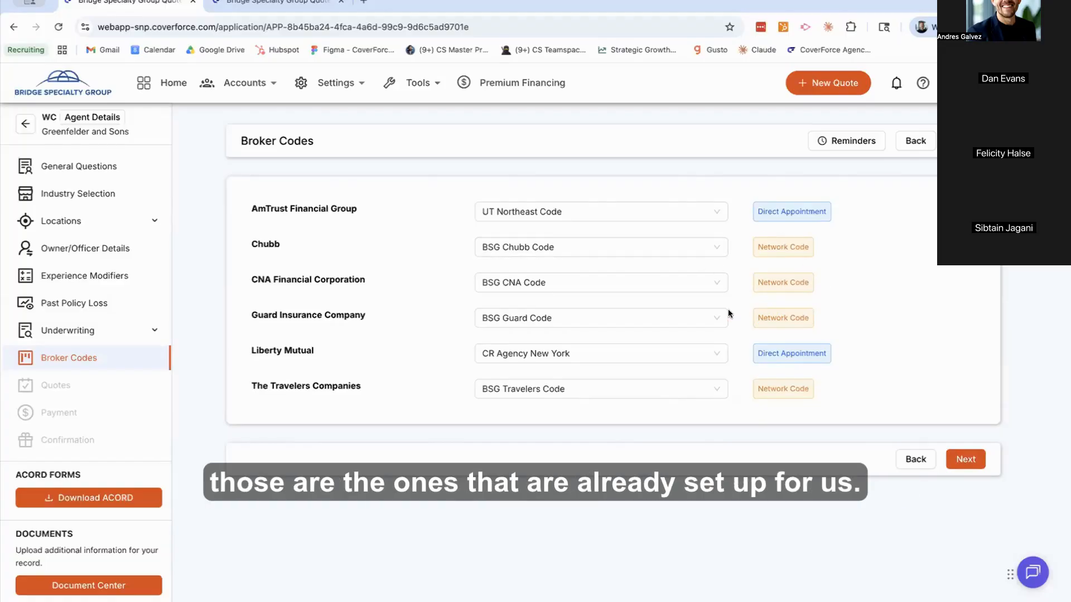
{"action": "left_click_drag", "start_coordinate": [758, 212], "coordinate": [840, 212]}
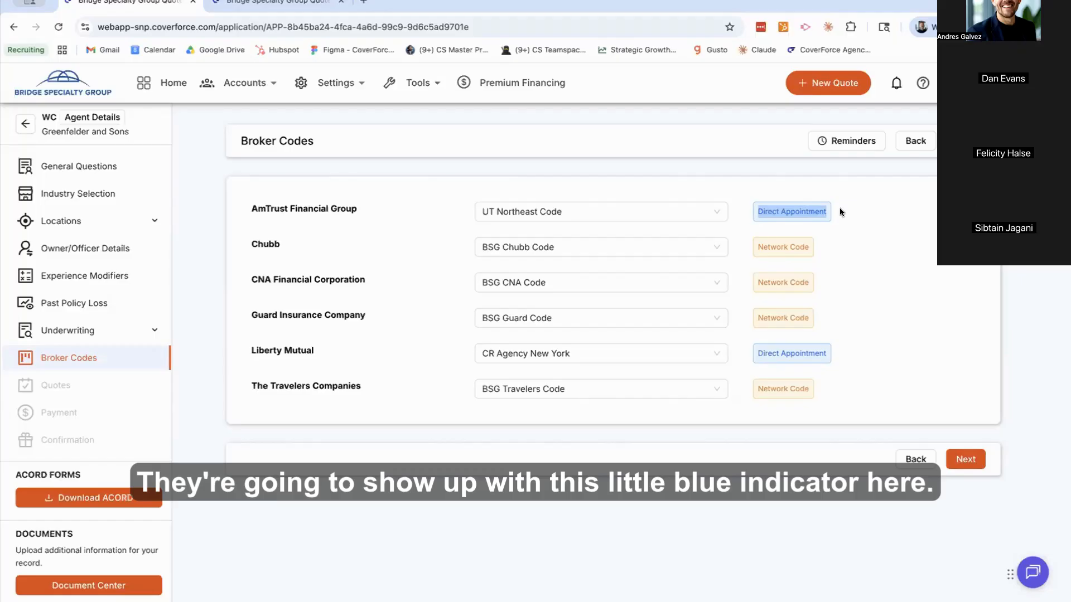
{"action": "left_click", "coordinate": [716, 204]}
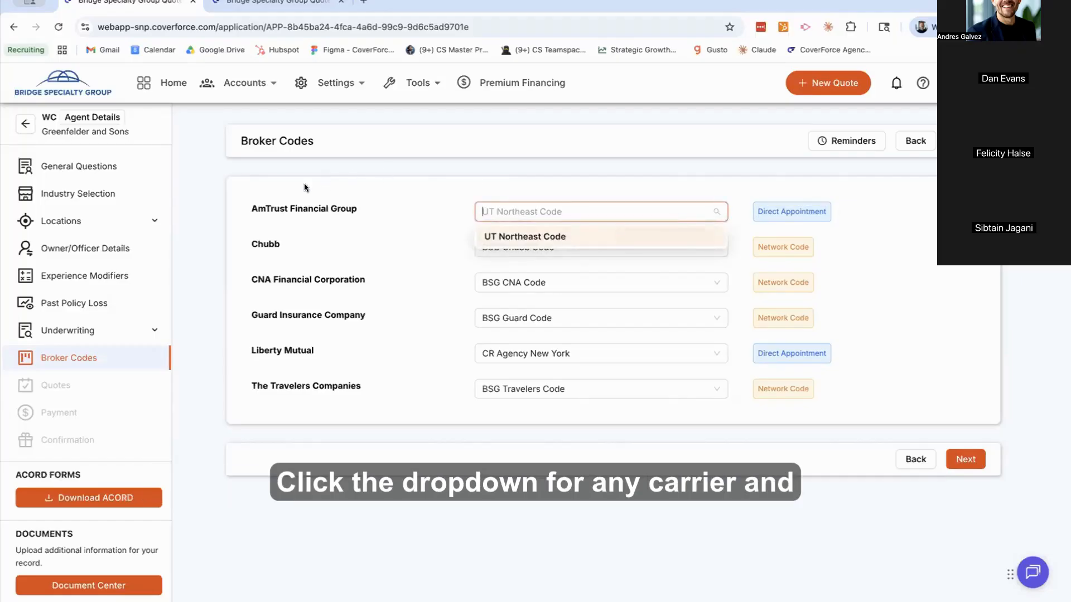
{"action": "left_click", "coordinate": [826, 263]}
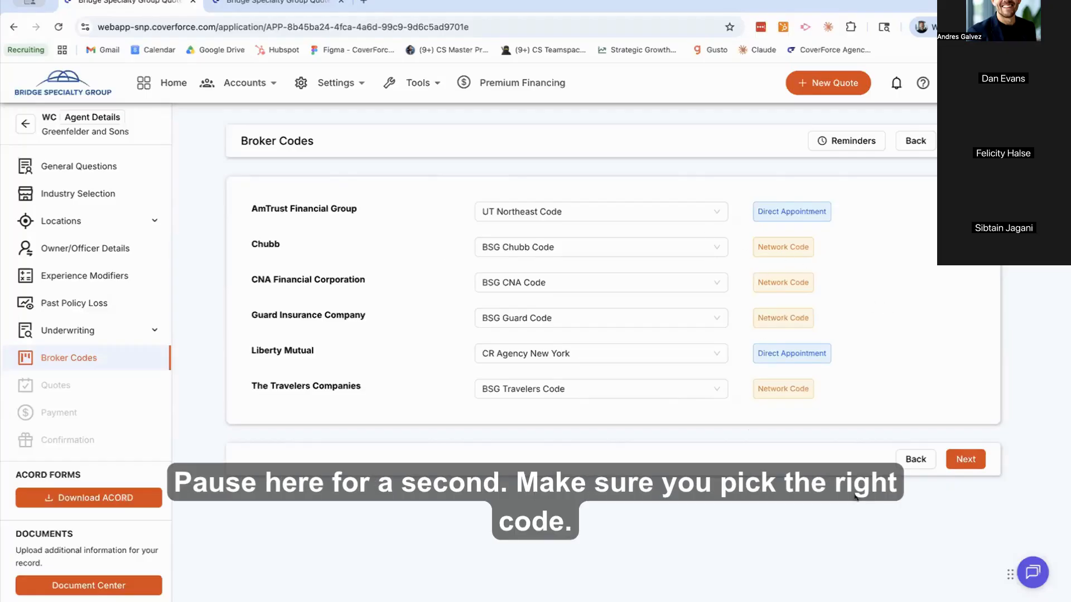
Open the quotes screen and highlight AmTrust's AM Best A- rating
{"action": "left_click", "coordinate": [953, 459]}
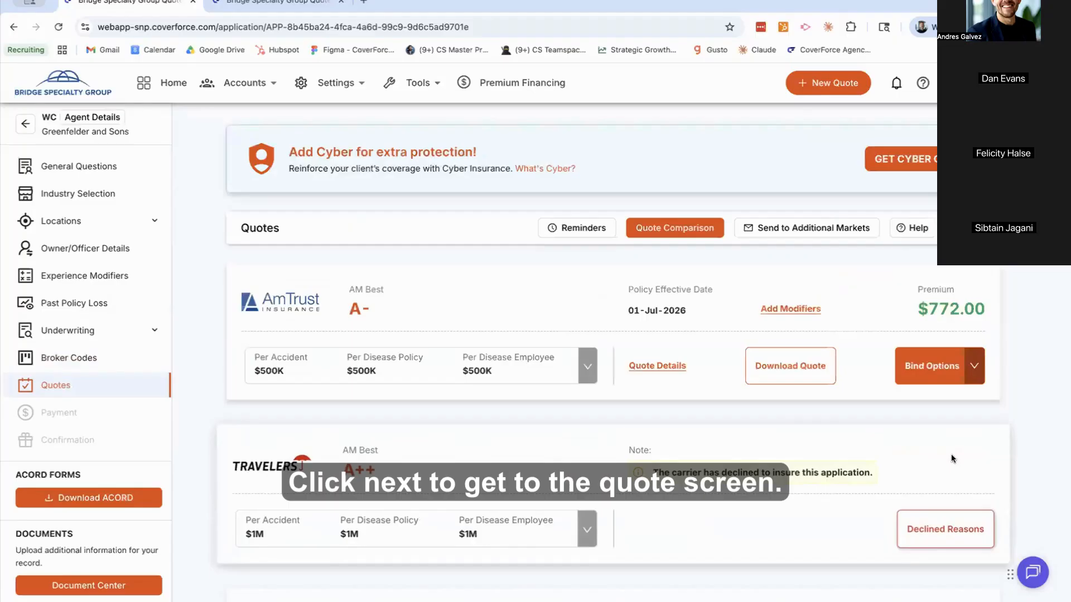
{"action": "scroll", "coordinate": [1005, 274], "scroll_direction": "down", "scroll_amount": 2}
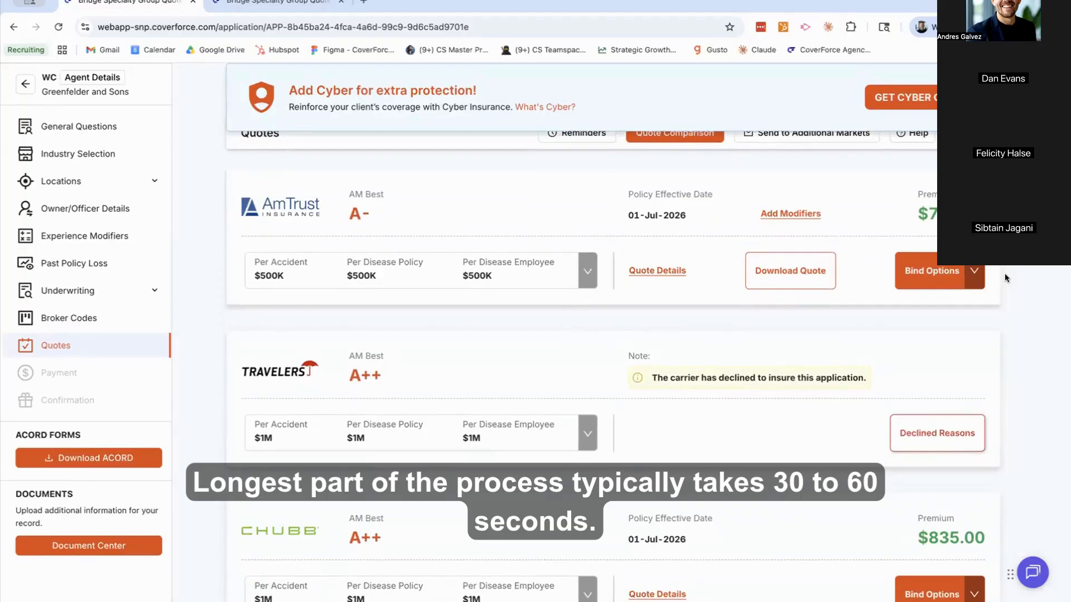
{"action": "scroll", "coordinate": [1005, 273], "scroll_direction": "up", "scroll_amount": 1}
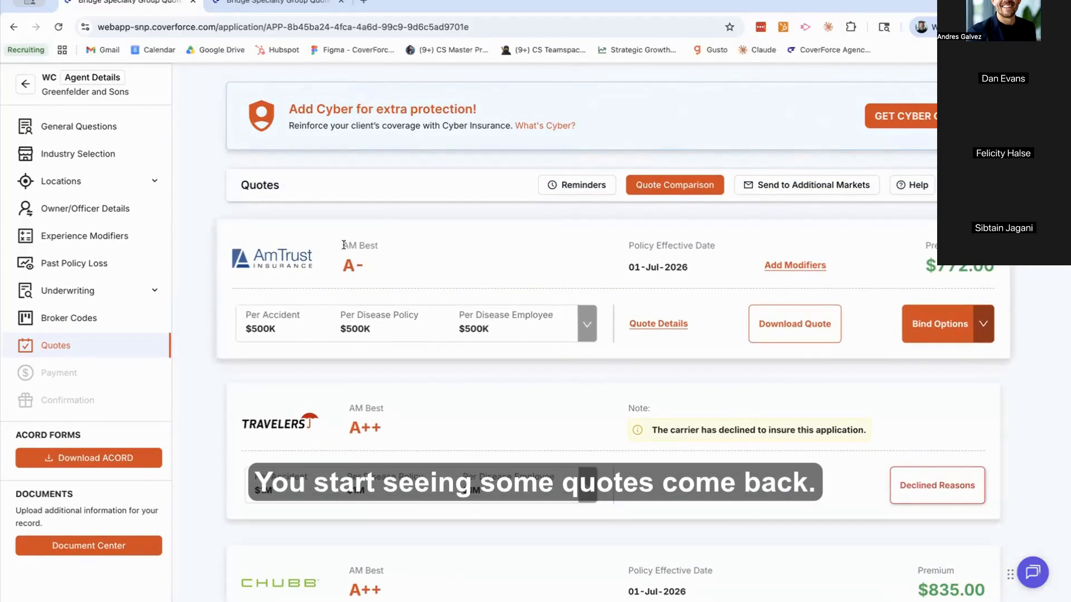
{"action": "left_click_drag", "start_coordinate": [342, 243], "coordinate": [372, 265]}
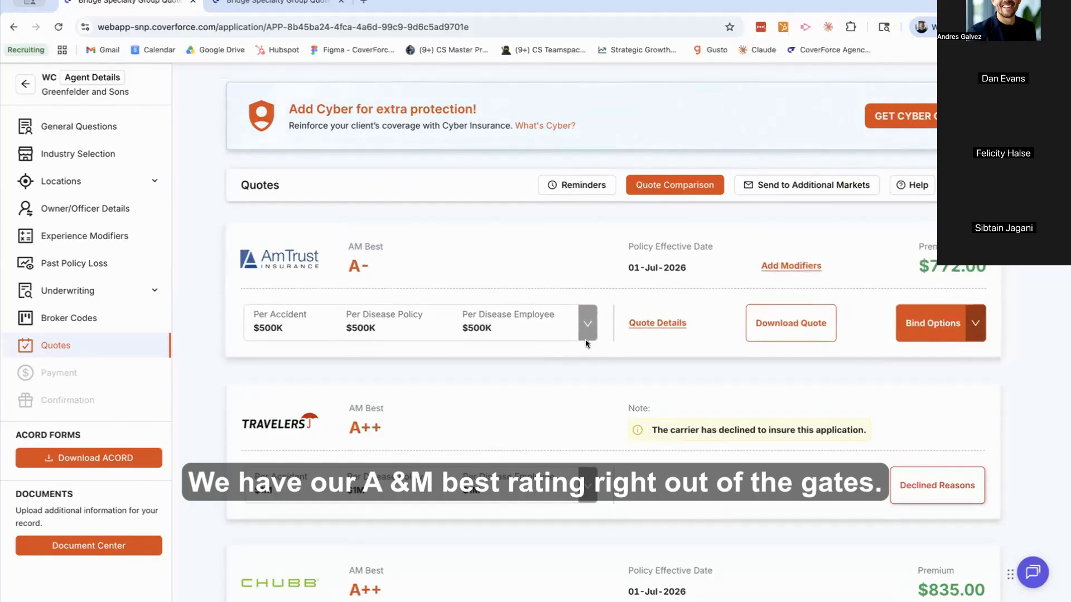
Compare the AmTrust and Chubb coverage limit options, keeping AmTrust at $500K
{"action": "left_click", "coordinate": [587, 324]}
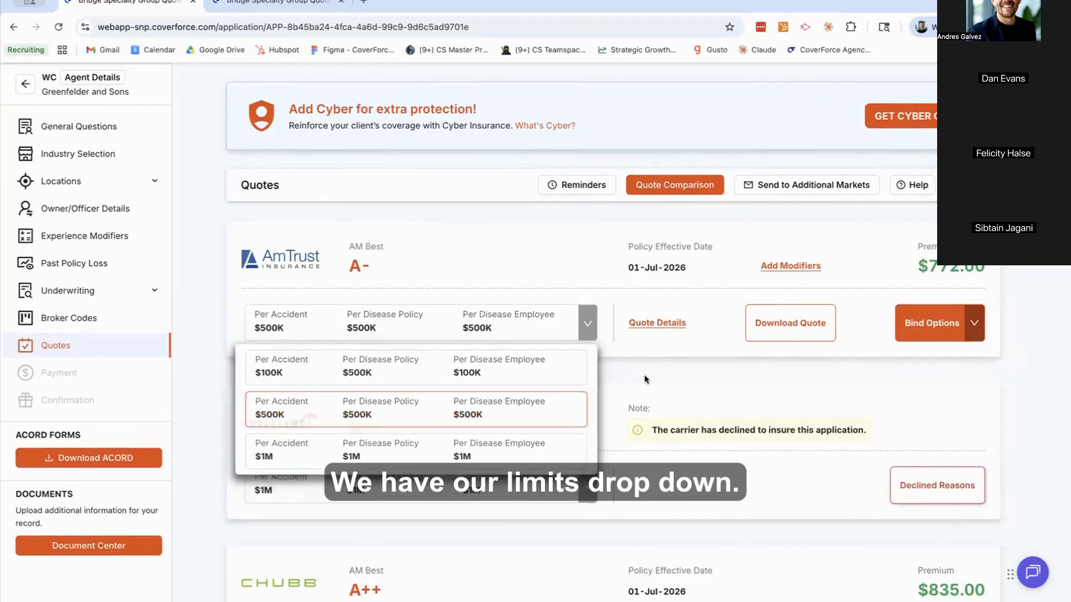
{"action": "scroll", "coordinate": [644, 375], "scroll_direction": "down", "scroll_amount": 3}
{"action": "left_click", "coordinate": [587, 448]}
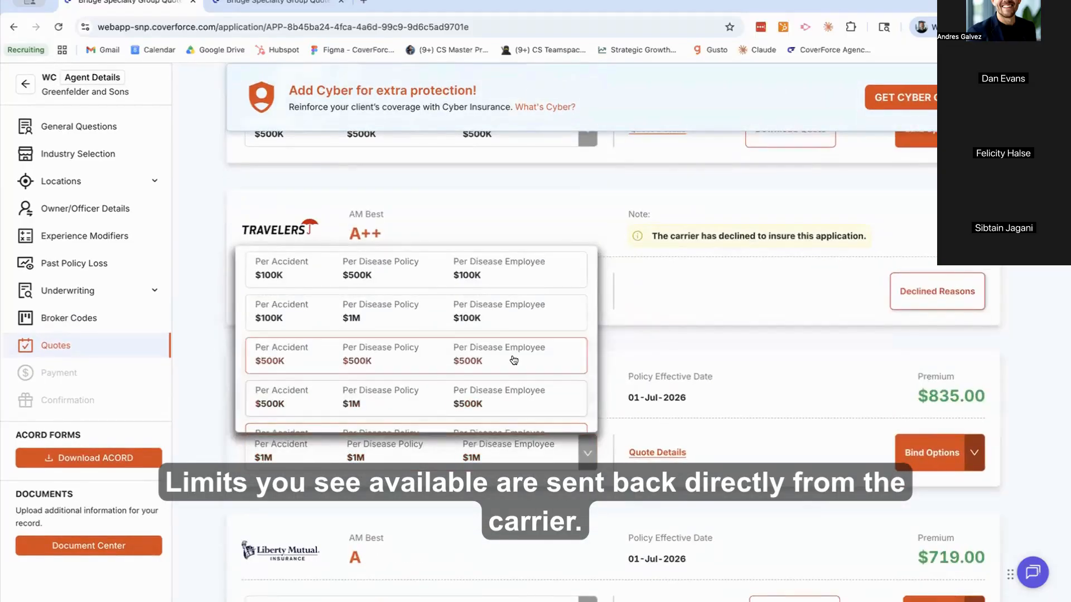
{"action": "scroll", "coordinate": [513, 361], "scroll_direction": "down", "scroll_amount": 2}
{"action": "scroll", "coordinate": [514, 360], "scroll_direction": "up", "scroll_amount": 2}
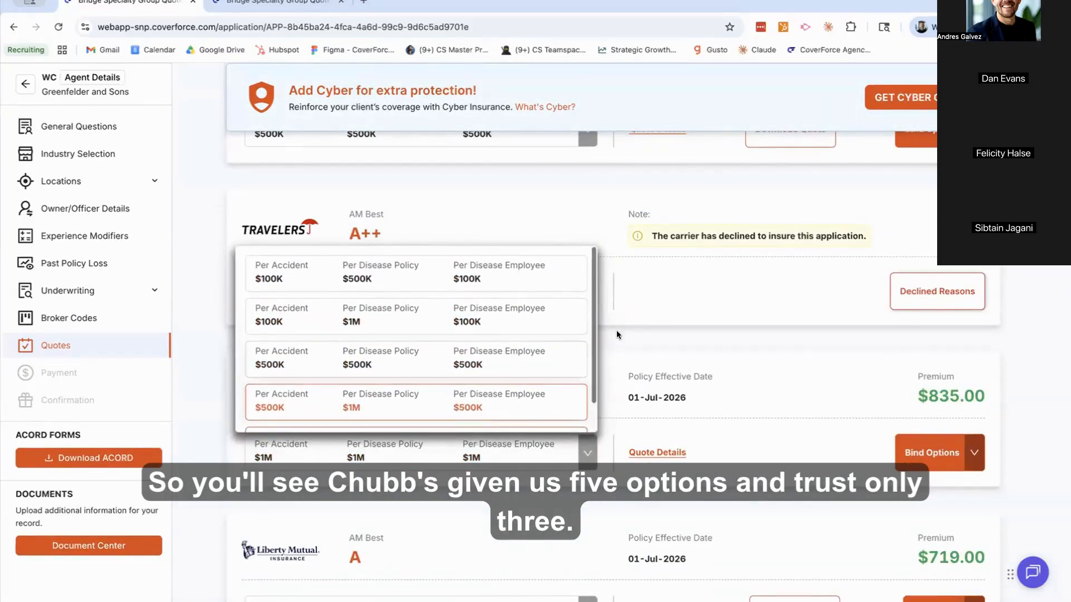
{"action": "scroll", "coordinate": [594, 272], "scroll_direction": "up", "scroll_amount": 3}
{"action": "left_click", "coordinate": [587, 263]}
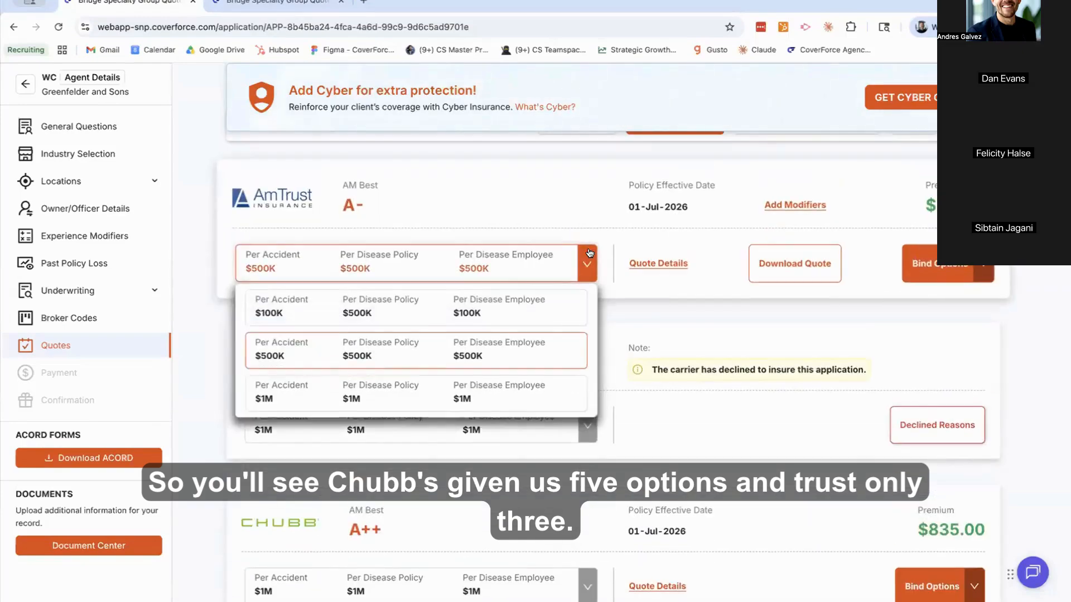
{"action": "left_click", "coordinate": [665, 312]}
Highlight Chubb's policy effective date label, then clear the selection and return to the top
{"action": "scroll", "coordinate": [580, 461], "scroll_direction": "down", "scroll_amount": 2}
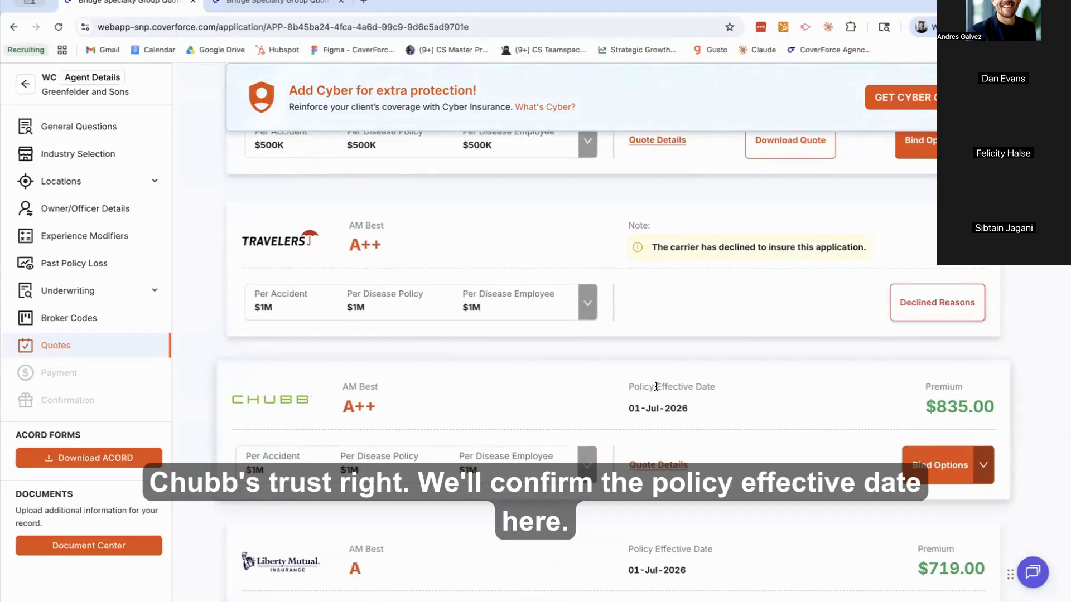
{"action": "left_click_drag", "start_coordinate": [650, 383], "coordinate": [695, 385]}
{"action": "left_click", "coordinate": [1049, 271]}
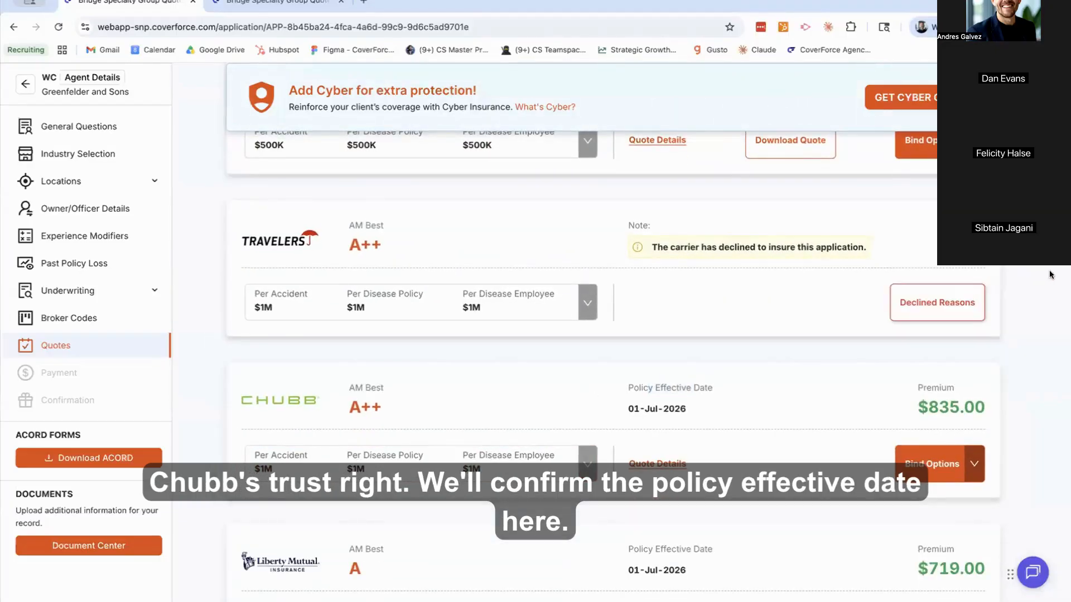
{"action": "scroll", "coordinate": [1049, 270], "scroll_direction": "up", "scroll_amount": 3}
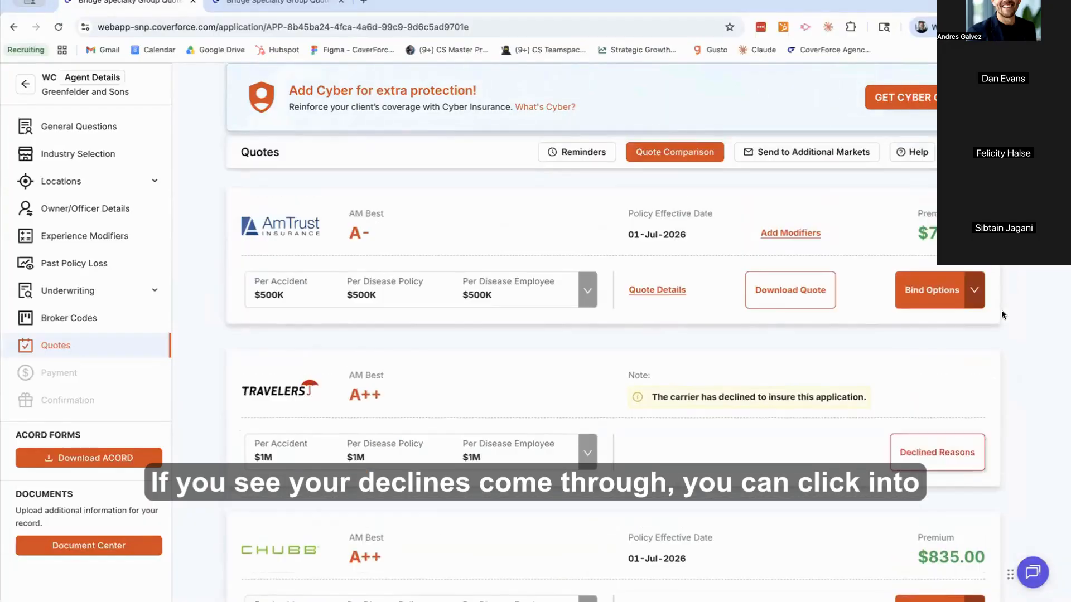
{"action": "left_click", "coordinate": [929, 456]}
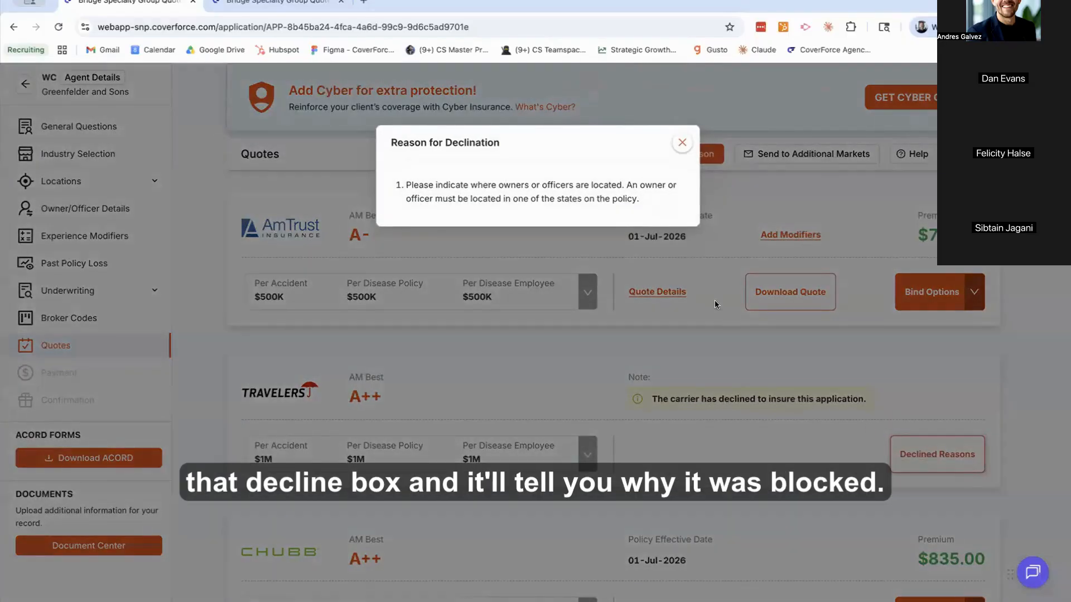
{"action": "left_click_drag", "start_coordinate": [404, 184], "coordinate": [589, 186]}
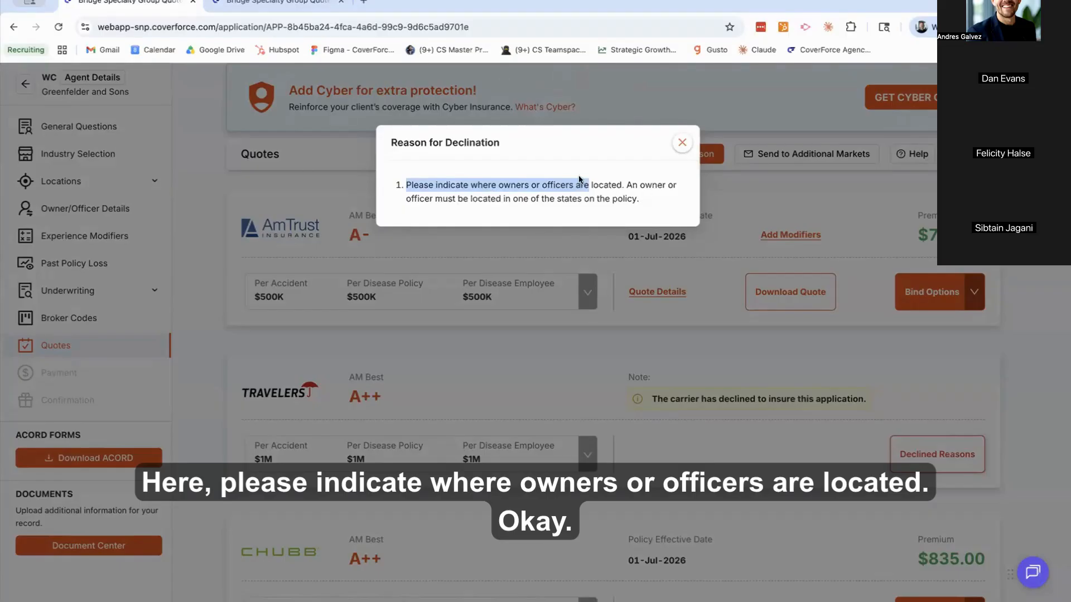
{"action": "left_click", "coordinate": [611, 194]}
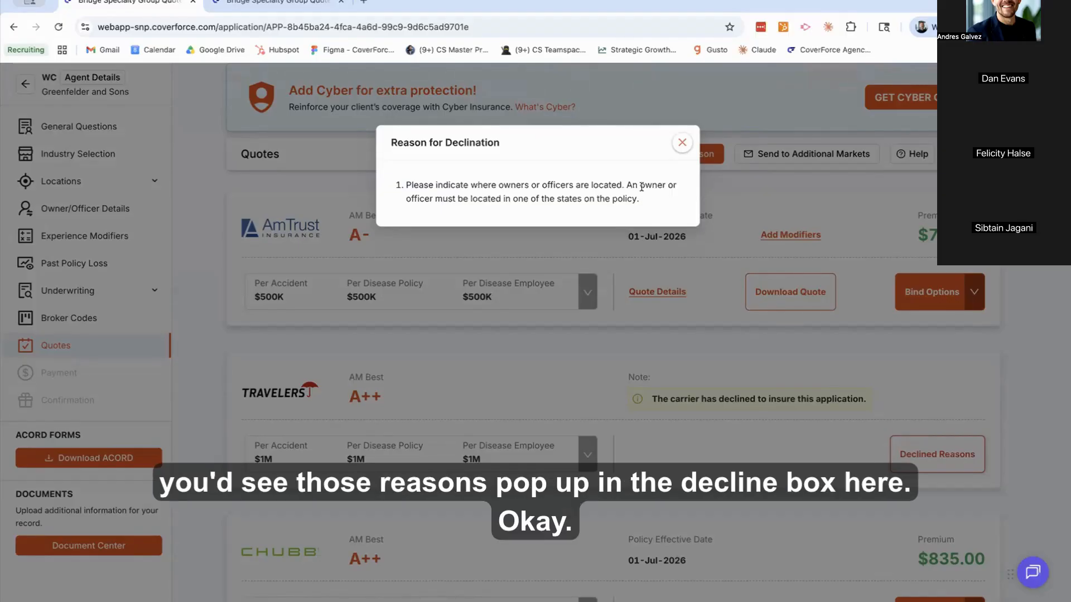
{"action": "left_click_drag", "start_coordinate": [641, 199], "coordinate": [406, 178]}
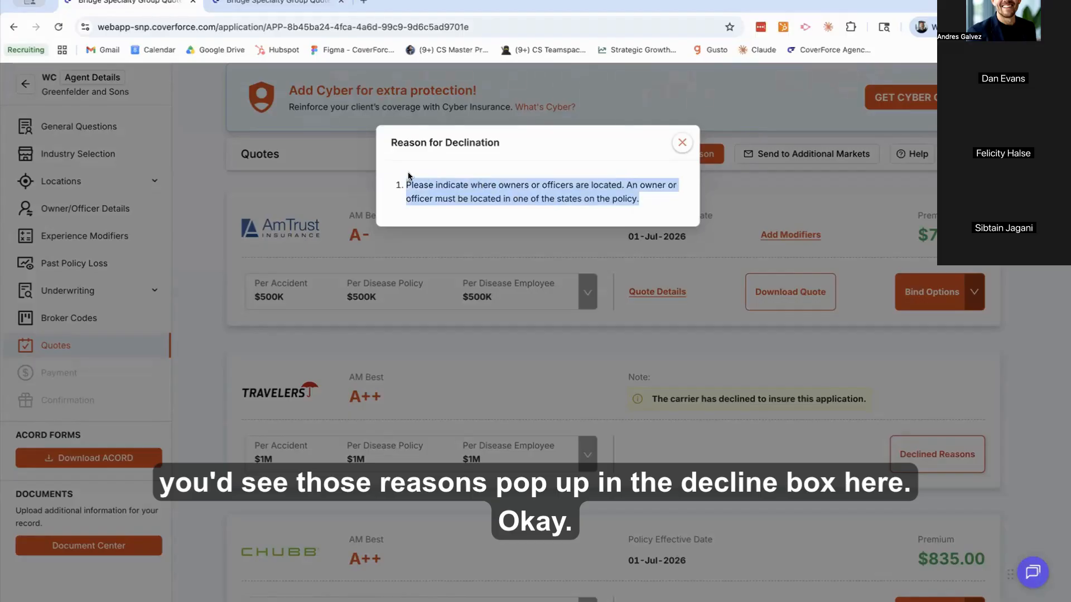
{"action": "left_click", "coordinate": [596, 216]}
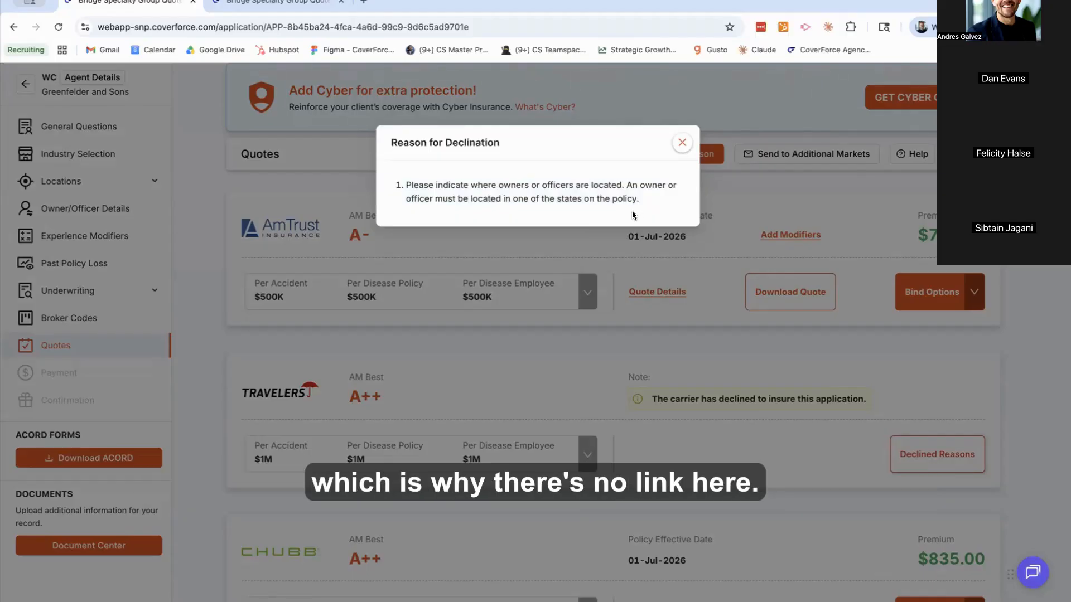
{"action": "left_click", "coordinate": [682, 144]}
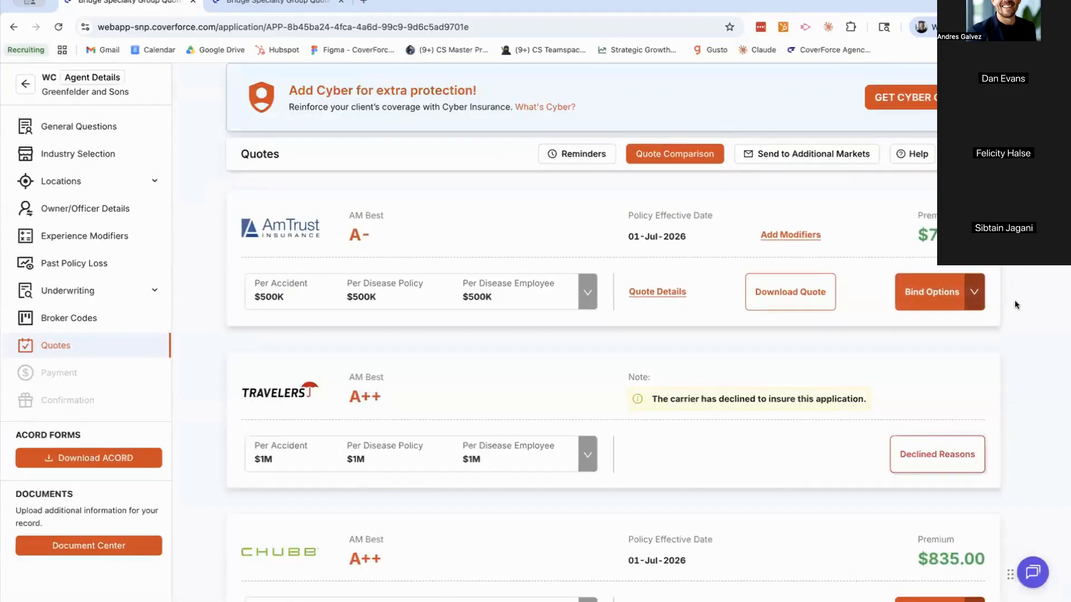
Open the Bind Options menu on the $835.00 Chubb quote card
{"action": "scroll", "coordinate": [1019, 305], "scroll_direction": "down", "scroll_amount": 3}
{"action": "scroll", "coordinate": [1020, 306], "scroll_direction": "down", "scroll_amount": 6}
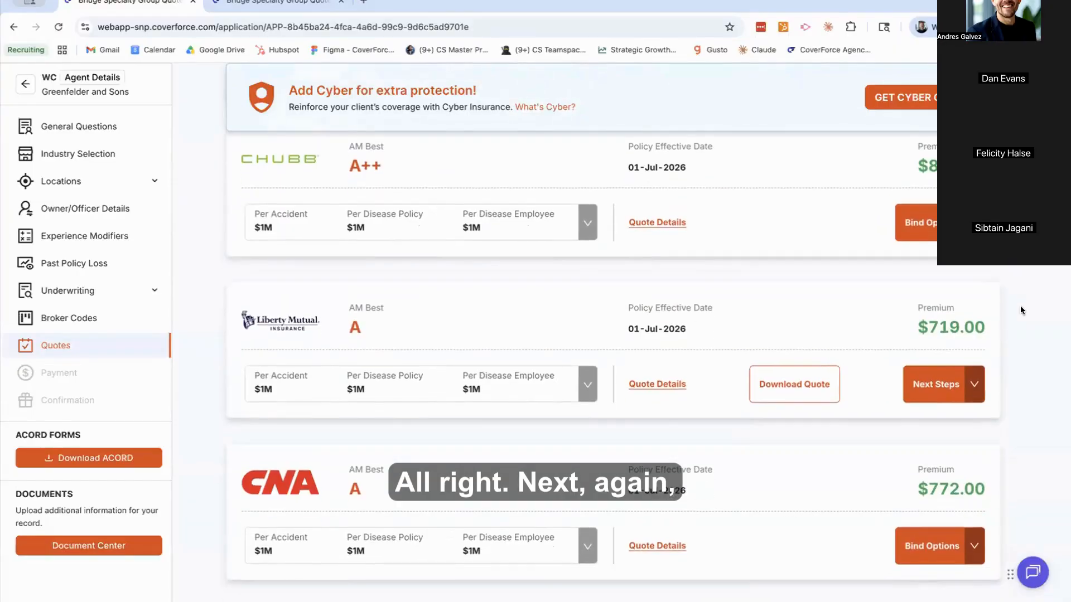
{"action": "scroll", "coordinate": [1019, 305], "scroll_direction": "up", "scroll_amount": 5}
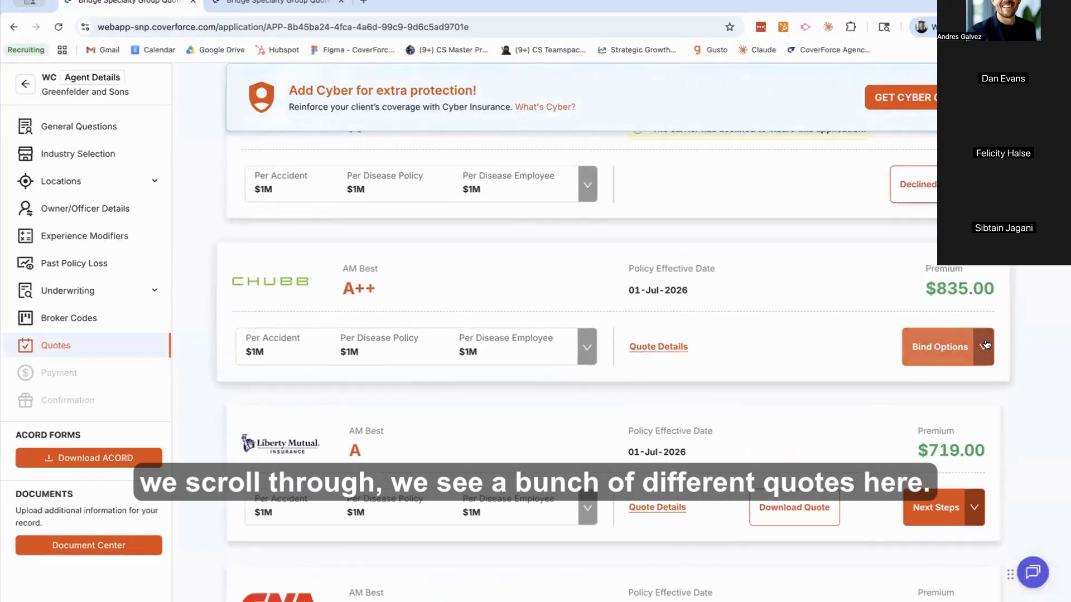
{"action": "left_click", "coordinate": [985, 344]}
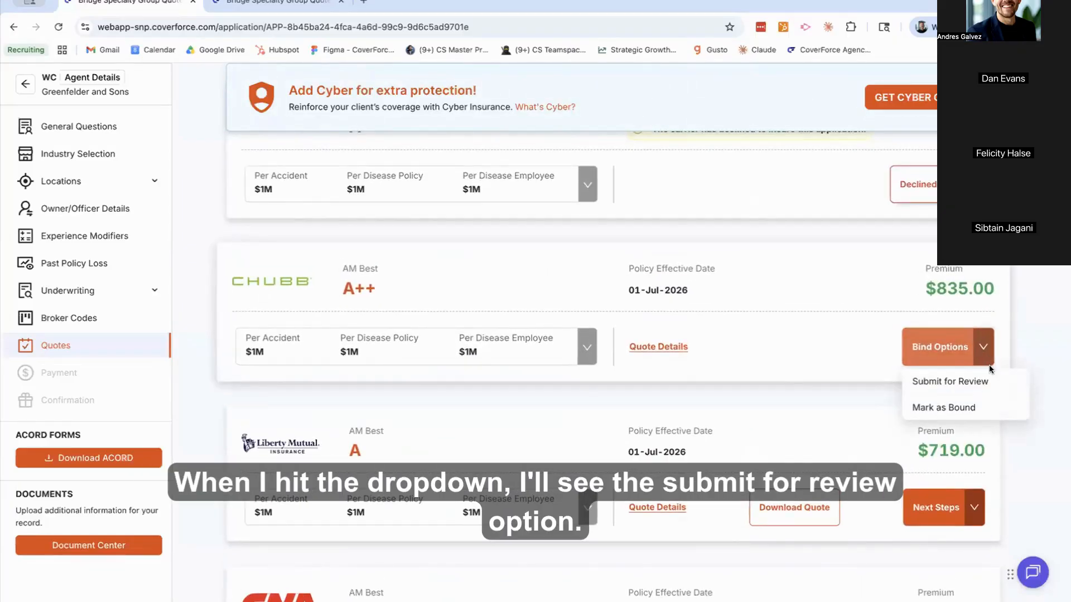
Choose Submit for Review for the Chubb quote
{"action": "left_click", "coordinate": [953, 382]}
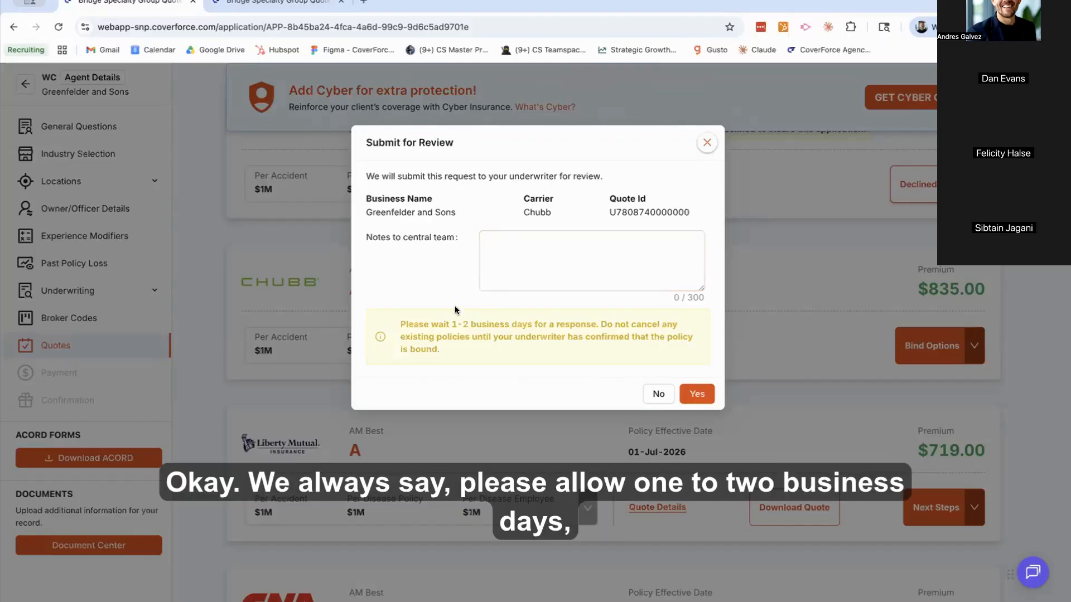
Write a sample note to the central team asking to add an endorsement
{"action": "left_click", "coordinate": [535, 260]}
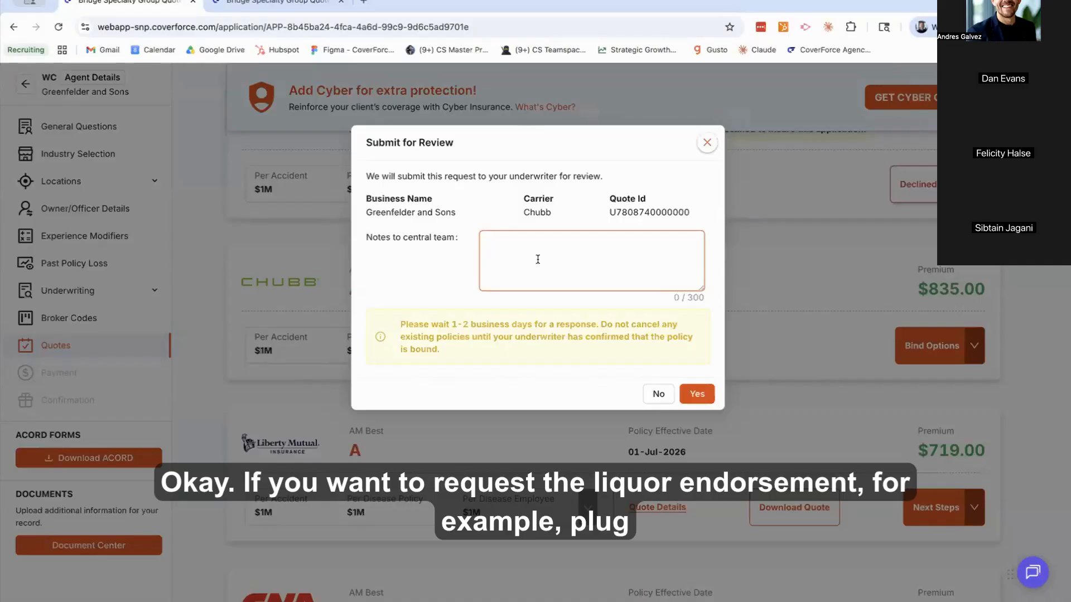
{"action": "type", "text": "Hey ca"}
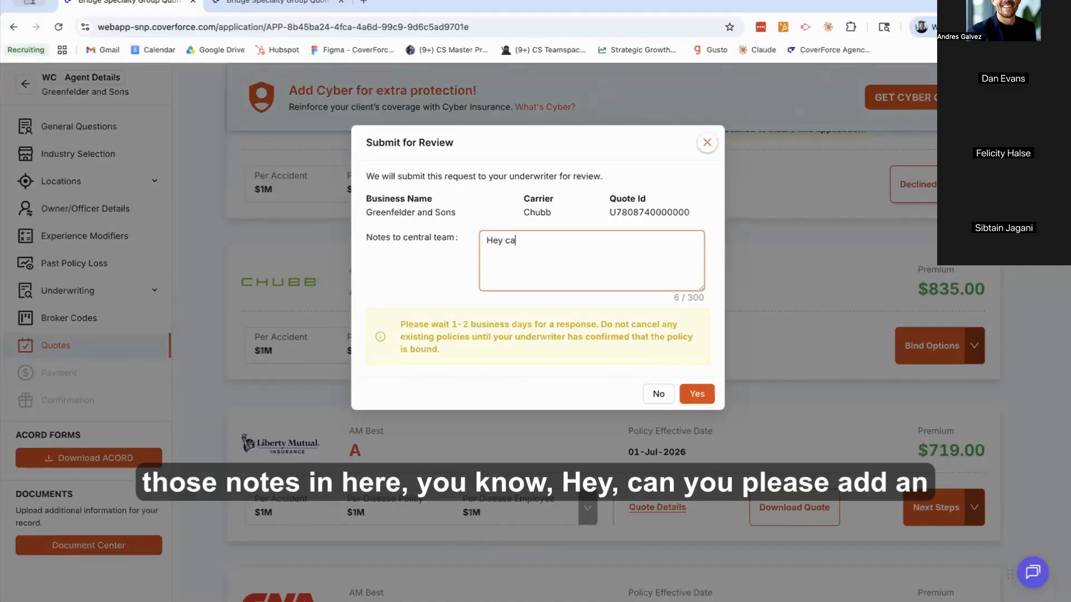
{"action": "type", "text": "n you please add an endorsemen"}
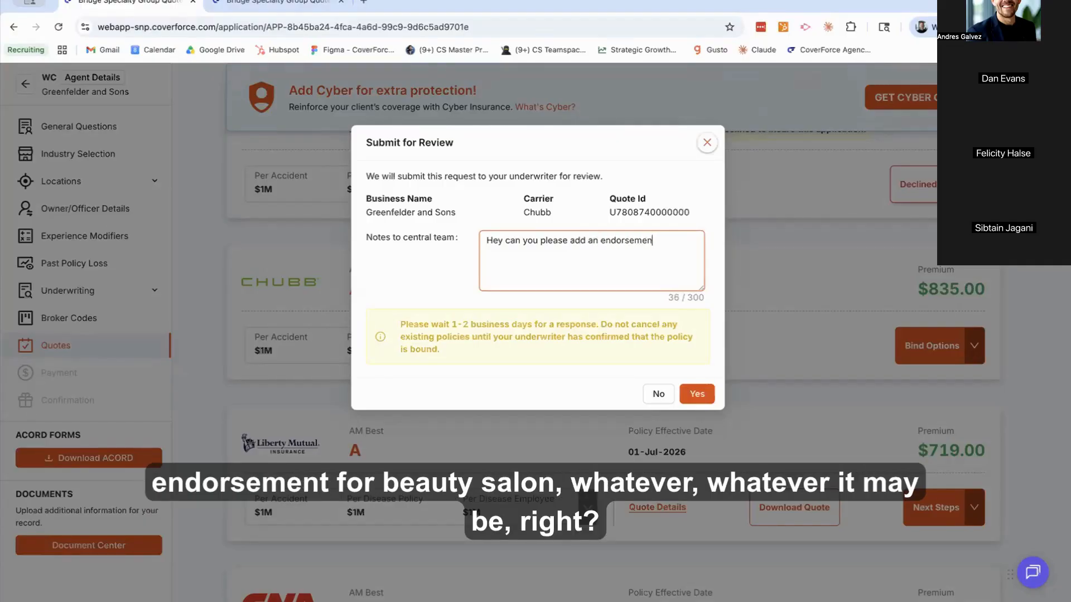
{"action": "type", "text": "t for beautfy"}
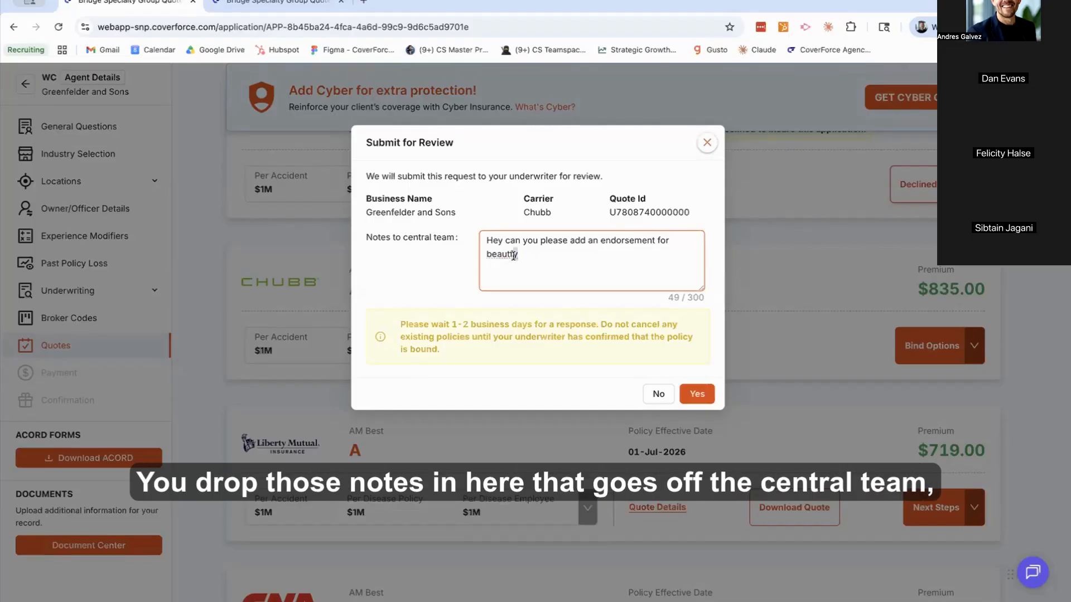
{"action": "key", "text": "BackSpace"}
{"action": "key", "text": "BackSpace"}
{"action": "type", "text": "y"}
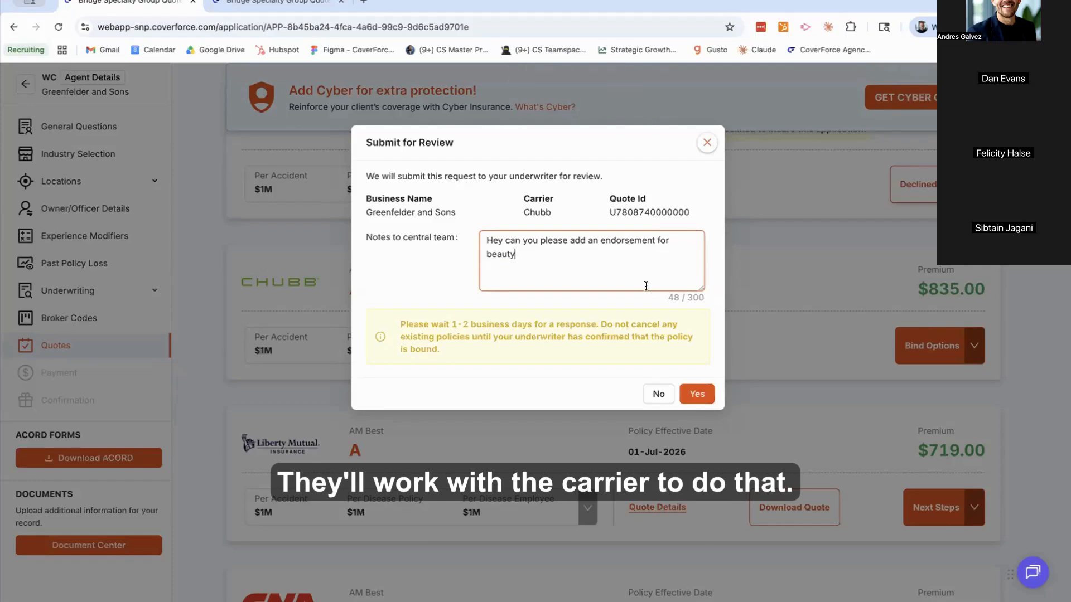
Erase the note and close the Submit for Review dialog without sending
{"action": "left_click_drag", "start_coordinate": [547, 252], "coordinate": [473, 232]}
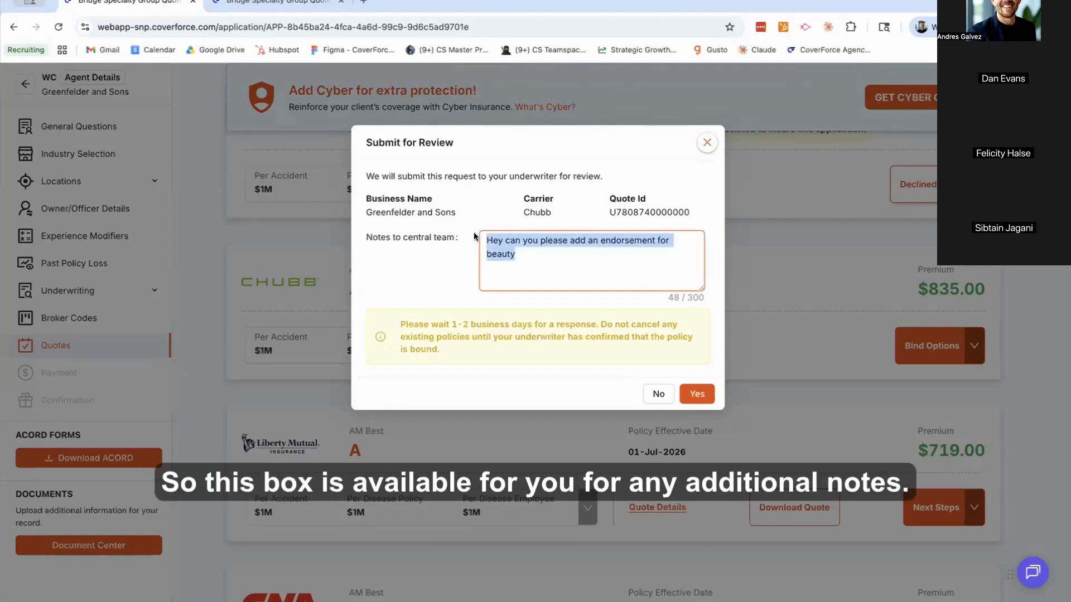
{"action": "key", "text": "BackSpace"}
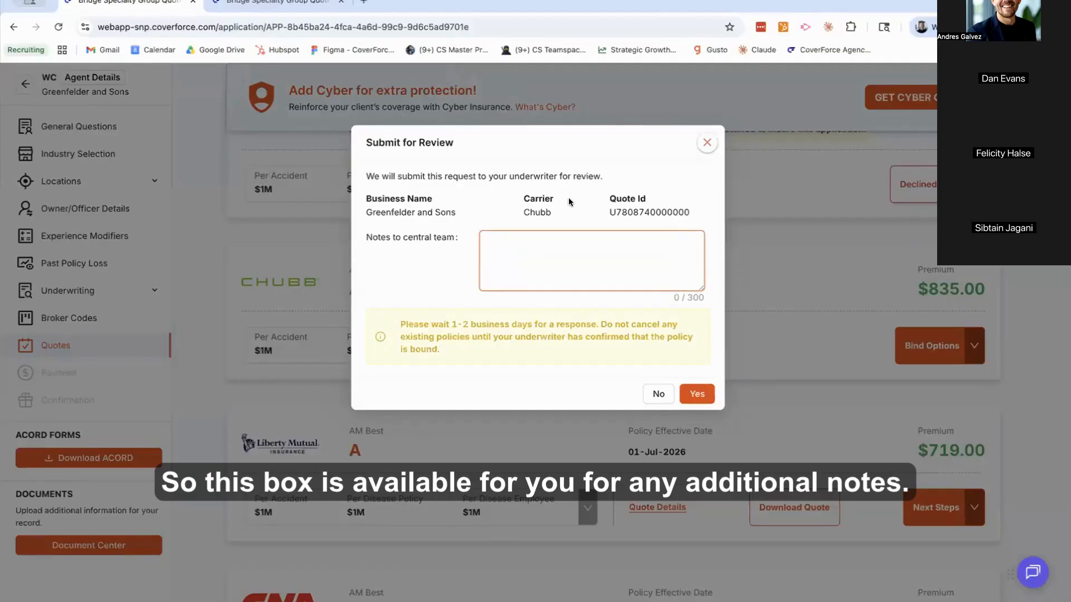
{"action": "left_click", "coordinate": [707, 141]}
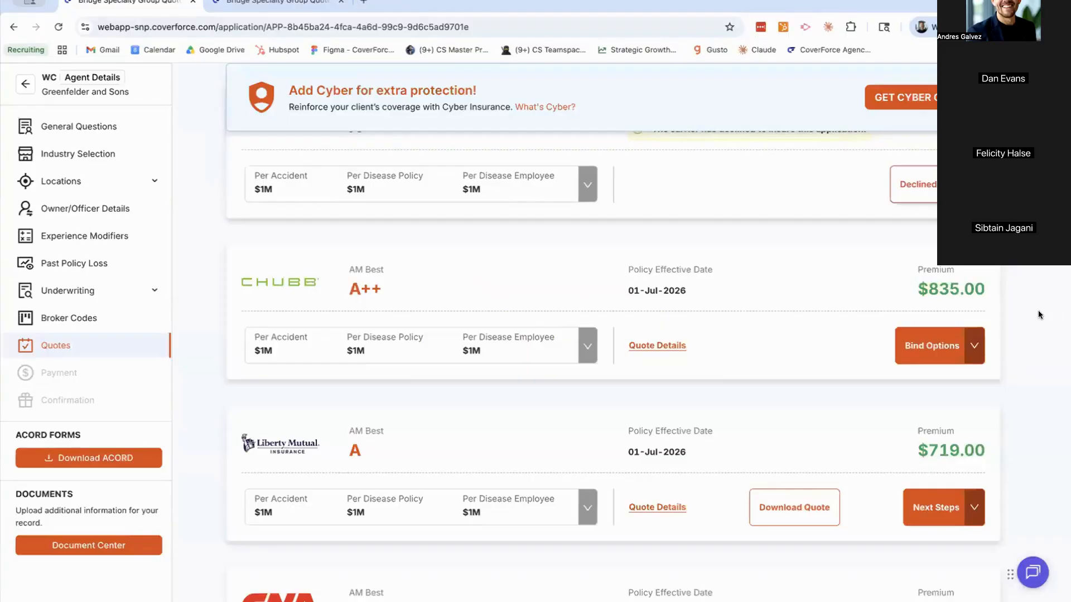
Preview the bind options for the Liberty Mutual, CNA and Berkshire Hathaway GUARD quotes
{"action": "scroll", "coordinate": [1039, 310], "scroll_direction": "down", "scroll_amount": 4}
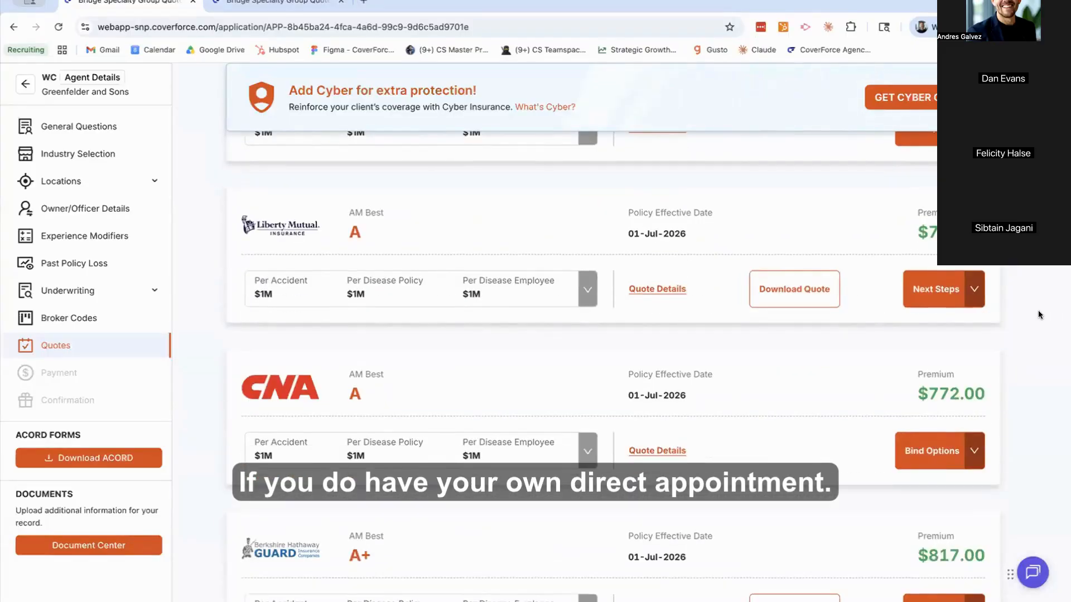
{"action": "left_click", "coordinate": [984, 295]}
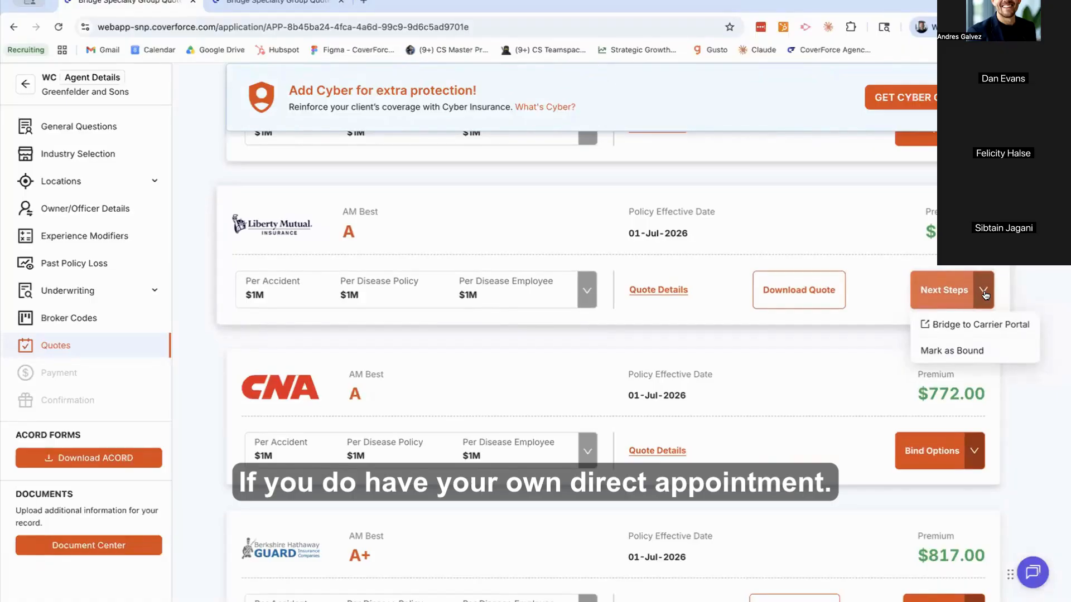
{"action": "left_click", "coordinate": [981, 450]}
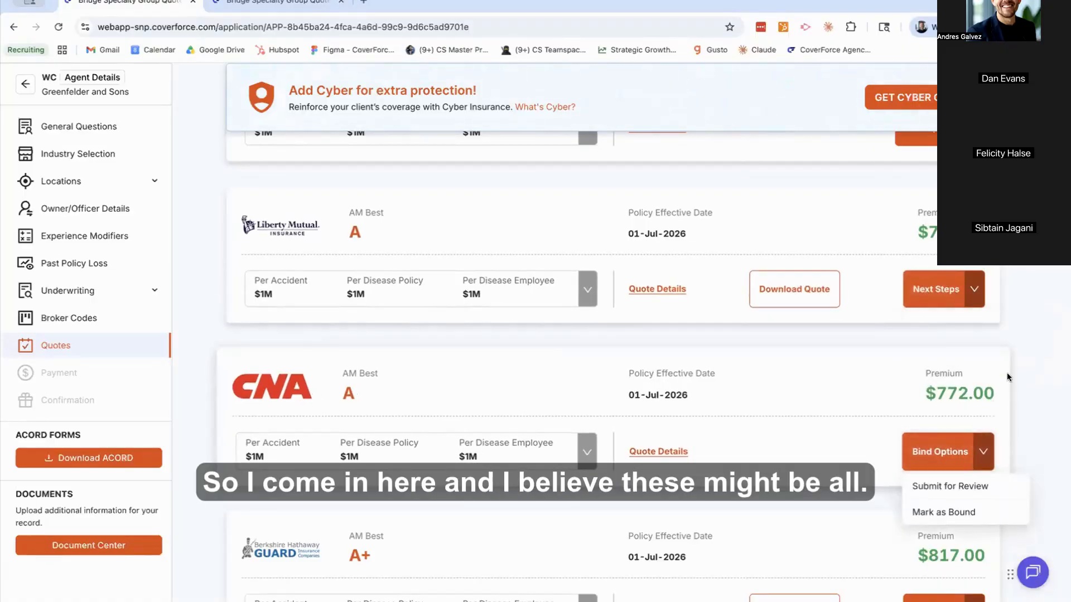
{"action": "scroll", "coordinate": [1006, 373], "scroll_direction": "down", "scroll_amount": 2}
{"action": "left_click", "coordinate": [983, 531]}
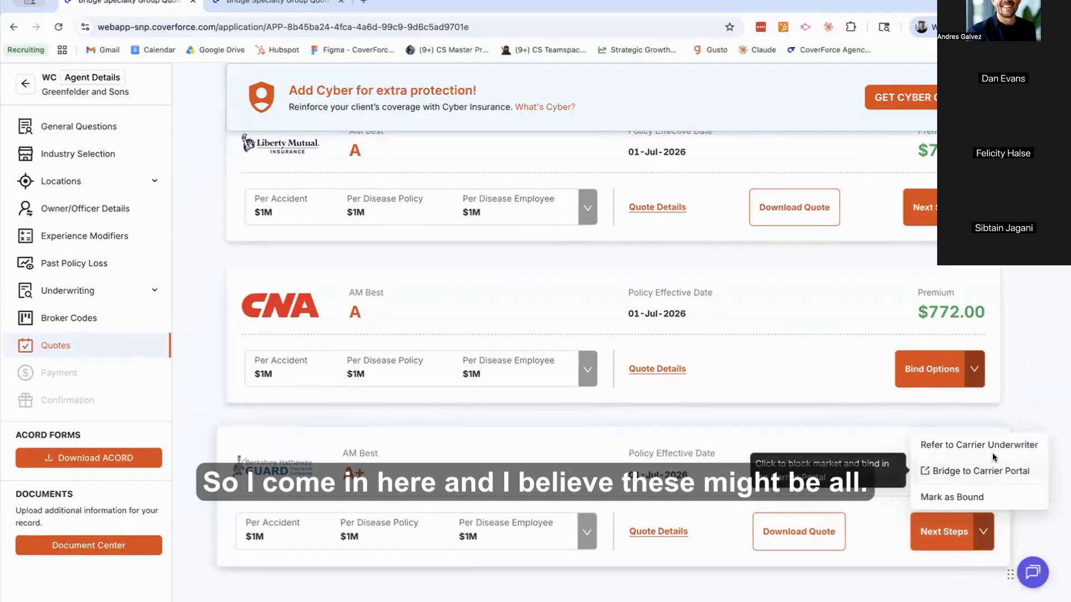
{"action": "left_click", "coordinate": [1020, 358]}
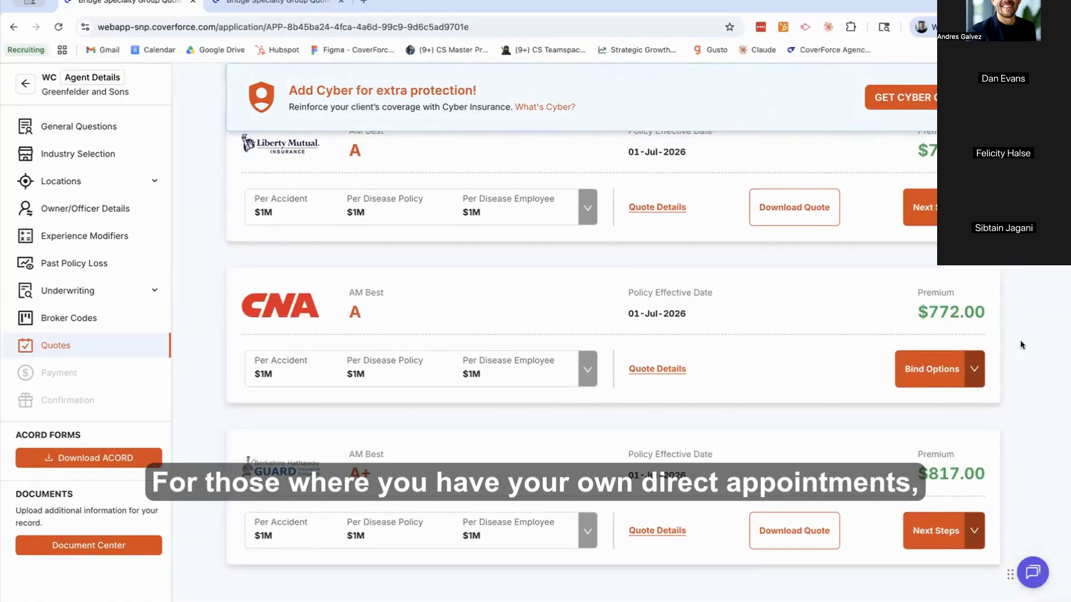
Scroll back to the top of the quotes list at the AmTrust $772.00 card
{"action": "scroll", "coordinate": [1019, 340], "scroll_direction": "up", "scroll_amount": 4}
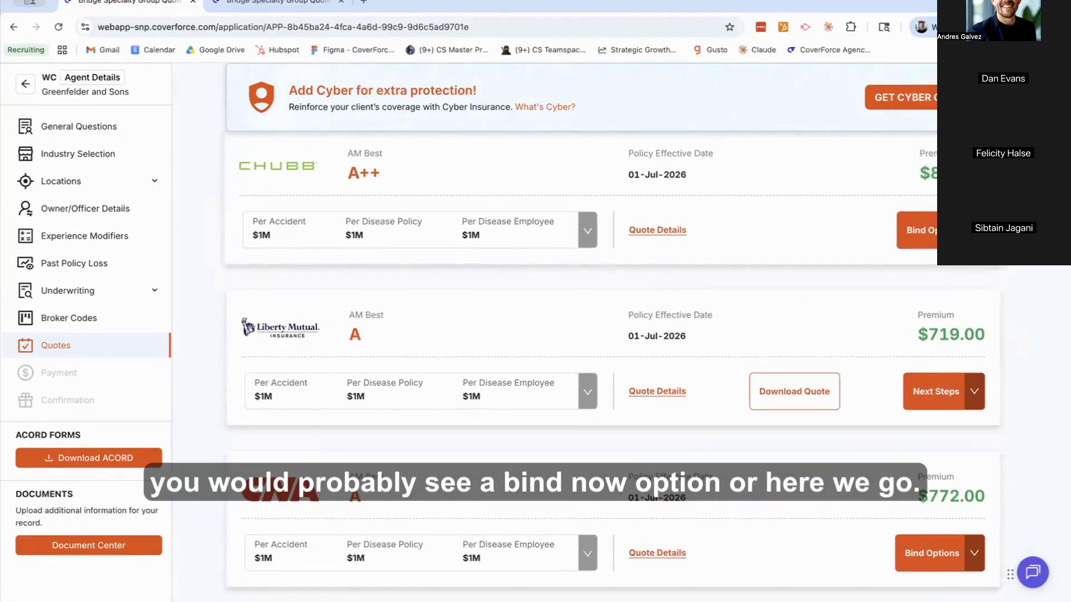
{"action": "scroll", "coordinate": [998, 267], "scroll_direction": "up", "scroll_amount": 4}
{"action": "scroll", "coordinate": [998, 267], "scroll_direction": "up", "scroll_amount": 2}
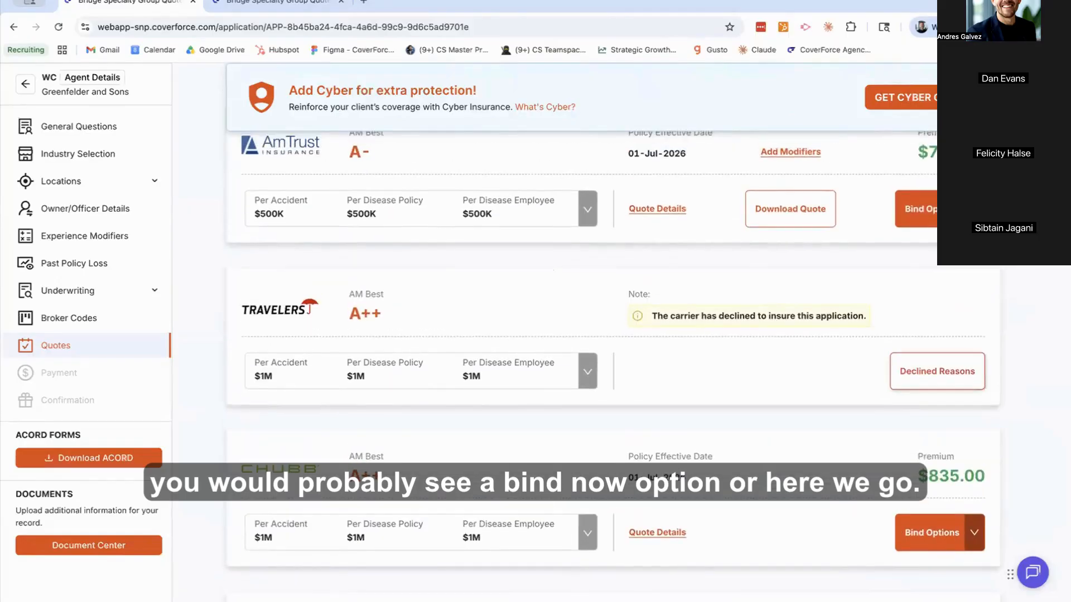
{"action": "left_click", "coordinate": [932, 208]}
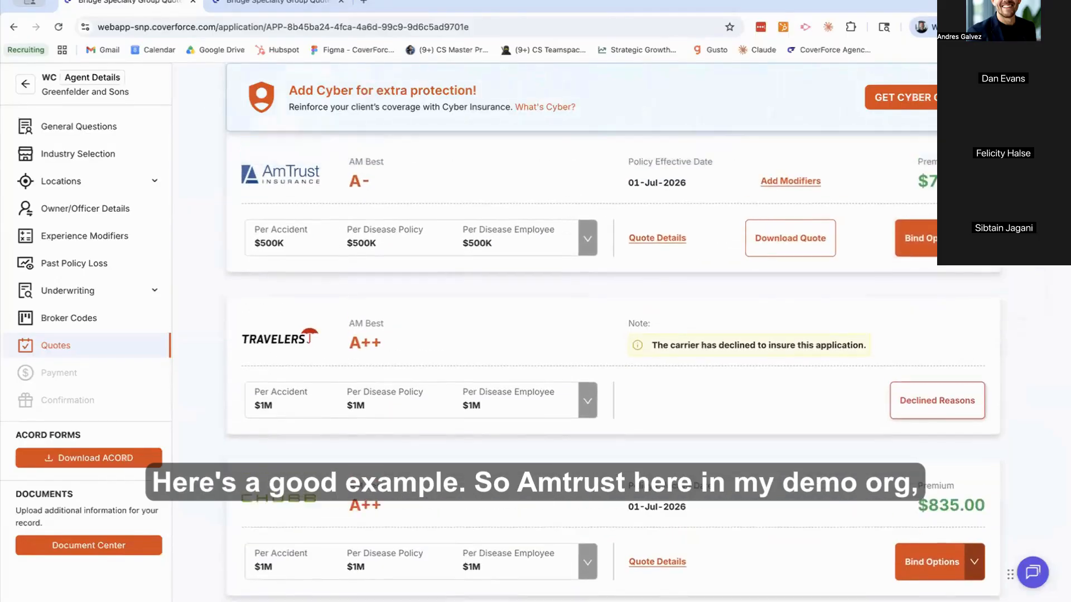
{"action": "scroll", "coordinate": [367, 273], "scroll_direction": "up", "scroll_amount": 3}
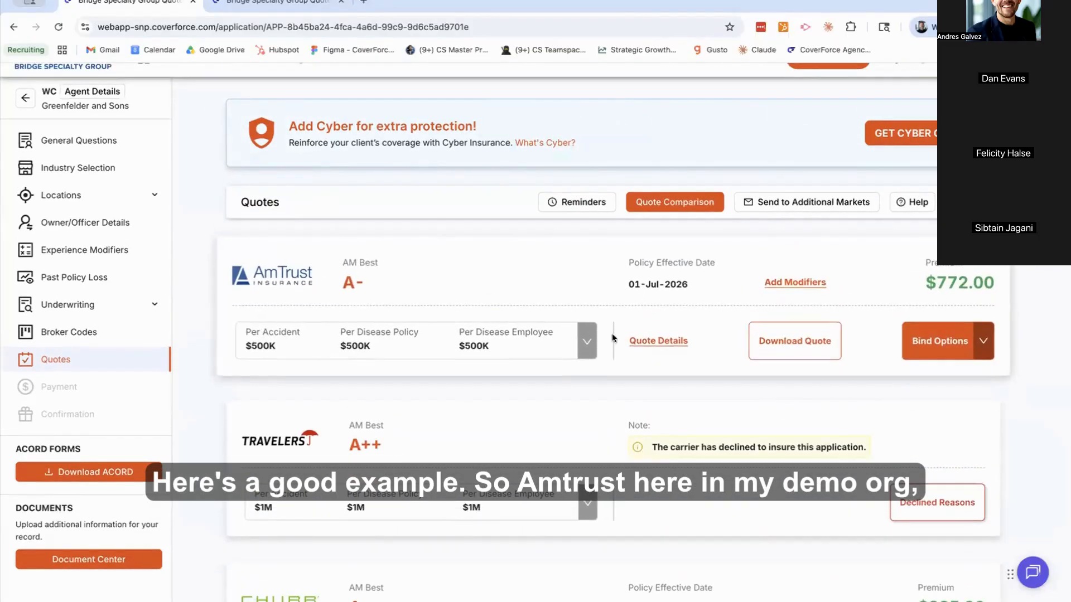
Choose Mark as Bound from the AmTrust quote's Bind Options
{"action": "left_click", "coordinate": [987, 337]}
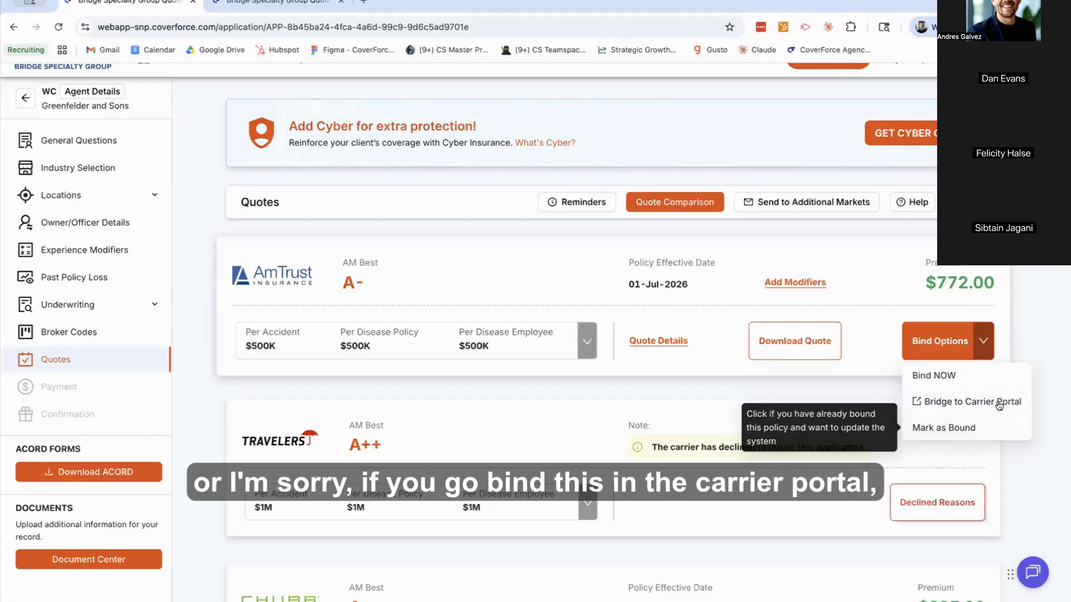
{"action": "left_click", "coordinate": [960, 428]}
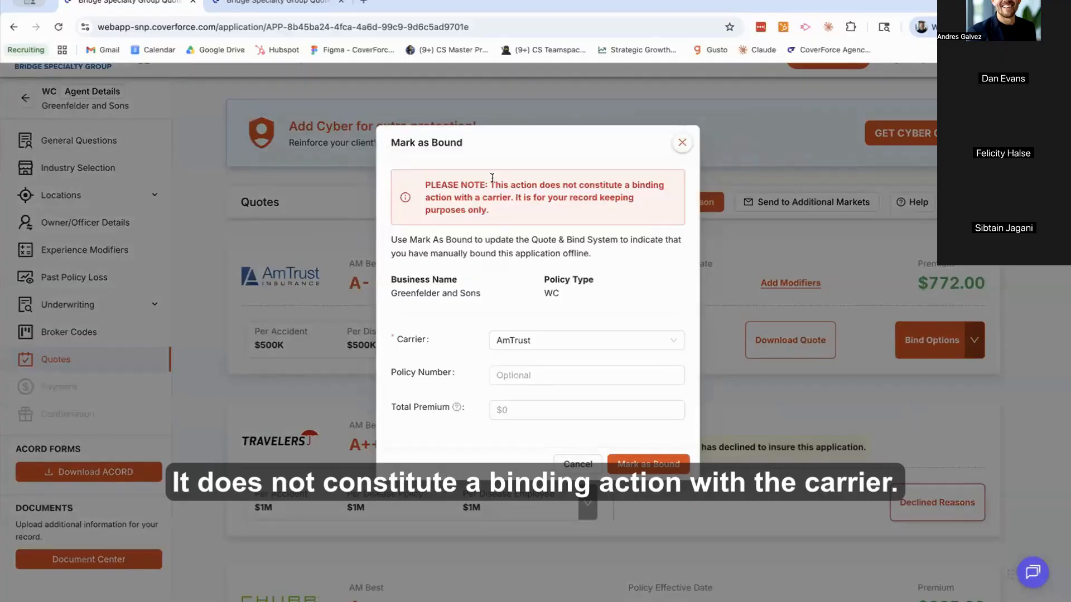
Review the Mark as Bound warning, policy number and premium fields, then close it unsaved
{"action": "left_click_drag", "start_coordinate": [495, 185], "coordinate": [617, 198]}
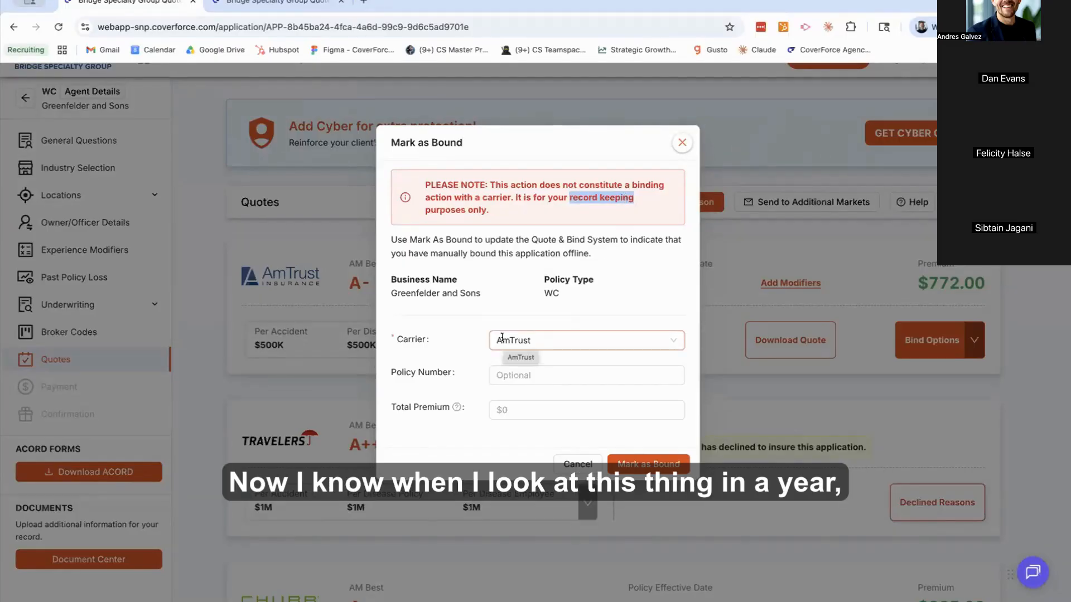
{"action": "left_click", "coordinate": [514, 377]}
{"action": "left_click", "coordinate": [527, 406]}
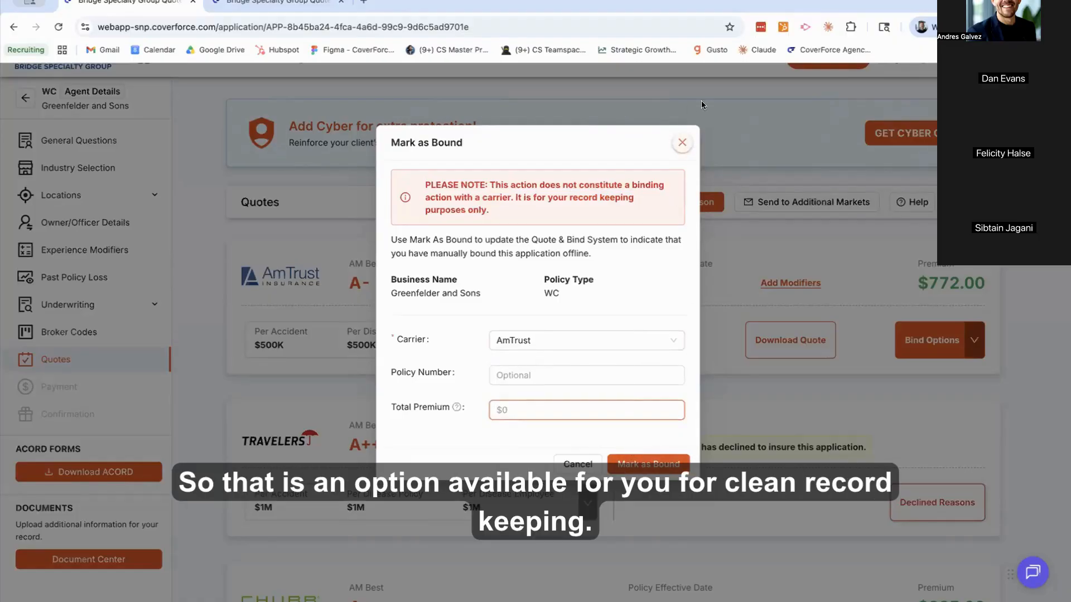
{"action": "left_click", "coordinate": [682, 143]}
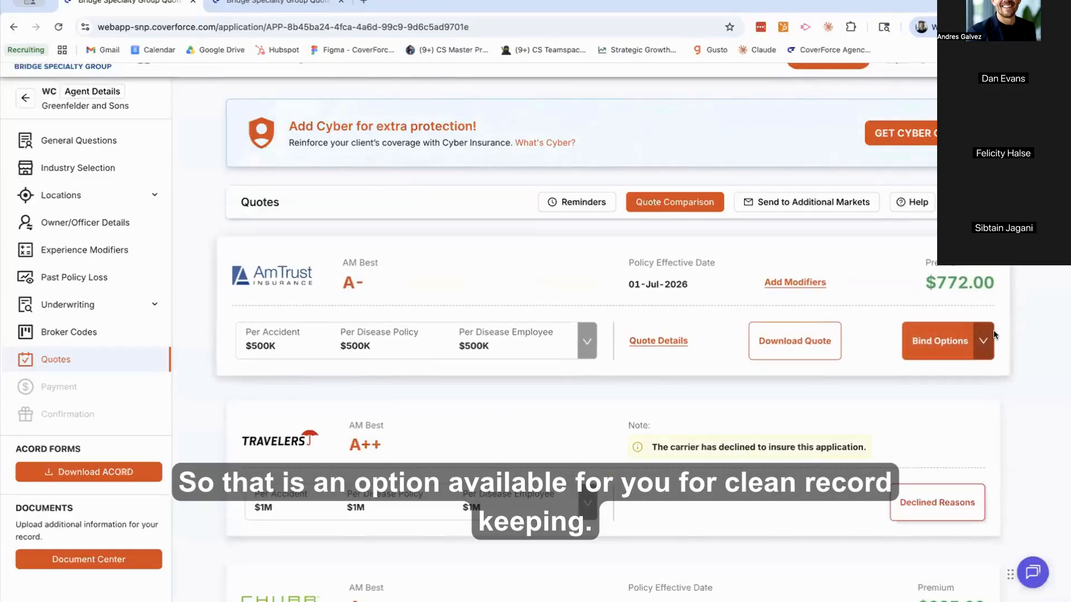
{"action": "left_click", "coordinate": [983, 341]}
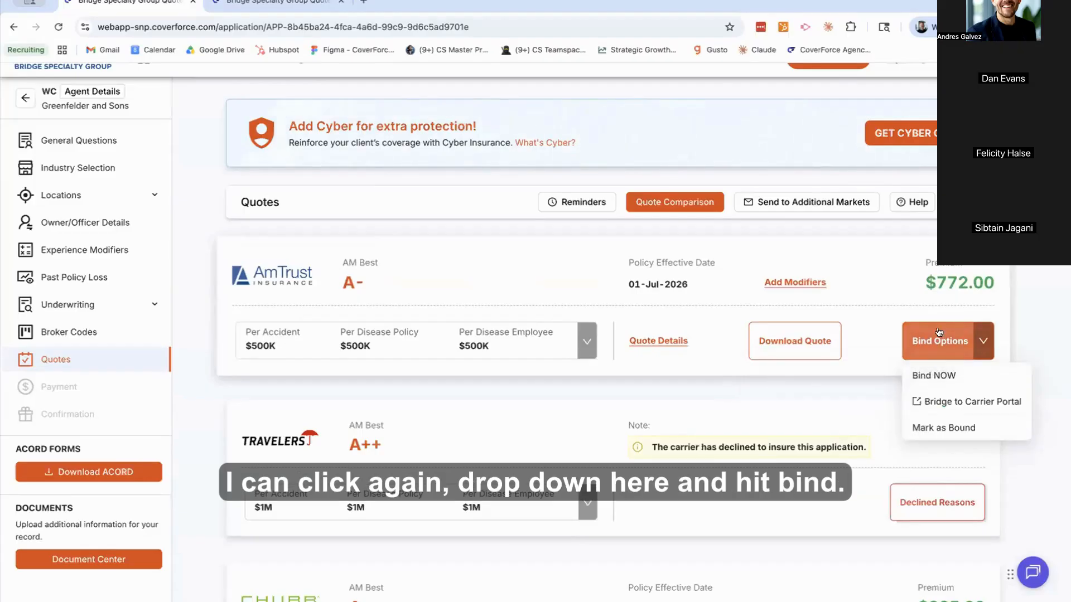
Choose Bind NOW for the AmTrust quote to reach its $772.00 Payment step
{"action": "left_click", "coordinate": [950, 377]}
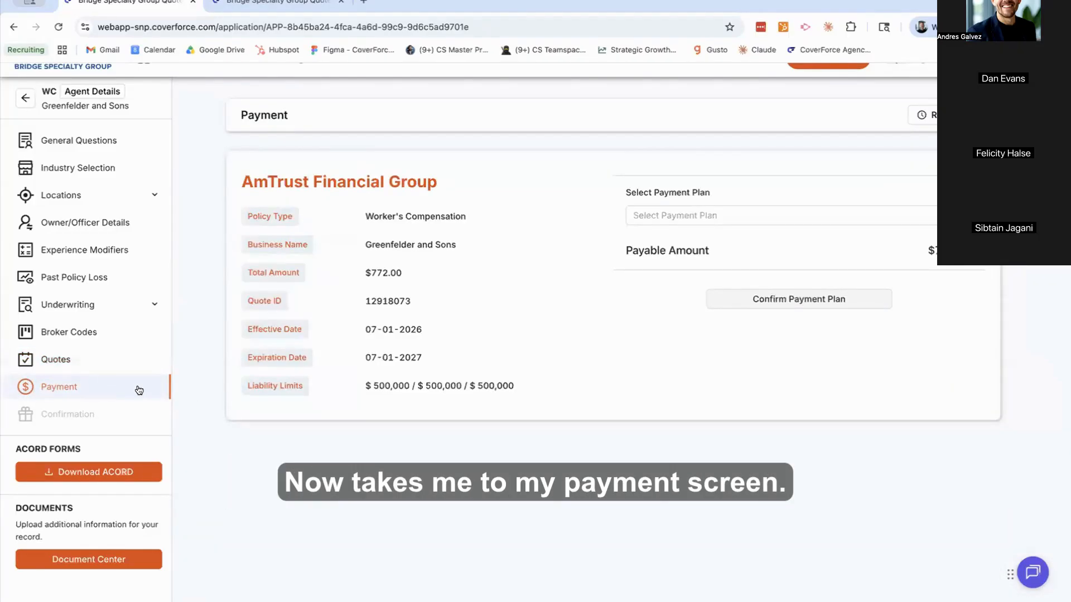
Pick the Standard Payment 25% Down + 8 Monthly installments plan for AmTrust, then return to Quotes
{"action": "left_click_drag", "start_coordinate": [369, 216], "coordinate": [418, 426]}
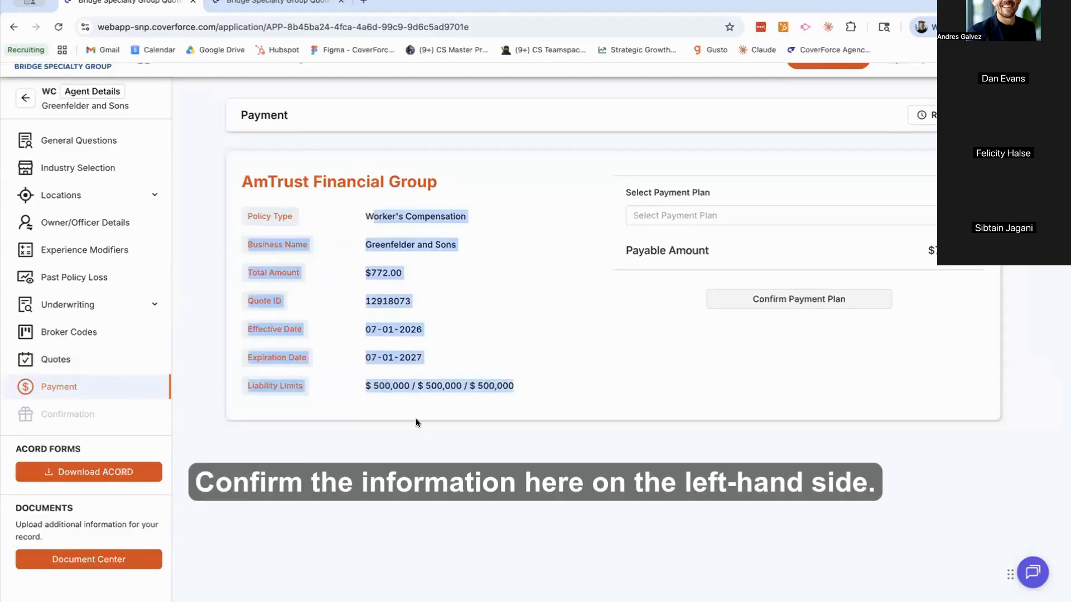
{"action": "left_click", "coordinate": [538, 359]}
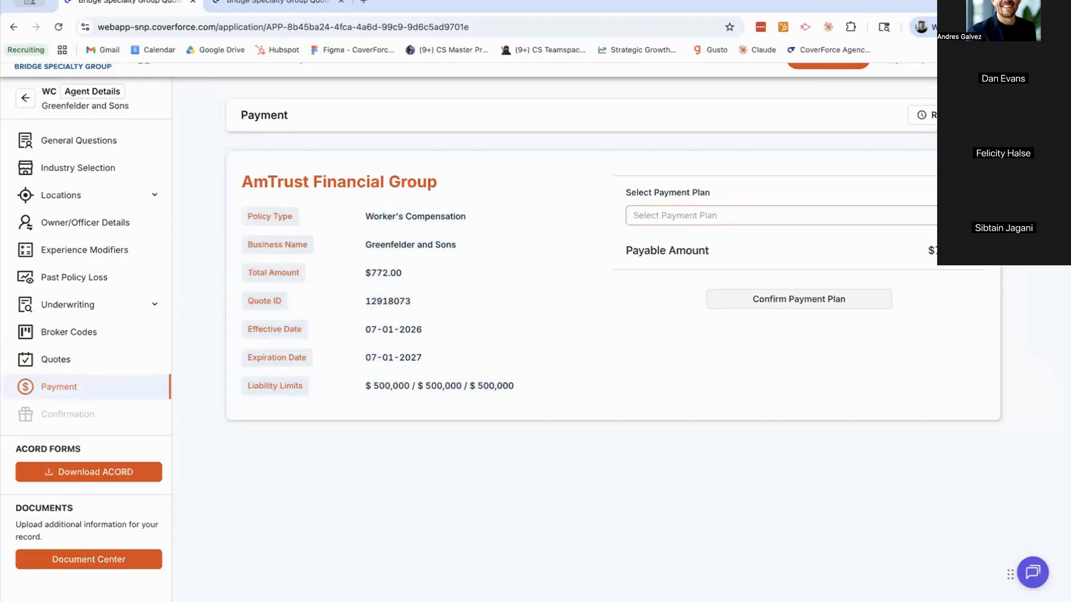
{"action": "left_click", "coordinate": [775, 216]}
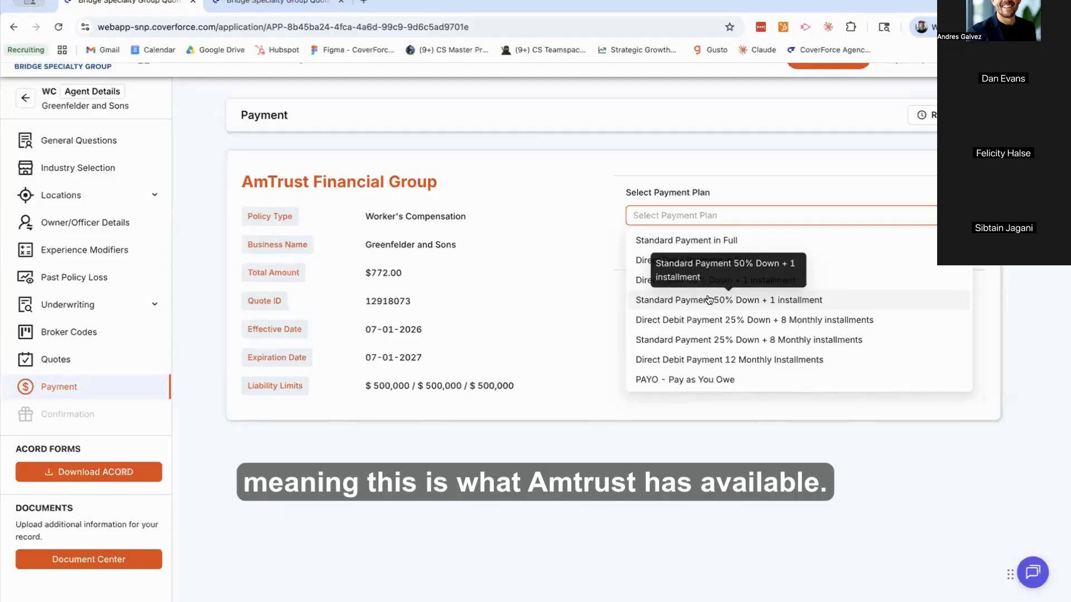
{"action": "left_click", "coordinate": [807, 339]}
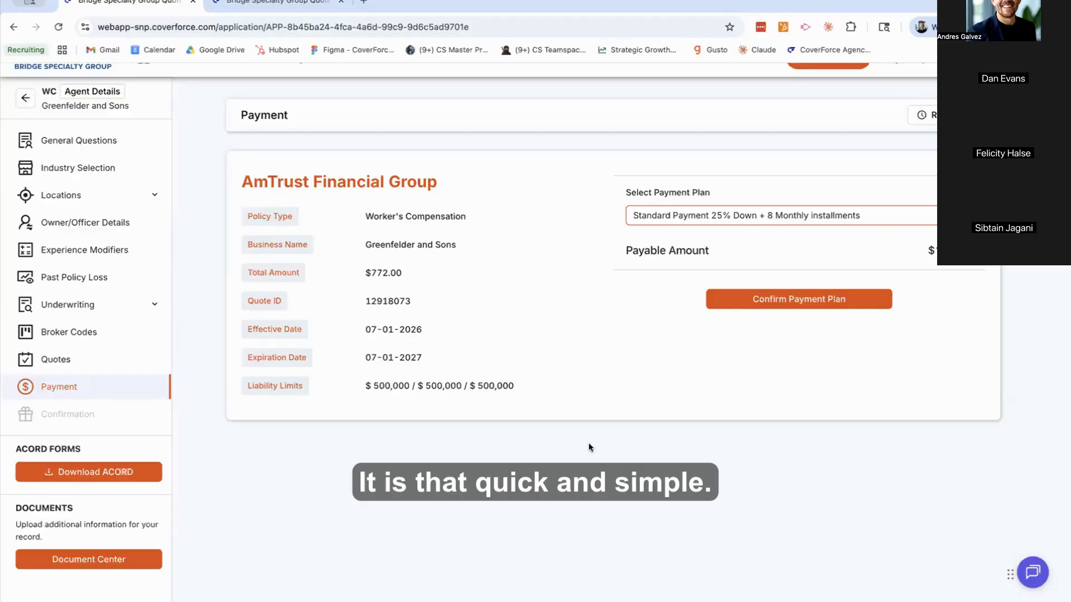
{"action": "left_click", "coordinate": [59, 359]}
{"action": "left_click", "coordinate": [346, 229]}
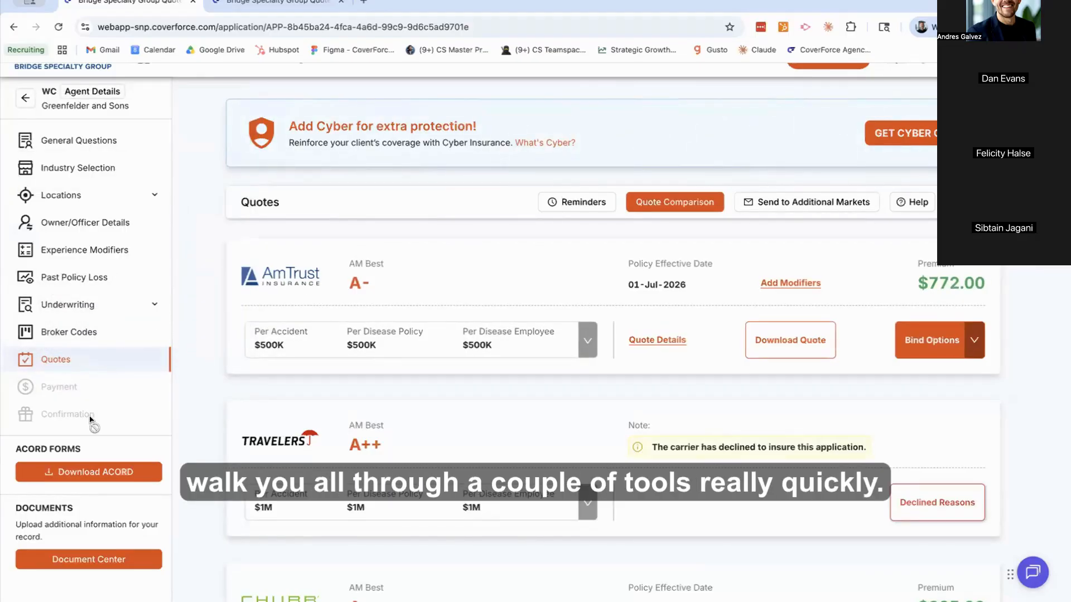
Open the Download ACORD options from the ACORD FORMS section of the sidebar
{"action": "left_click_drag", "start_coordinate": [12, 448], "coordinate": [73, 443]}
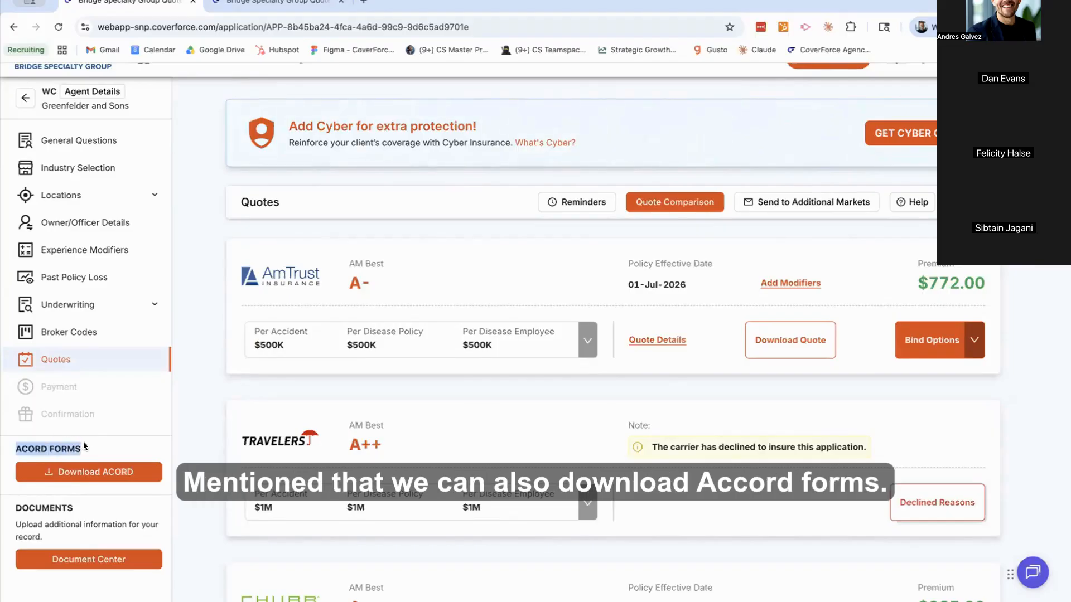
{"action": "left_click", "coordinate": [93, 472]}
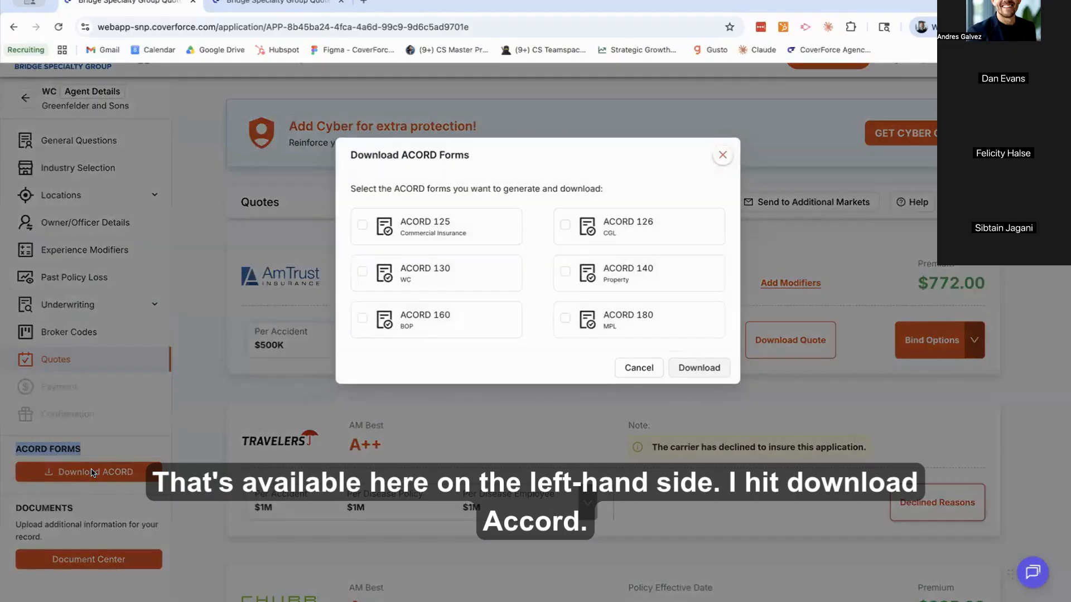
Select ACORD 125, 126 and 130, and include the underwriting questions supplement as a separate file
{"action": "left_click", "coordinate": [362, 224]}
{"action": "left_click", "coordinate": [565, 225]}
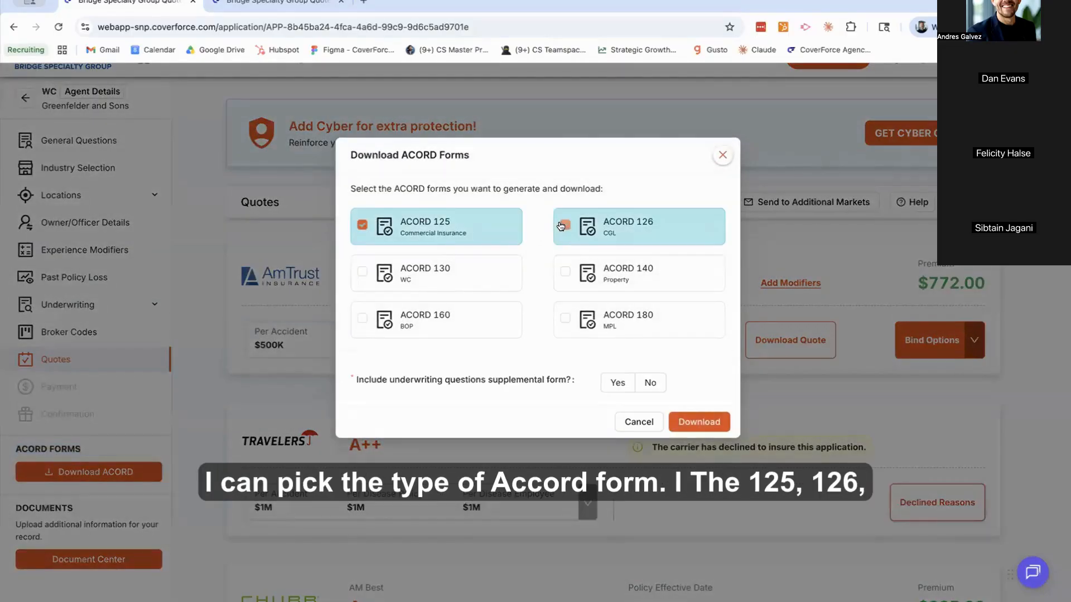
{"action": "left_click", "coordinate": [362, 272]}
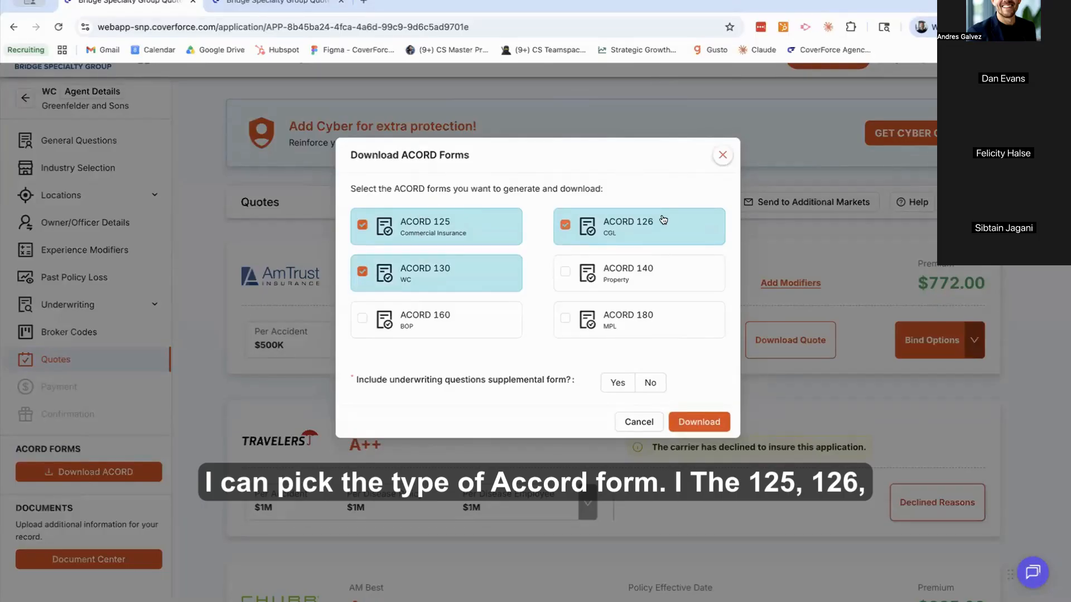
{"action": "left_click", "coordinate": [612, 383]}
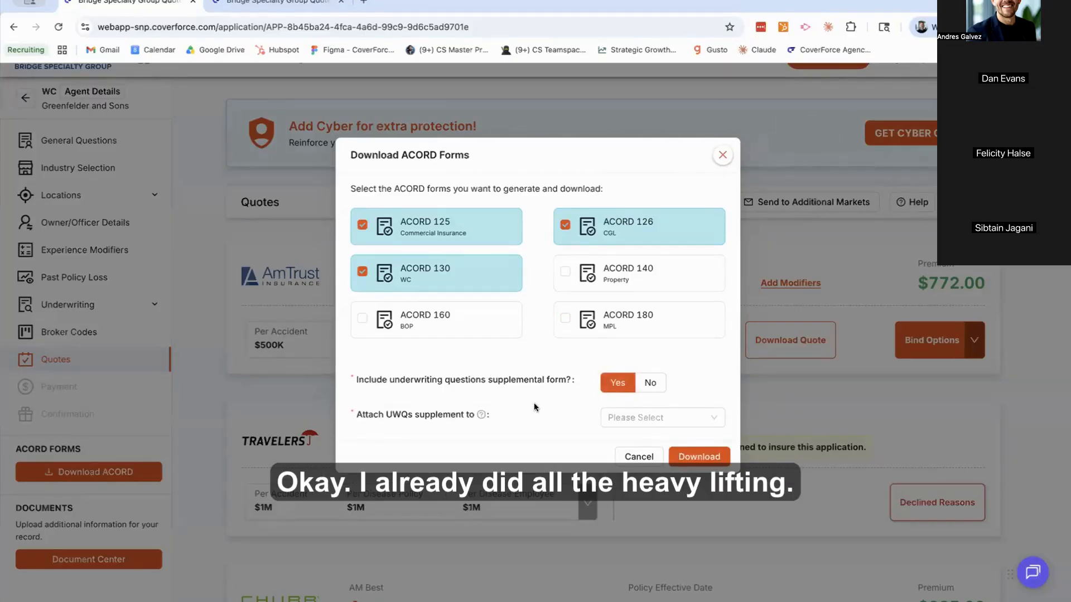
{"action": "left_click", "coordinate": [627, 418]}
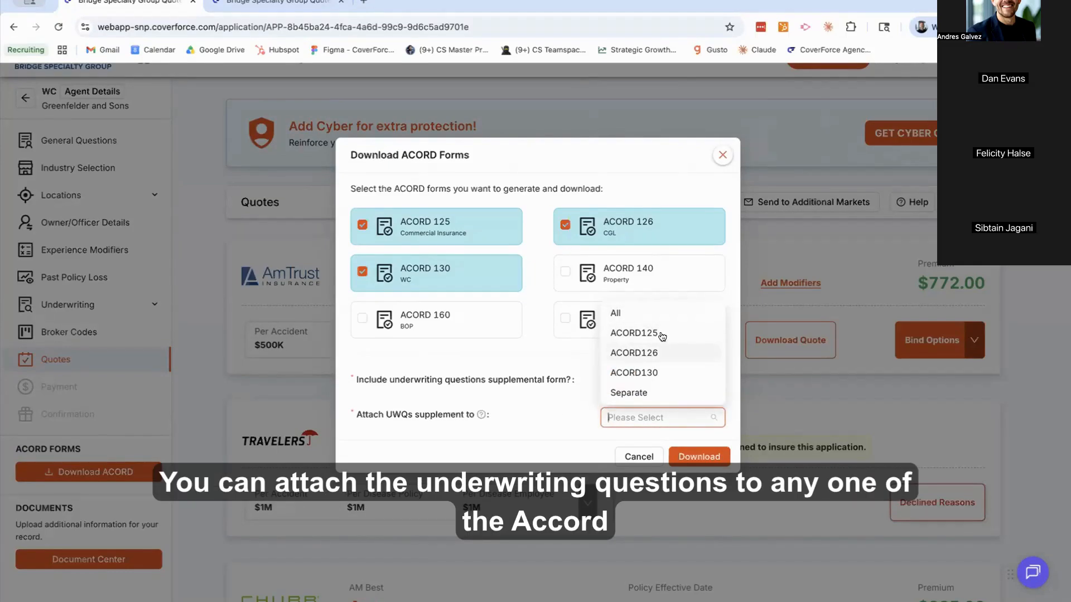
{"action": "left_click", "coordinate": [640, 394]}
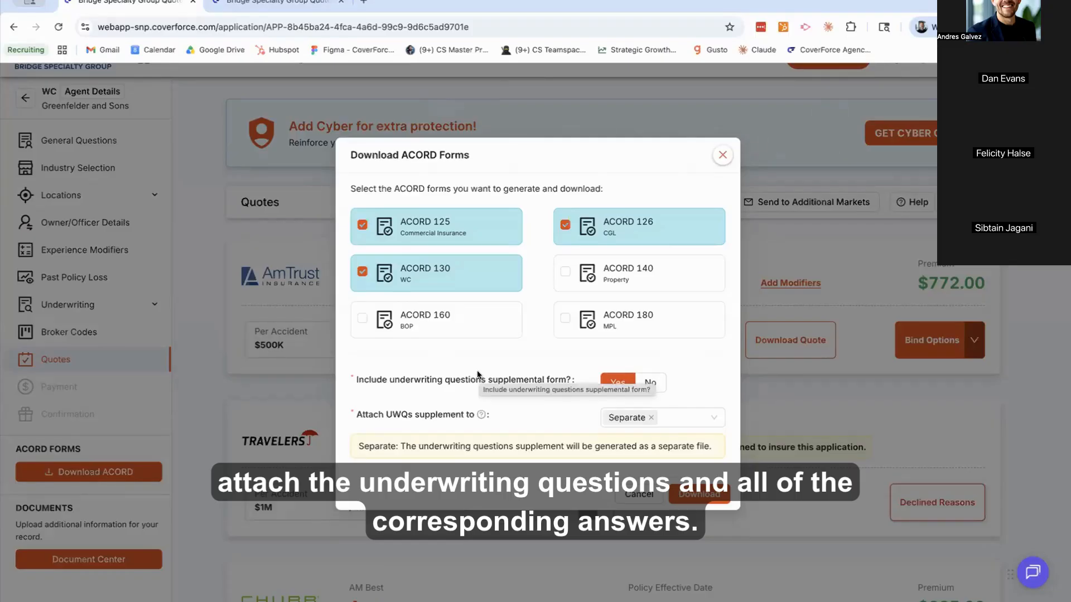
Tick ACORD 140, 160 and 180, untick everything except ACORD 125, and close without downloading
{"action": "left_click", "coordinate": [607, 276]}
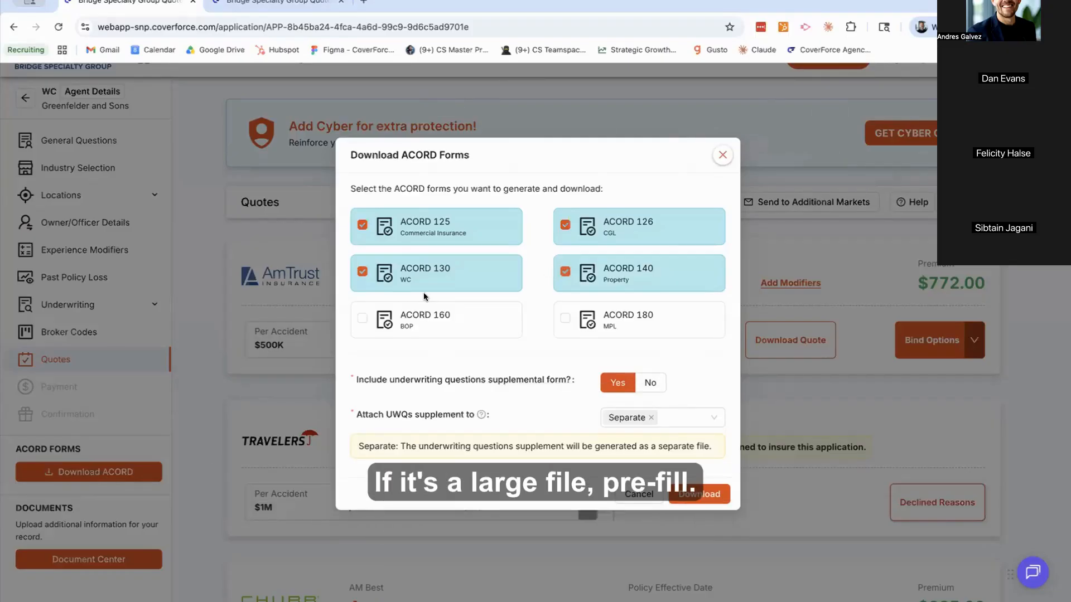
{"action": "left_click", "coordinate": [422, 324]}
{"action": "left_click", "coordinate": [578, 323]}
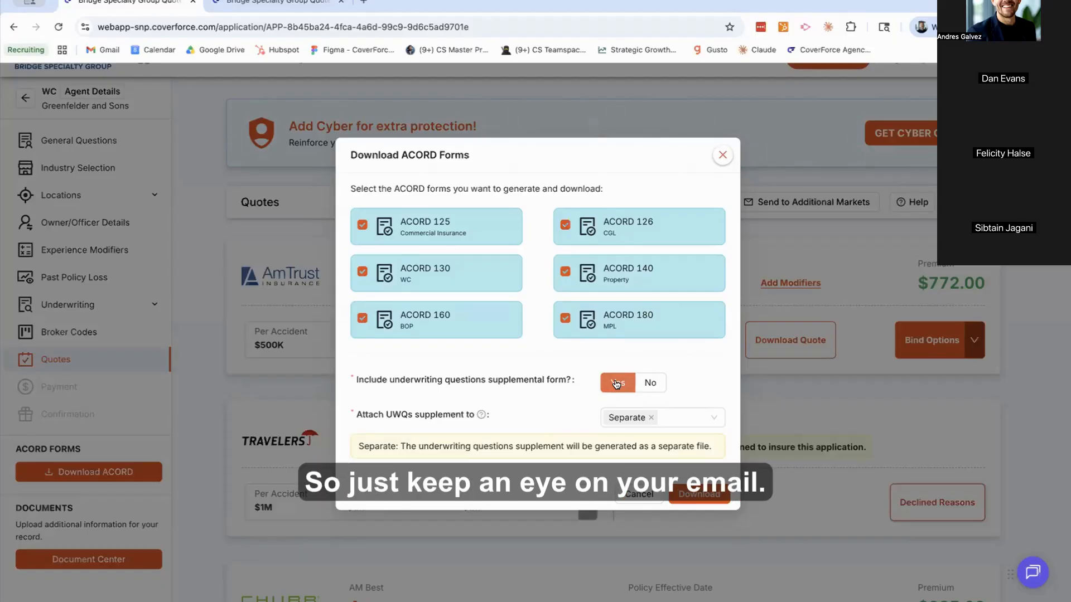
{"action": "left_click", "coordinate": [472, 286]}
{"action": "left_click", "coordinate": [568, 238]}
{"action": "left_click", "coordinate": [564, 276]}
{"action": "left_click", "coordinate": [572, 311]}
{"action": "left_click", "coordinate": [440, 315]}
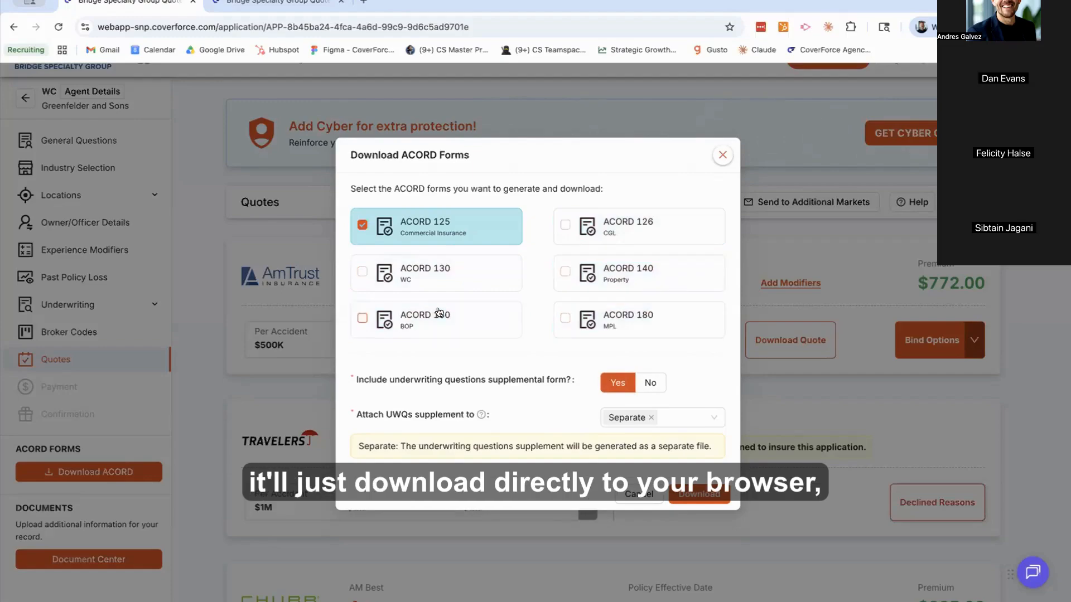
{"action": "left_click", "coordinate": [723, 155]}
{"action": "left_click", "coordinate": [115, 561]}
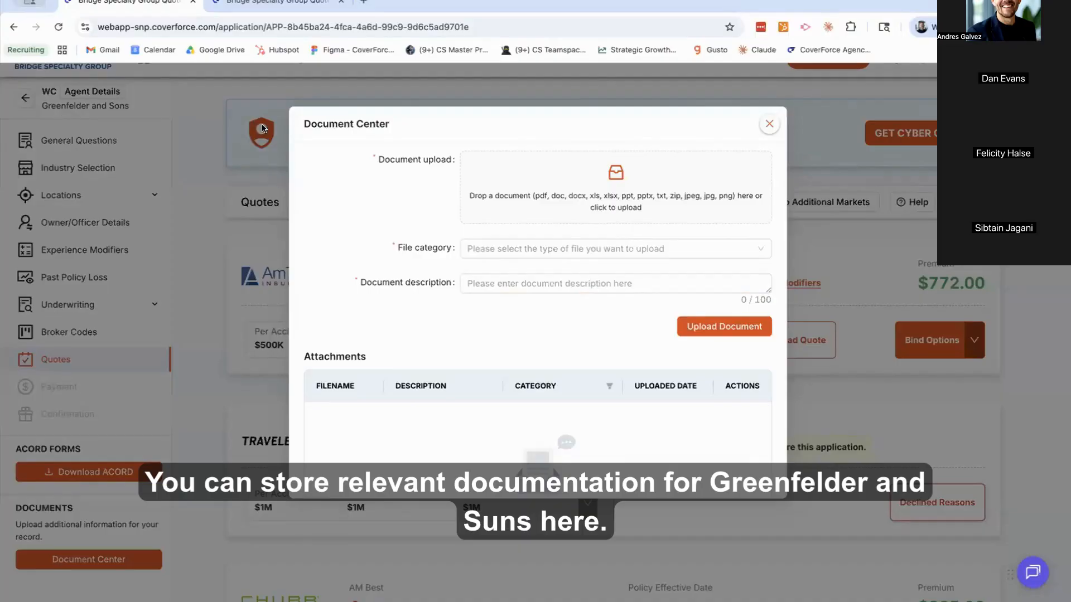
{"action": "left_click", "coordinate": [766, 128]}
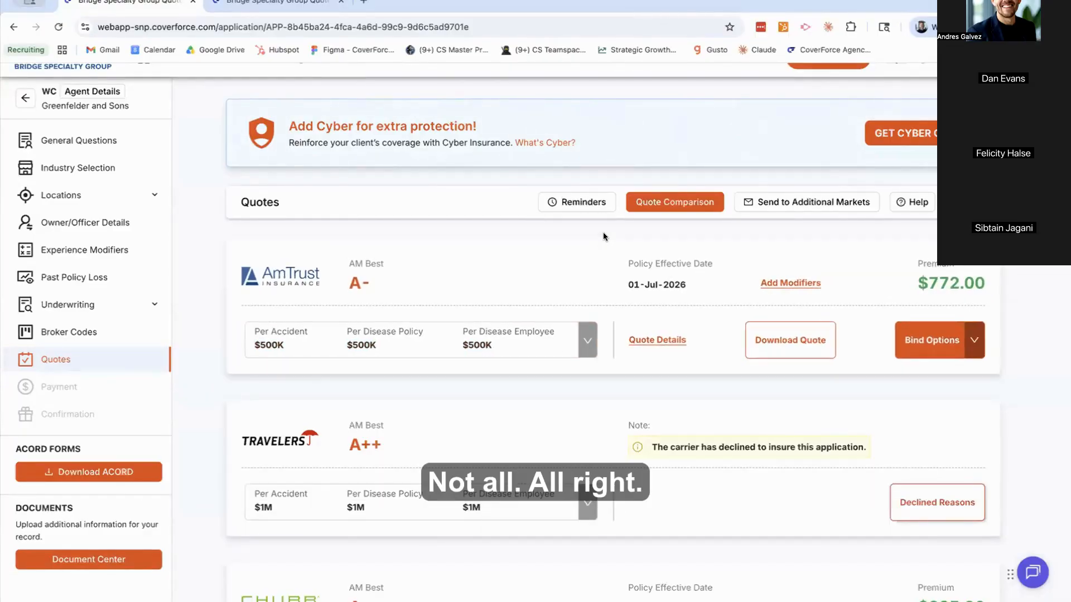
In Application to Additional Markets, add a custom underwriter with their name and e-mail address
{"action": "left_click", "coordinate": [792, 201]}
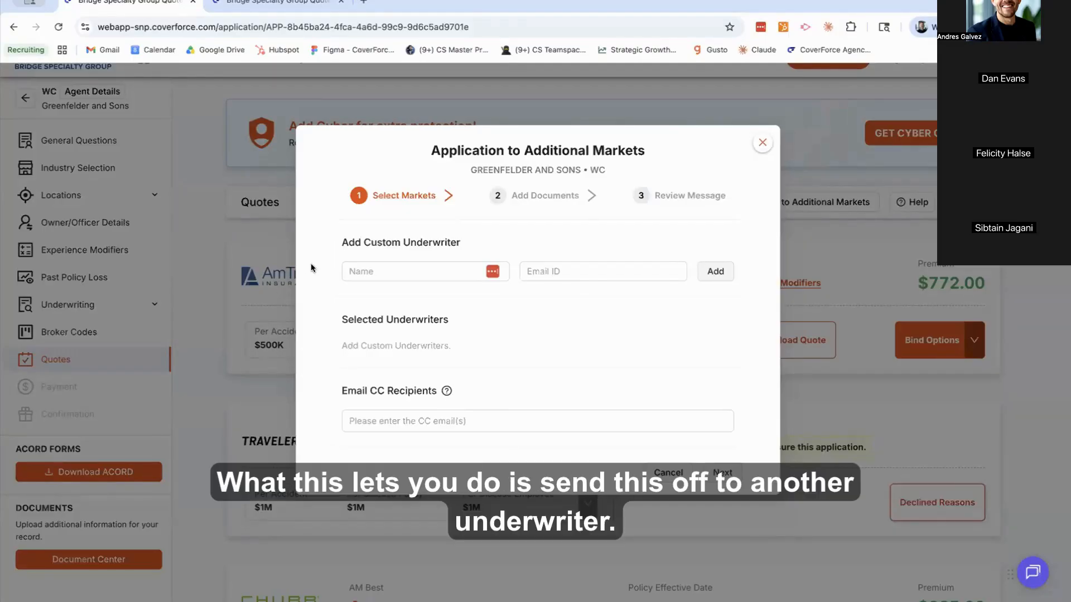
{"action": "left_click", "coordinate": [397, 268]}
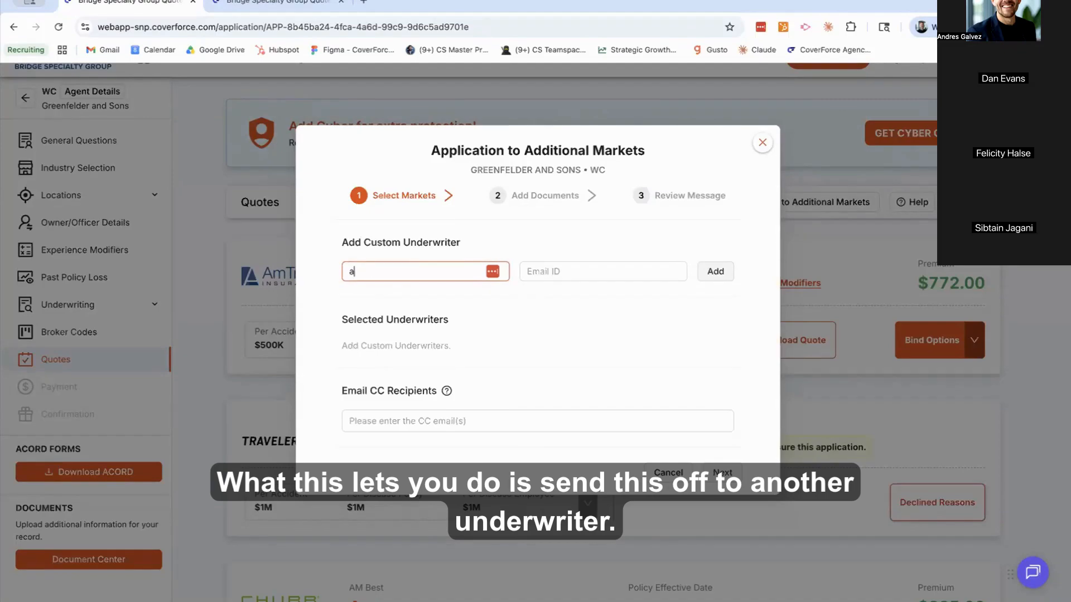
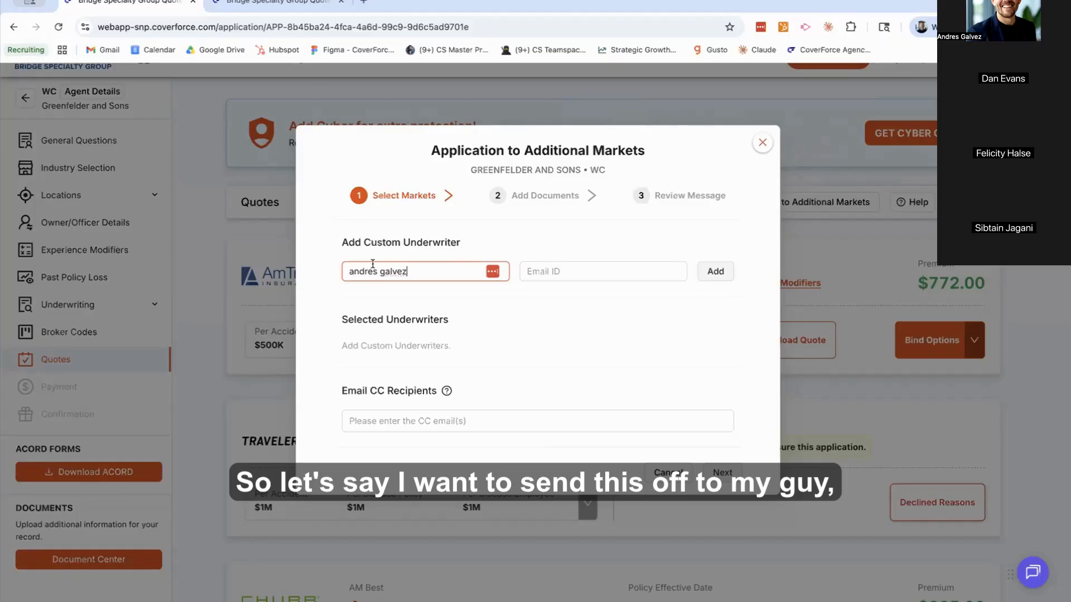
{"action": "left_click", "coordinate": [554, 271]}
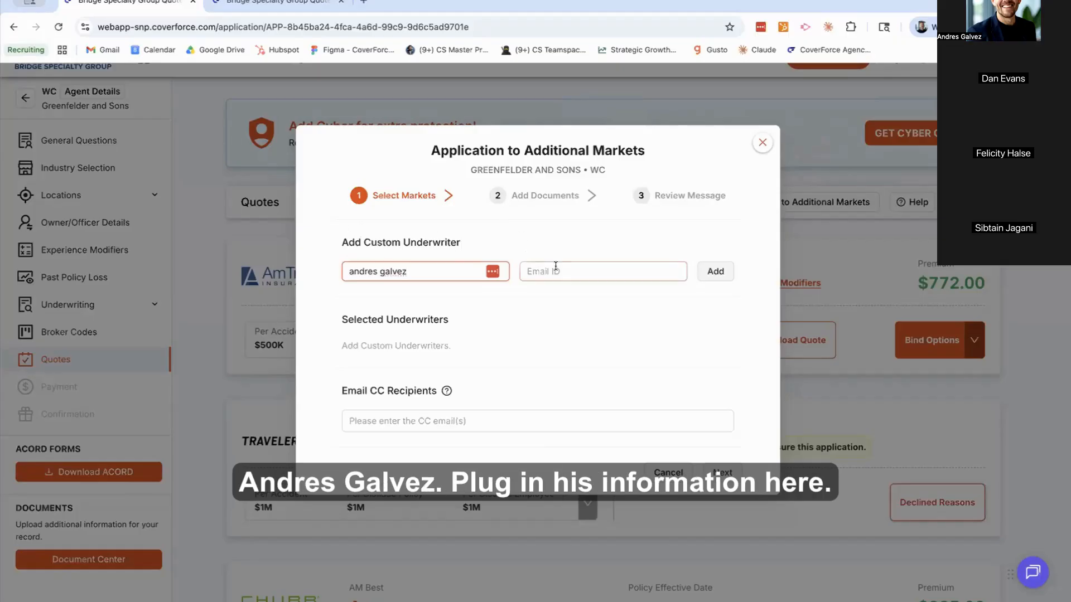
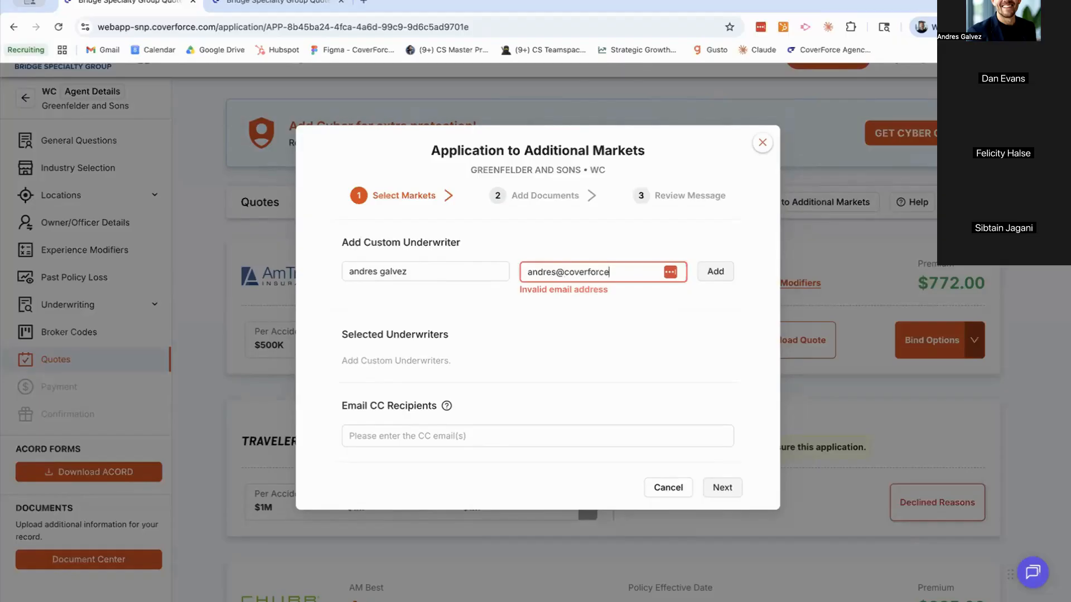
{"action": "left_click", "coordinate": [716, 271]}
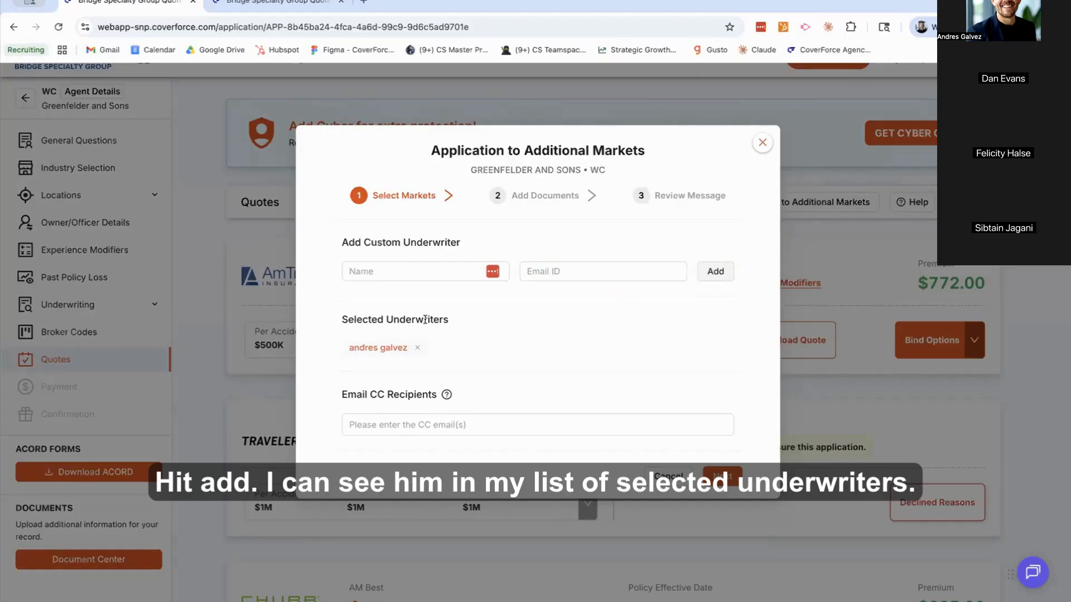
{"action": "left_click_drag", "start_coordinate": [341, 395], "coordinate": [431, 394]}
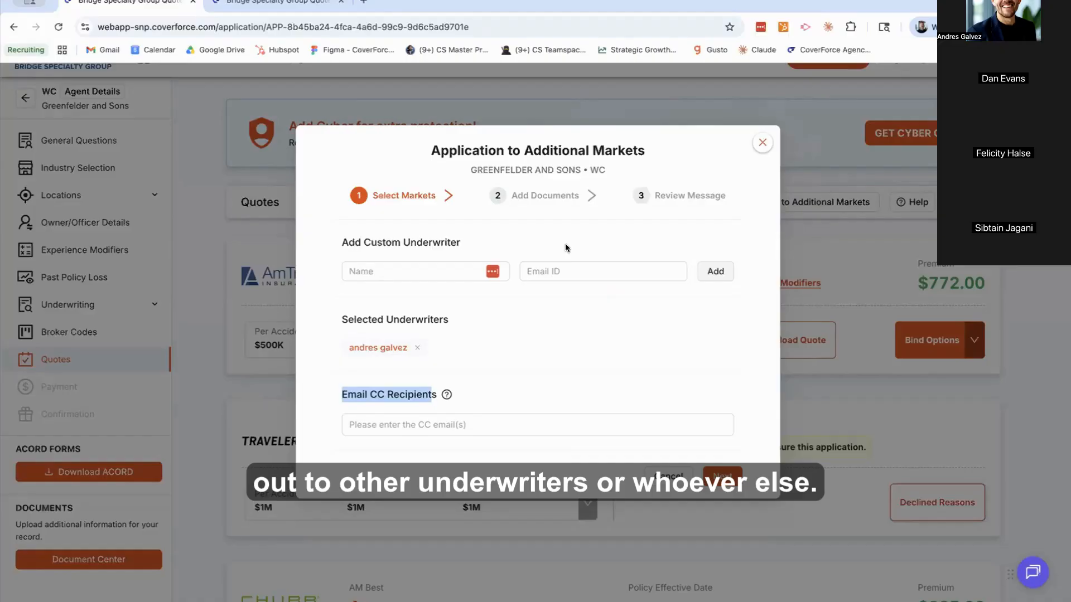
{"action": "left_click", "coordinate": [603, 318]}
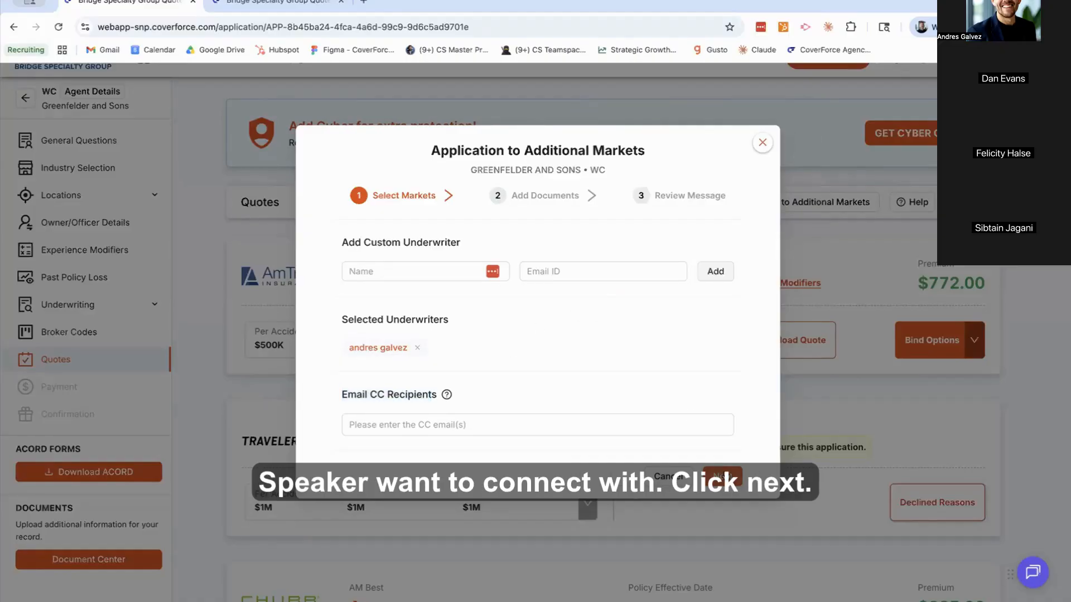
Attach ACORD 125, ACORD 126 and Underwriting Questions and Answers, then continue to message review
{"action": "left_click", "coordinate": [721, 476]}
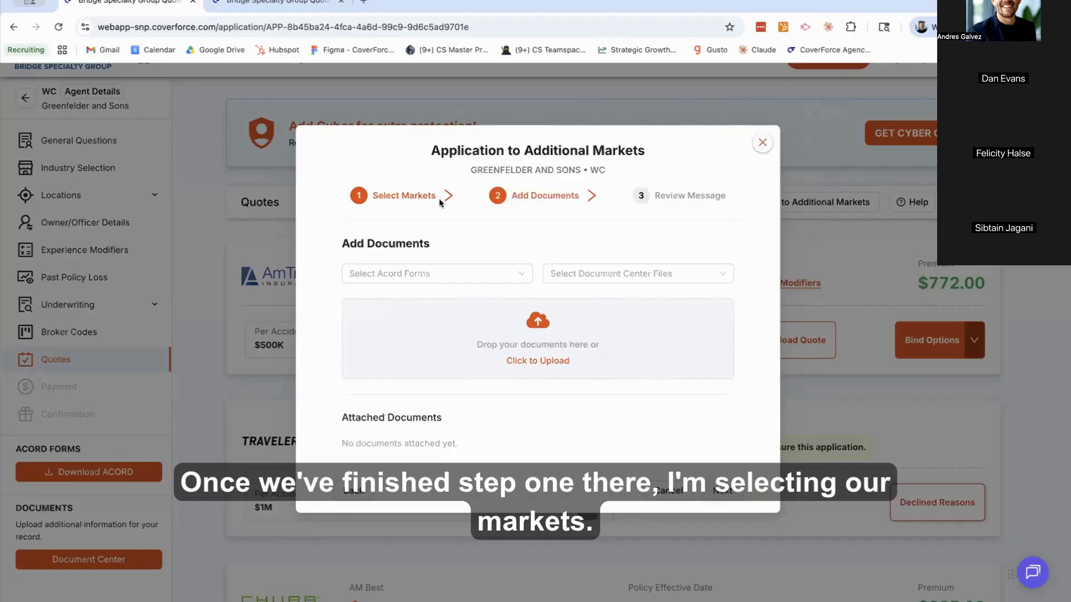
{"action": "left_click", "coordinate": [525, 274]}
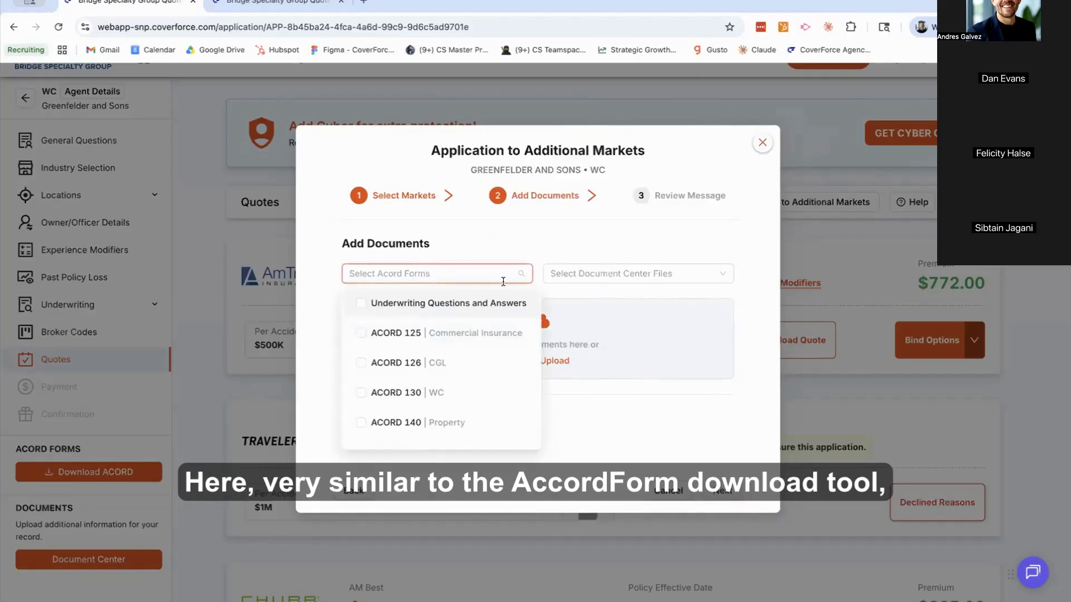
{"action": "left_click", "coordinate": [360, 334]}
{"action": "left_click", "coordinate": [361, 365]}
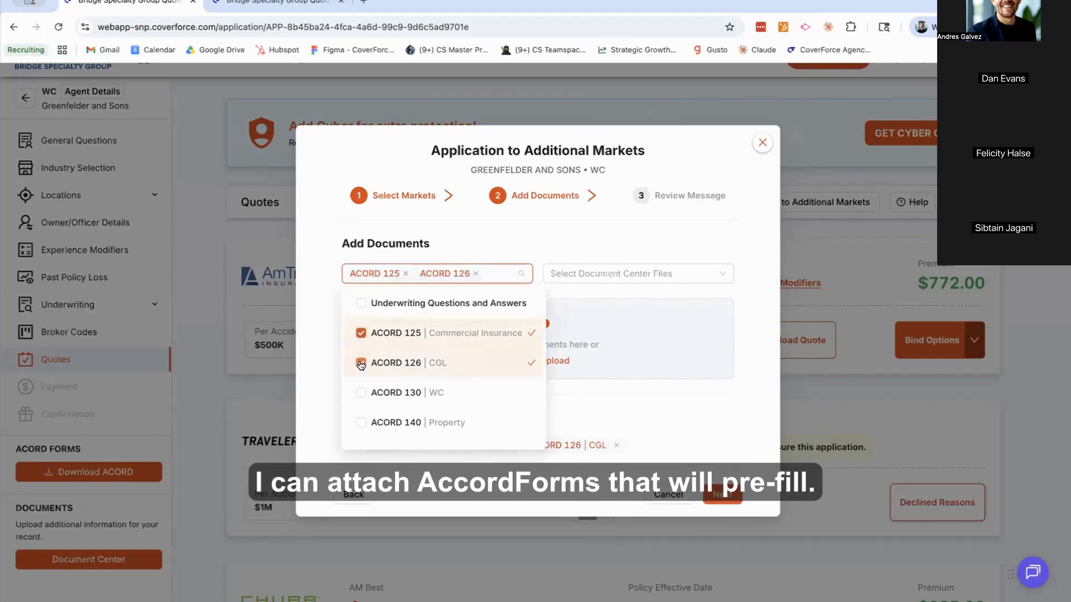
{"action": "left_click", "coordinate": [362, 304]}
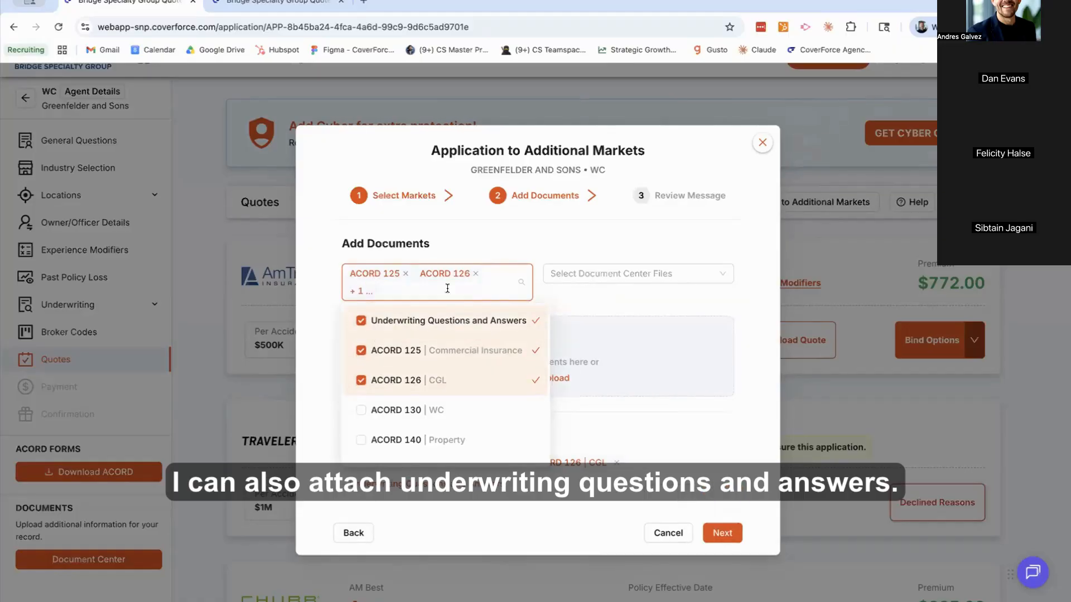
{"action": "left_click", "coordinate": [727, 271]}
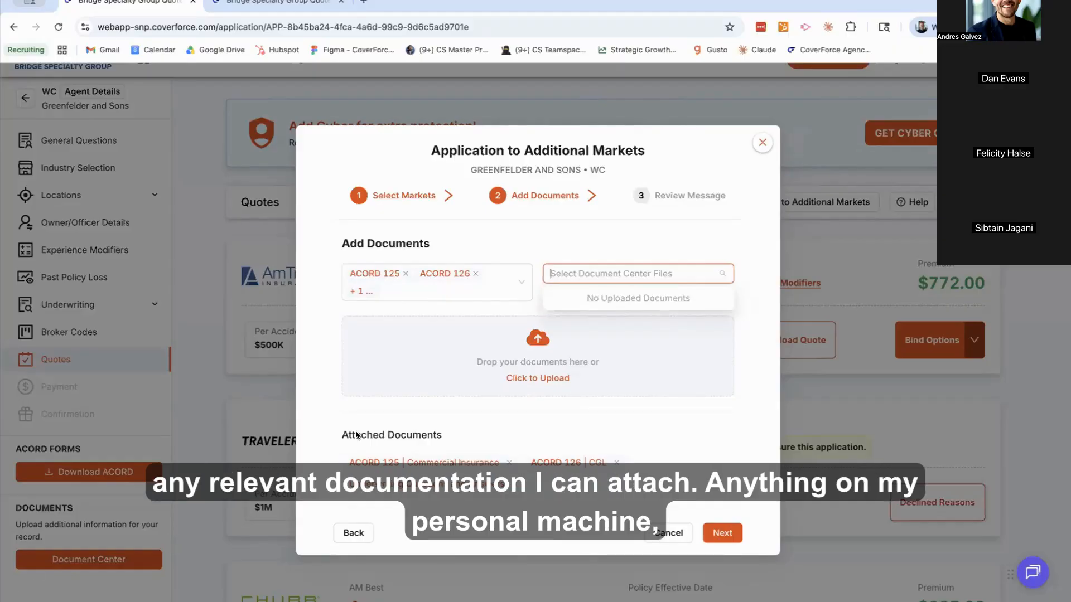
{"action": "left_click", "coordinate": [658, 231]}
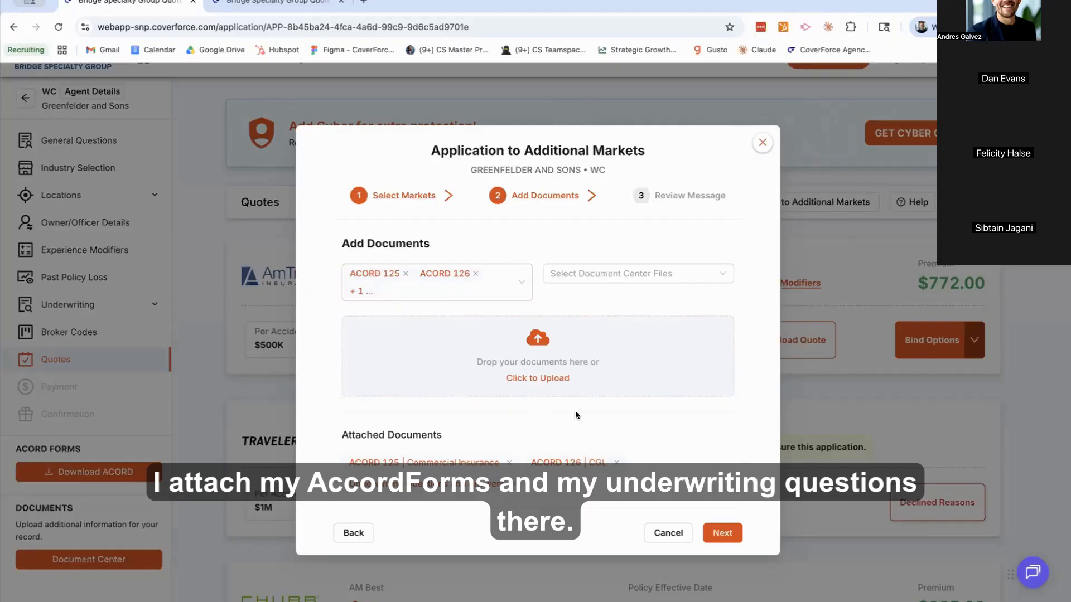
{"action": "left_click", "coordinate": [724, 533]}
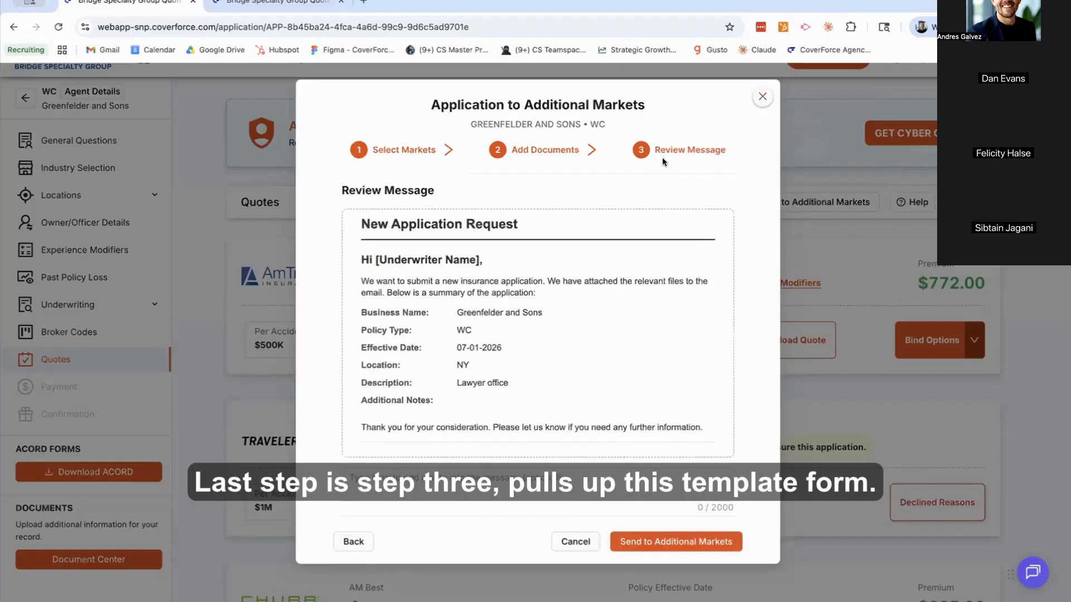
Review the prefilled New Application Request message and its application summary
{"action": "scroll", "coordinate": [484, 322], "scroll_direction": "down", "scroll_amount": 3}
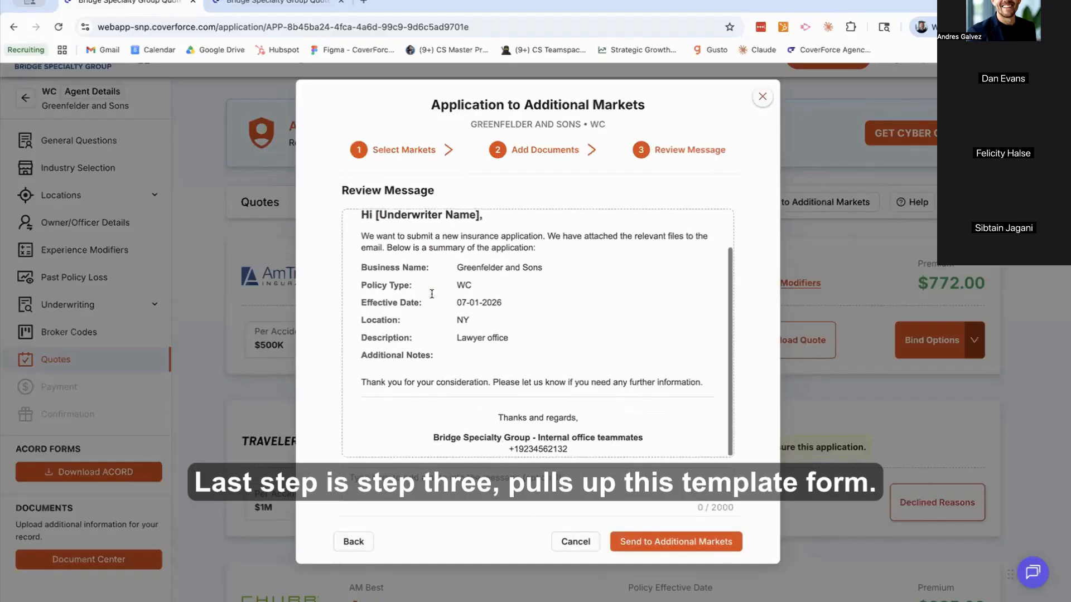
{"action": "scroll", "coordinate": [440, 304], "scroll_direction": "up", "scroll_amount": 3}
{"action": "left_click_drag", "start_coordinate": [395, 284], "coordinate": [622, 297]}
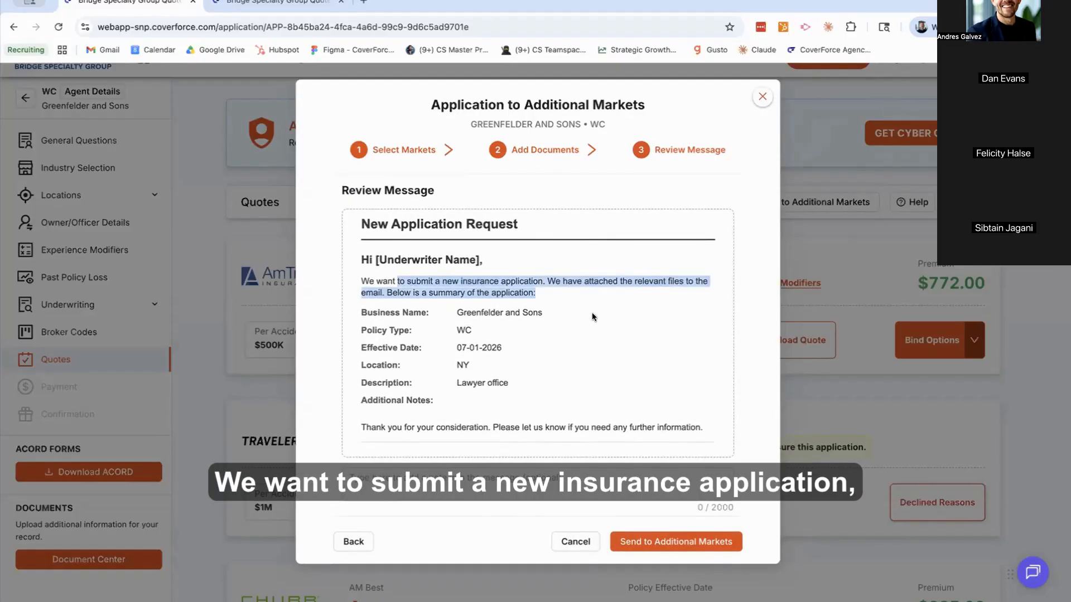
{"action": "left_click_drag", "start_coordinate": [402, 314], "coordinate": [538, 386]}
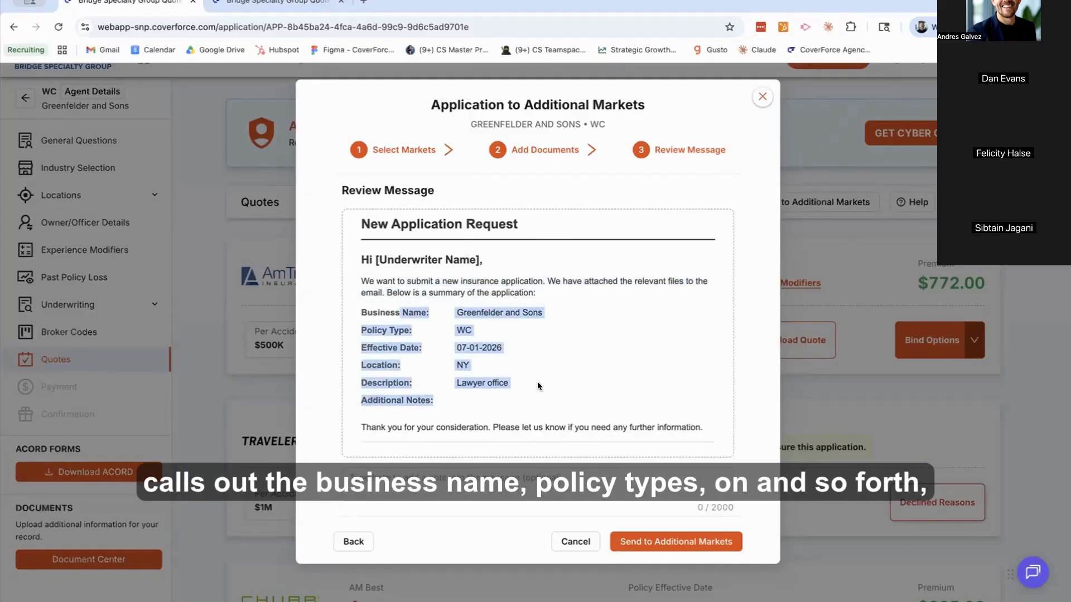
{"action": "left_click", "coordinate": [538, 386]}
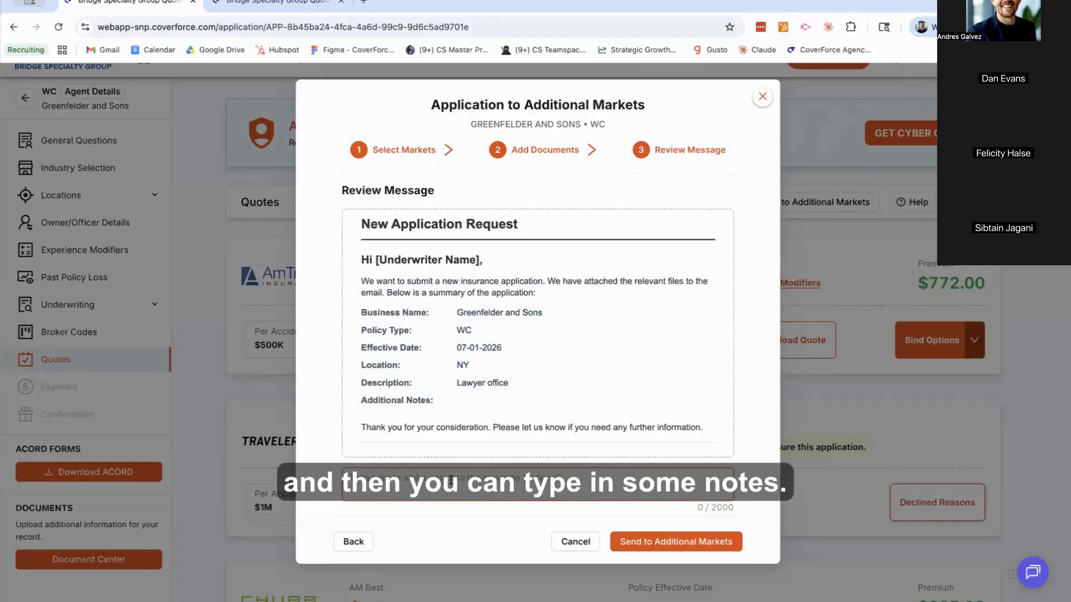
Add the note 'Can you please provide some commercial auto quotes' under Additional Notes
{"action": "type", "text": "Can you plea"}
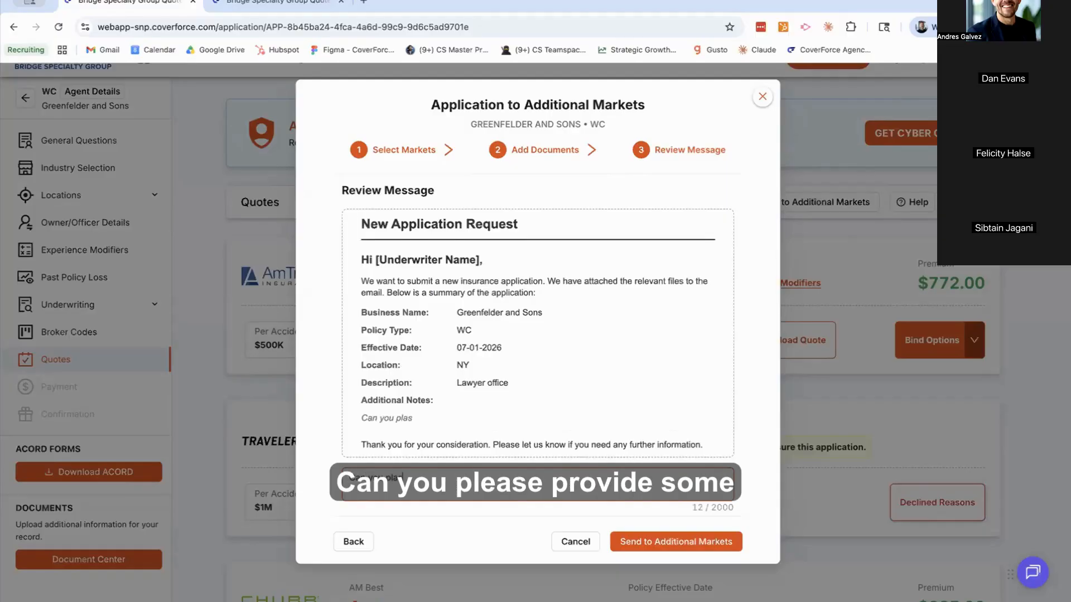
{"action": "type", "text": "se provide some omme"}
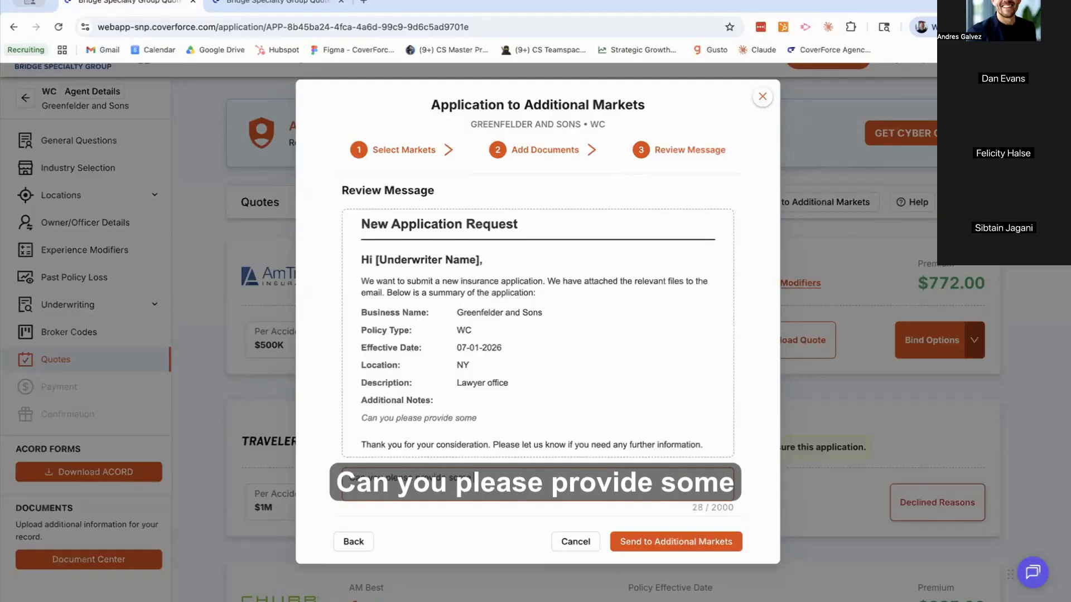
{"action": "key", "text": "BackSpace"}
{"action": "key", "text": "BackSpace"}
{"action": "key", "text": "BackSpace"}
{"action": "key", "text": "BackSpace"}
{"action": "type", "text": "comme"}
{"action": "key", "text": "BackSpace"}
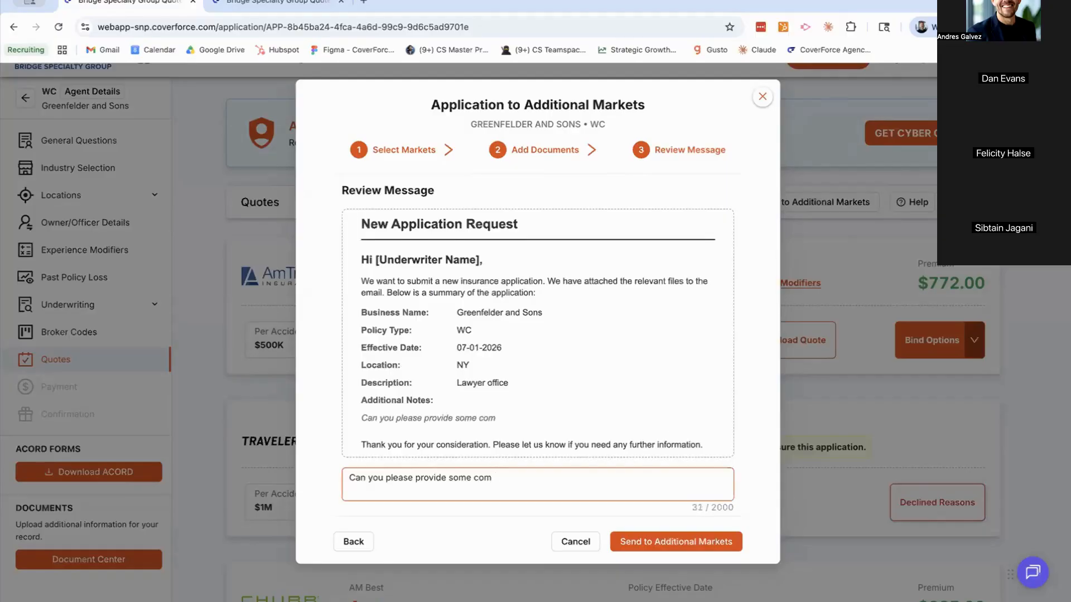
{"action": "type", "text": "eci"}
{"action": "key", "text": "BackSpace"}
{"action": "key", "text": "BackSpace"}
{"action": "type", "text": "rcial au"}
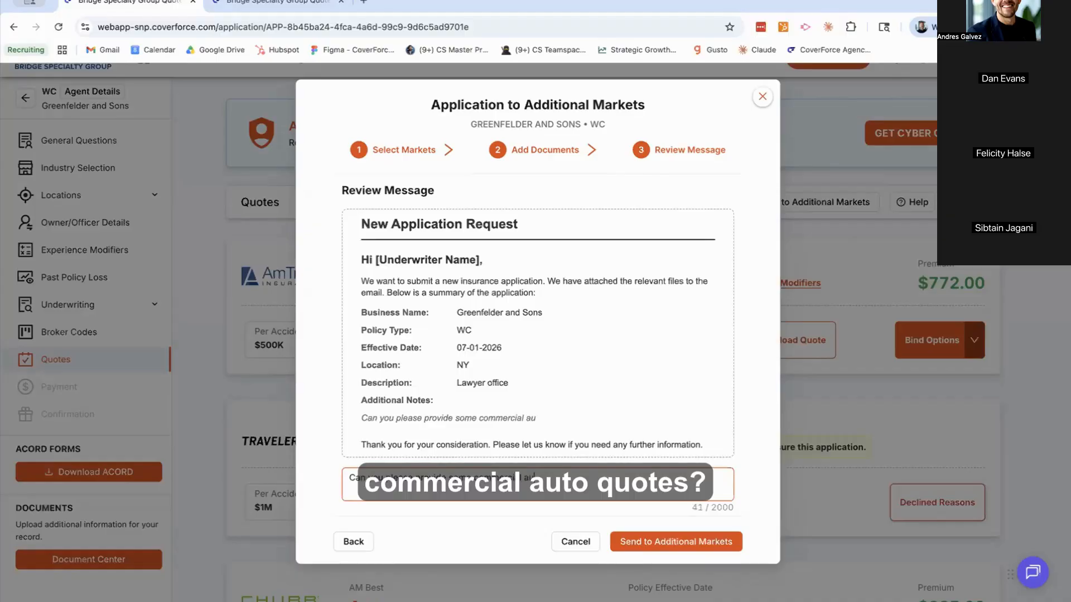
{"action": "type", "text": "to quotes"}
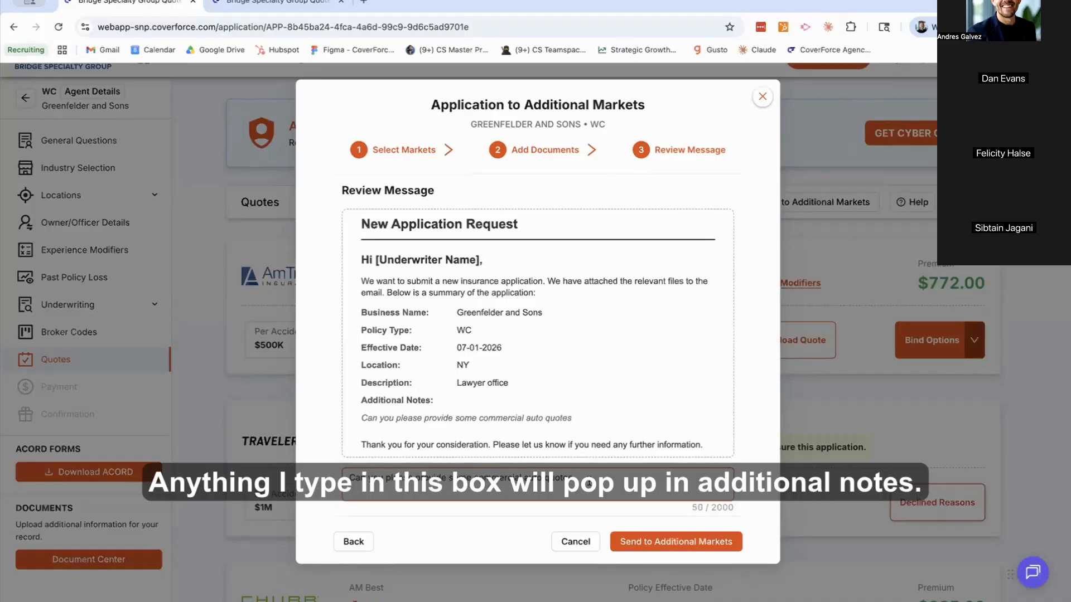
{"action": "left_click_drag", "start_coordinate": [435, 400], "coordinate": [342, 394]}
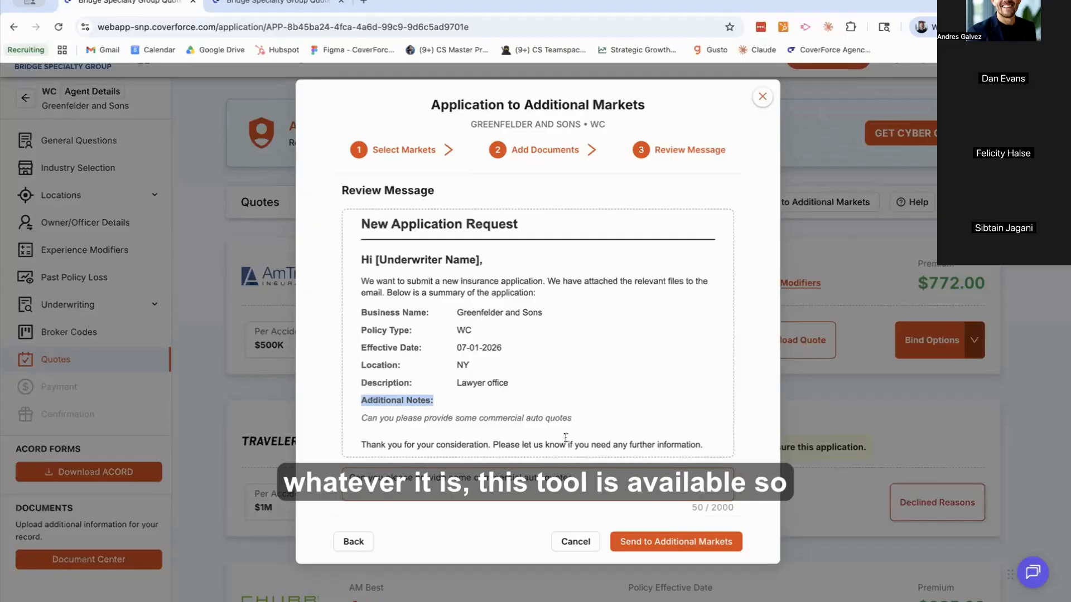
{"action": "left_click", "coordinate": [550, 382]}
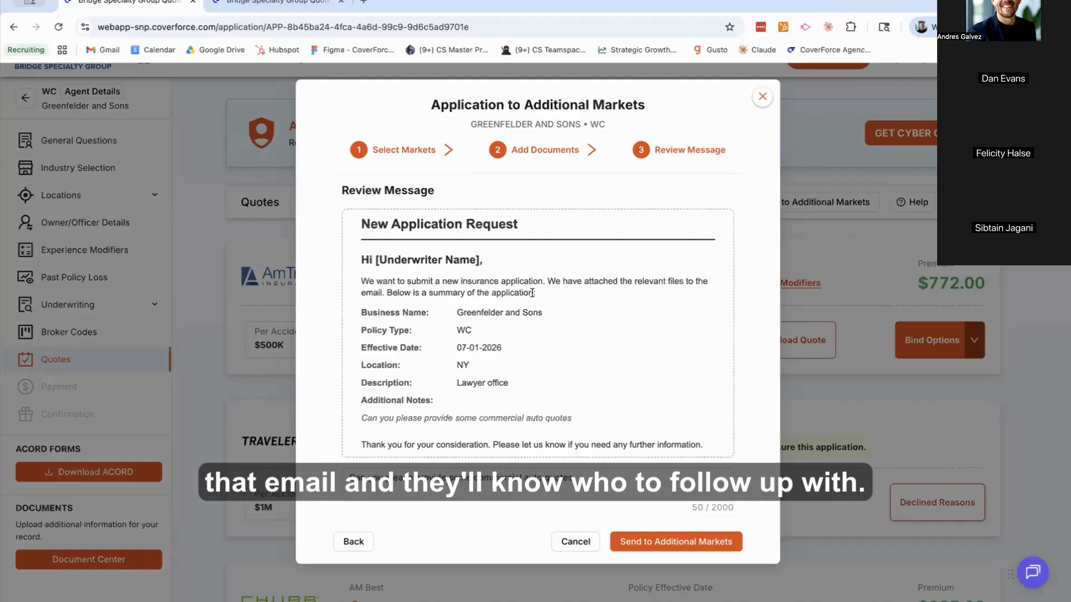
{"action": "left_click", "coordinate": [763, 98]}
{"action": "scroll", "coordinate": [1024, 285], "scroll_direction": "up", "scroll_amount": 1}
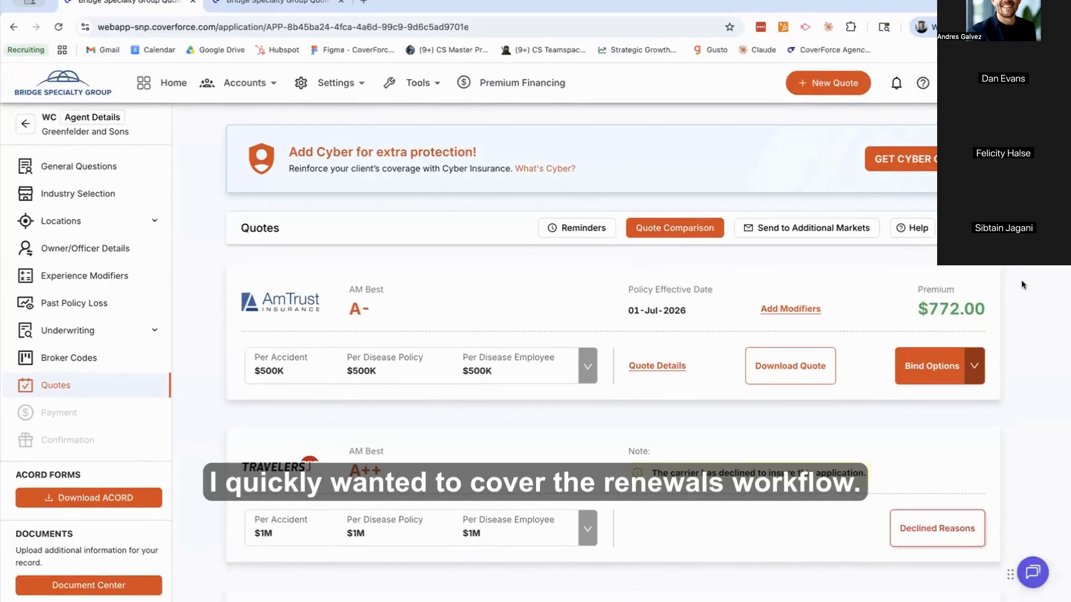
{"action": "scroll", "coordinate": [1024, 285], "scroll_direction": "down", "scroll_amount": 1}
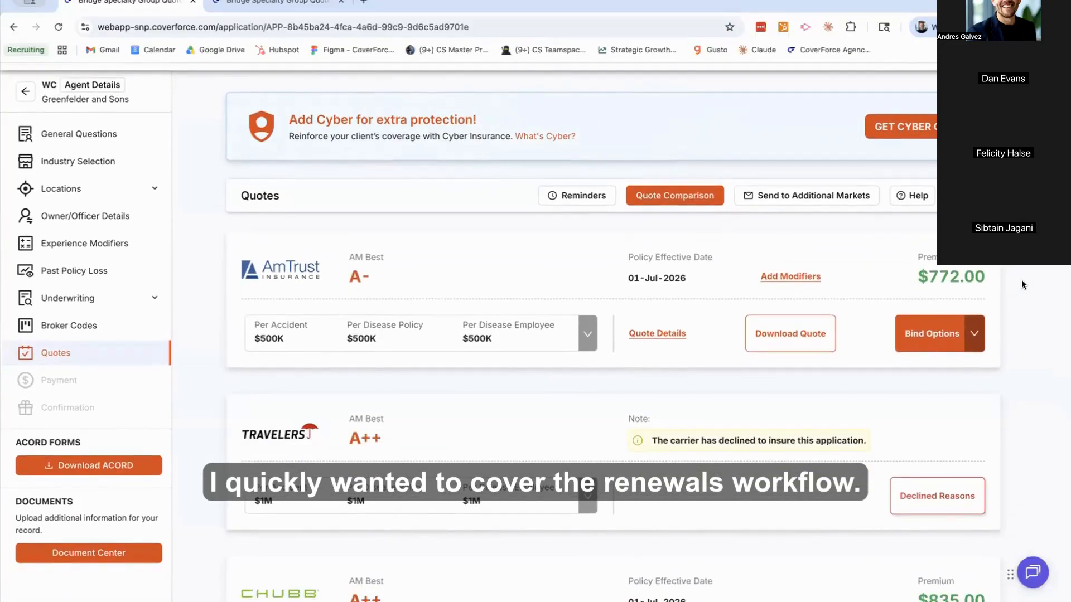
{"action": "scroll", "coordinate": [1024, 285], "scroll_direction": "up", "scroll_amount": 1}
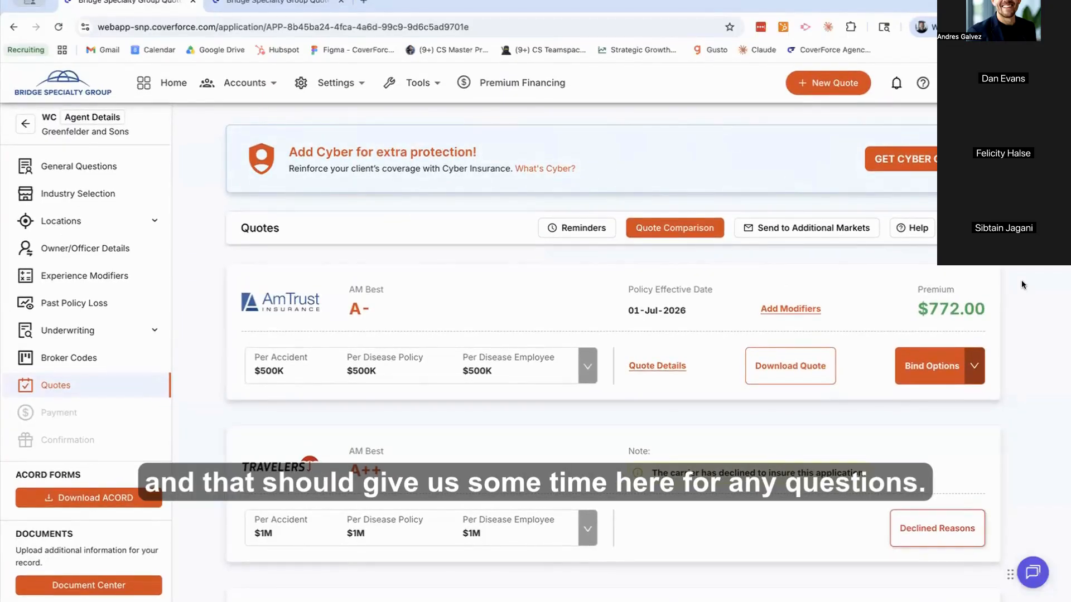
{"action": "scroll", "coordinate": [1020, 311], "scroll_direction": "down", "scroll_amount": 1}
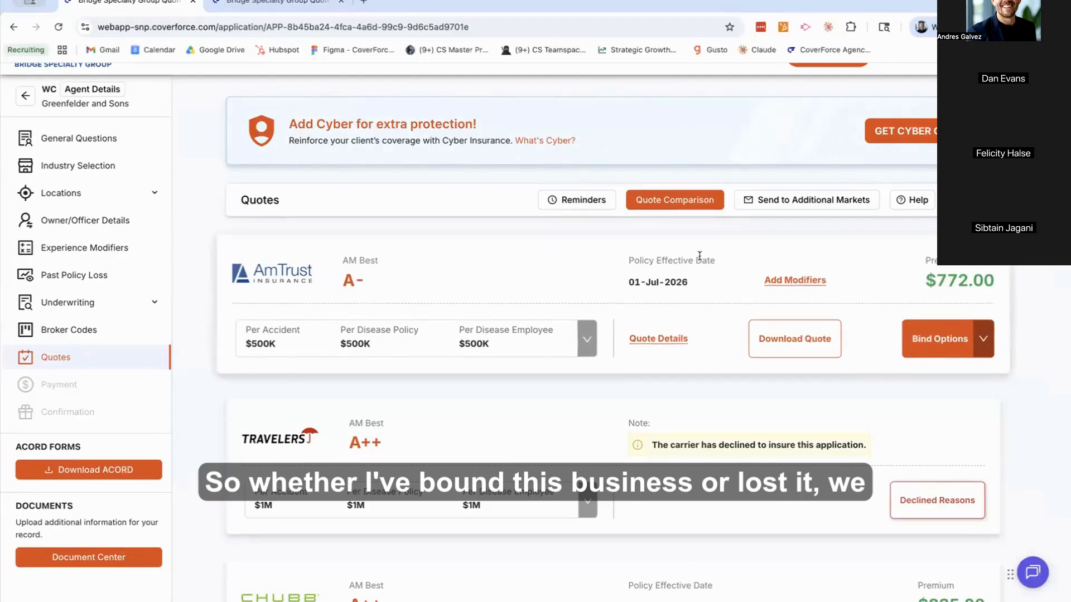
{"action": "left_click", "coordinate": [581, 202]}
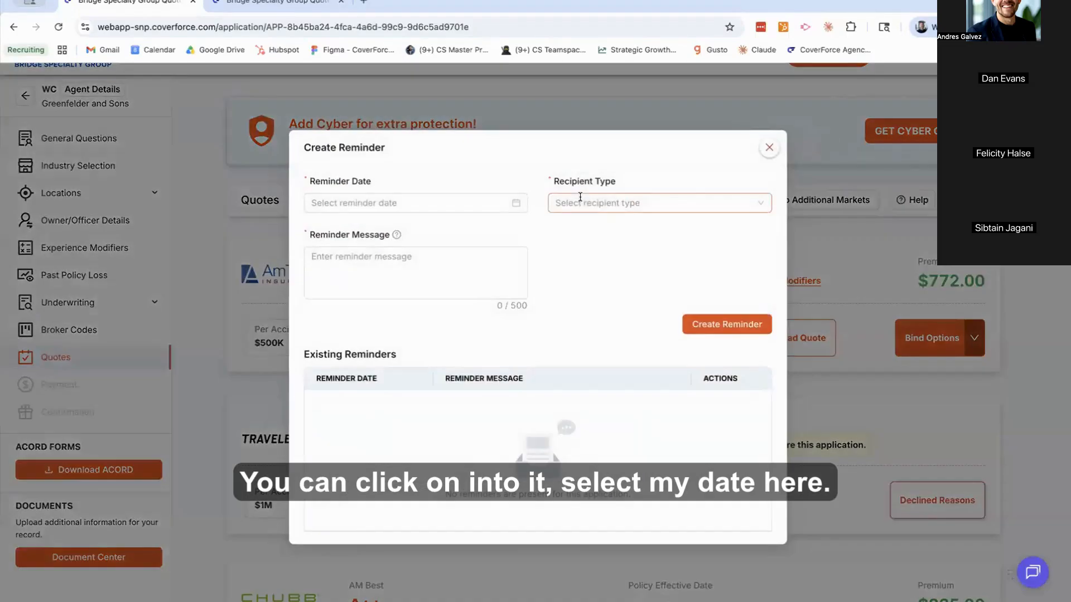
{"action": "left_click", "coordinate": [515, 203]}
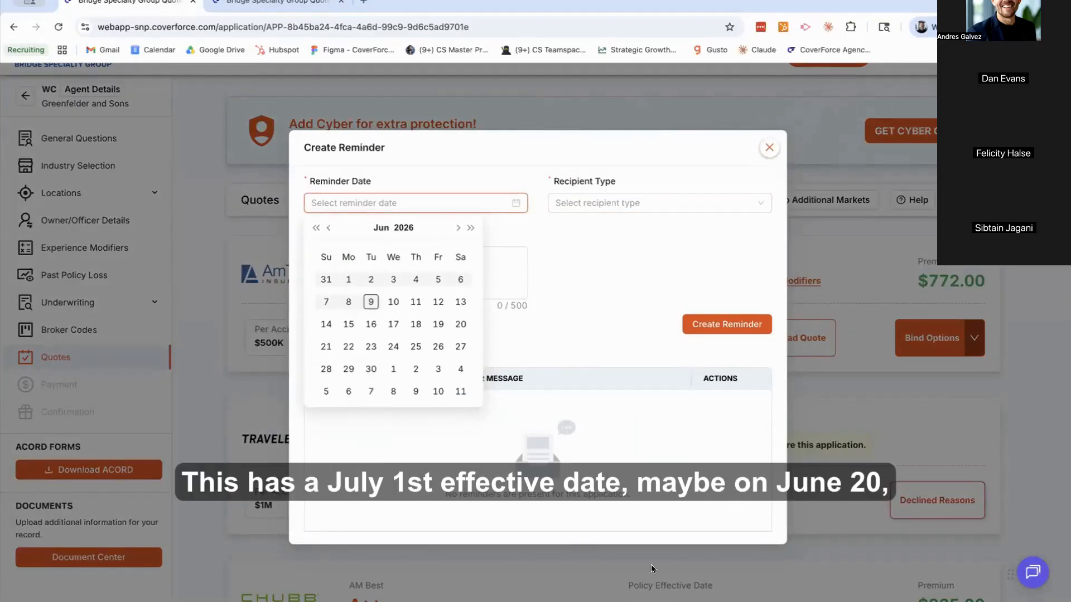
{"action": "left_click", "coordinate": [470, 227]}
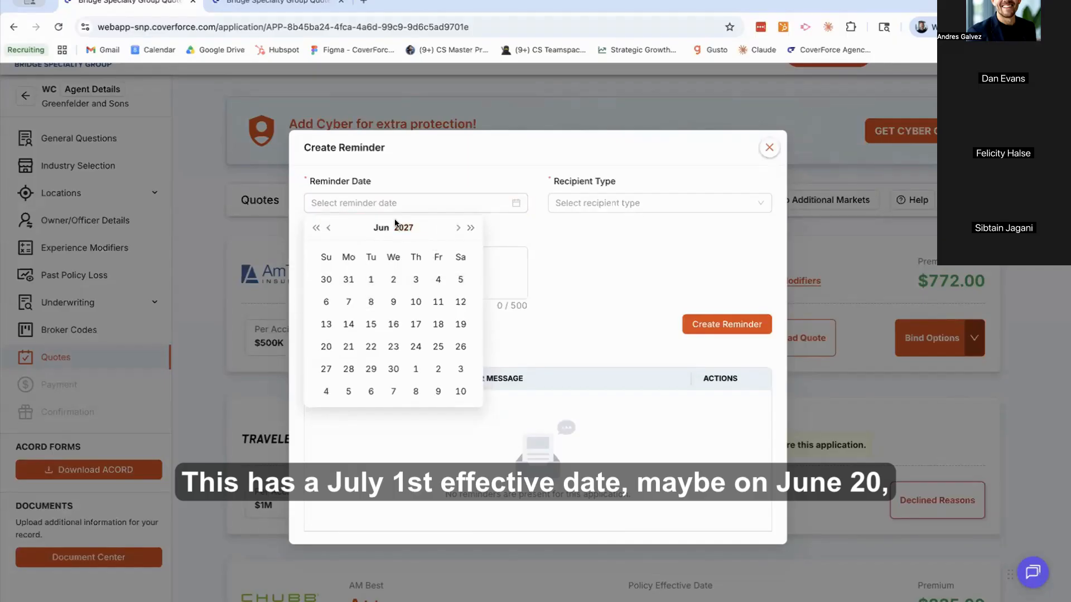
{"action": "left_click", "coordinate": [371, 278]}
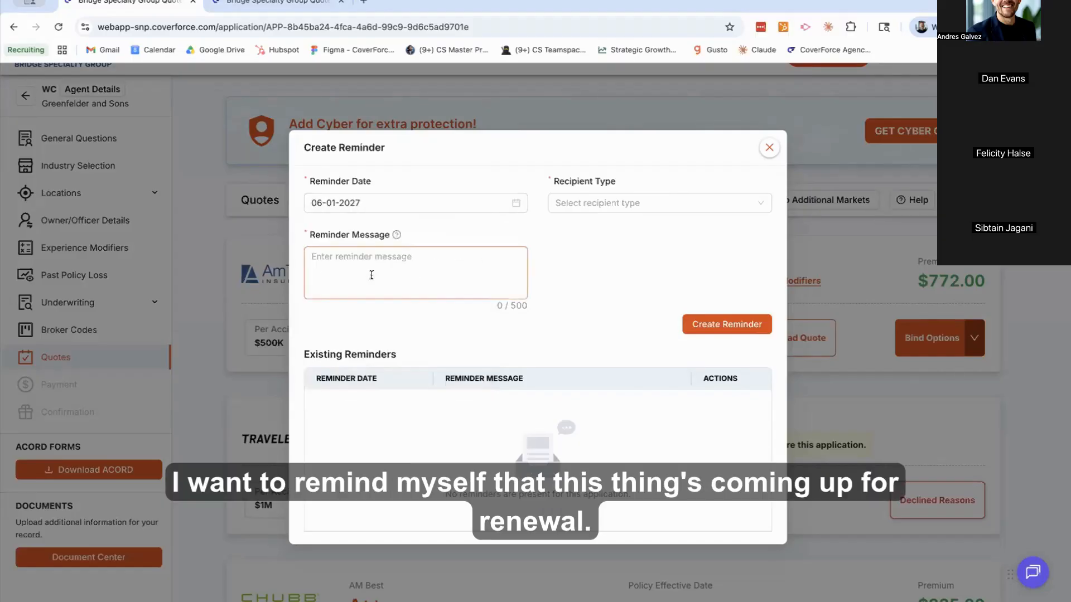
{"action": "left_click", "coordinate": [756, 202]}
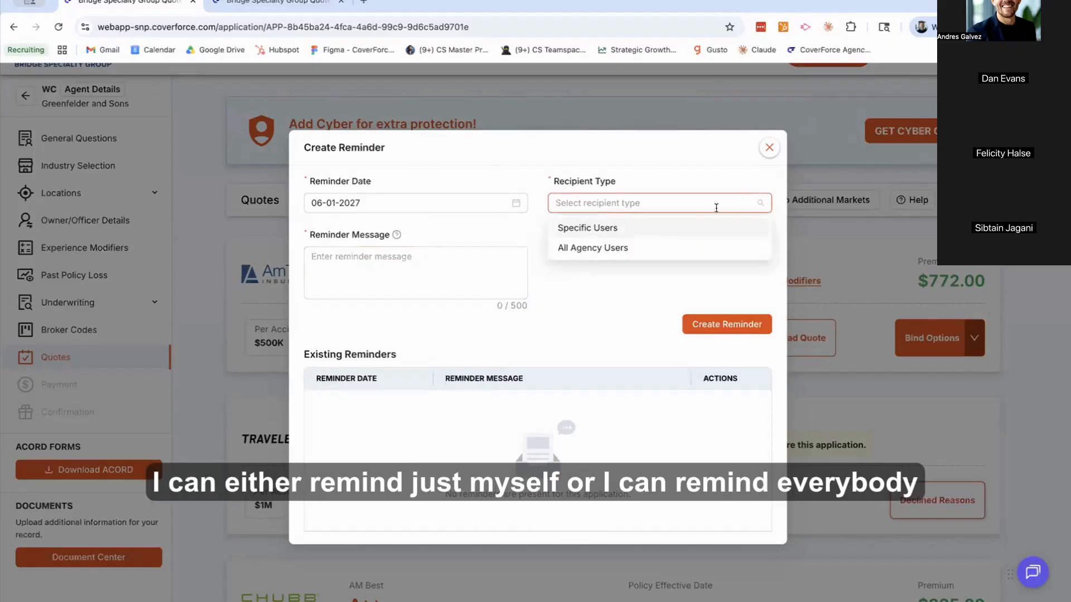
{"action": "left_click", "coordinate": [638, 228]}
{"action": "left_click", "coordinate": [749, 205]}
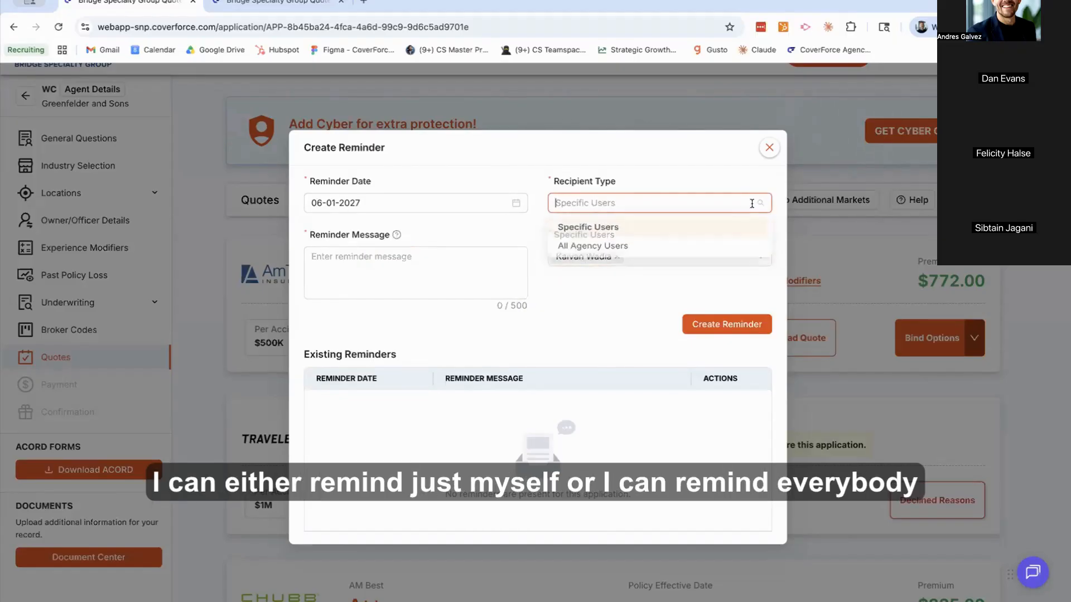
{"action": "left_click", "coordinate": [656, 246]}
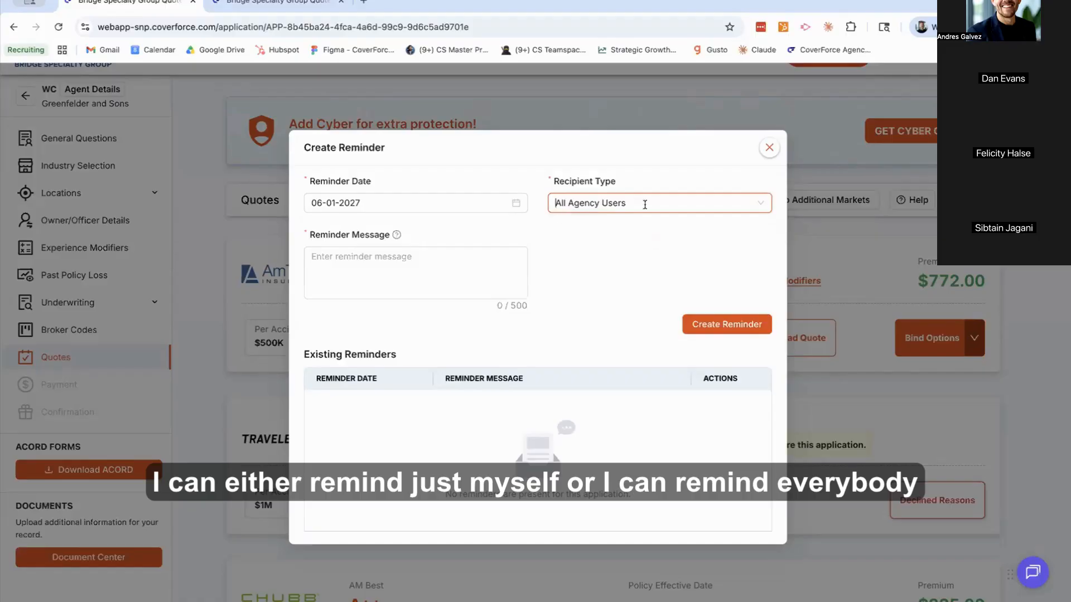
{"action": "left_click", "coordinate": [411, 261]}
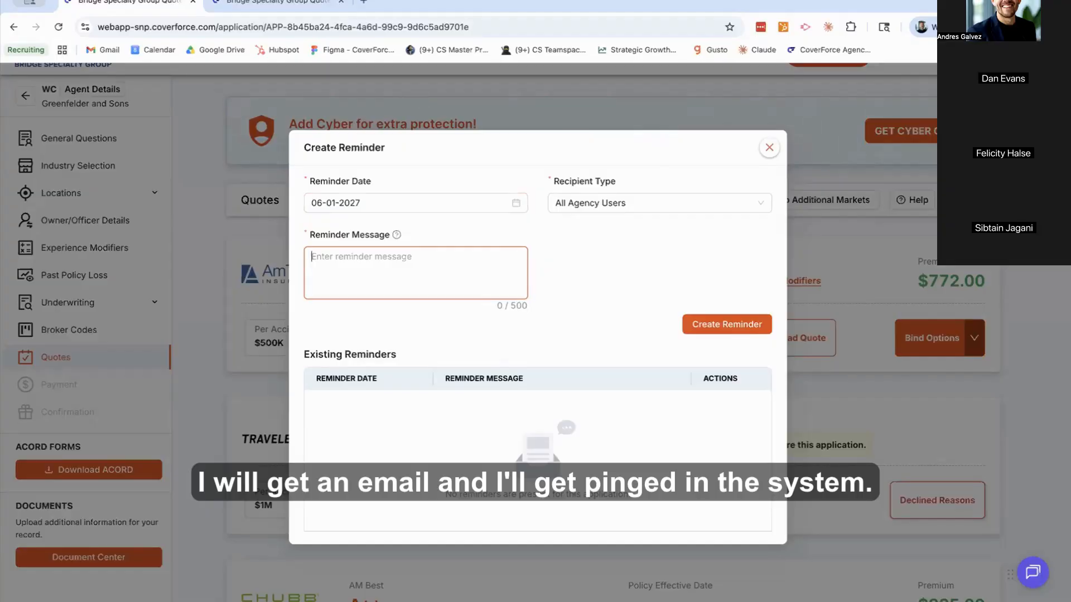
{"action": "left_click", "coordinate": [769, 147]}
{"action": "scroll", "coordinate": [792, 241], "scroll_direction": "up", "scroll_amount": 1}
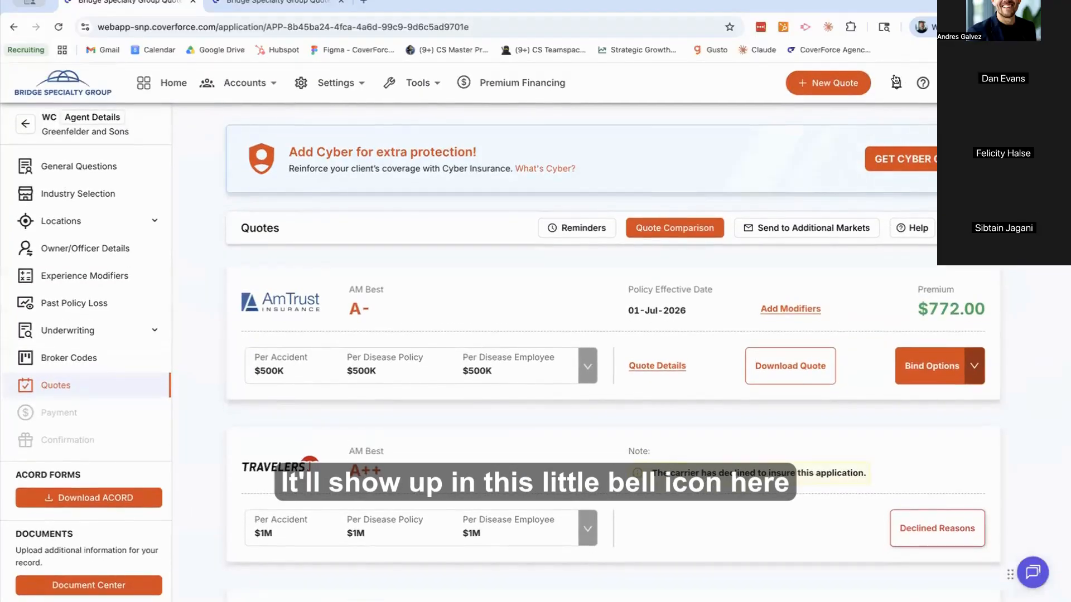
Check the bell notifications, then go back to the Greenfelder and Sons account page
{"action": "left_click", "coordinate": [895, 82]}
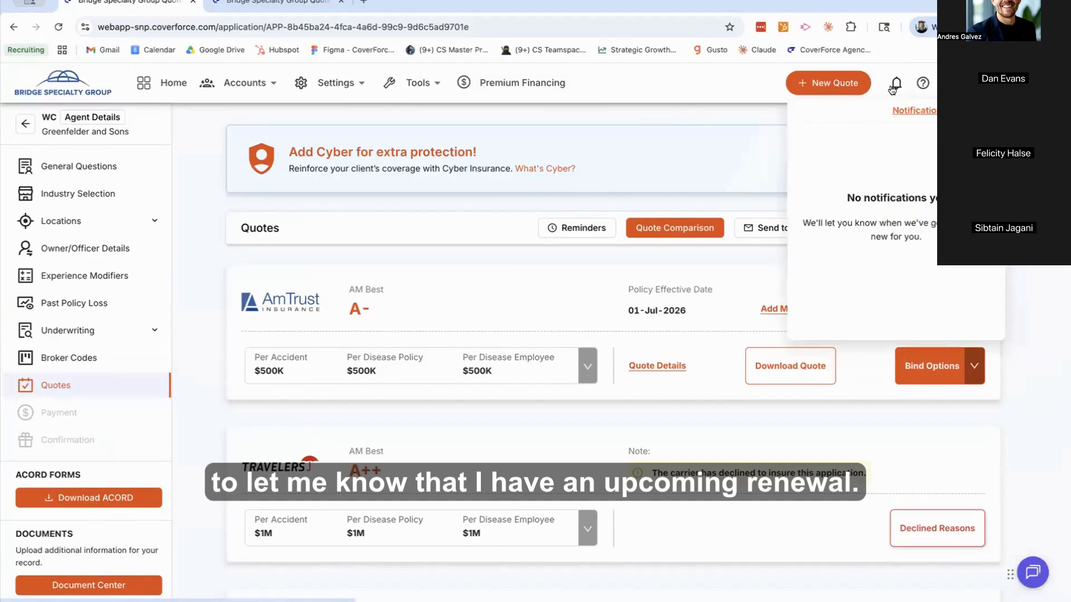
{"action": "left_click", "coordinate": [894, 85]}
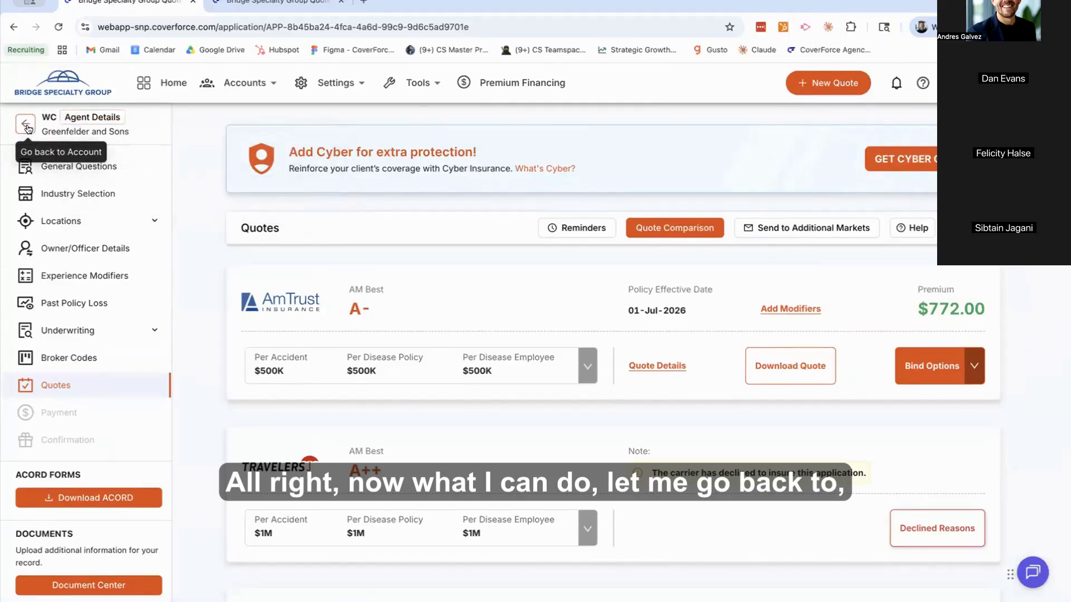
{"action": "triple_click", "coordinate": [45, 128]}
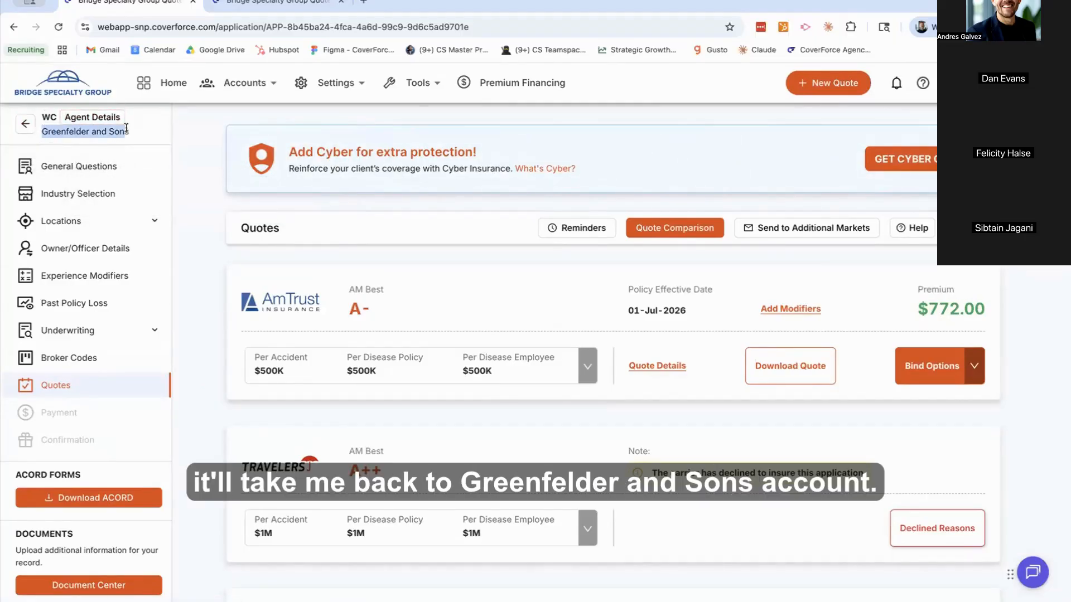
{"action": "left_click", "coordinate": [26, 123]}
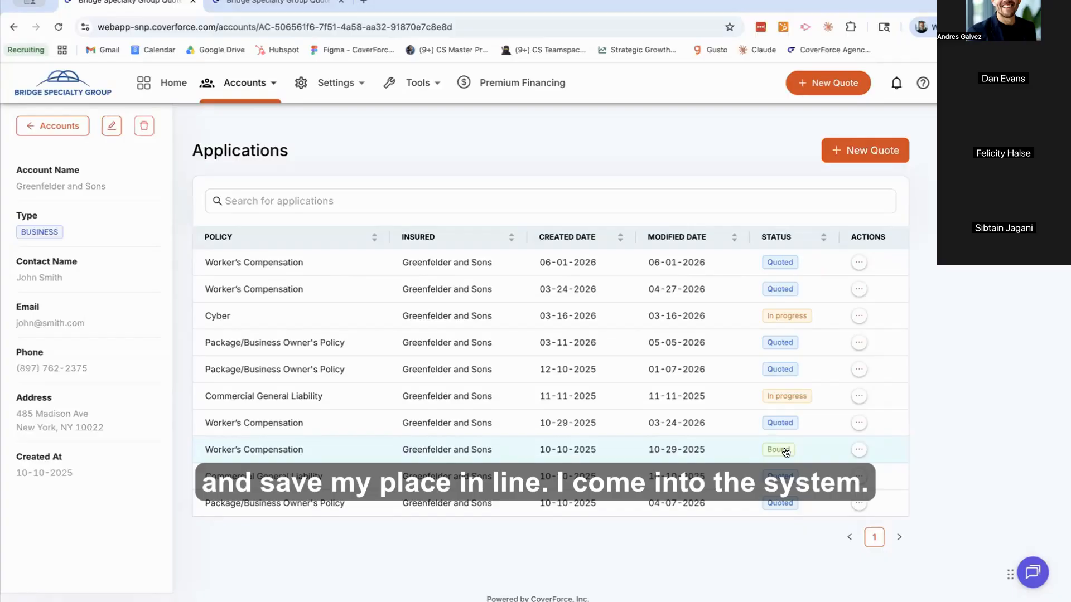
Clone the bound Worker's Compensation application and review its prefilled account, NAICS, state and carriers
{"action": "left_click", "coordinate": [860, 453]}
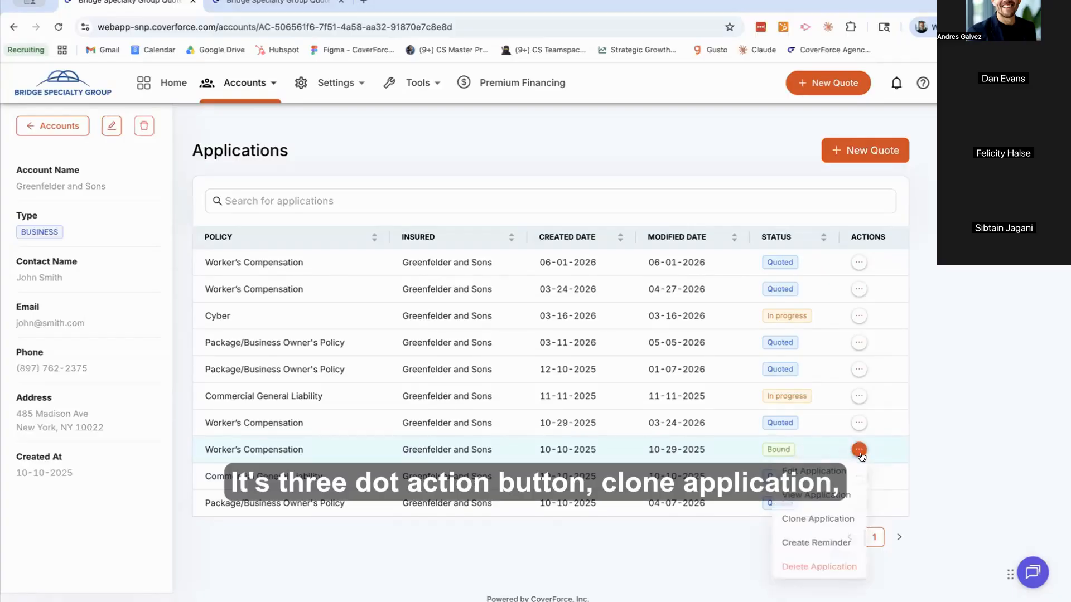
{"action": "left_click", "coordinate": [817, 523]}
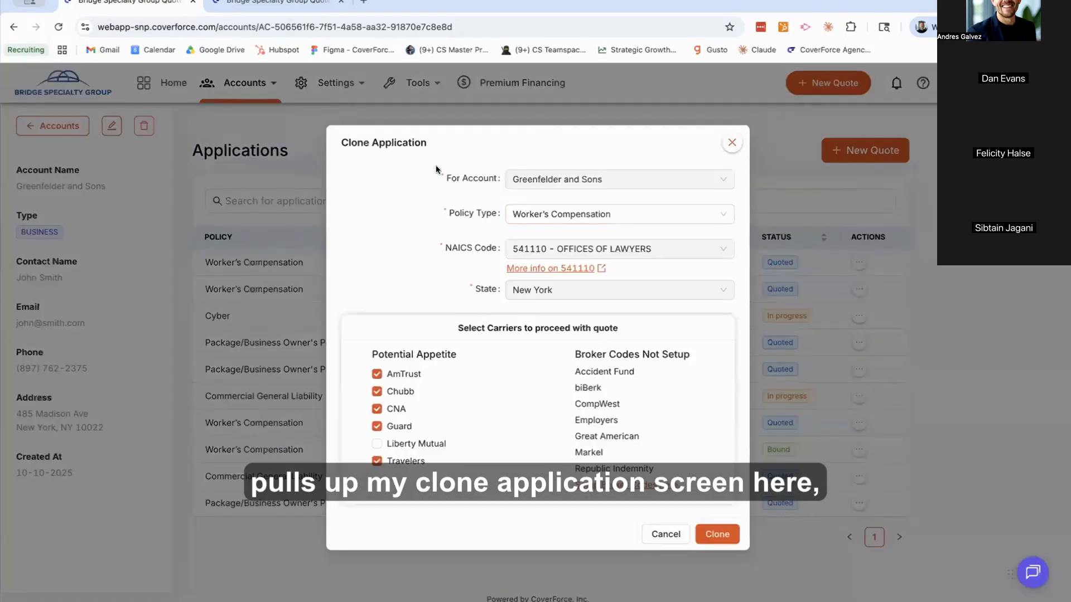
{"action": "left_click_drag", "start_coordinate": [456, 175], "coordinate": [475, 175]}
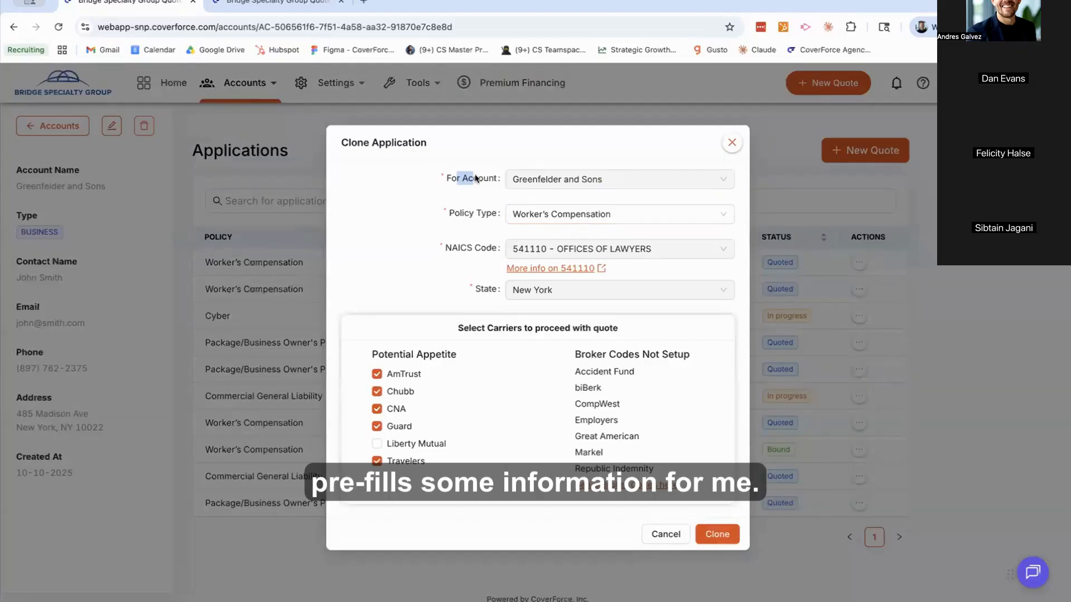
{"action": "left_click_drag", "start_coordinate": [460, 245], "coordinate": [474, 245]}
{"action": "left_click_drag", "start_coordinate": [476, 285], "coordinate": [486, 289]}
{"action": "left_click", "coordinate": [413, 283]}
{"action": "left_click_drag", "start_coordinate": [372, 354], "coordinate": [586, 368]}
{"action": "left_click", "coordinate": [417, 353]}
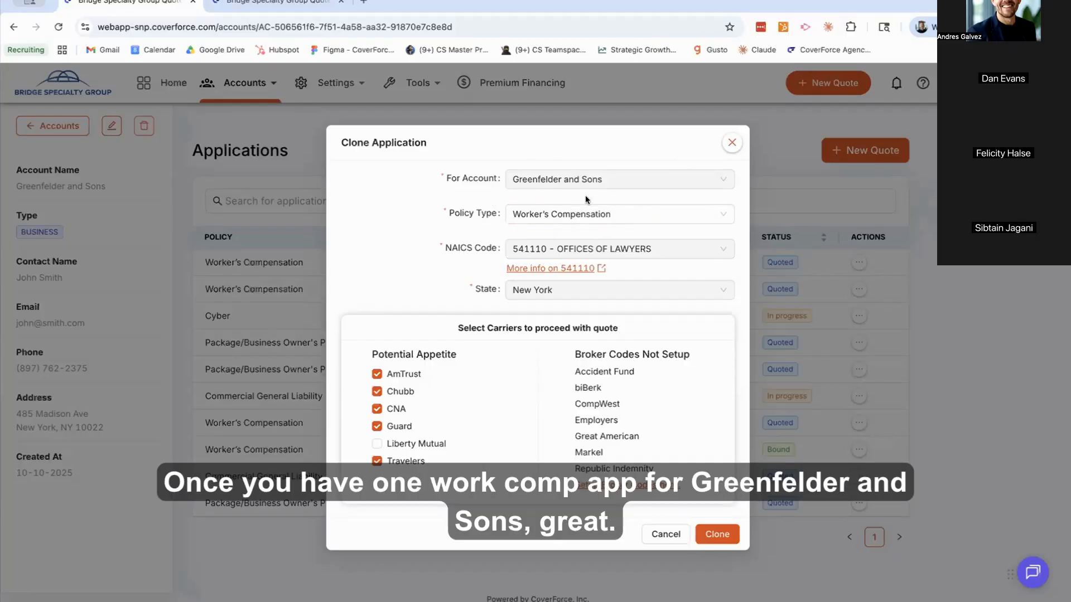
Close the Clone Application dialog and reopen the Bound application's actions menu
{"action": "left_click", "coordinate": [729, 144]}
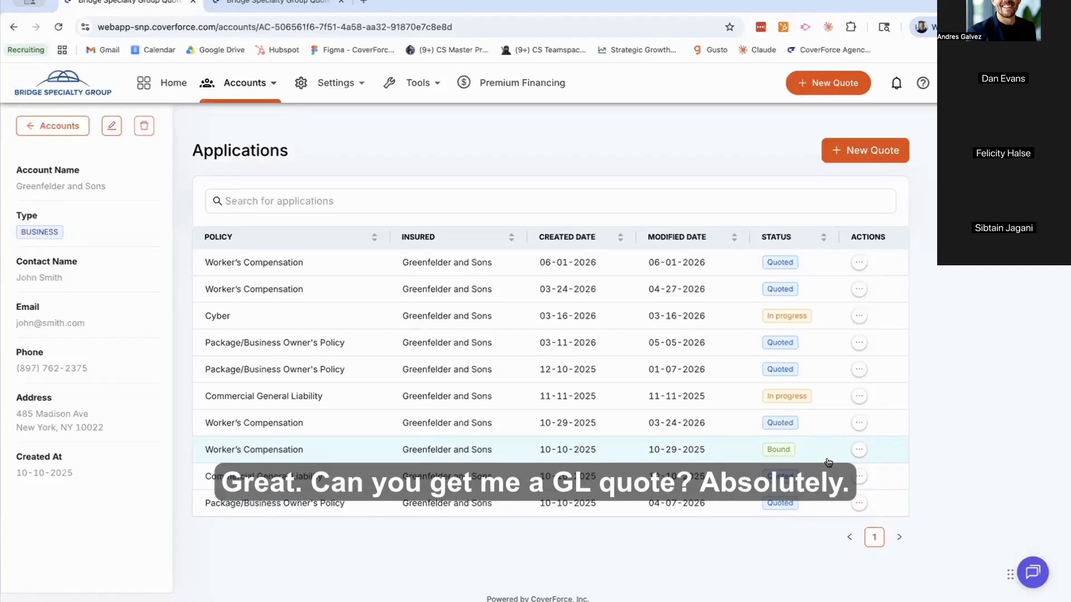
{"action": "left_click", "coordinate": [860, 450]}
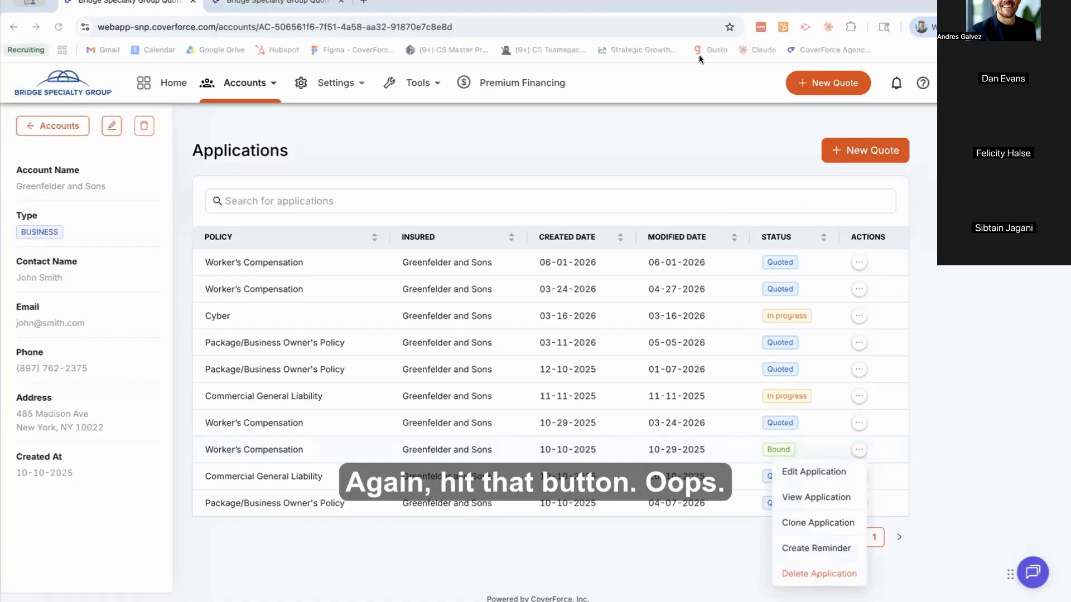
{"action": "left_click", "coordinate": [817, 523]}
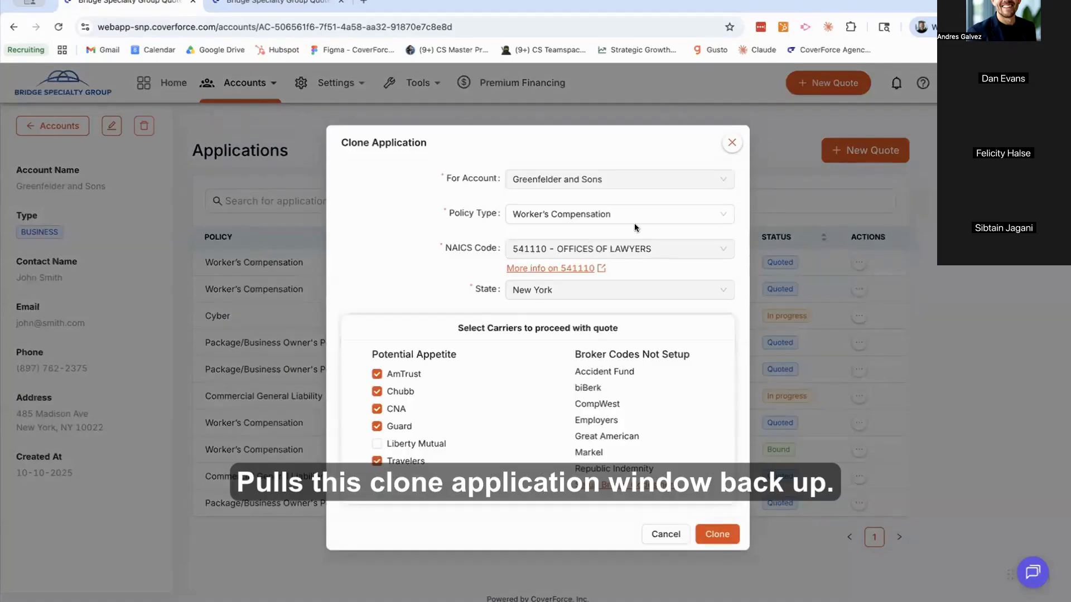
{"action": "left_click", "coordinate": [719, 215]}
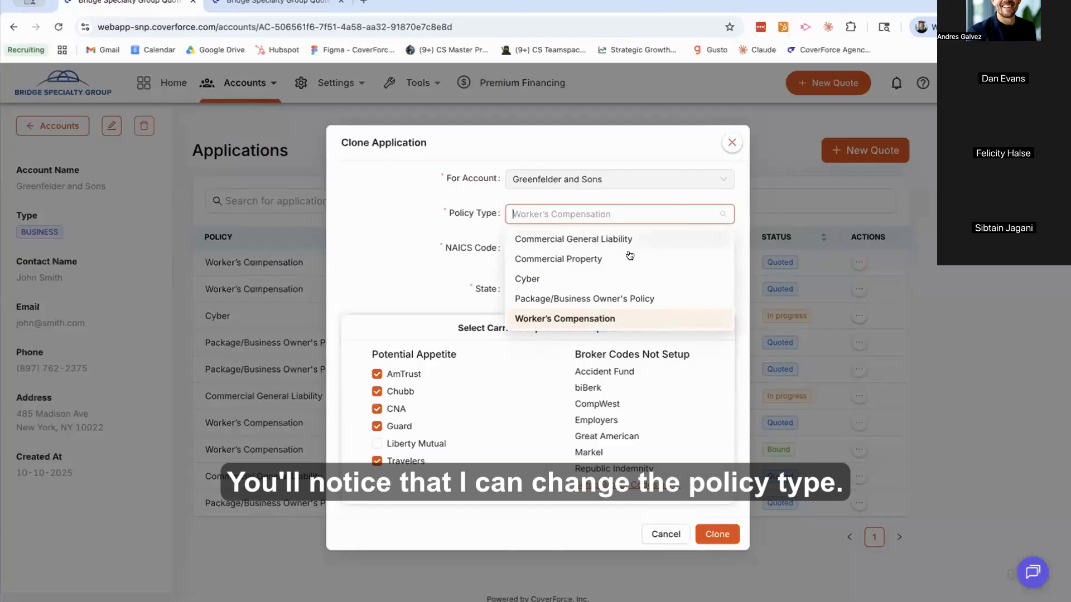
{"action": "left_click", "coordinate": [586, 238]}
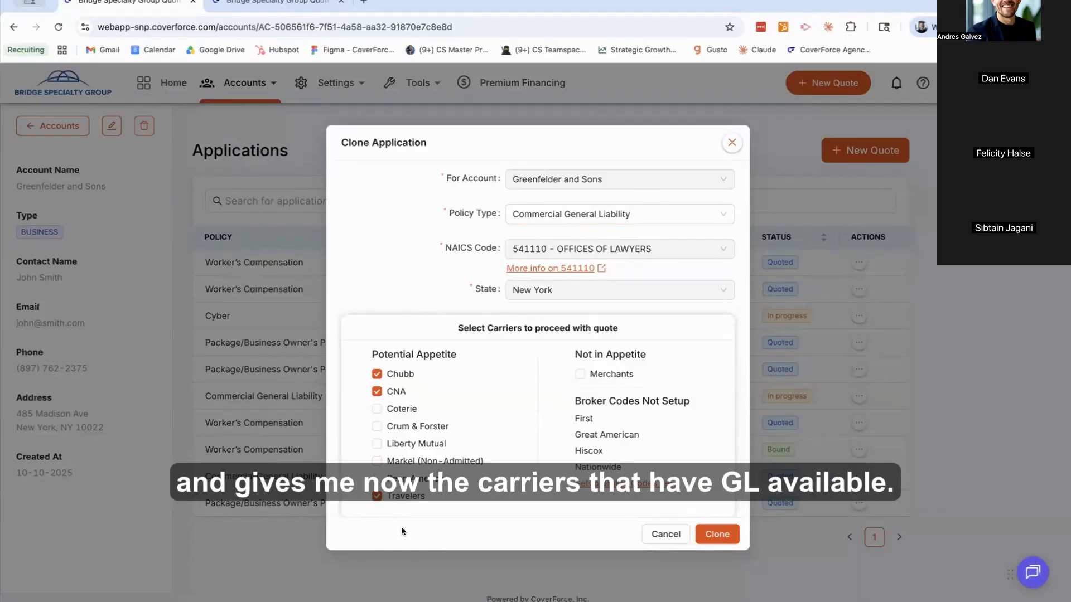
{"action": "left_click", "coordinate": [376, 409]}
{"action": "left_click", "coordinate": [377, 461]}
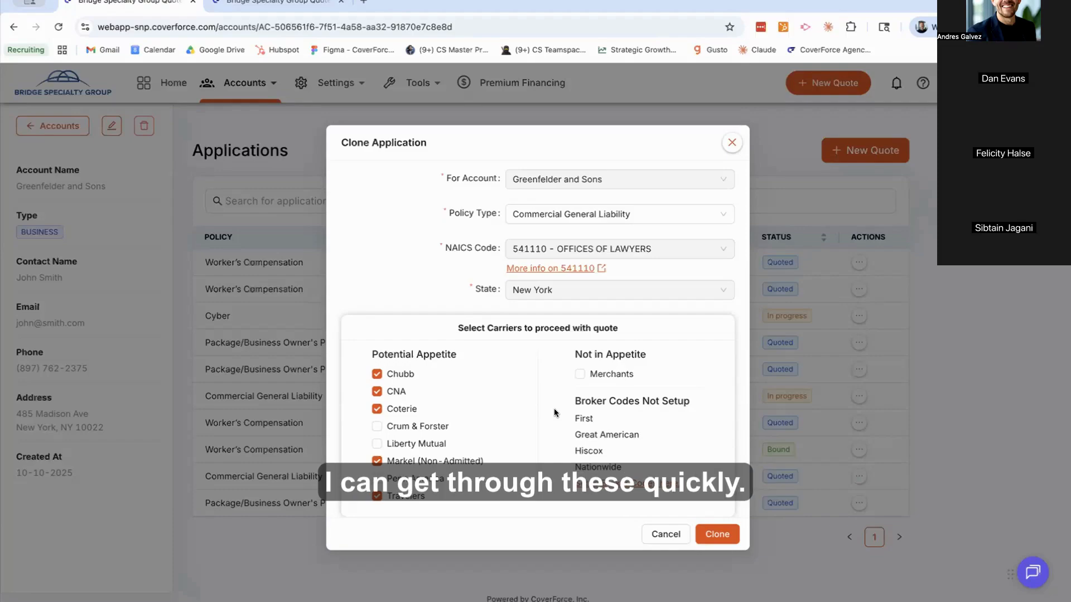
{"action": "left_click", "coordinate": [732, 143]}
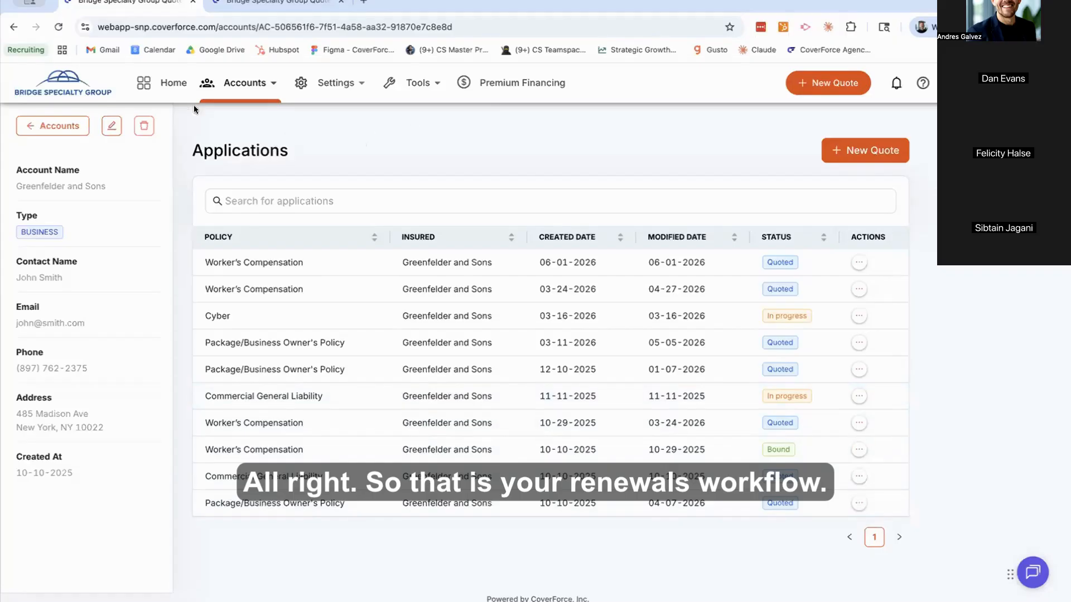
Go to Home and open the Greenfelder and Sons application from Recent Applications
{"action": "left_click", "coordinate": [166, 80]}
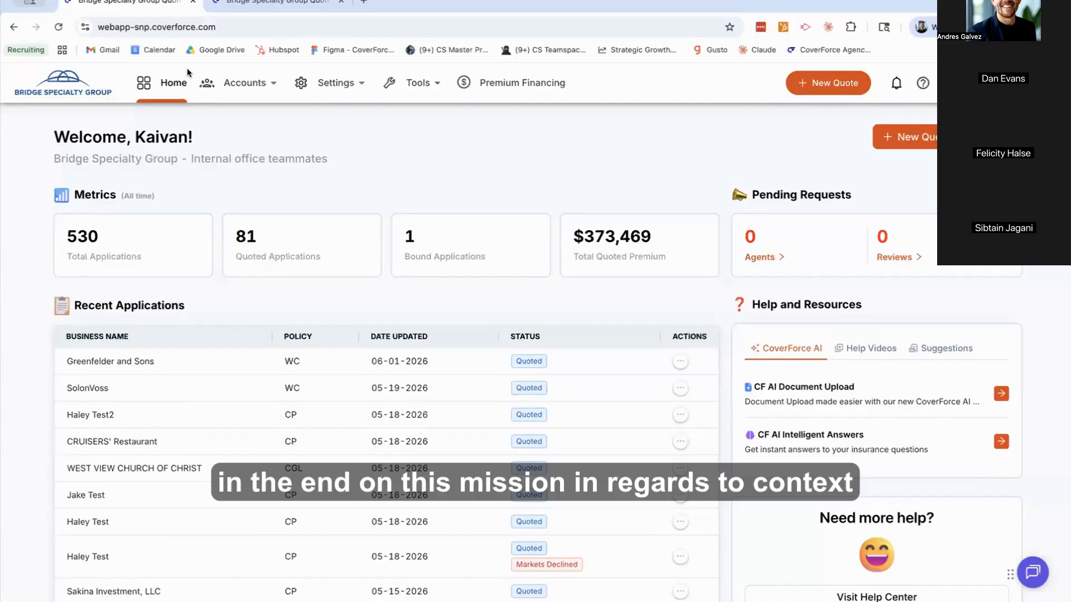
{"action": "left_click", "coordinate": [309, 362]}
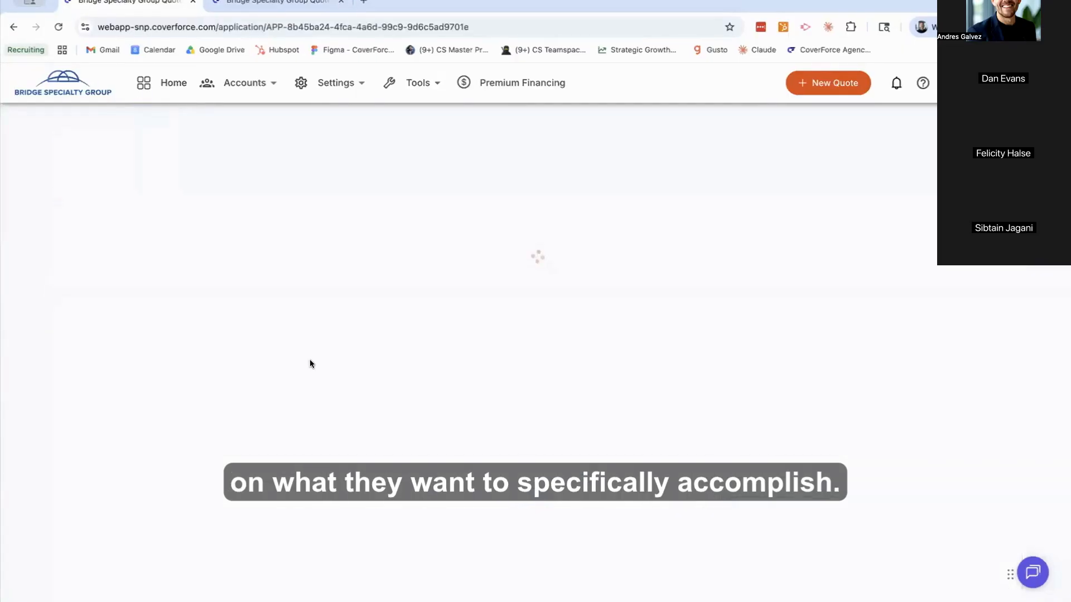
Open Submit for Review on the Chubb quote twice, cancelling both times without sending
{"action": "scroll", "coordinate": [1023, 383], "scroll_direction": "down", "scroll_amount": 7}
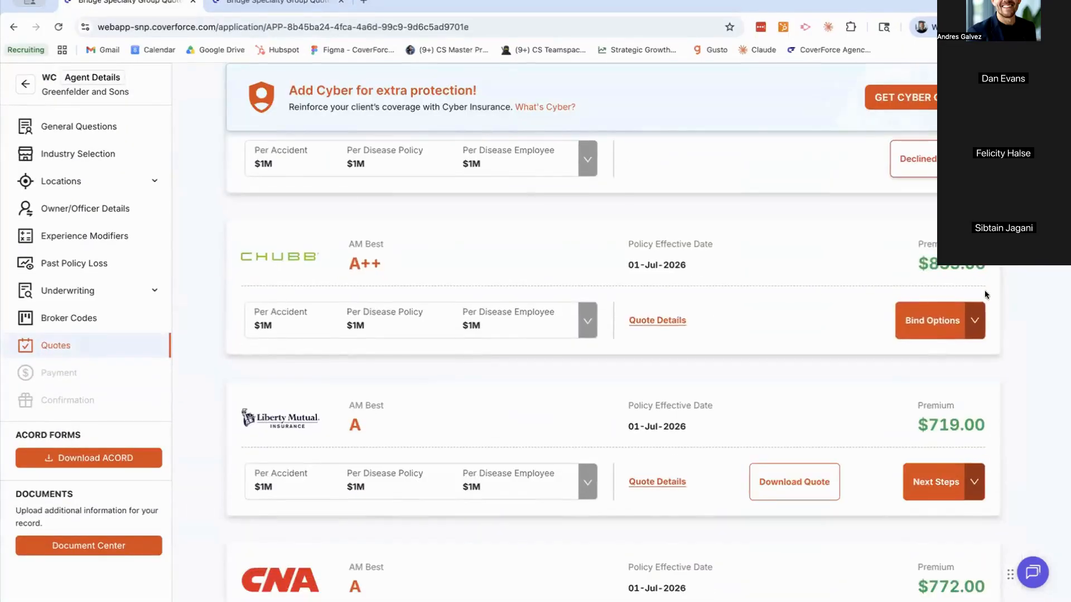
{"action": "left_click", "coordinate": [974, 321]}
{"action": "left_click", "coordinate": [949, 352]}
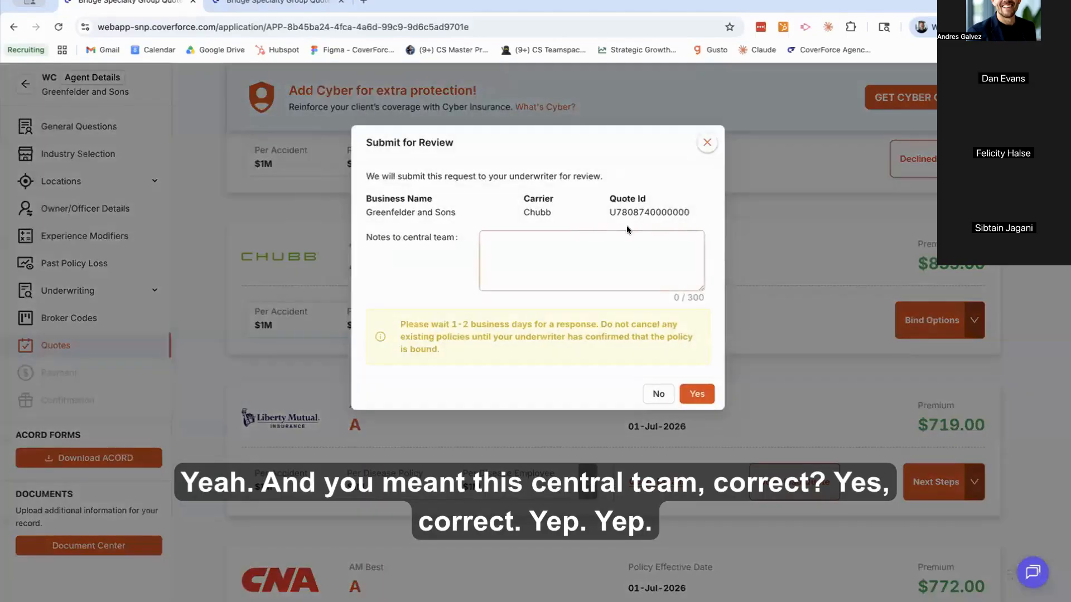
{"action": "left_click_drag", "start_coordinate": [381, 237], "coordinate": [448, 238]}
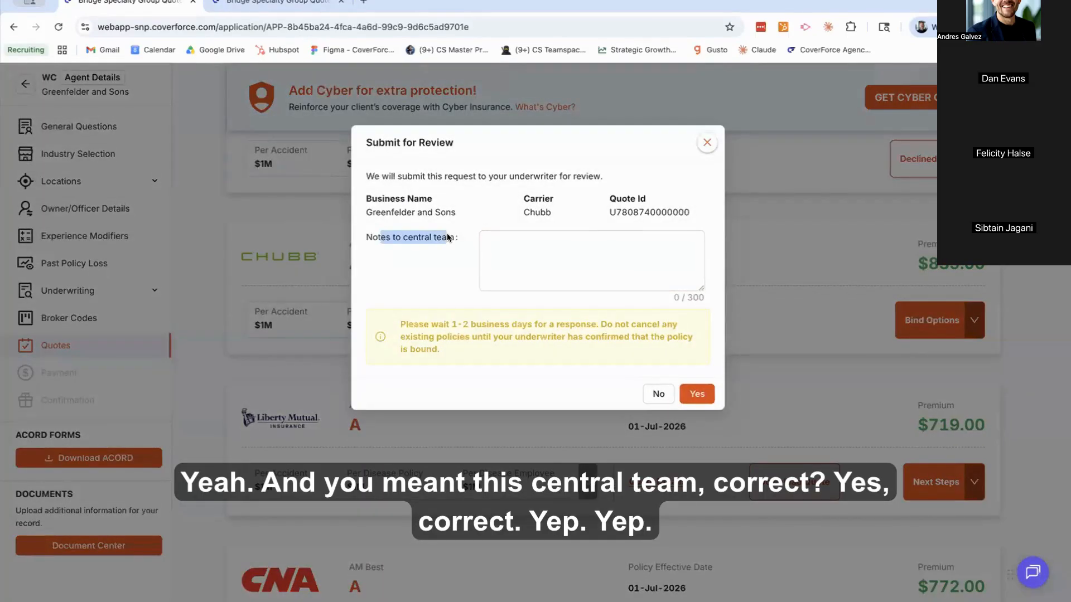
{"action": "left_click", "coordinate": [706, 143]}
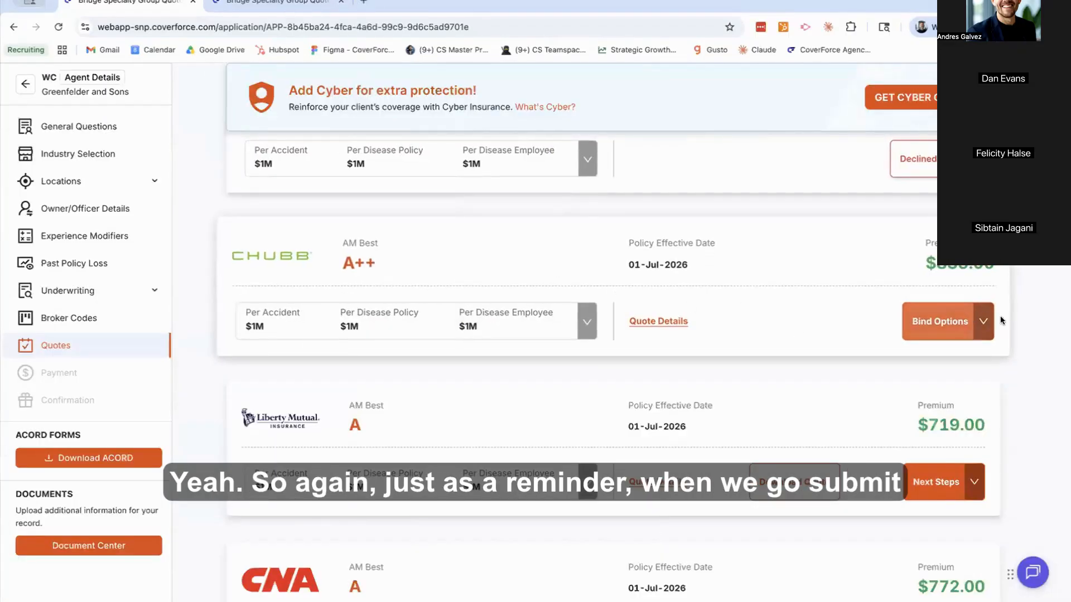
{"action": "left_click", "coordinate": [984, 321]}
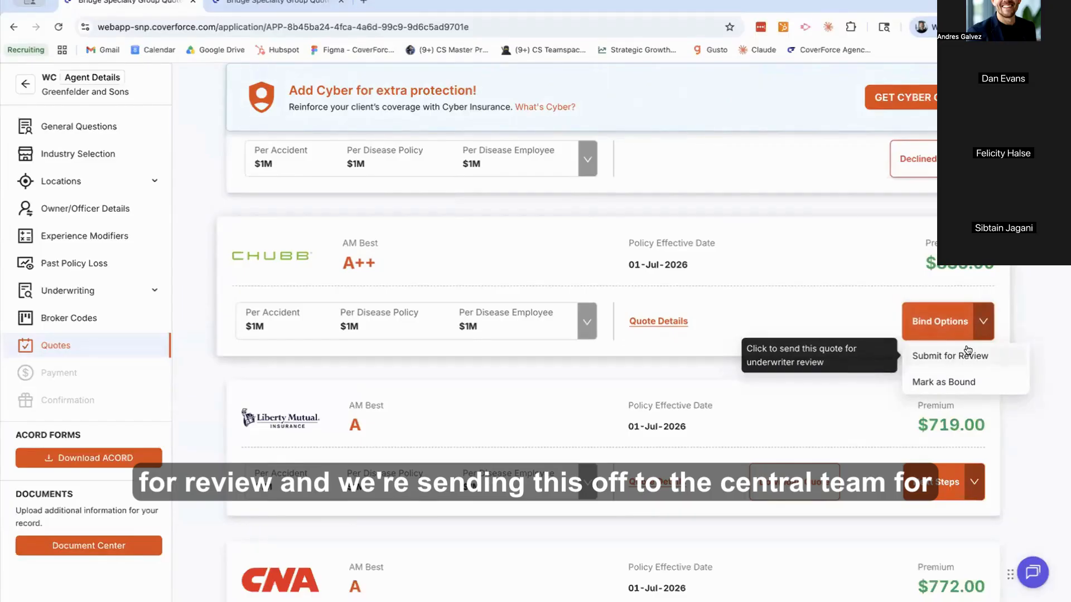
{"action": "left_click", "coordinate": [968, 350]}
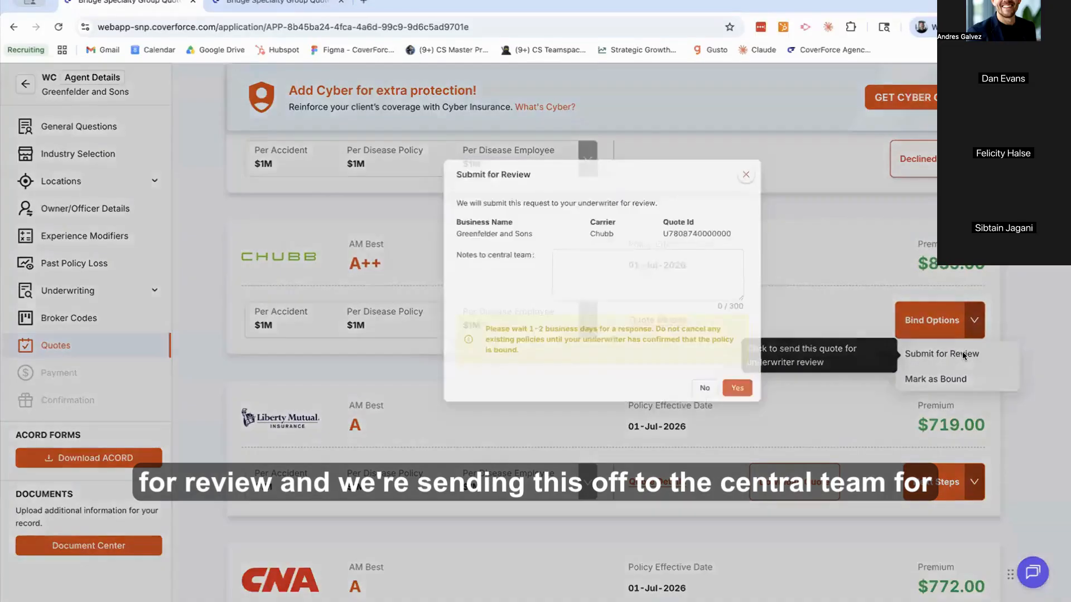
{"action": "left_click", "coordinate": [520, 258]}
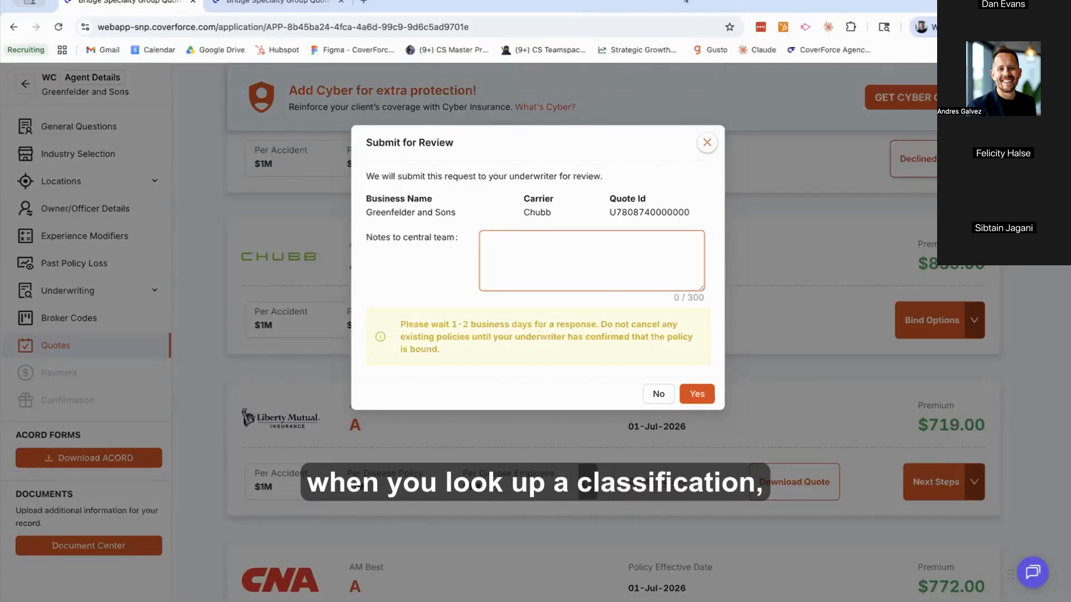
{"action": "left_click", "coordinate": [706, 144]}
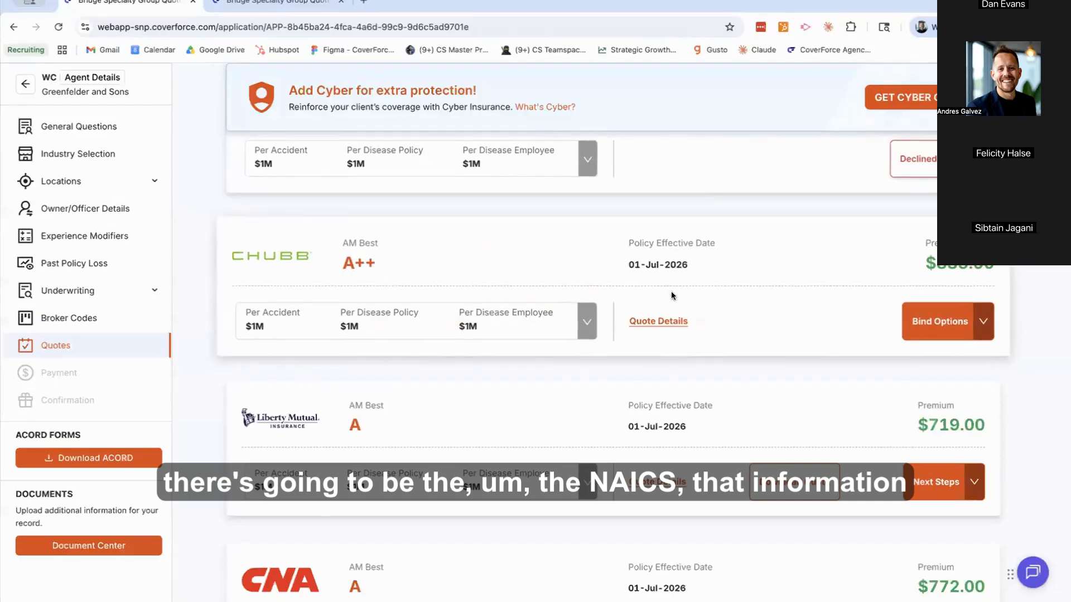
Start a new quote and open its account list
{"action": "scroll", "coordinate": [671, 291], "scroll_direction": "up", "scroll_amount": 2}
{"action": "scroll", "coordinate": [672, 292], "scroll_direction": "up", "scroll_amount": 3}
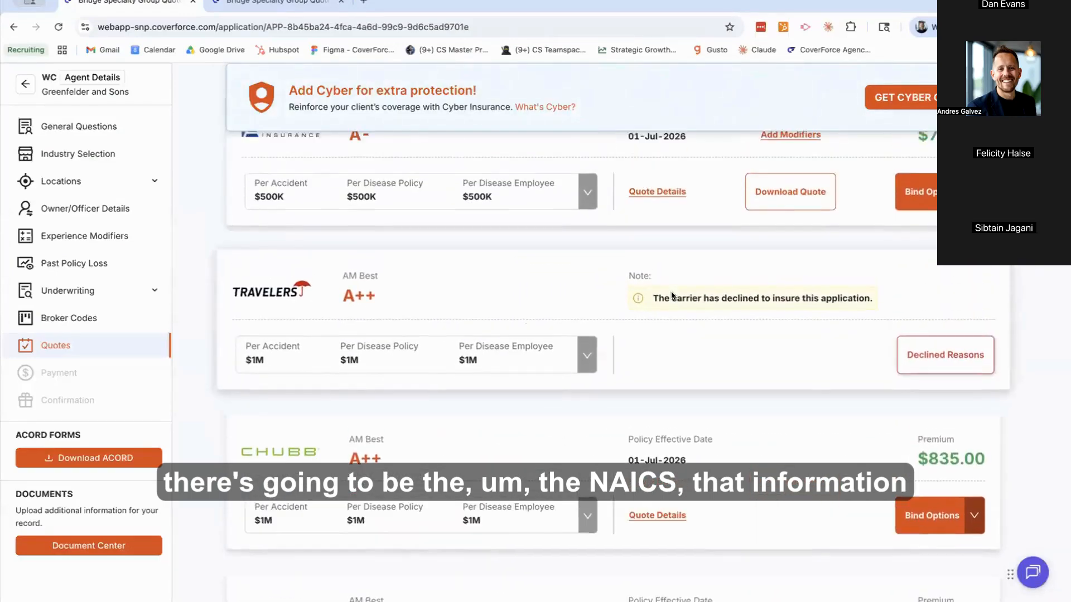
{"action": "scroll", "coordinate": [671, 291], "scroll_direction": "up", "scroll_amount": 3}
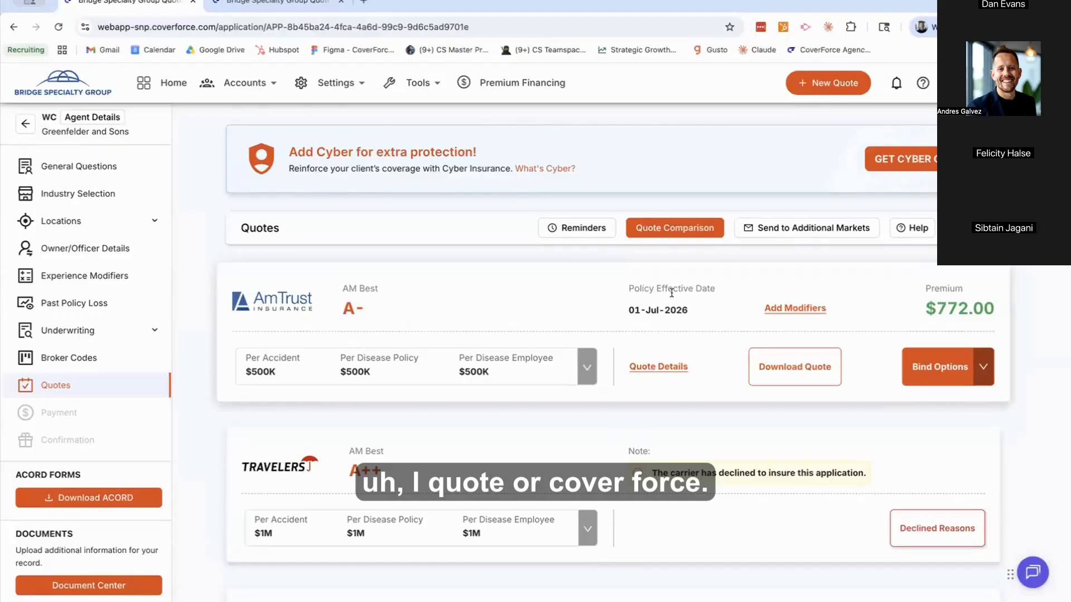
{"action": "left_click", "coordinate": [829, 83]}
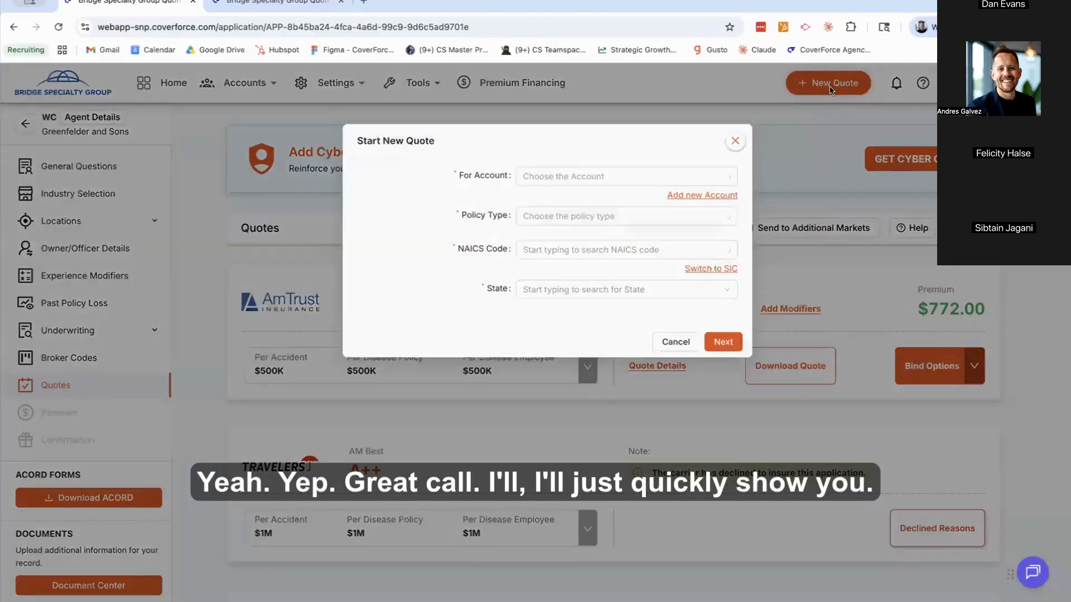
{"action": "left_click", "coordinate": [555, 179]}
Fill the new quote with Greenfelder and Sons, Package/Business Owner's Policy and NAICS 541110 Offices of Lawyers
{"action": "type", "text": "green"}
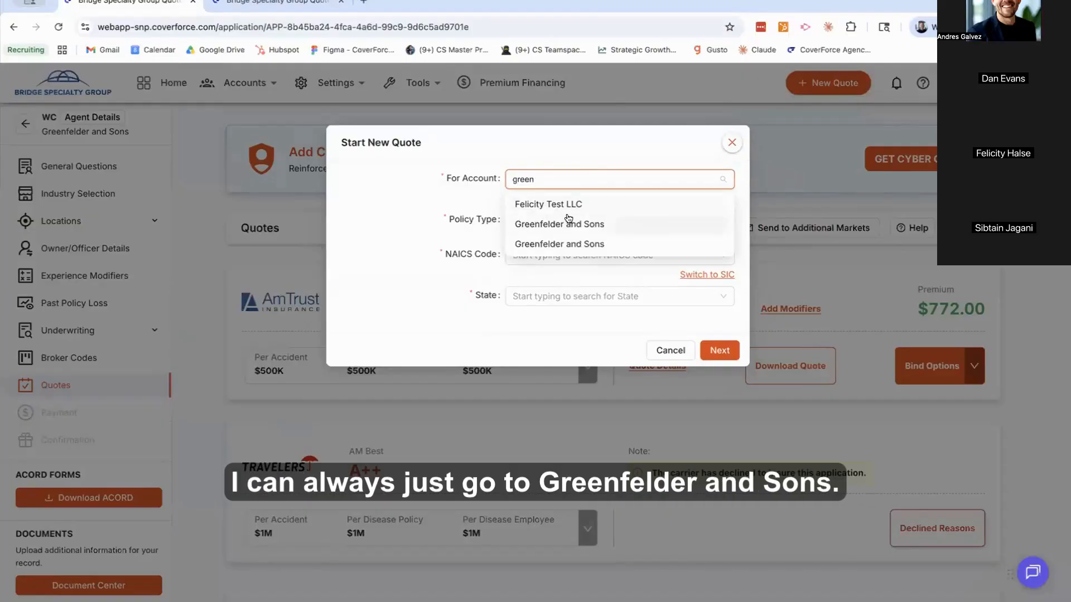
{"action": "left_click", "coordinate": [572, 219]}
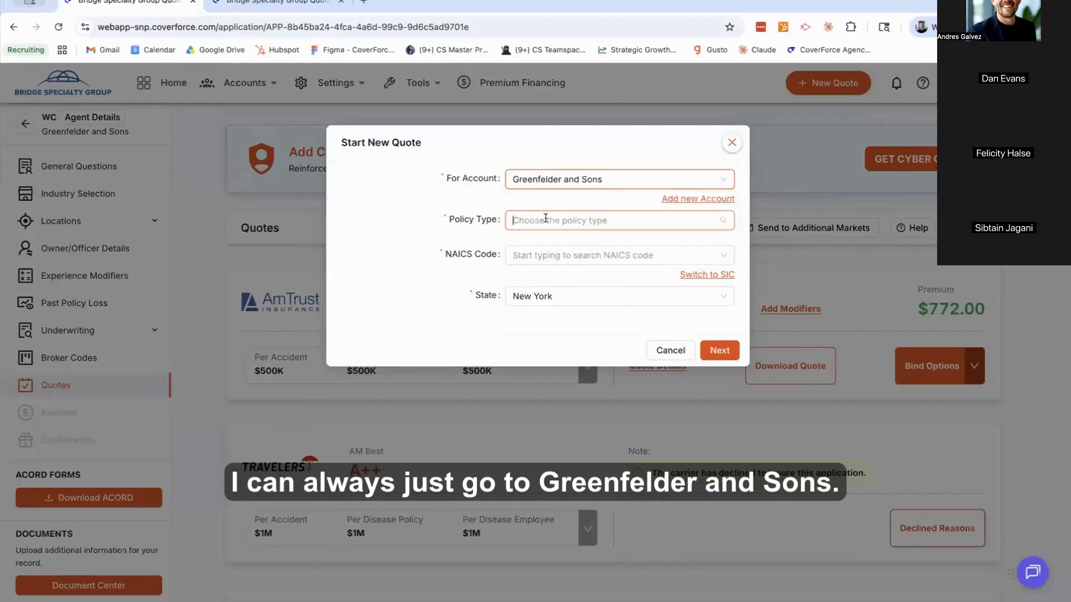
{"action": "left_click", "coordinate": [545, 219]}
{"action": "left_click", "coordinate": [578, 305]}
{"action": "left_click", "coordinate": [530, 254]}
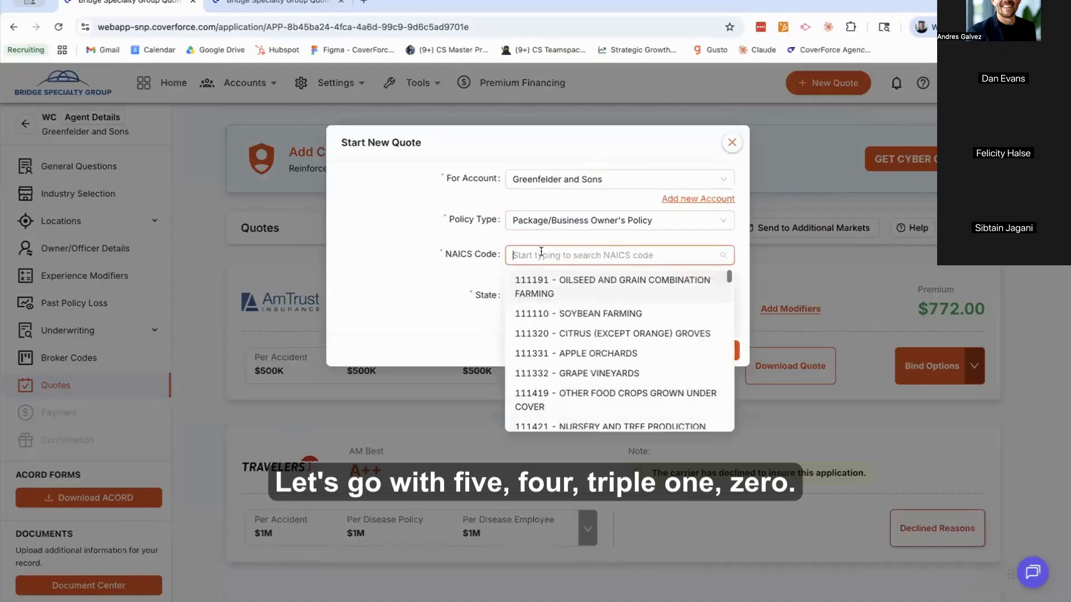
{"action": "type", "text": "541110"}
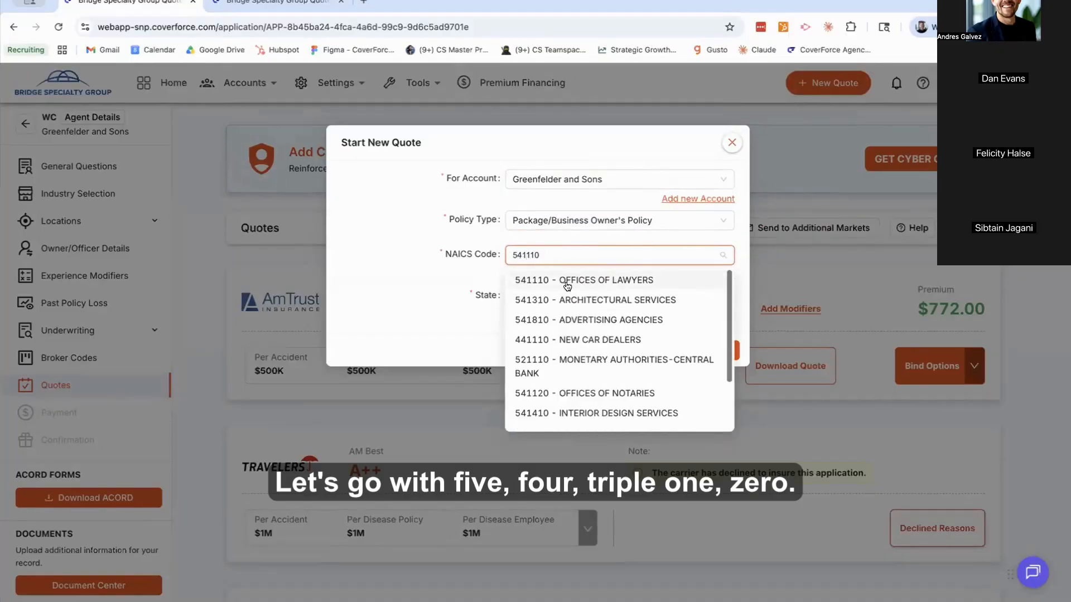
{"action": "left_click", "coordinate": [564, 281]}
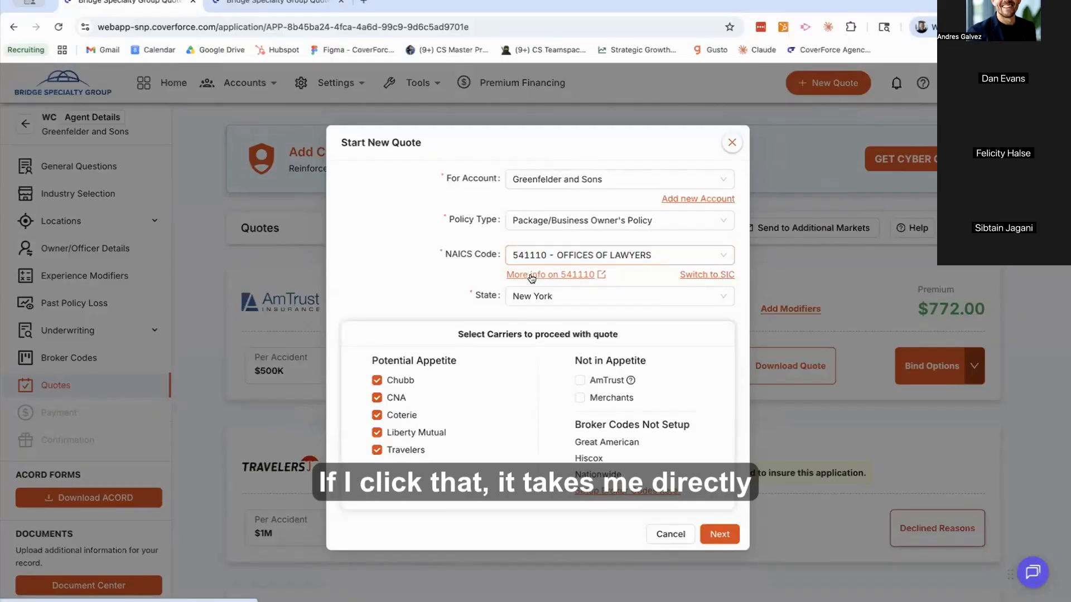
Read the NAICS Association page for 541110 Offices of Lawyers, then go back to the CoverForce tab
{"action": "left_click", "coordinate": [531, 275]}
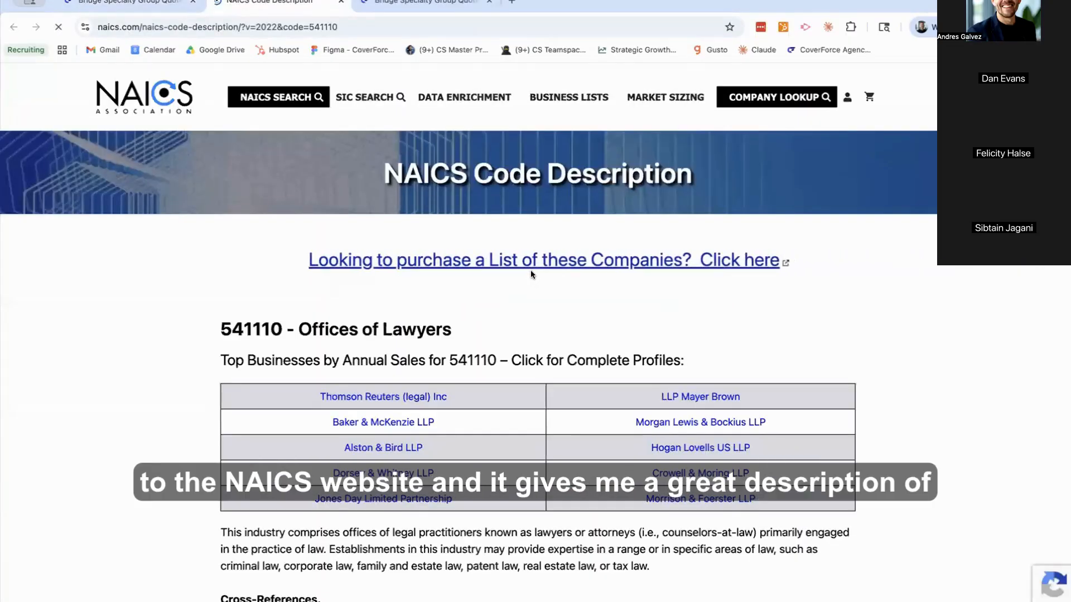
{"action": "scroll", "coordinate": [412, 463], "scroll_direction": "down", "scroll_amount": 3}
{"action": "scroll", "coordinate": [412, 463], "scroll_direction": "down", "scroll_amount": 3}
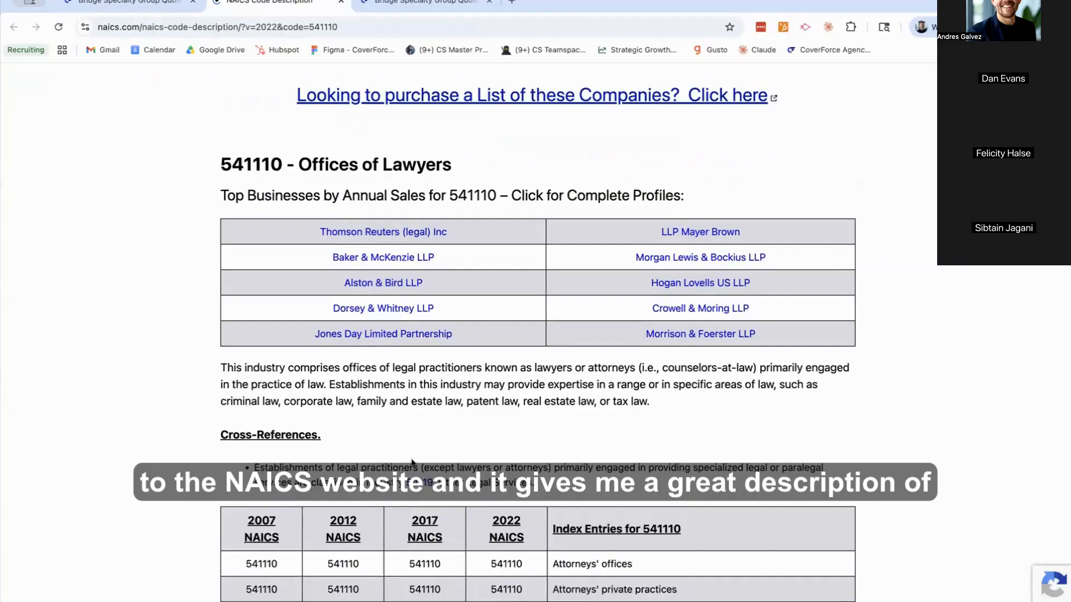
{"action": "scroll", "coordinate": [412, 461], "scroll_direction": "down", "scroll_amount": 2}
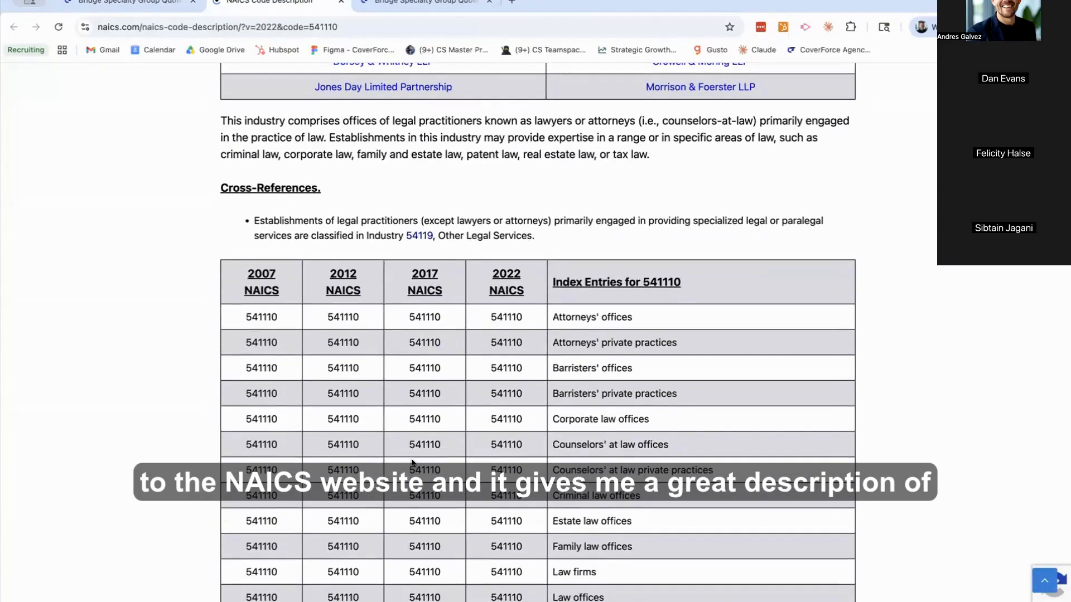
{"action": "scroll", "coordinate": [420, 427], "scroll_direction": "up", "scroll_amount": 5}
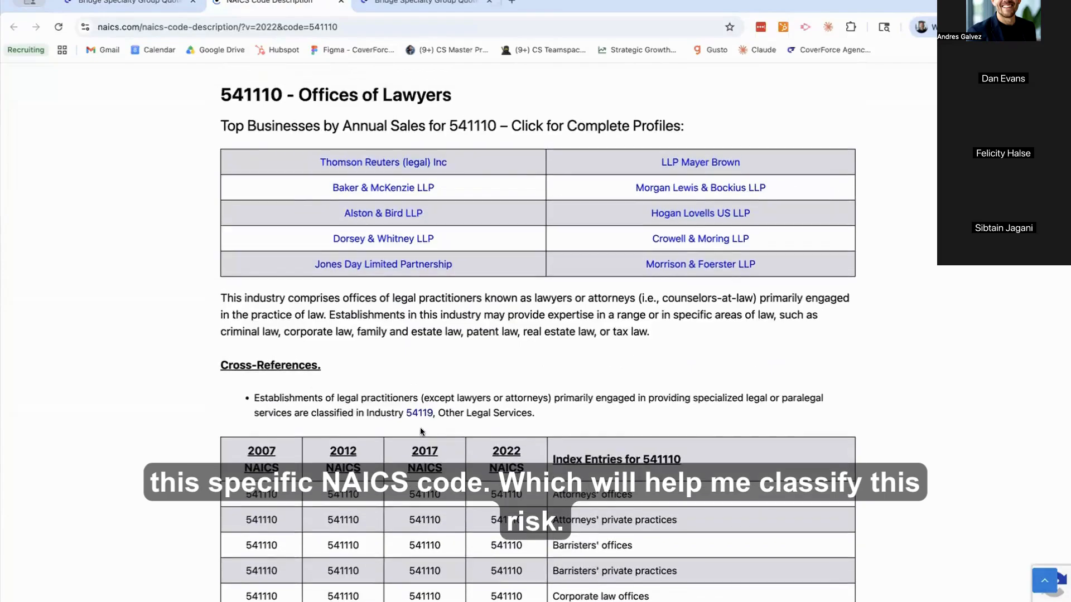
{"action": "scroll", "coordinate": [420, 427], "scroll_direction": "down", "scroll_amount": 4}
{"action": "scroll", "coordinate": [420, 428], "scroll_direction": "down", "scroll_amount": 3}
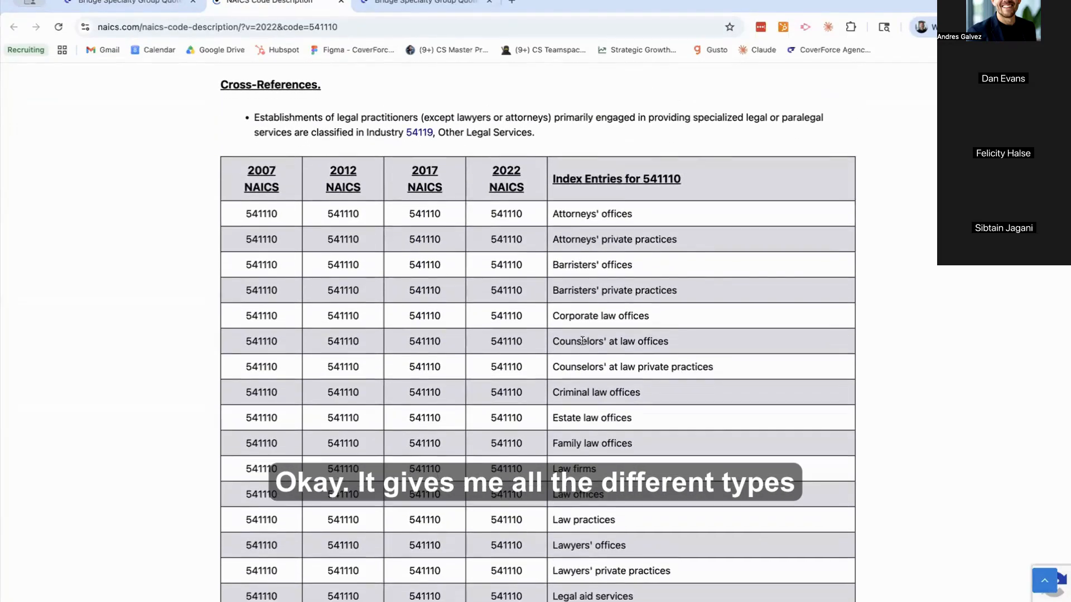
{"action": "scroll", "coordinate": [581, 328], "scroll_direction": "down", "scroll_amount": 5}
{"action": "scroll", "coordinate": [582, 331], "scroll_direction": "down", "scroll_amount": 2}
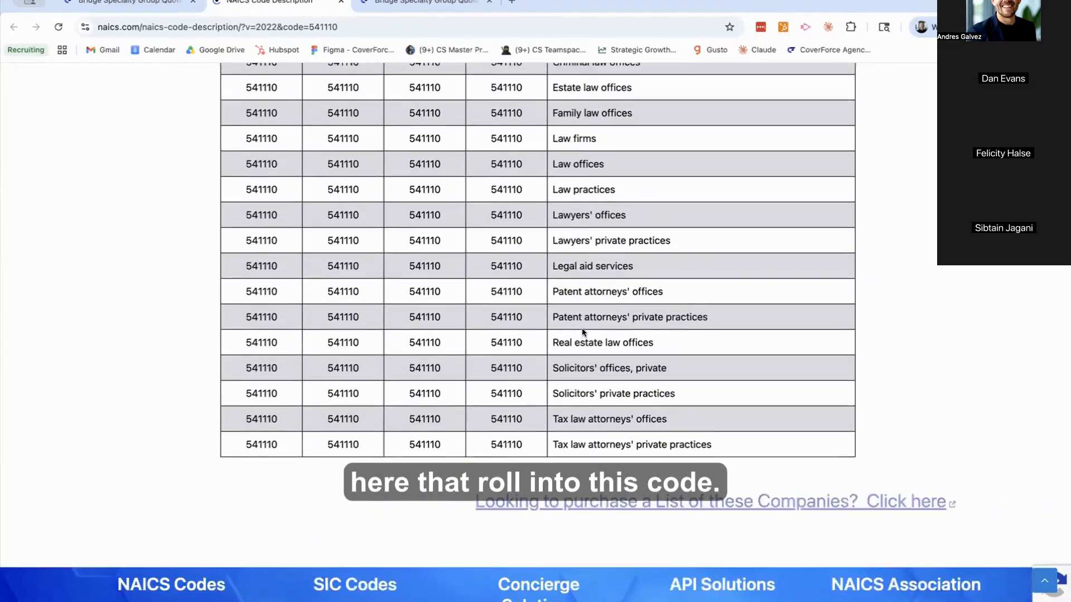
{"action": "scroll", "coordinate": [581, 329], "scroll_direction": "up", "scroll_amount": 11}
{"action": "scroll", "coordinate": [582, 328], "scroll_direction": "up", "scroll_amount": 4}
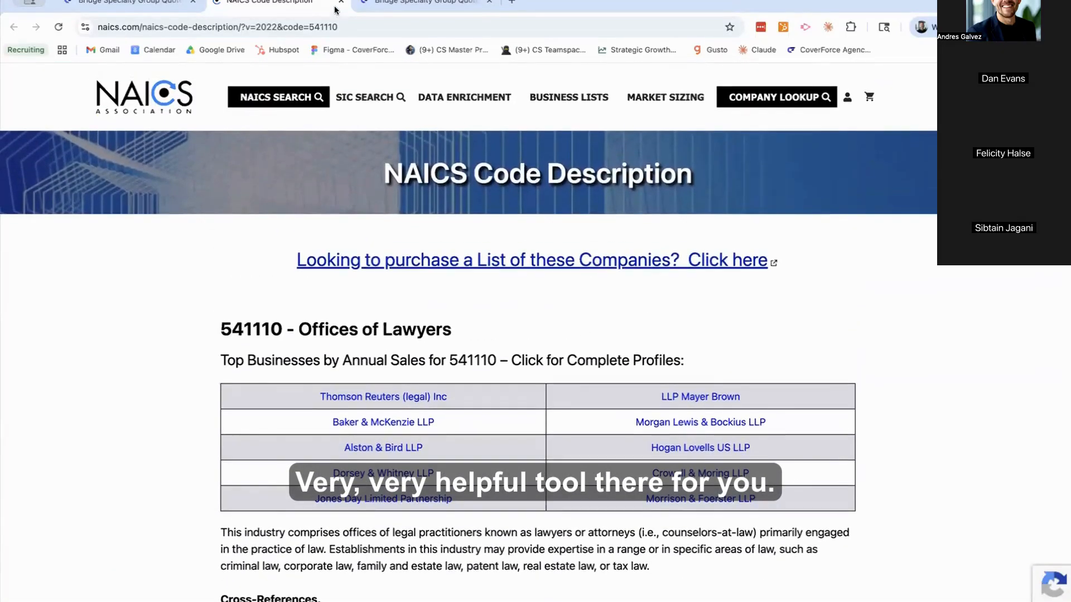
{"action": "left_click", "coordinate": [152, 1]}
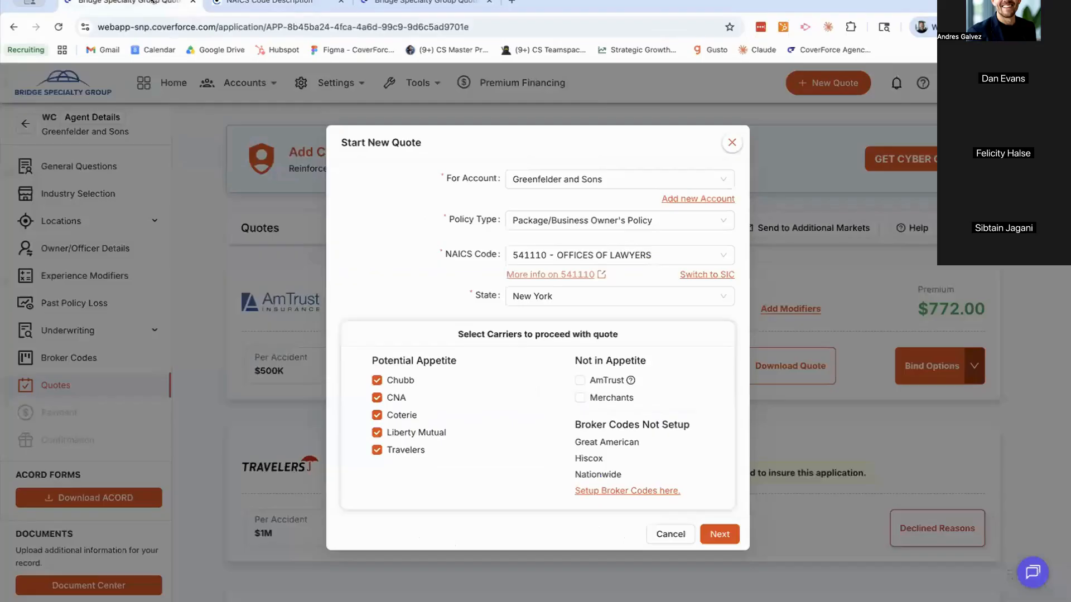
Discard the Start New Quote dialog and go to the Home dashboard
{"action": "left_click", "coordinate": [731, 143]}
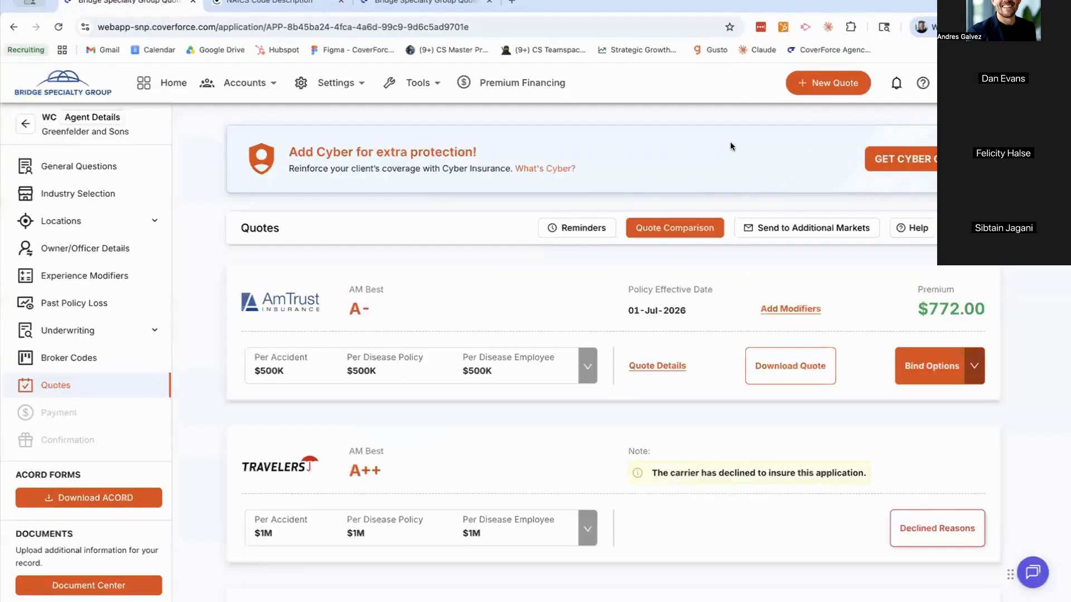
{"action": "left_click", "coordinate": [160, 85]}
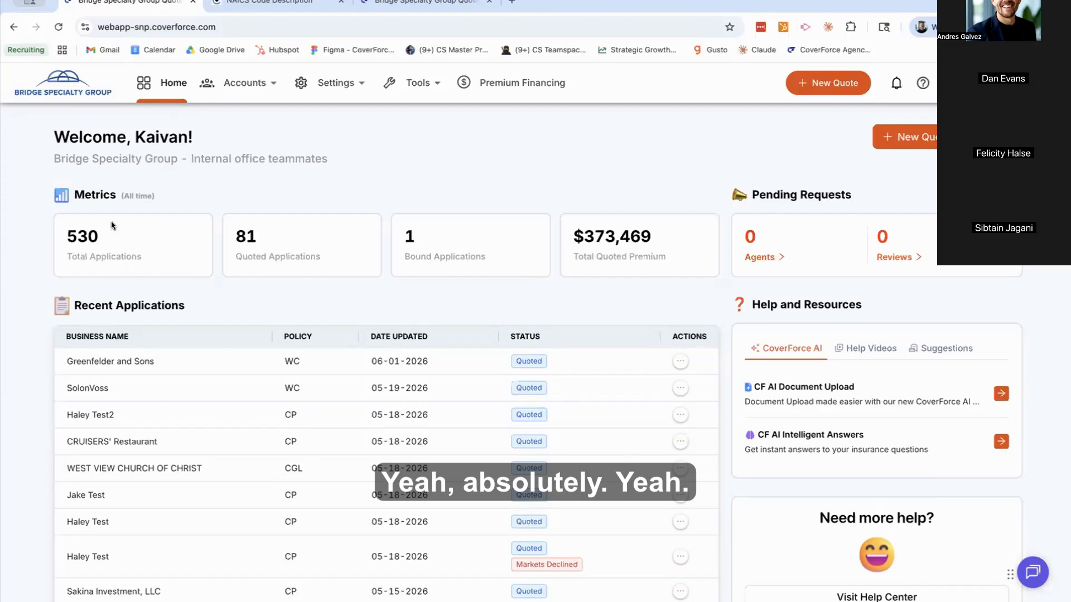
Bridge the Greenfelder and Sons AmTrust quote to the carrier portal, then close the unreachable-site tab
{"action": "left_click", "coordinate": [225, 360]}
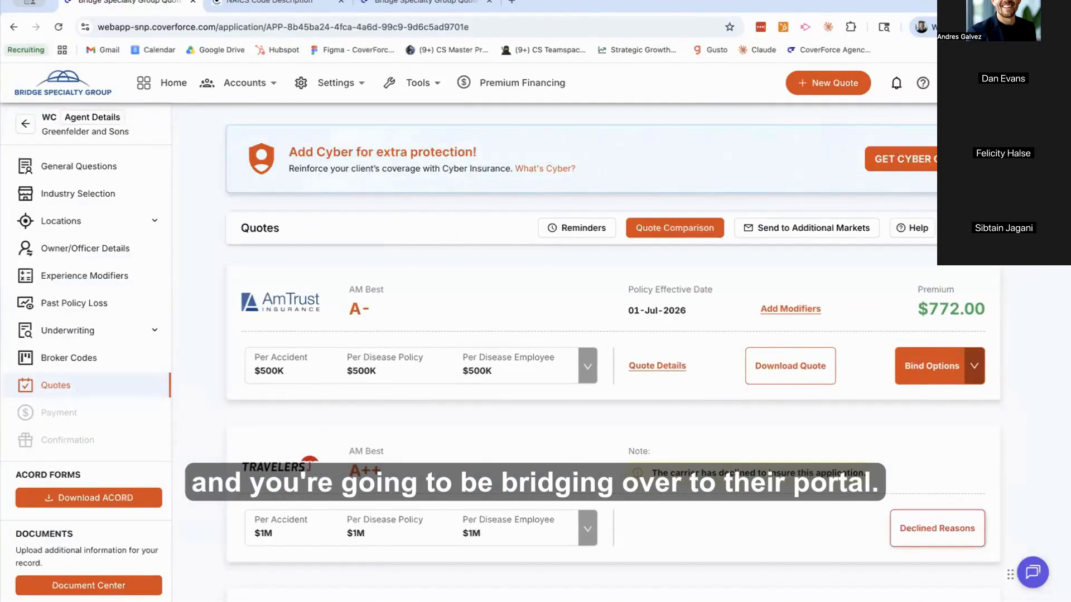
{"action": "scroll", "coordinate": [682, 496], "scroll_direction": "down", "scroll_amount": 3}
{"action": "scroll", "coordinate": [681, 502], "scroll_direction": "up", "scroll_amount": 3}
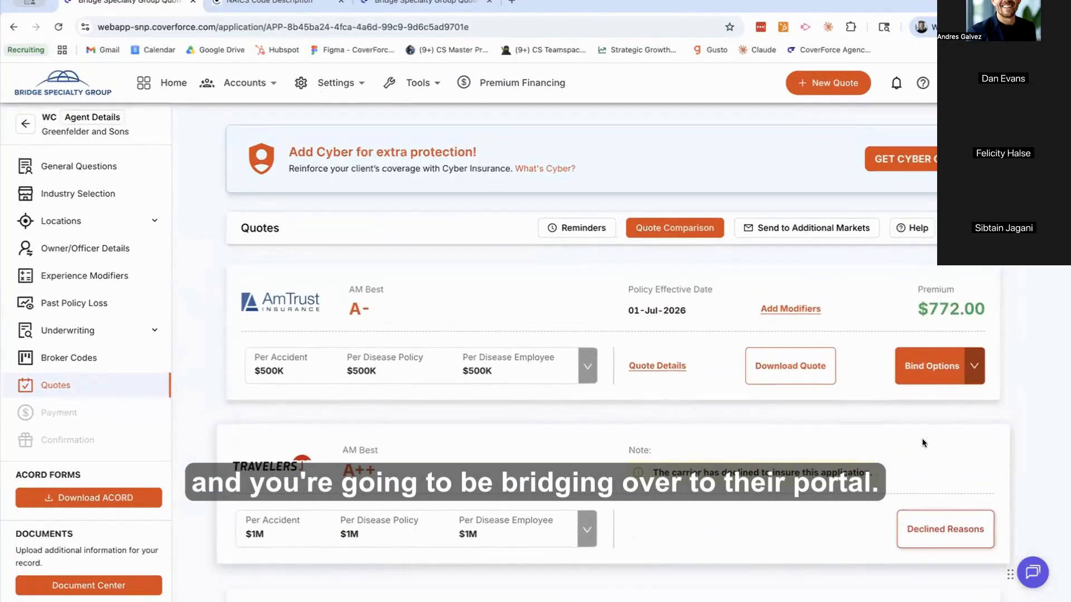
{"action": "left_click", "coordinate": [986, 370]}
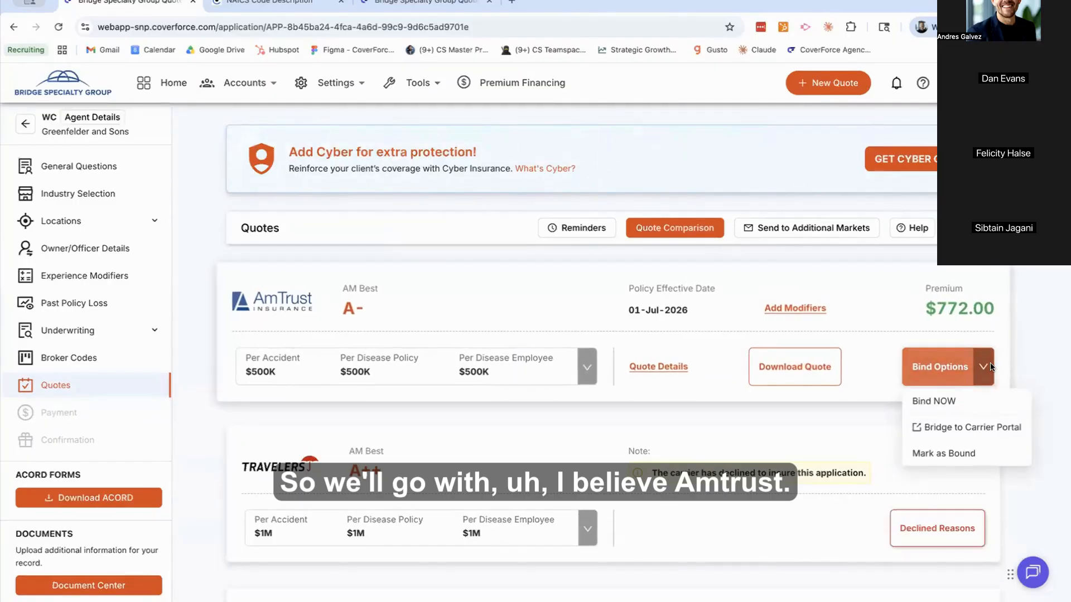
{"action": "left_click", "coordinate": [952, 429]}
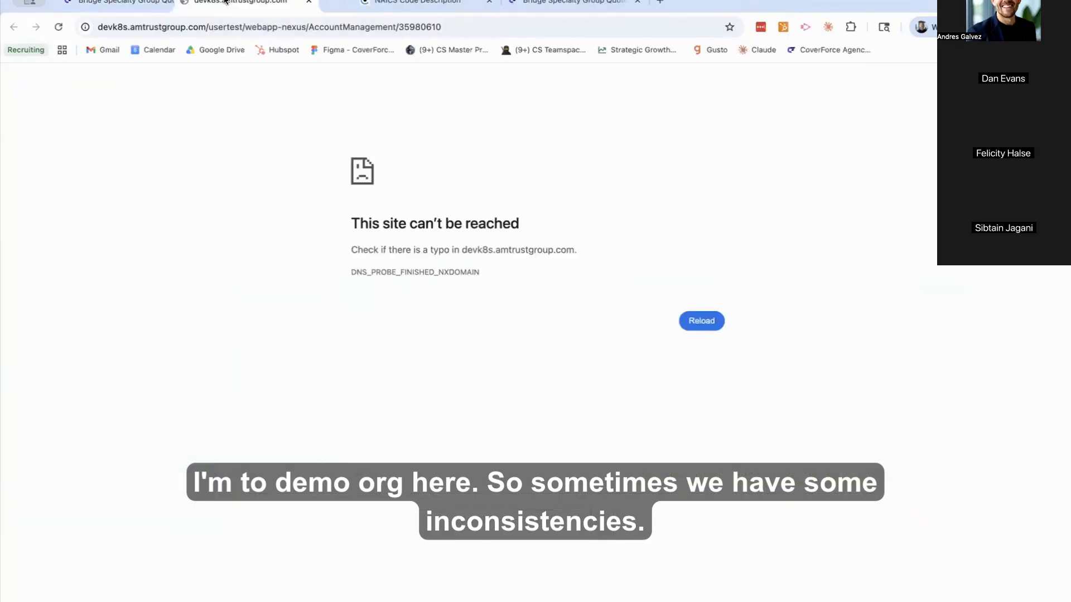
{"action": "key", "text": "ctrl+w"}
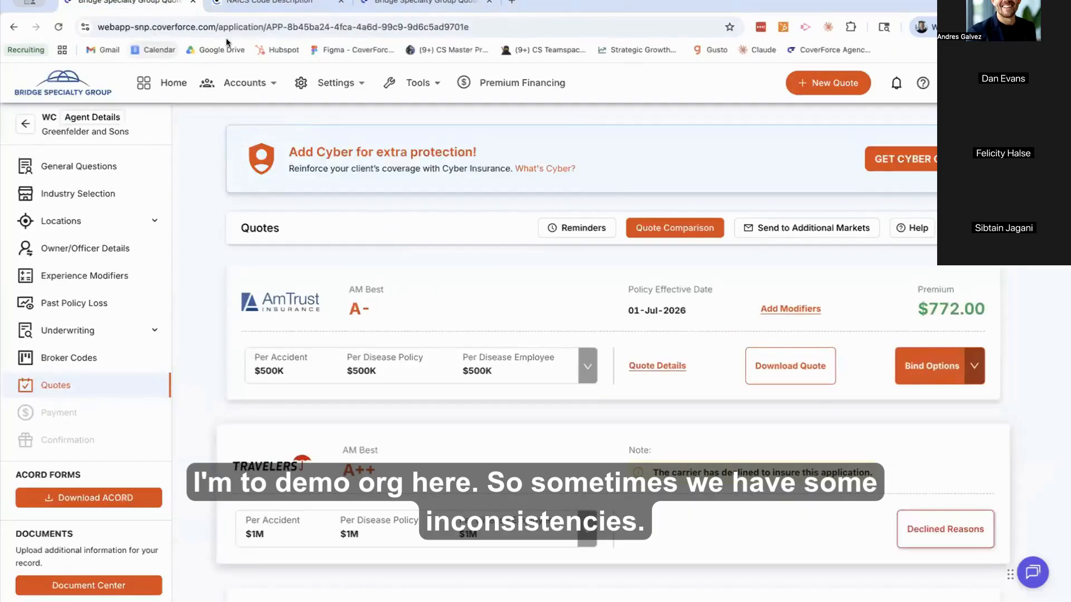
Bridge the Liberty Mutual quote to its carrier portal from the Next Steps menu
{"action": "scroll", "coordinate": [893, 301], "scroll_direction": "down", "scroll_amount": 10}
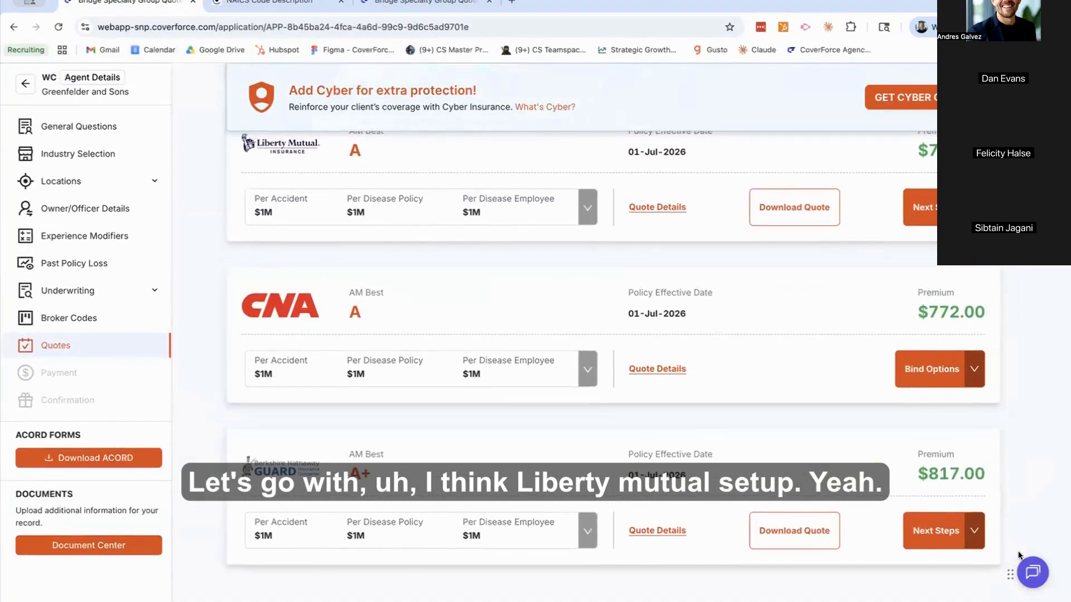
{"action": "left_click", "coordinate": [976, 206]}
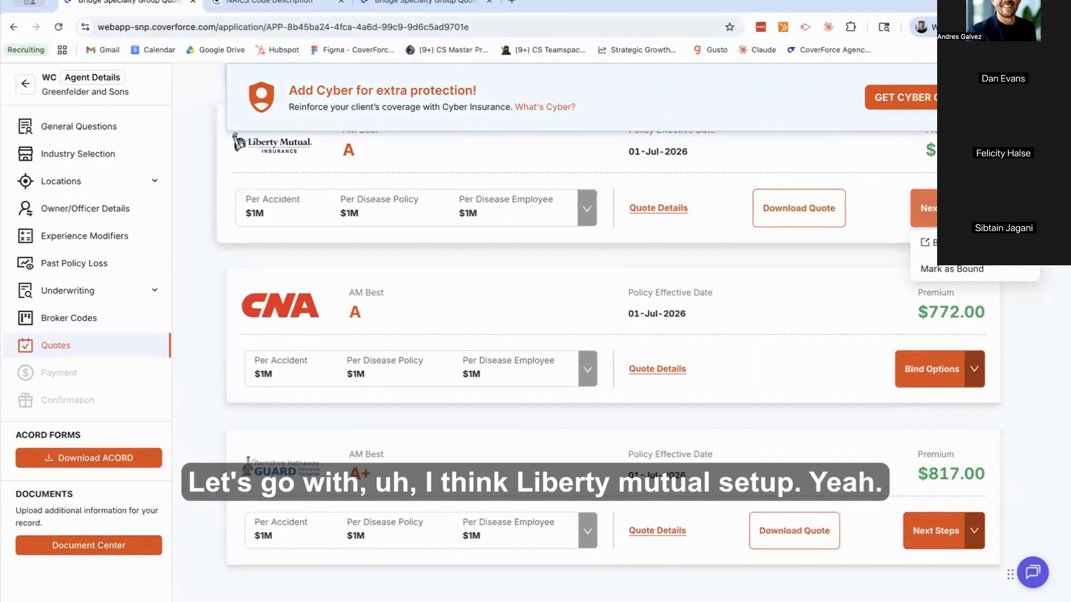
{"action": "left_click", "coordinate": [928, 242]}
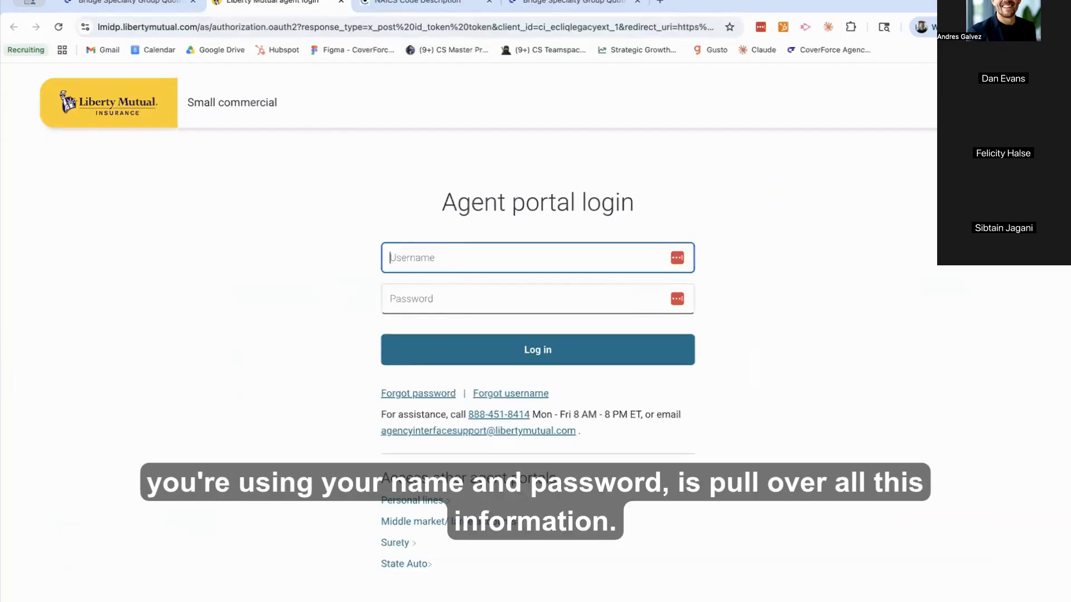
Switch back to the CoverForce tab with the Greenfelder and Sons quotes
{"action": "left_click", "coordinate": [129, 2]}
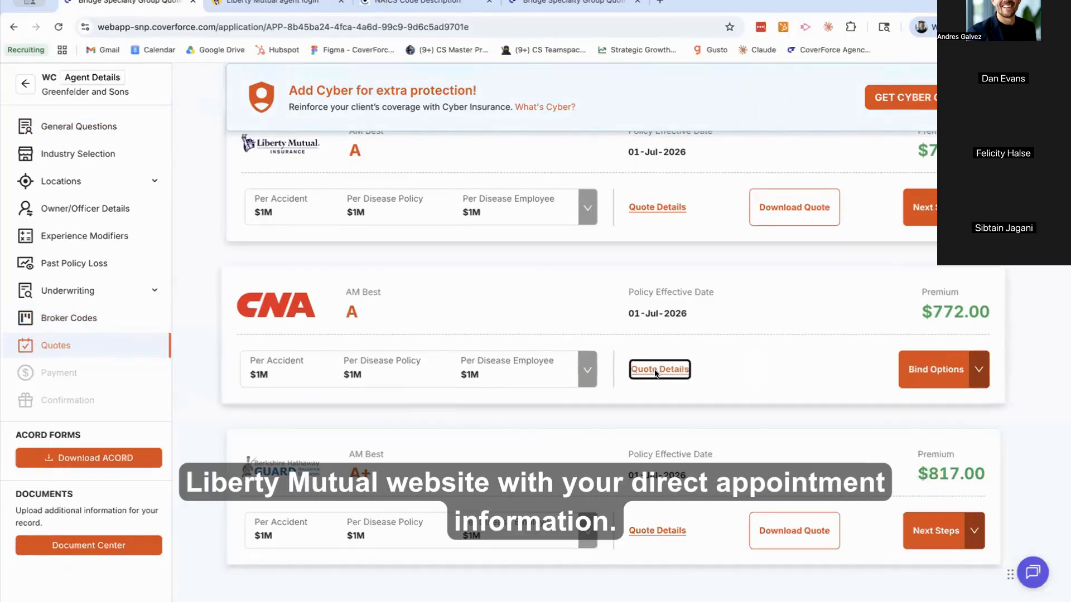
Open Settings > Broker Configuration, select AmTrust Financial Group, and begin a new broker ID
{"action": "scroll", "coordinate": [875, 328], "scroll_direction": "up", "scroll_amount": 3}
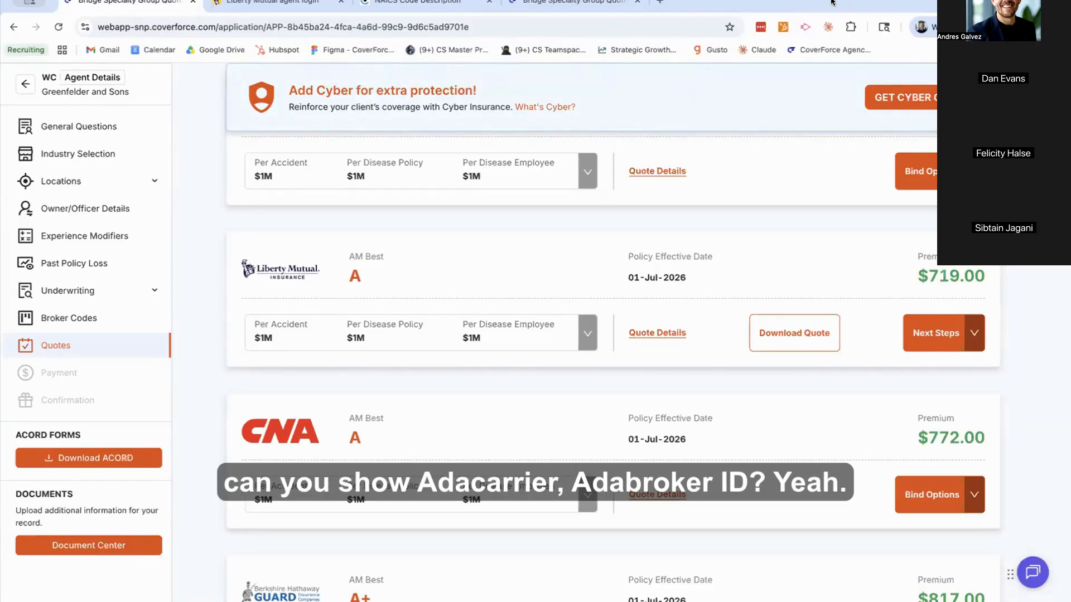
{"action": "scroll", "coordinate": [386, 263], "scroll_direction": "up", "scroll_amount": 10}
{"action": "mouse_move", "coordinate": [425, 85]}
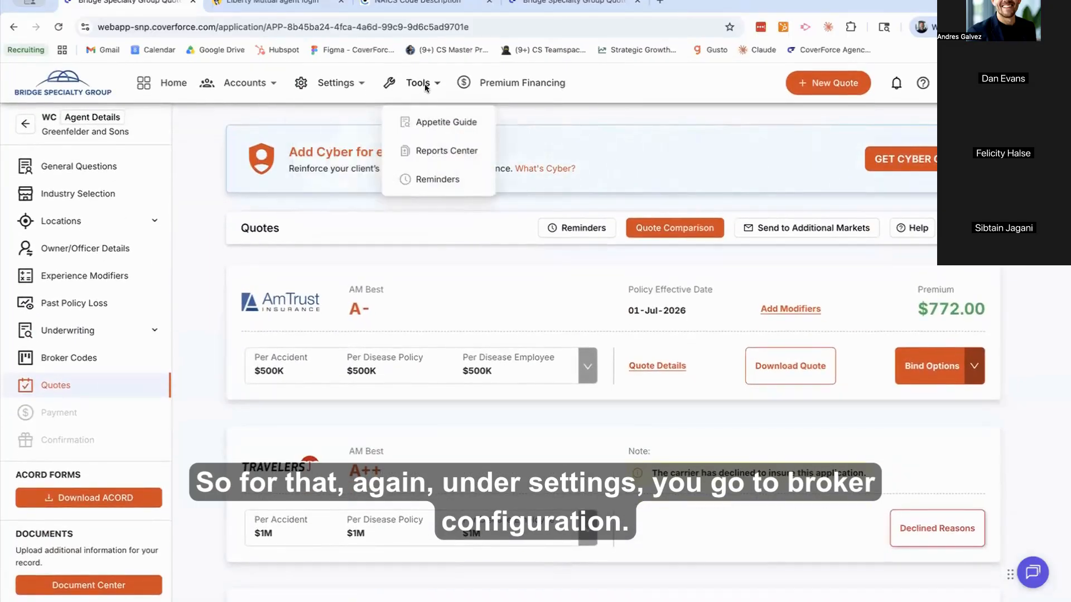
{"action": "mouse_move", "coordinate": [336, 82]}
{"action": "left_click", "coordinate": [343, 120]}
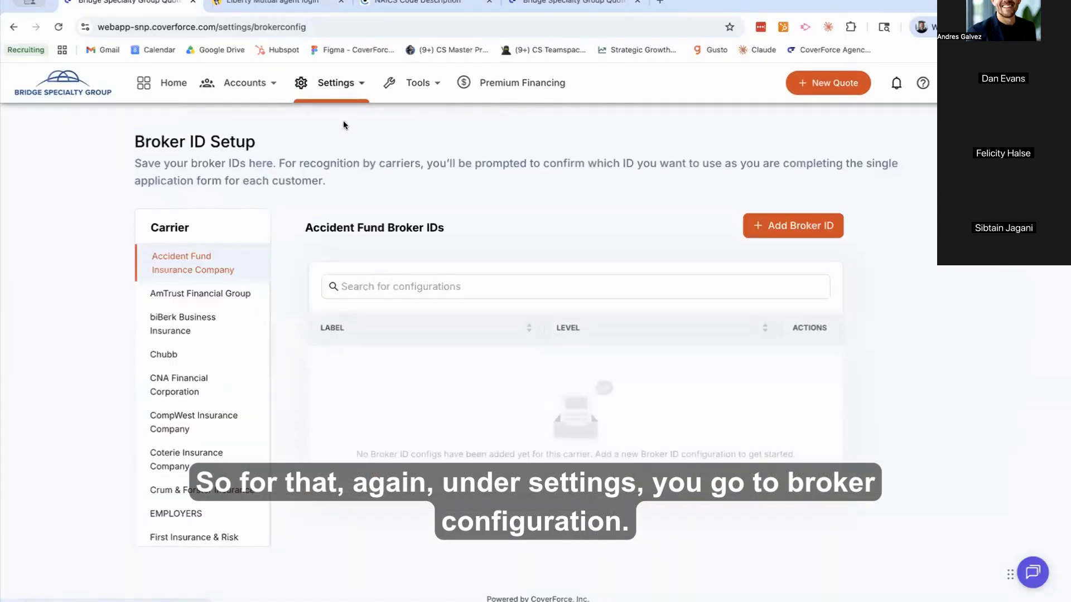
{"action": "left_click", "coordinate": [201, 293]}
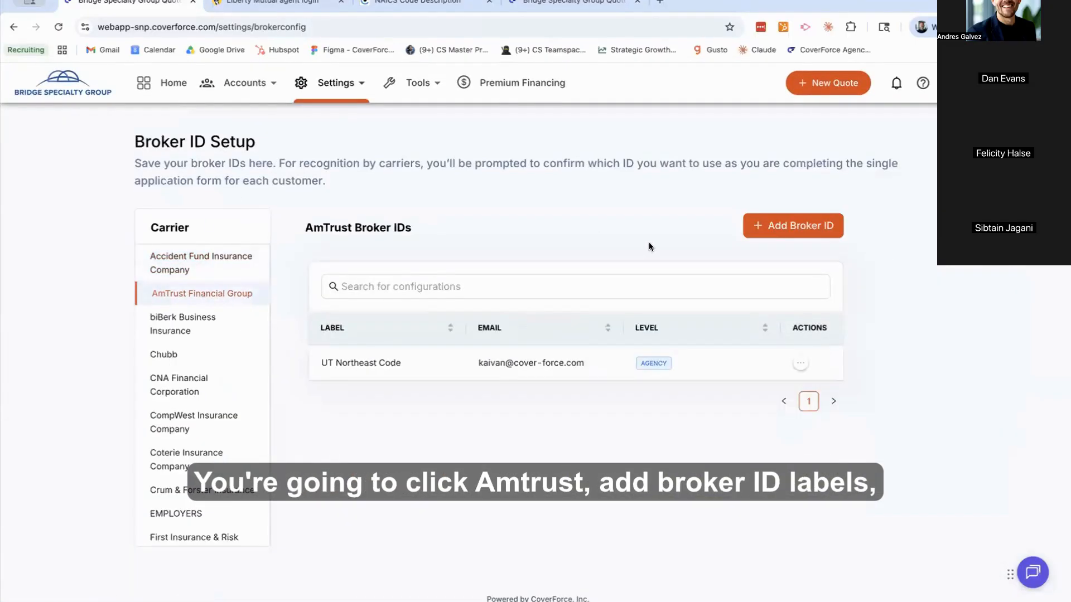
{"action": "left_click", "coordinate": [793, 225]}
Label the new AmTrust broker ID 'Agency AmT' and step through the Email, User Name and Password fields
{"action": "left_click", "coordinate": [898, 175]}
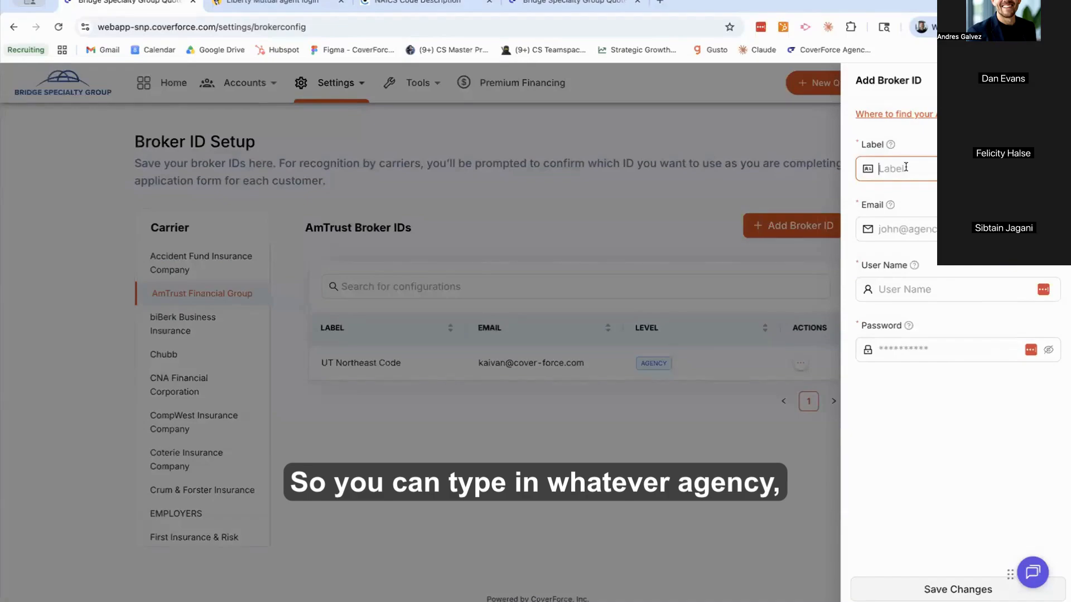
{"action": "type", "text": "Agency AmT"}
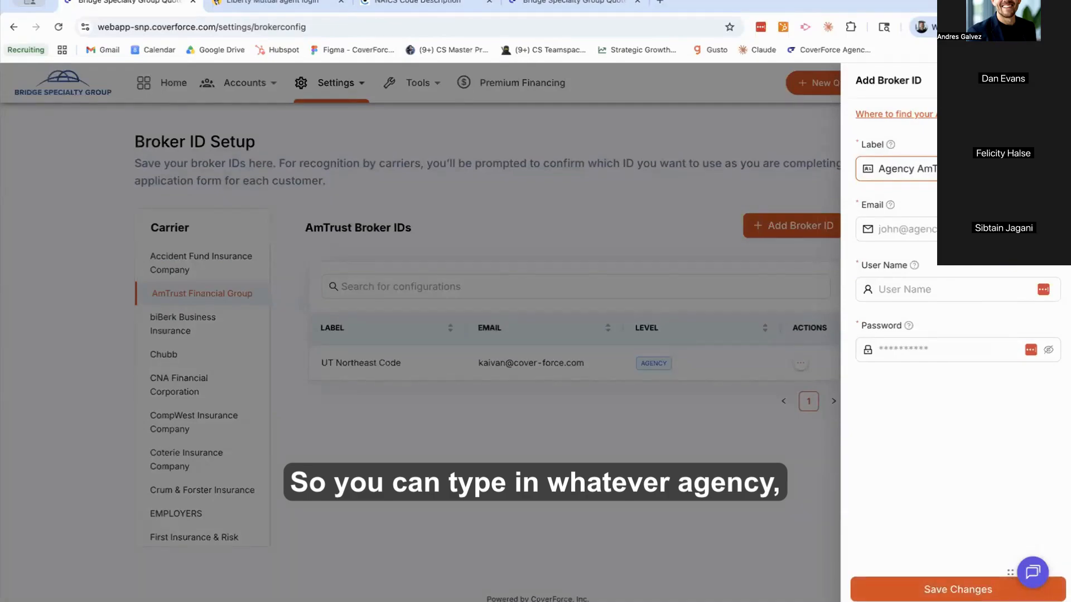
{"action": "left_click", "coordinate": [924, 223]}
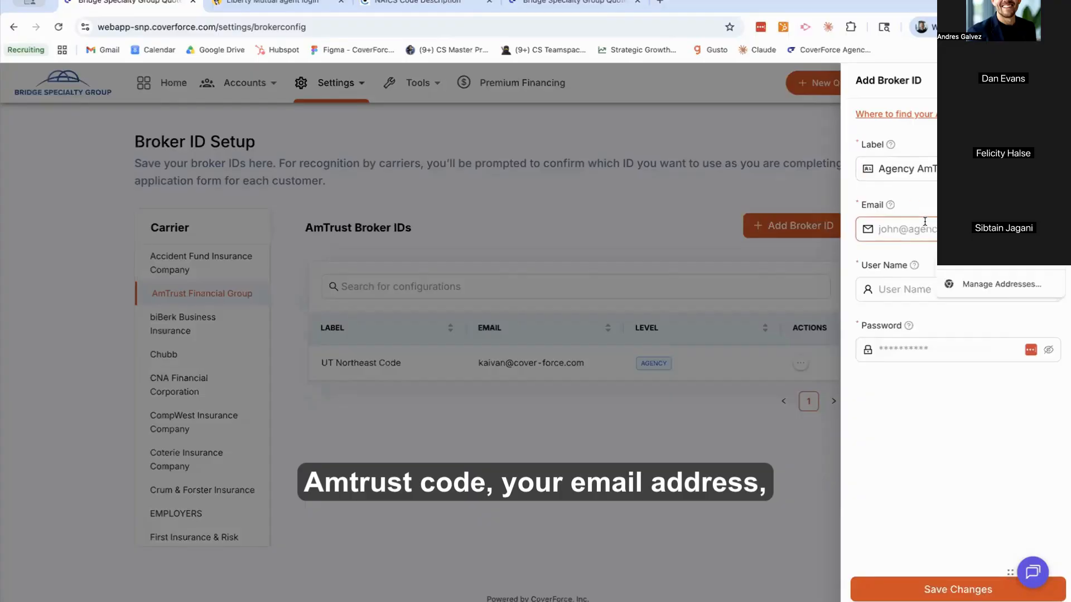
{"action": "left_click", "coordinate": [873, 203]}
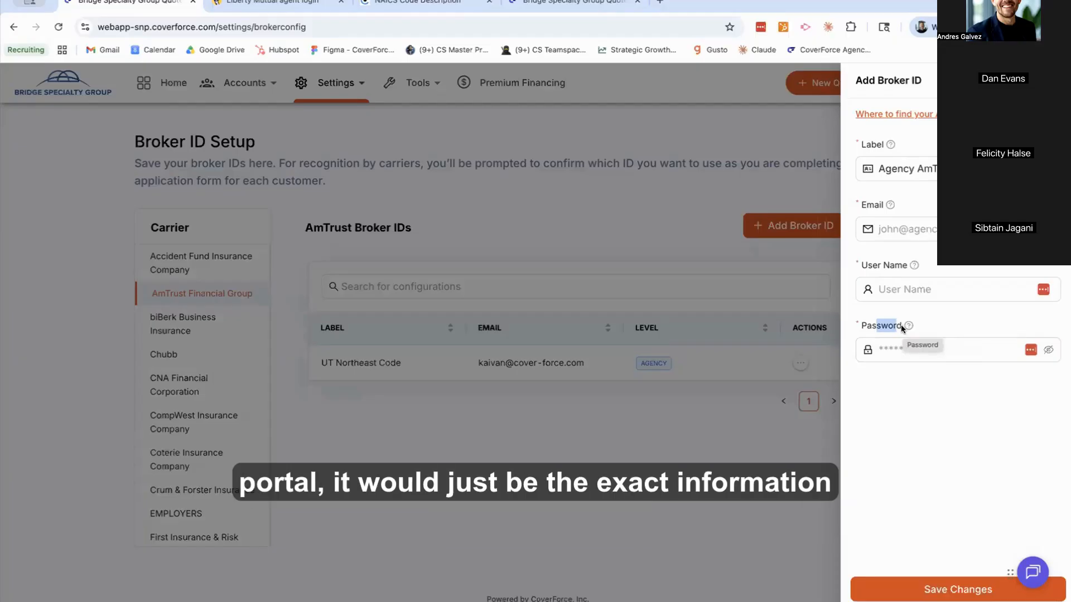
{"action": "left_click", "coordinate": [903, 229]}
{"action": "left_click", "coordinate": [910, 284]}
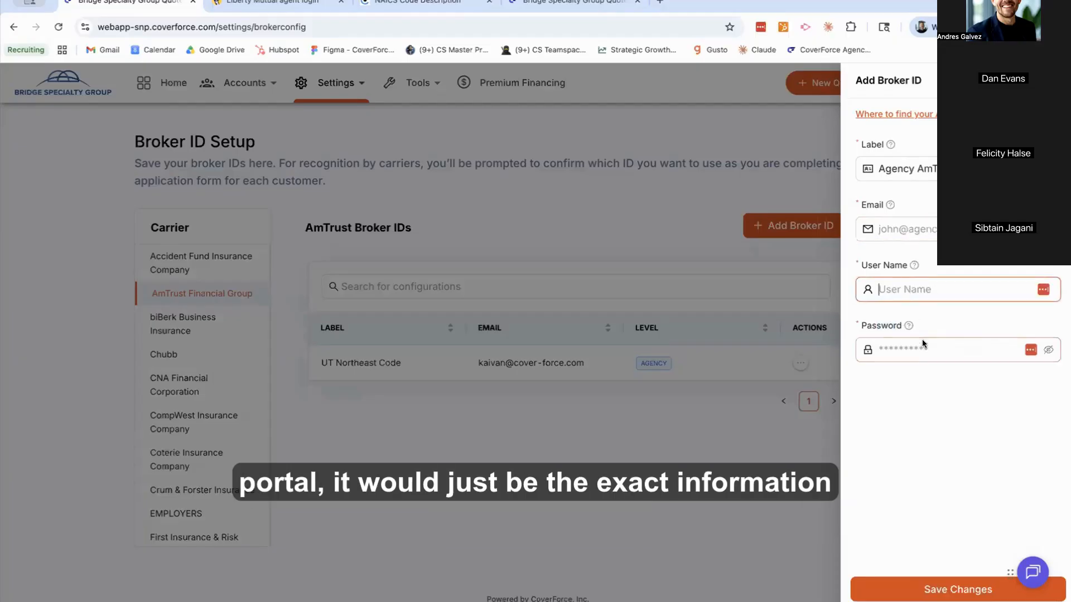
{"action": "left_click", "coordinate": [925, 343]}
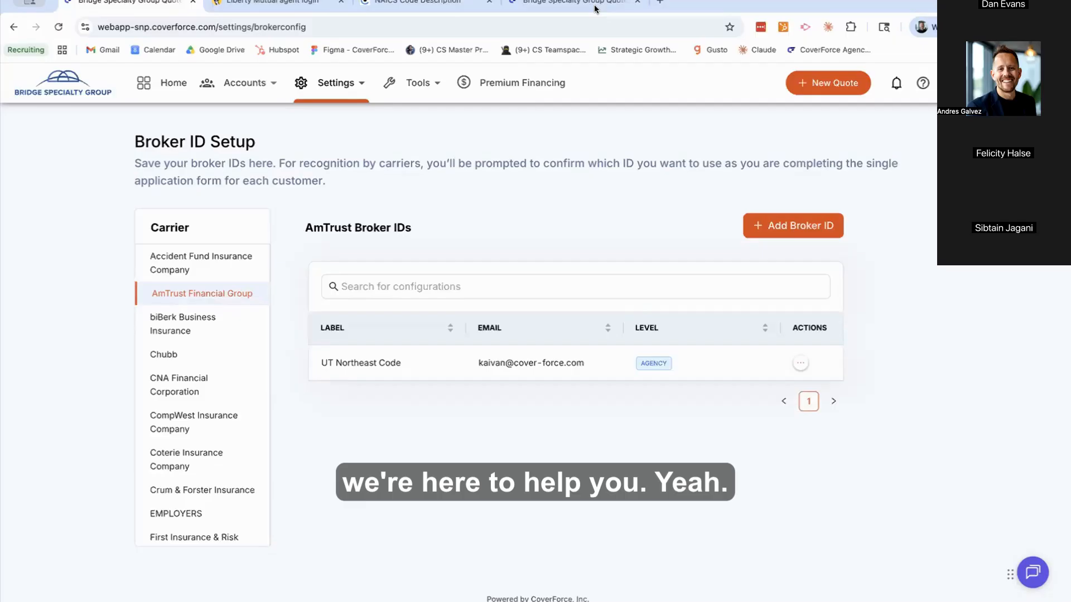
Leave the broker ID form unsaved and go to the Home dashboard
{"action": "left_click", "coordinate": [177, 81]}
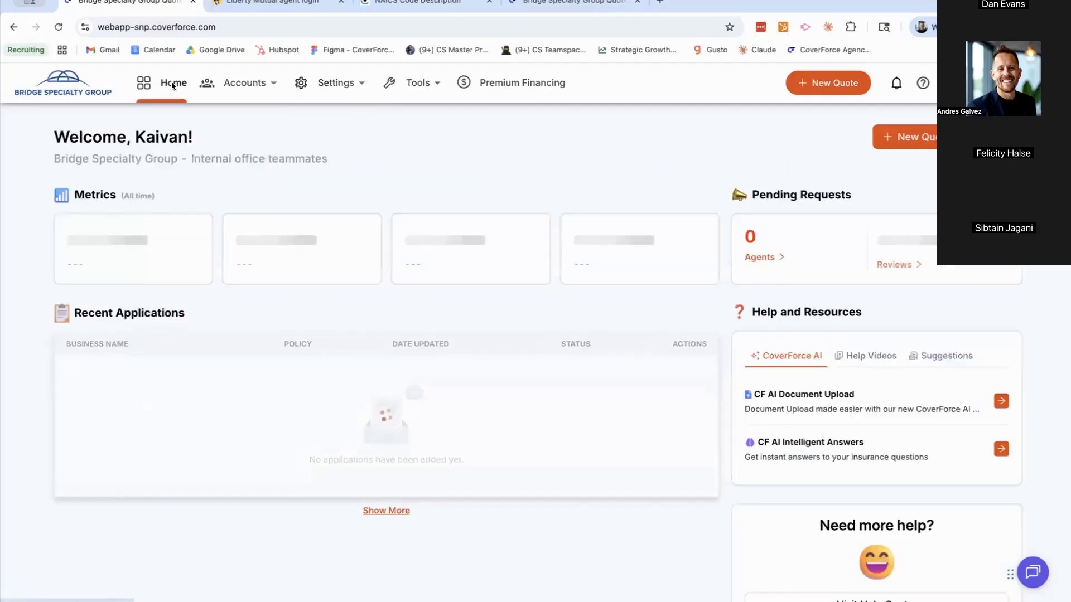